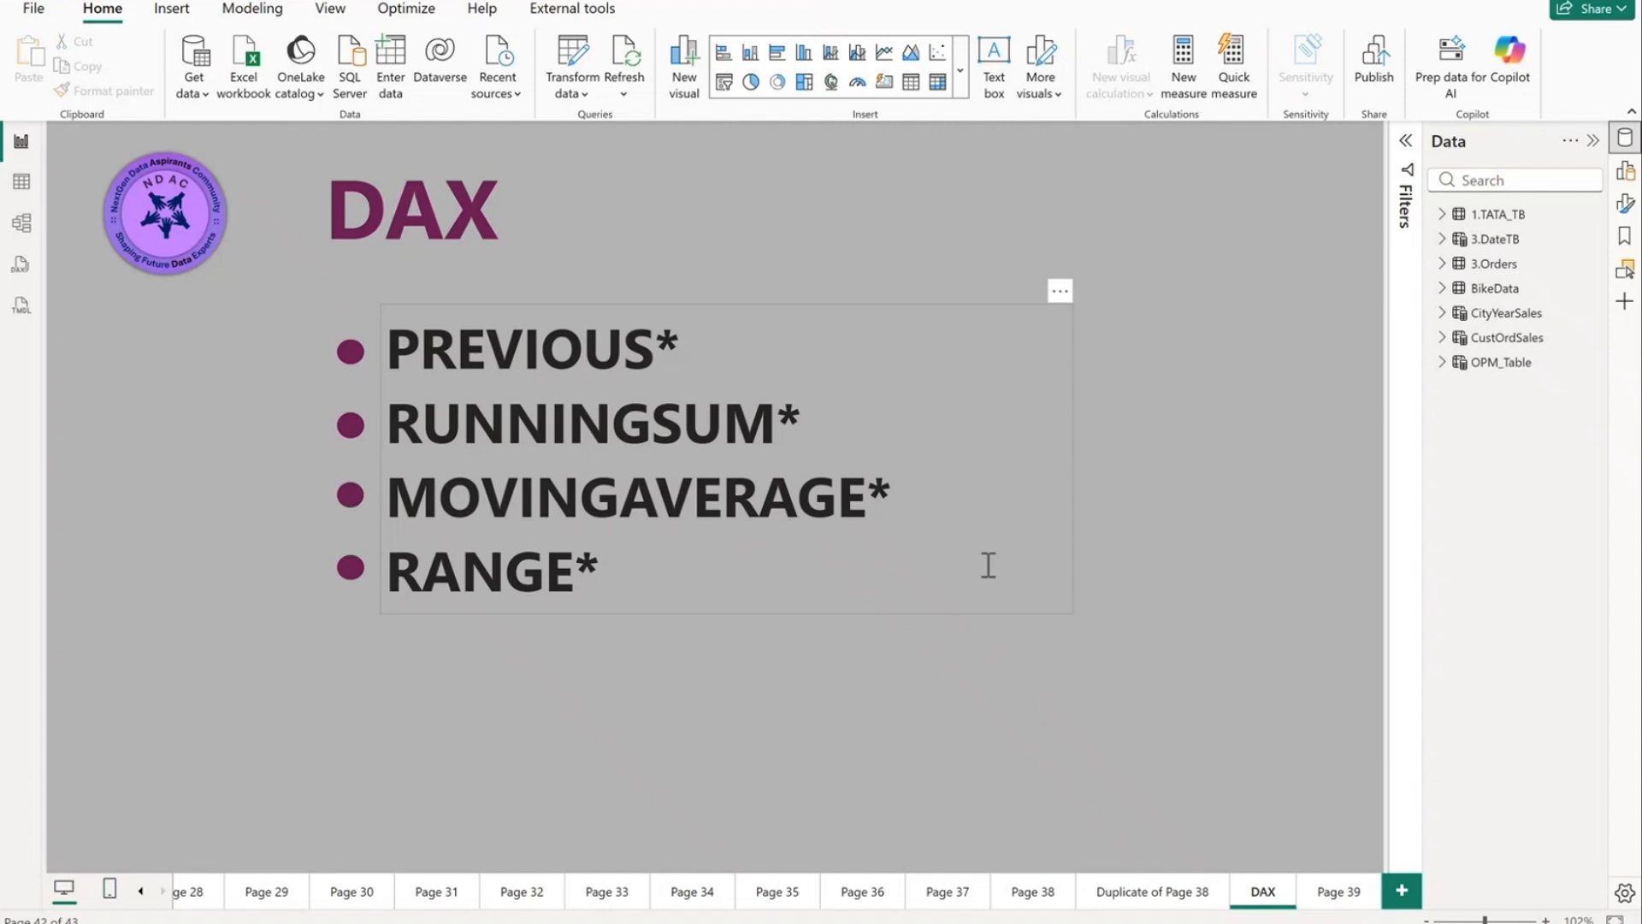
Step: Open report Page 39 and select the empty matrix visual
click(1340, 891)
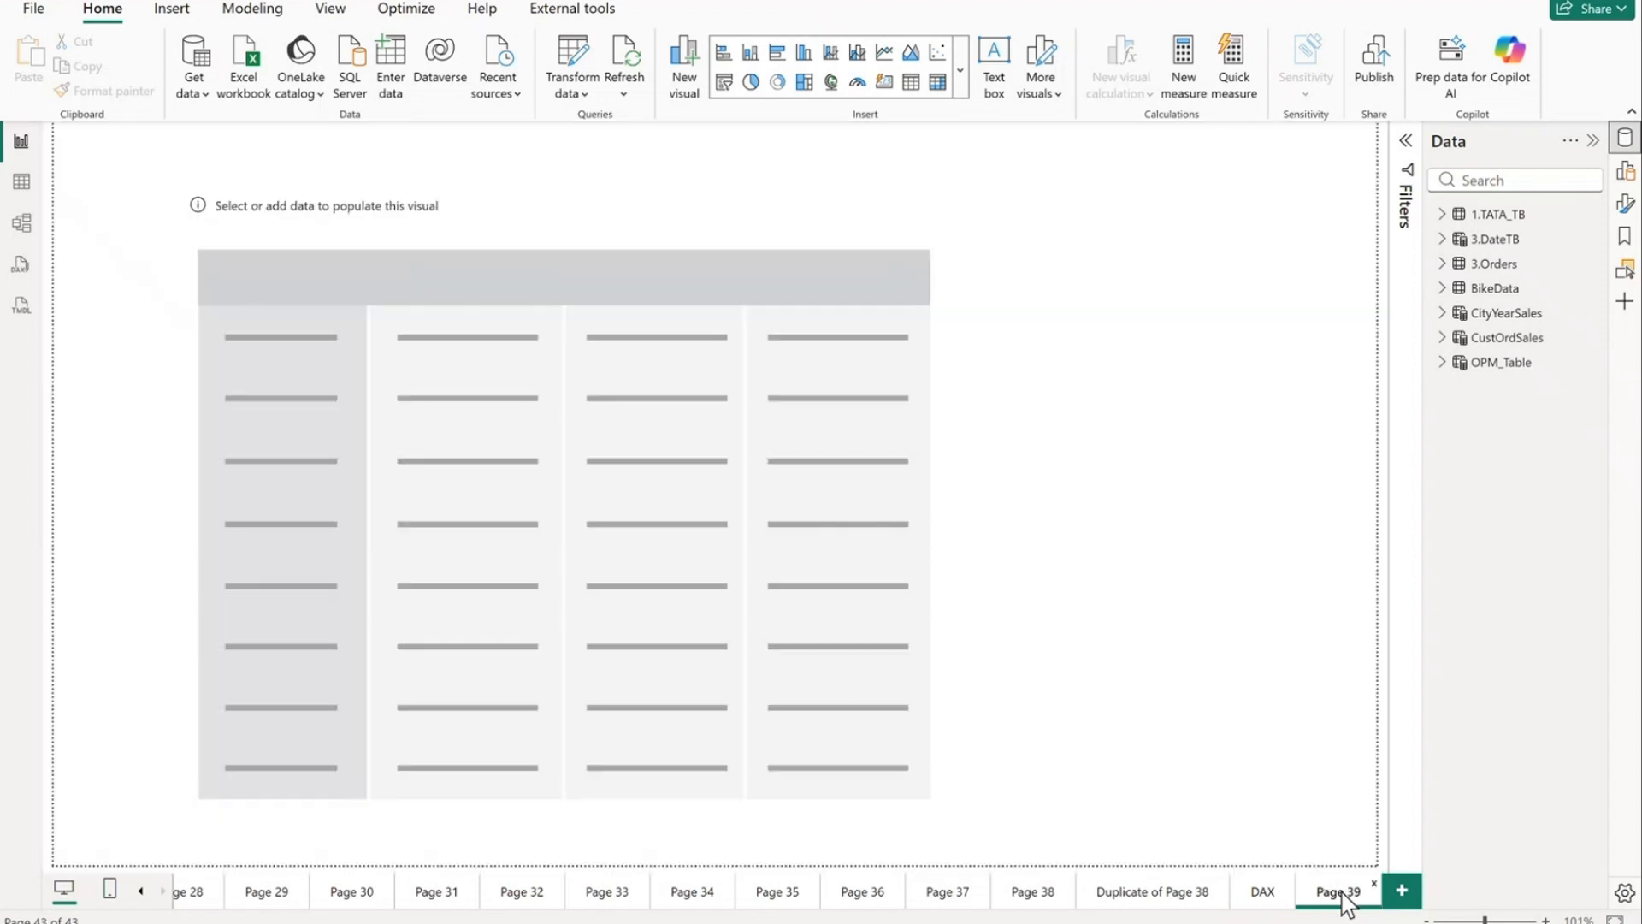
click(922, 479)
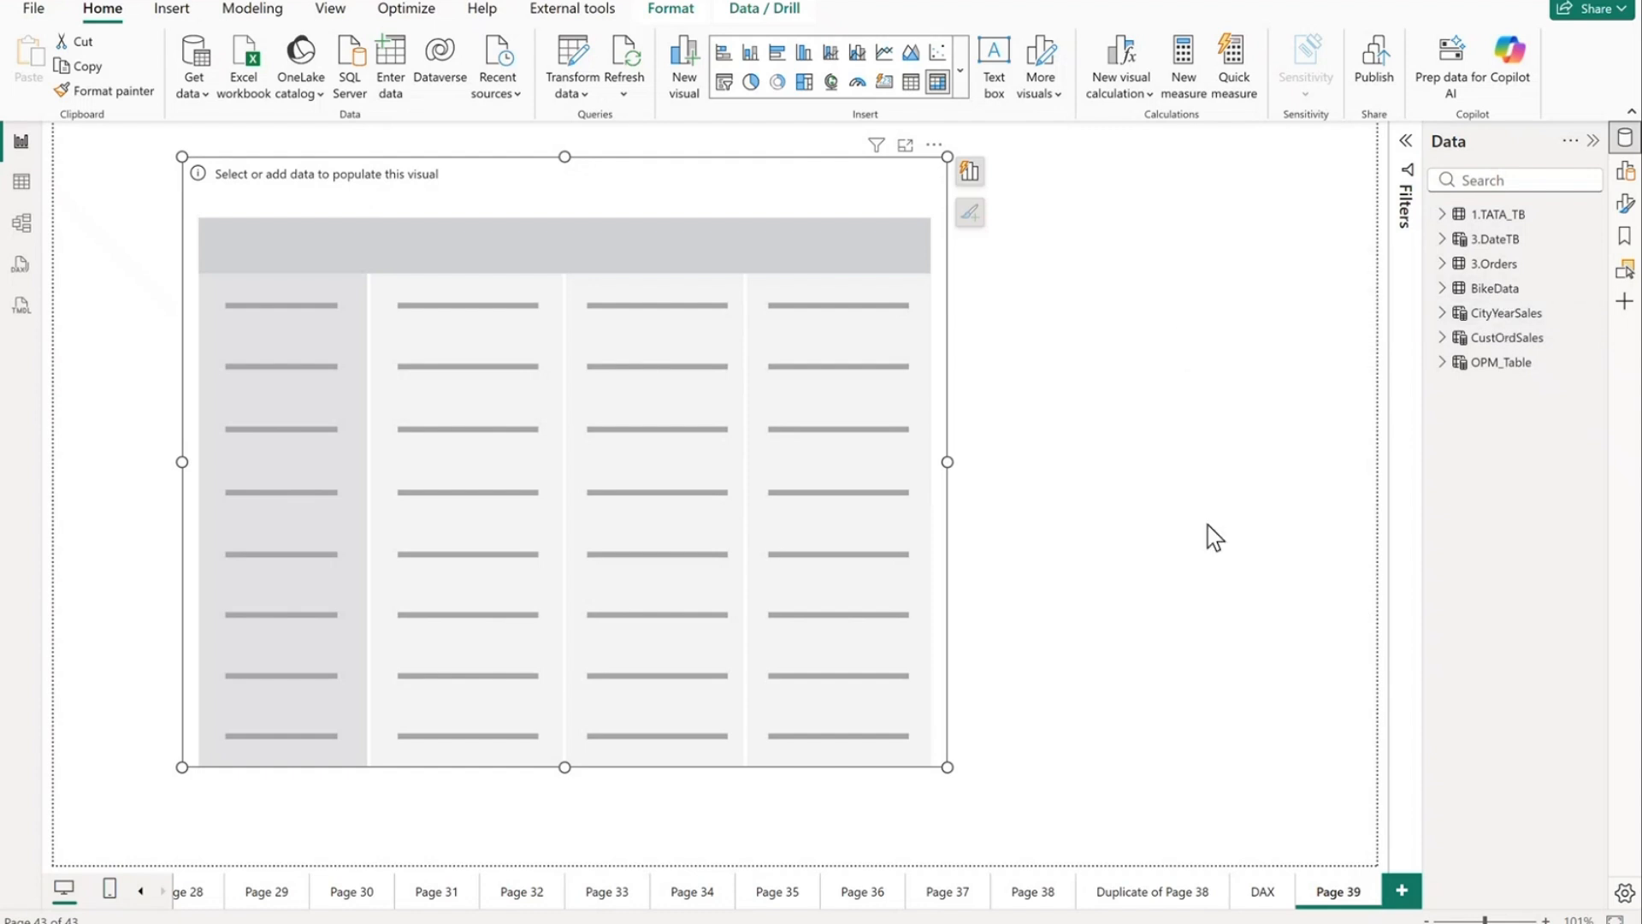
Step: Examine the columns of the 3.Orders and 3.DateTB tables and the relationship between them, and return to Page 39
click(32, 187)
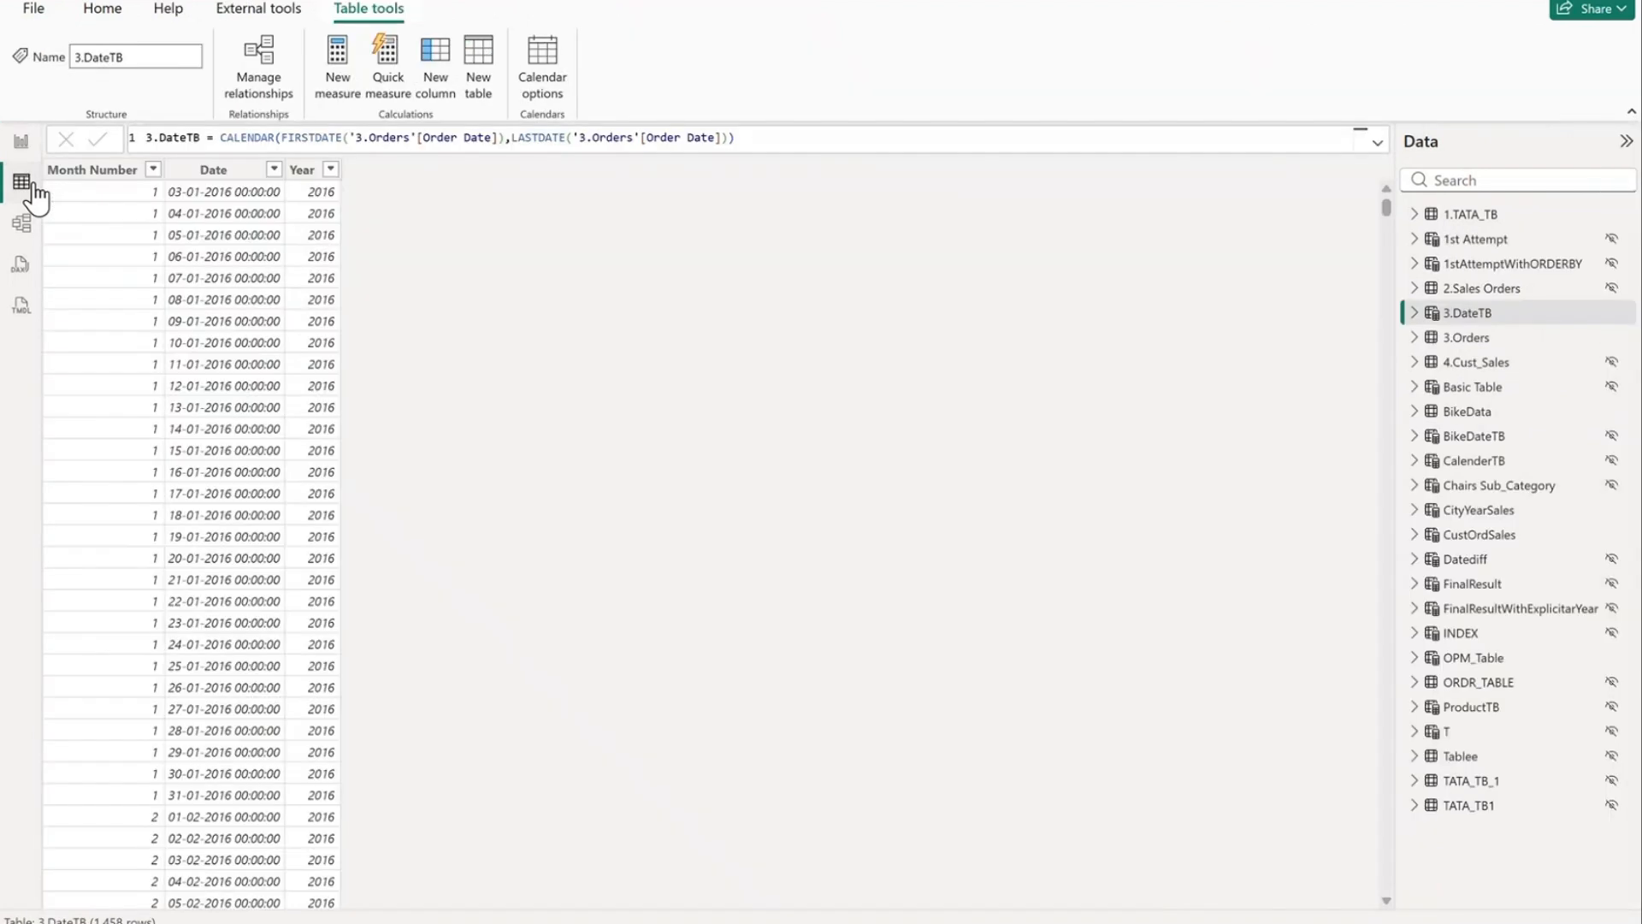
click(1464, 337)
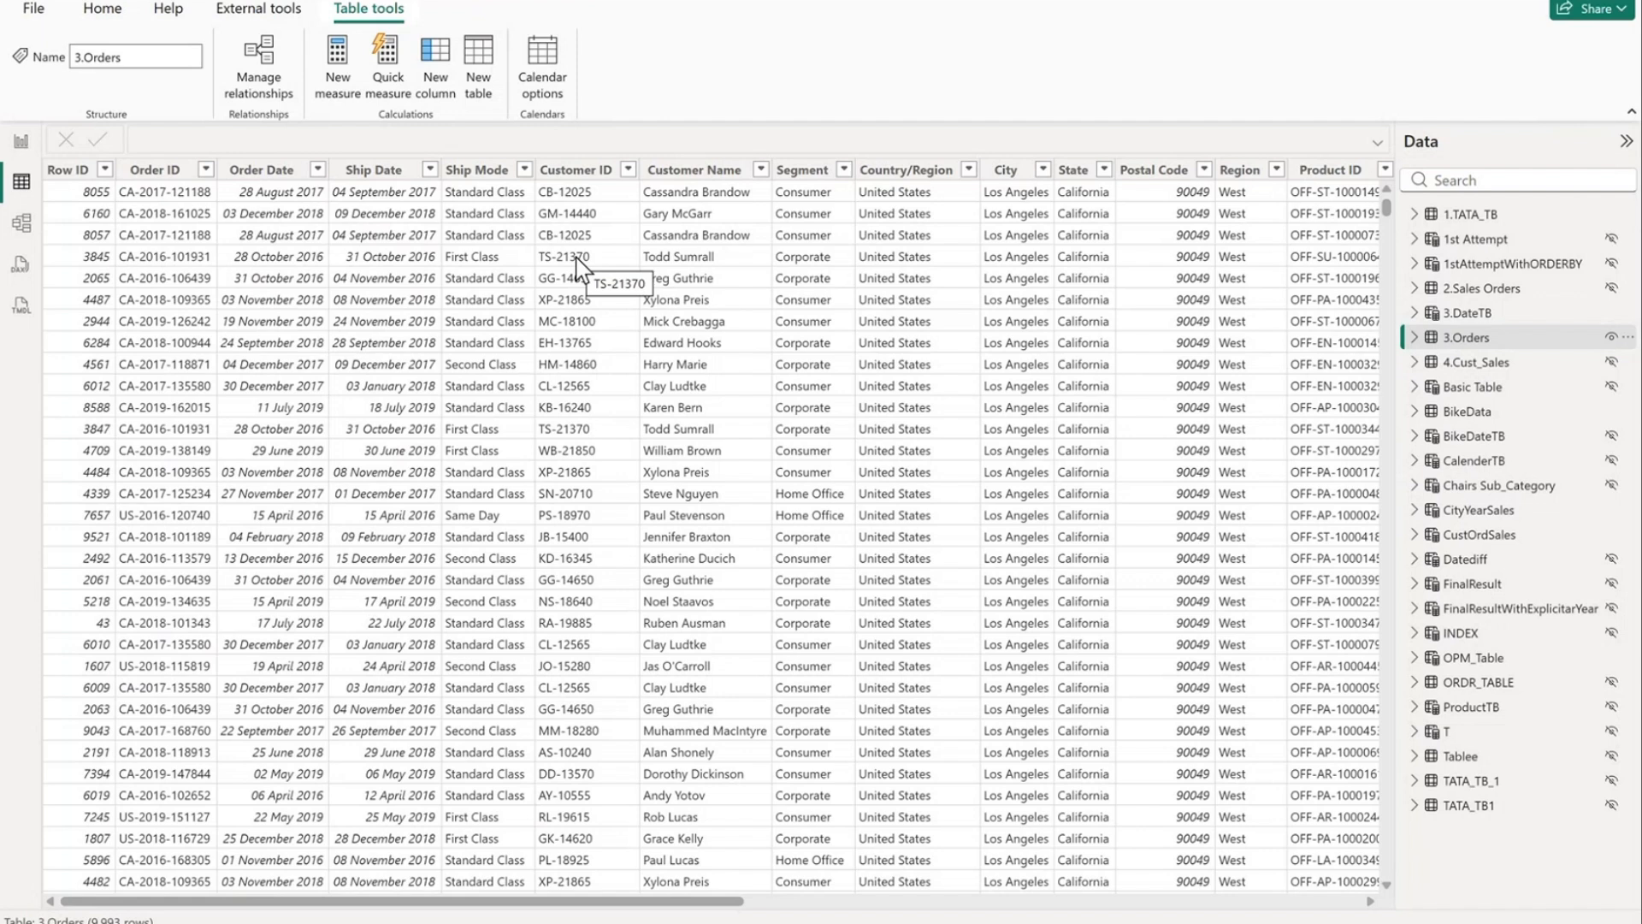
click(373, 176)
drag(737, 909, 1497, 907)
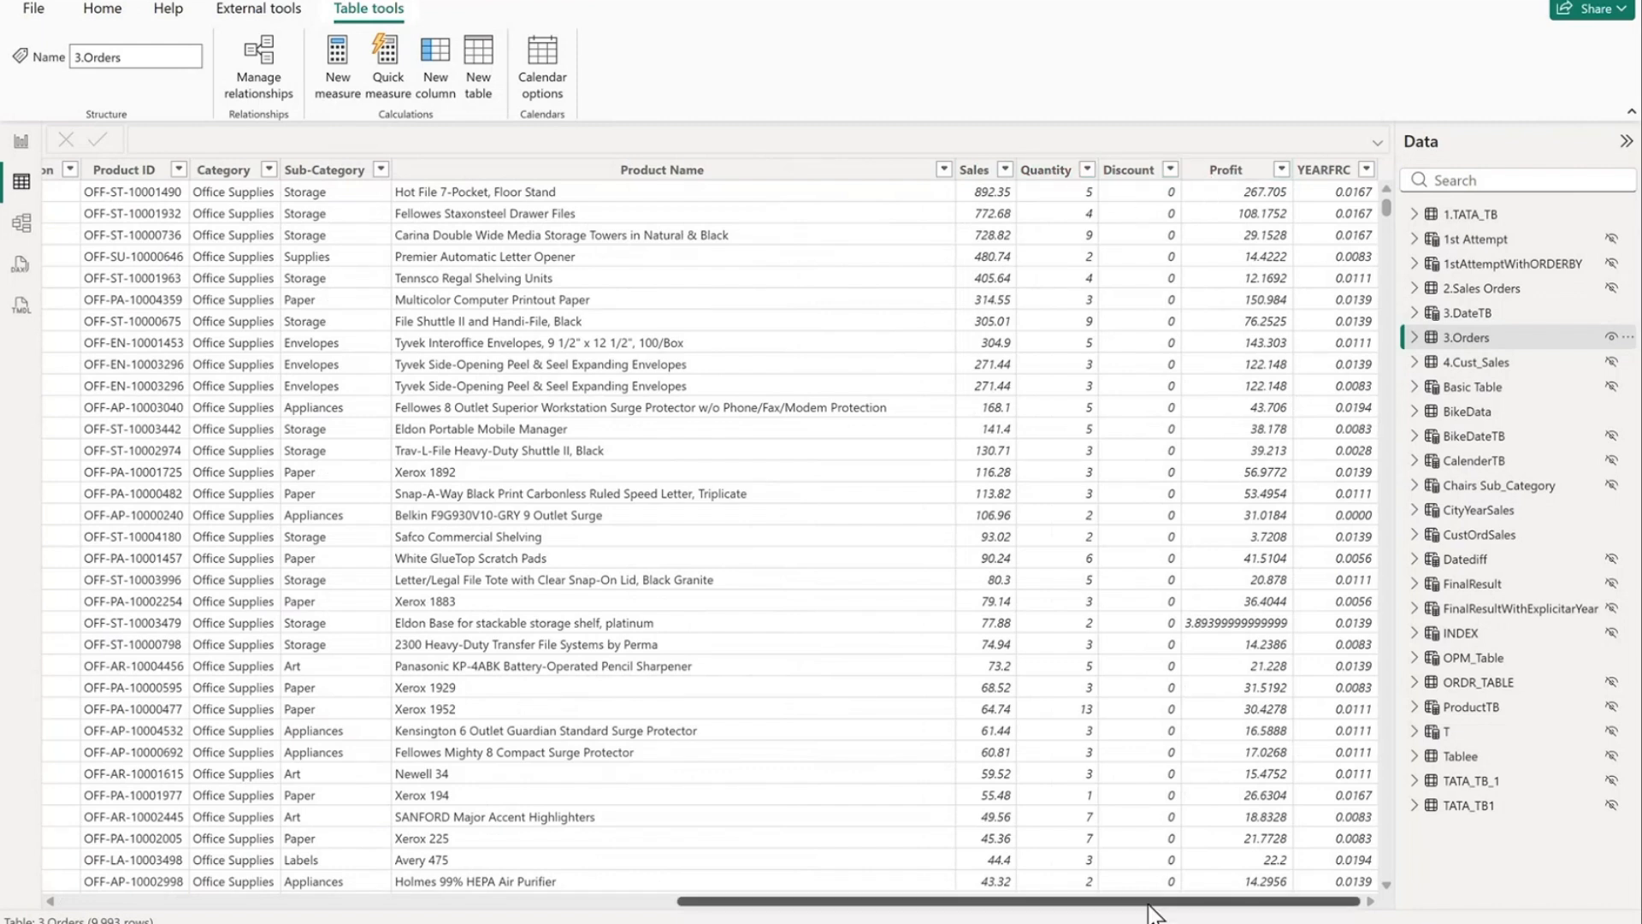
drag(1151, 913, 534, 906)
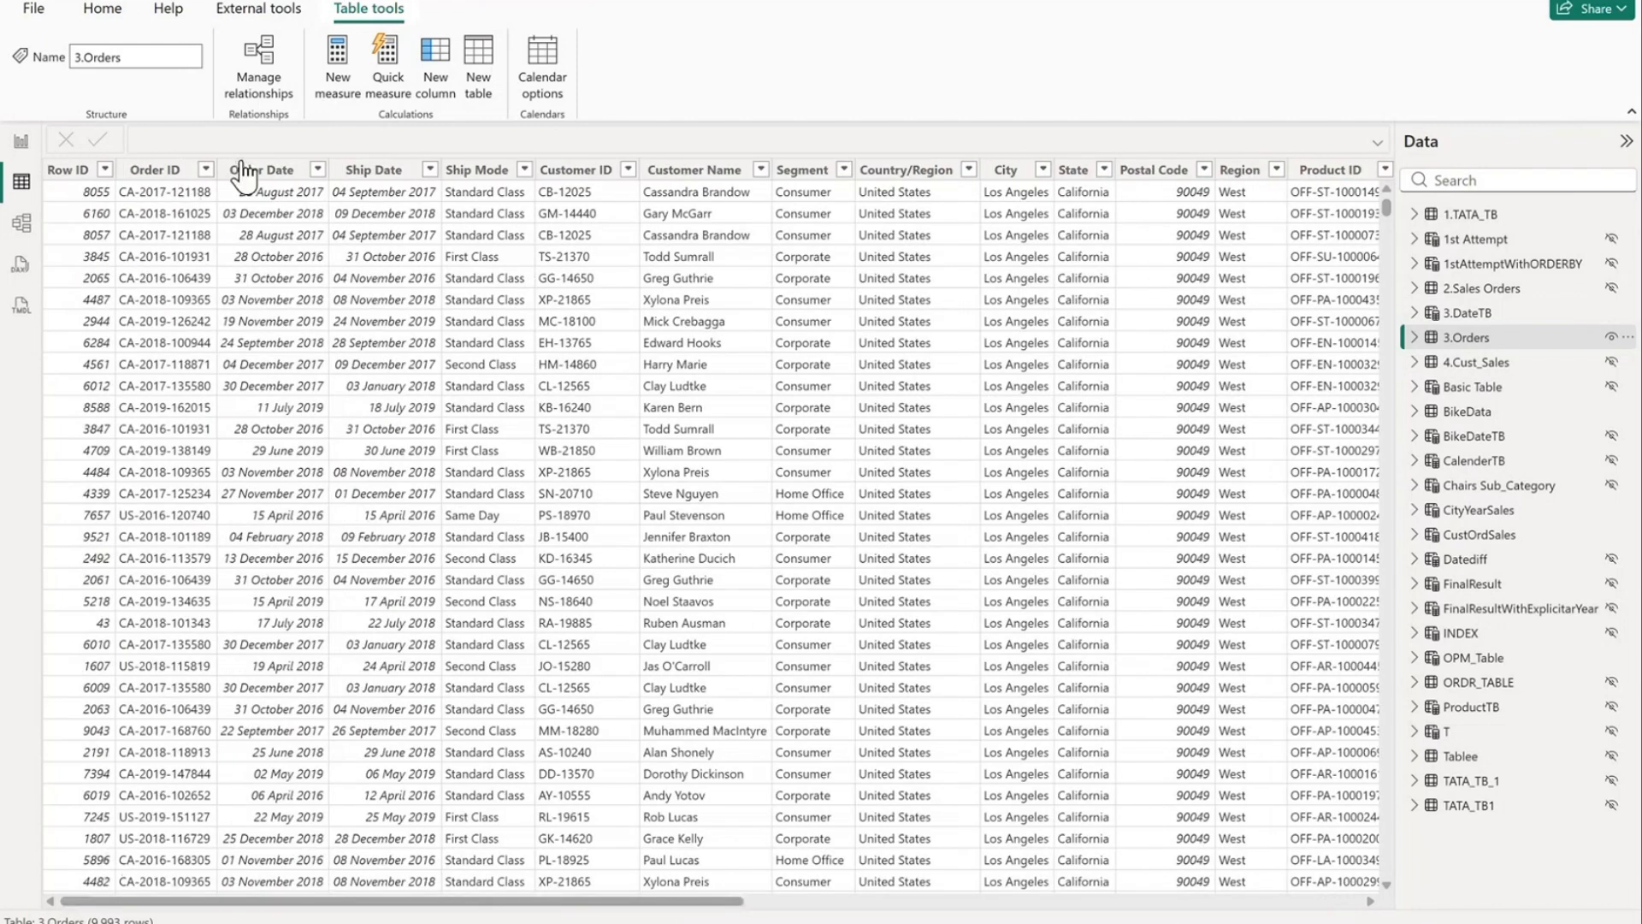
click(1465, 313)
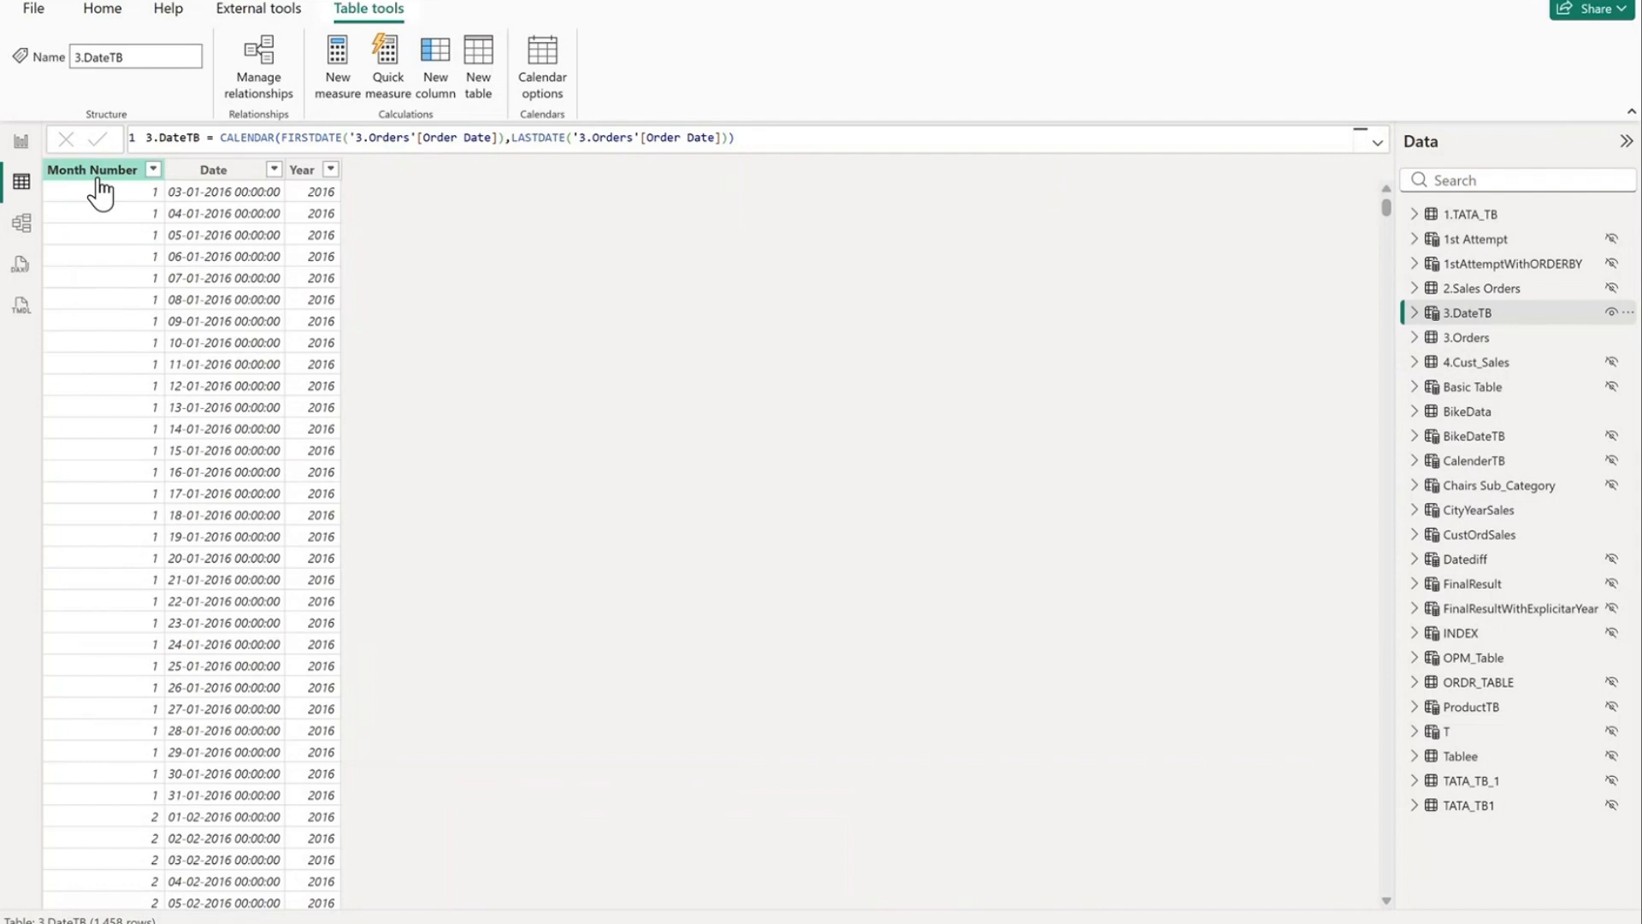
click(22, 223)
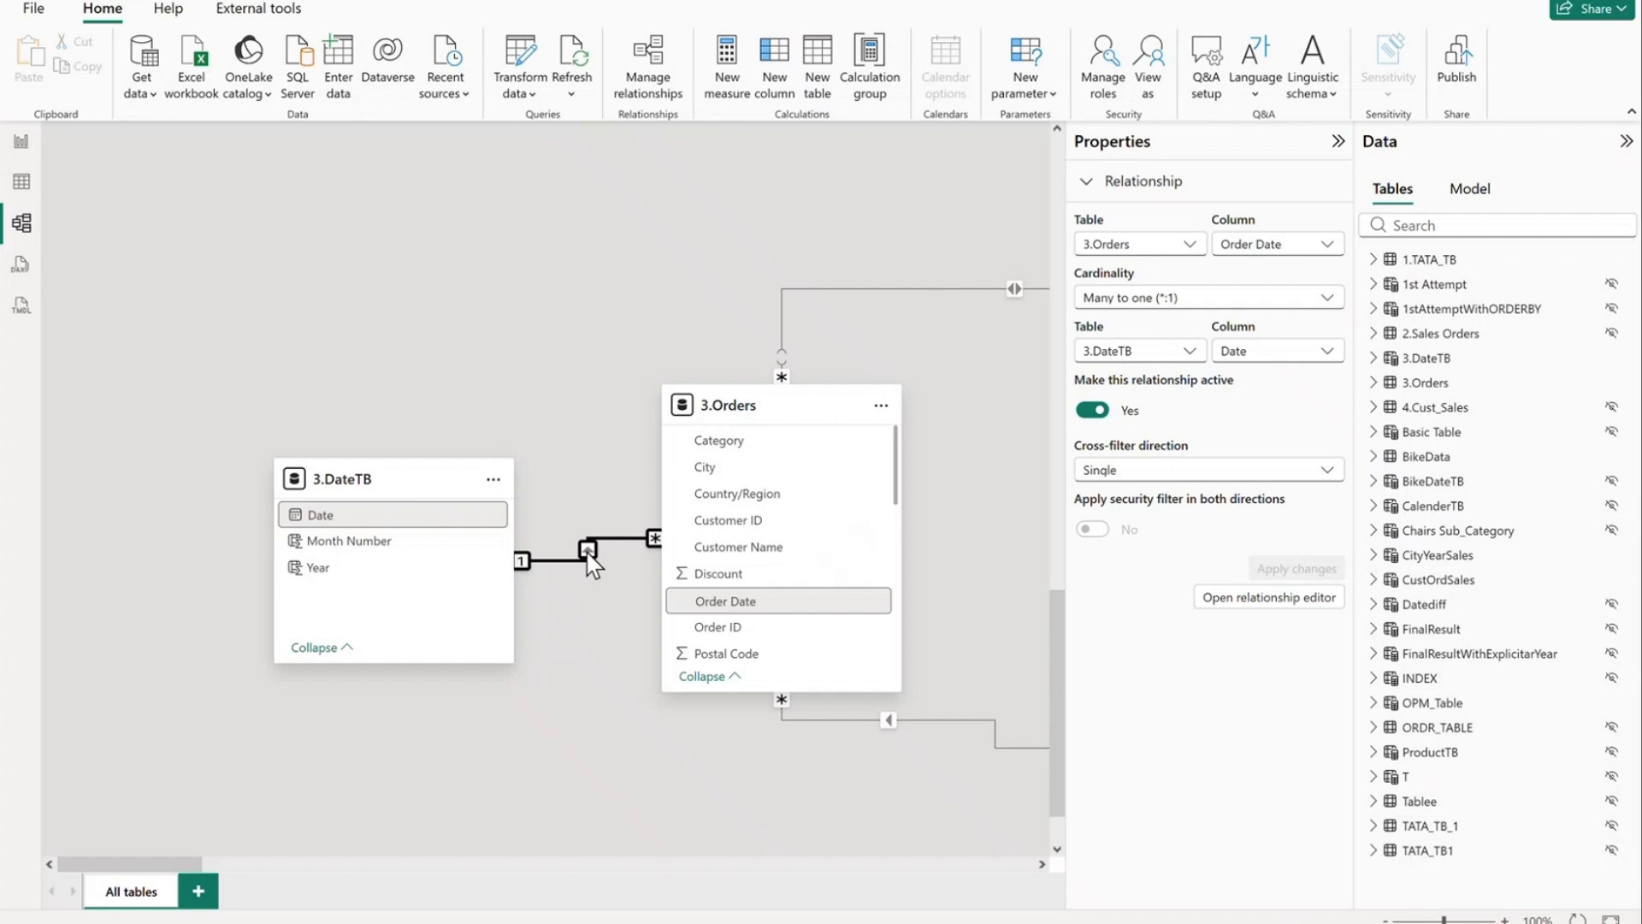
click(22, 142)
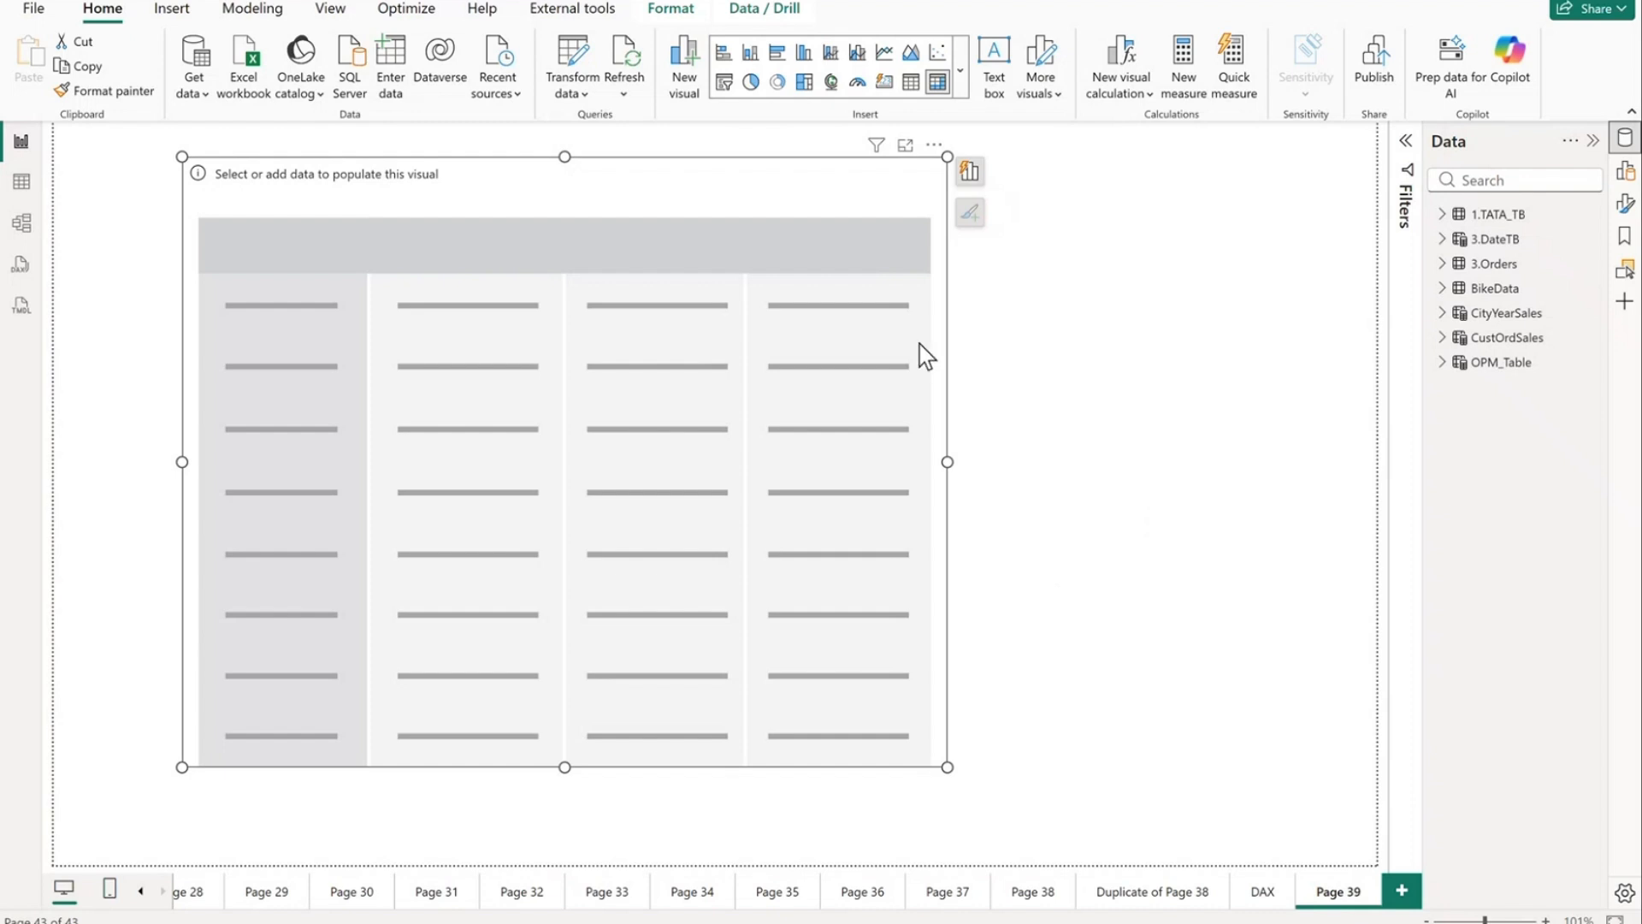
click(1279, 899)
click(1326, 898)
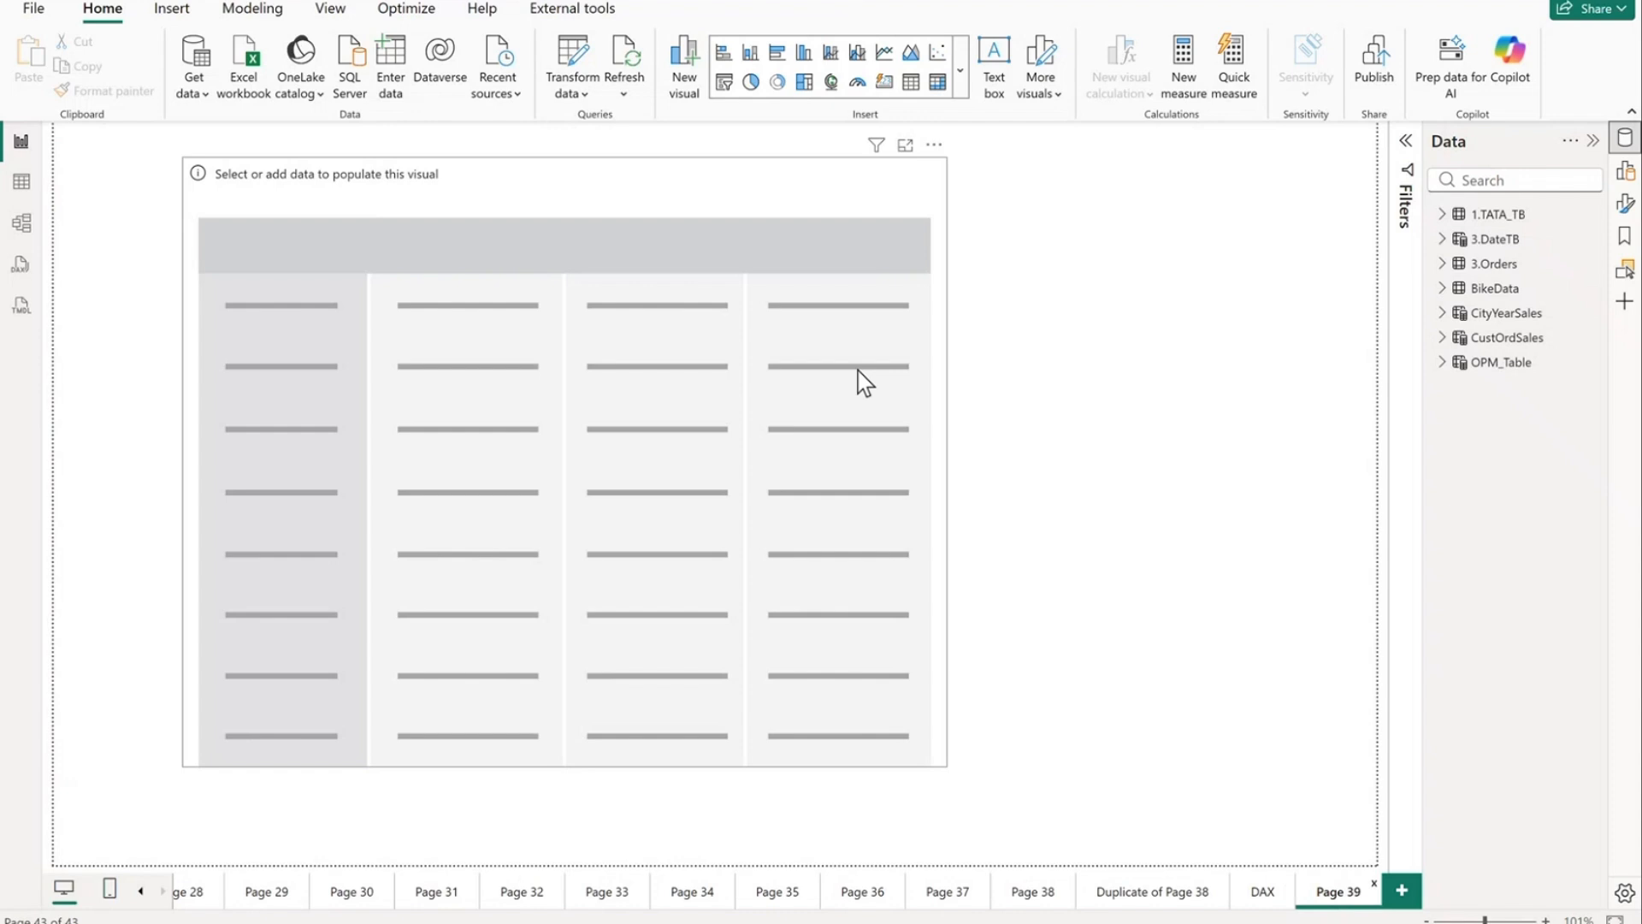
Step: Add the Date hierarchy from 3.DateTB to the rows of the empty matrix
click(864, 381)
click(1442, 264)
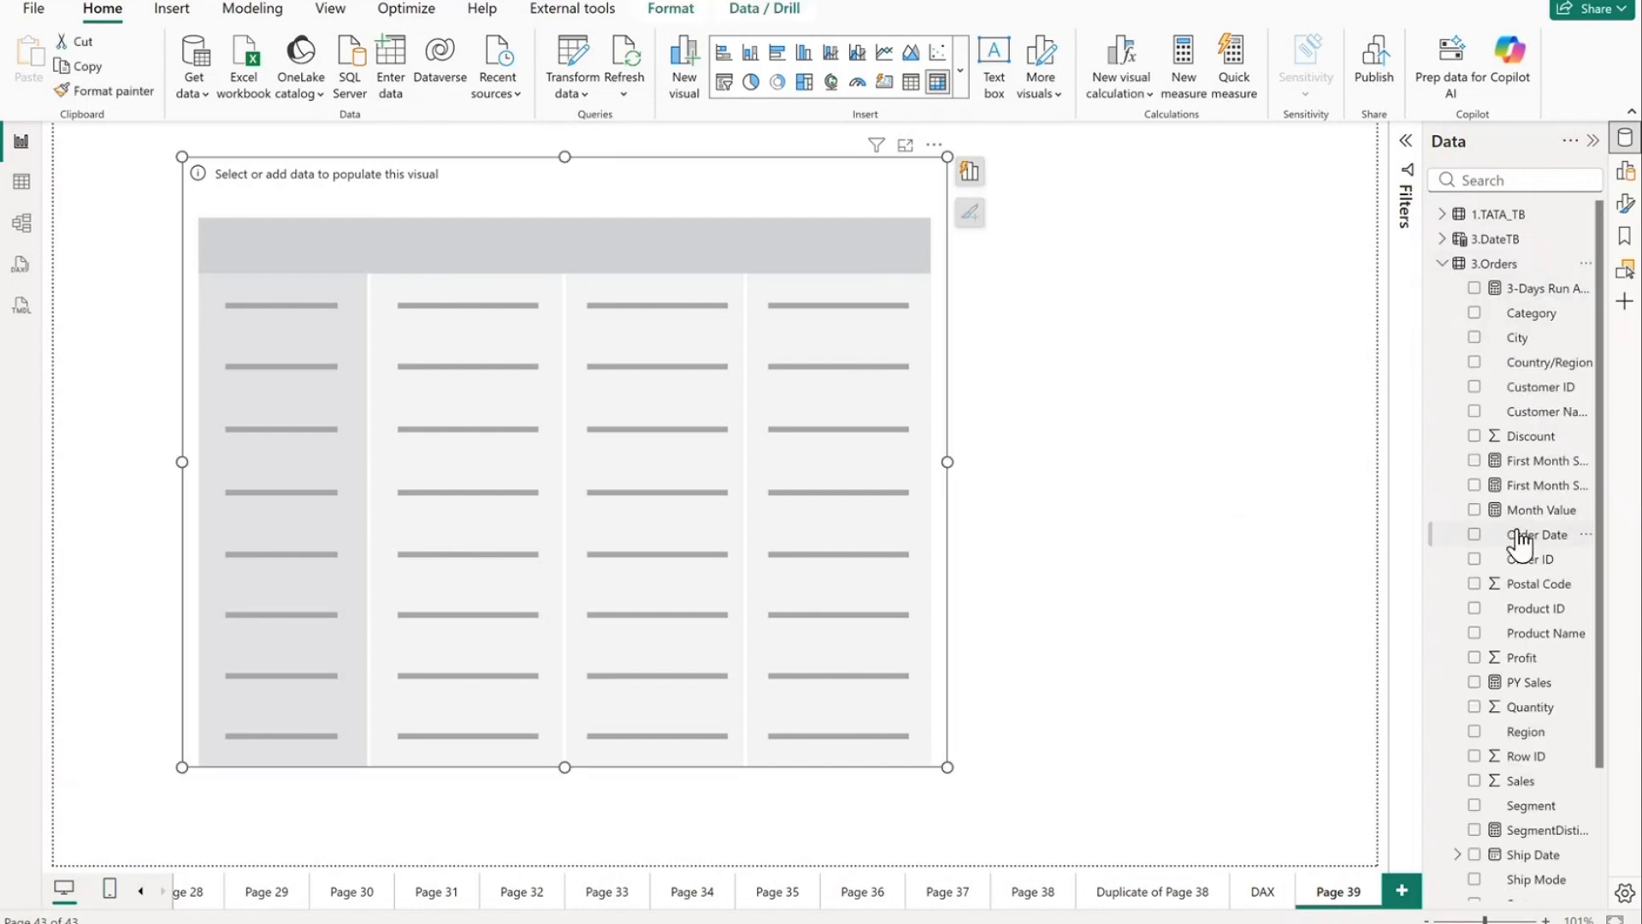
click(1624, 208)
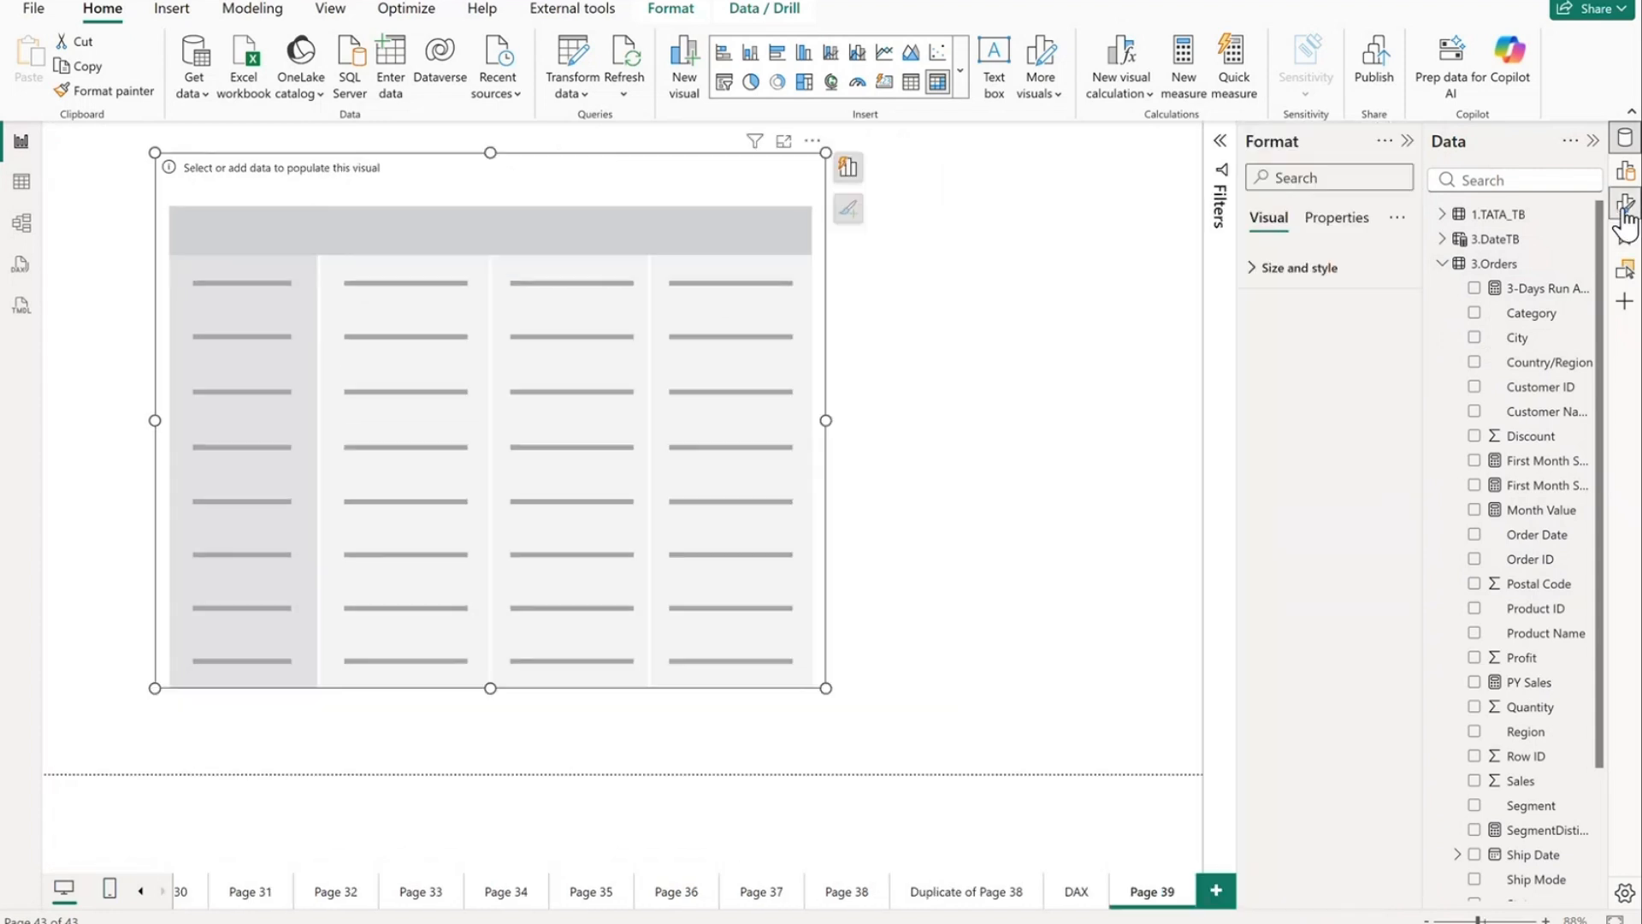
click(1625, 171)
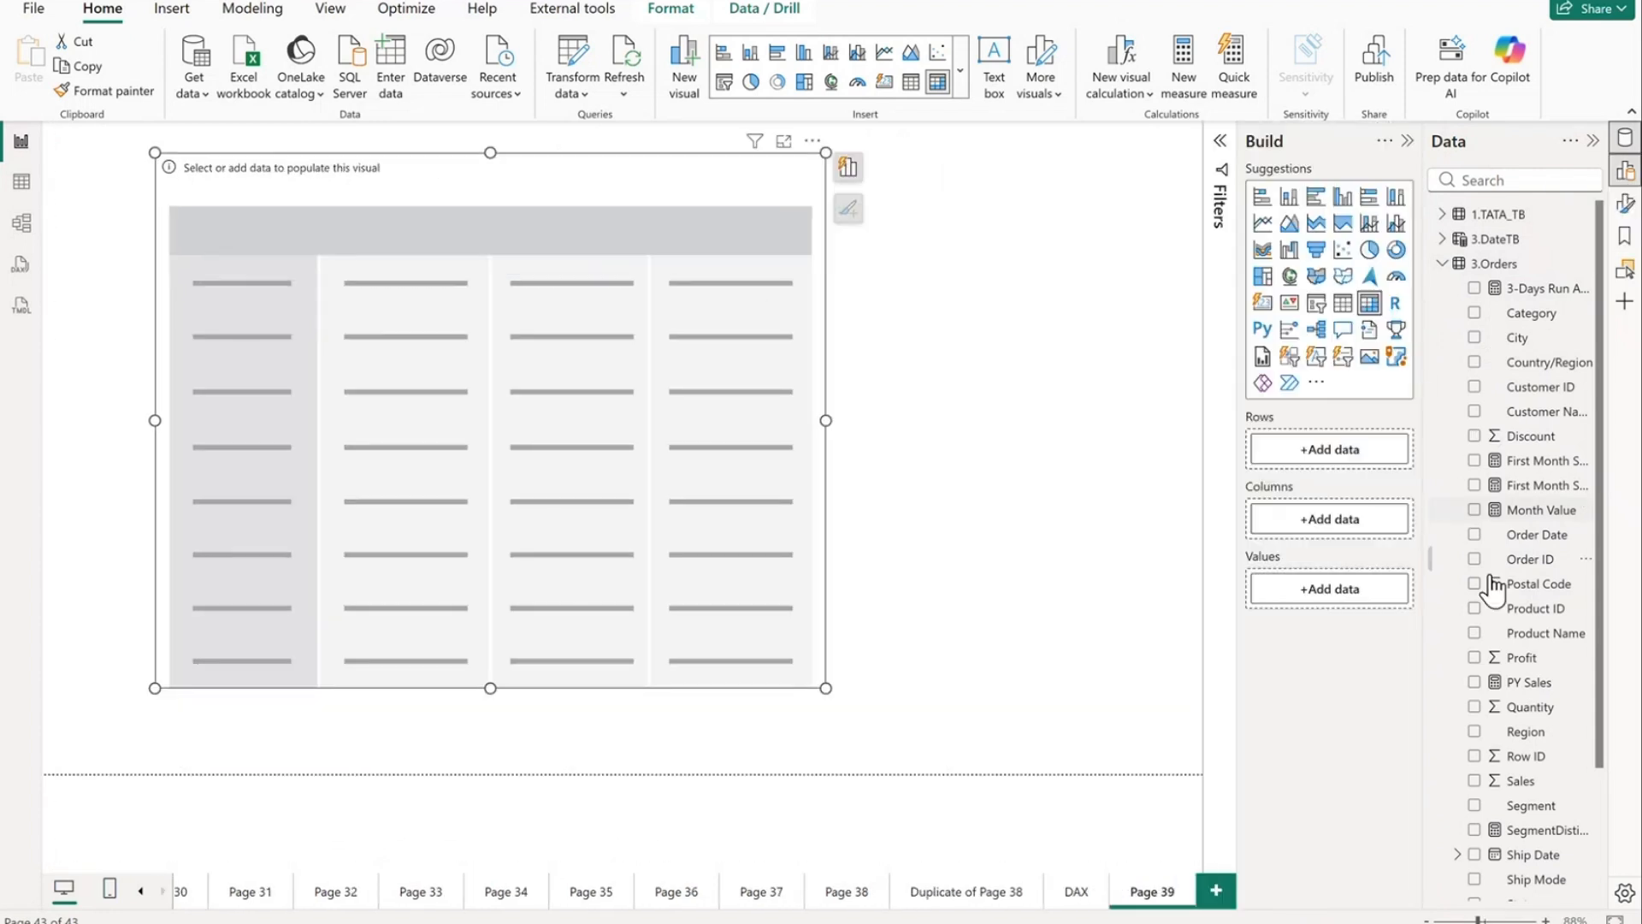
scroll(1485, 586, down, 3)
scroll(1485, 587, up, 3)
click(1444, 240)
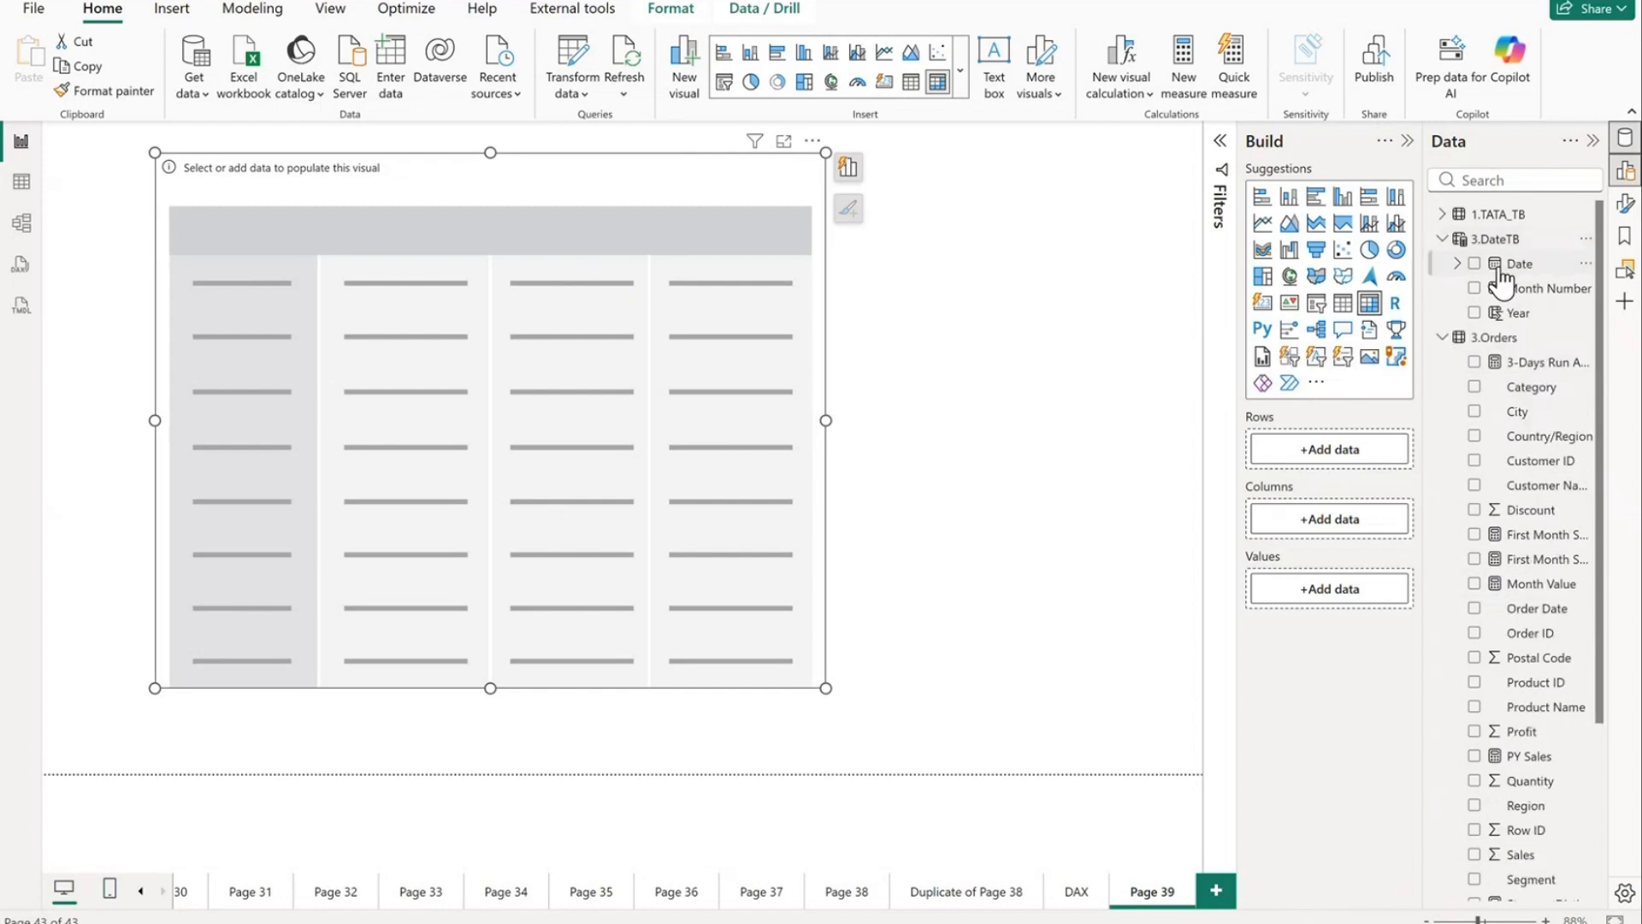
drag(1518, 265, 1329, 452)
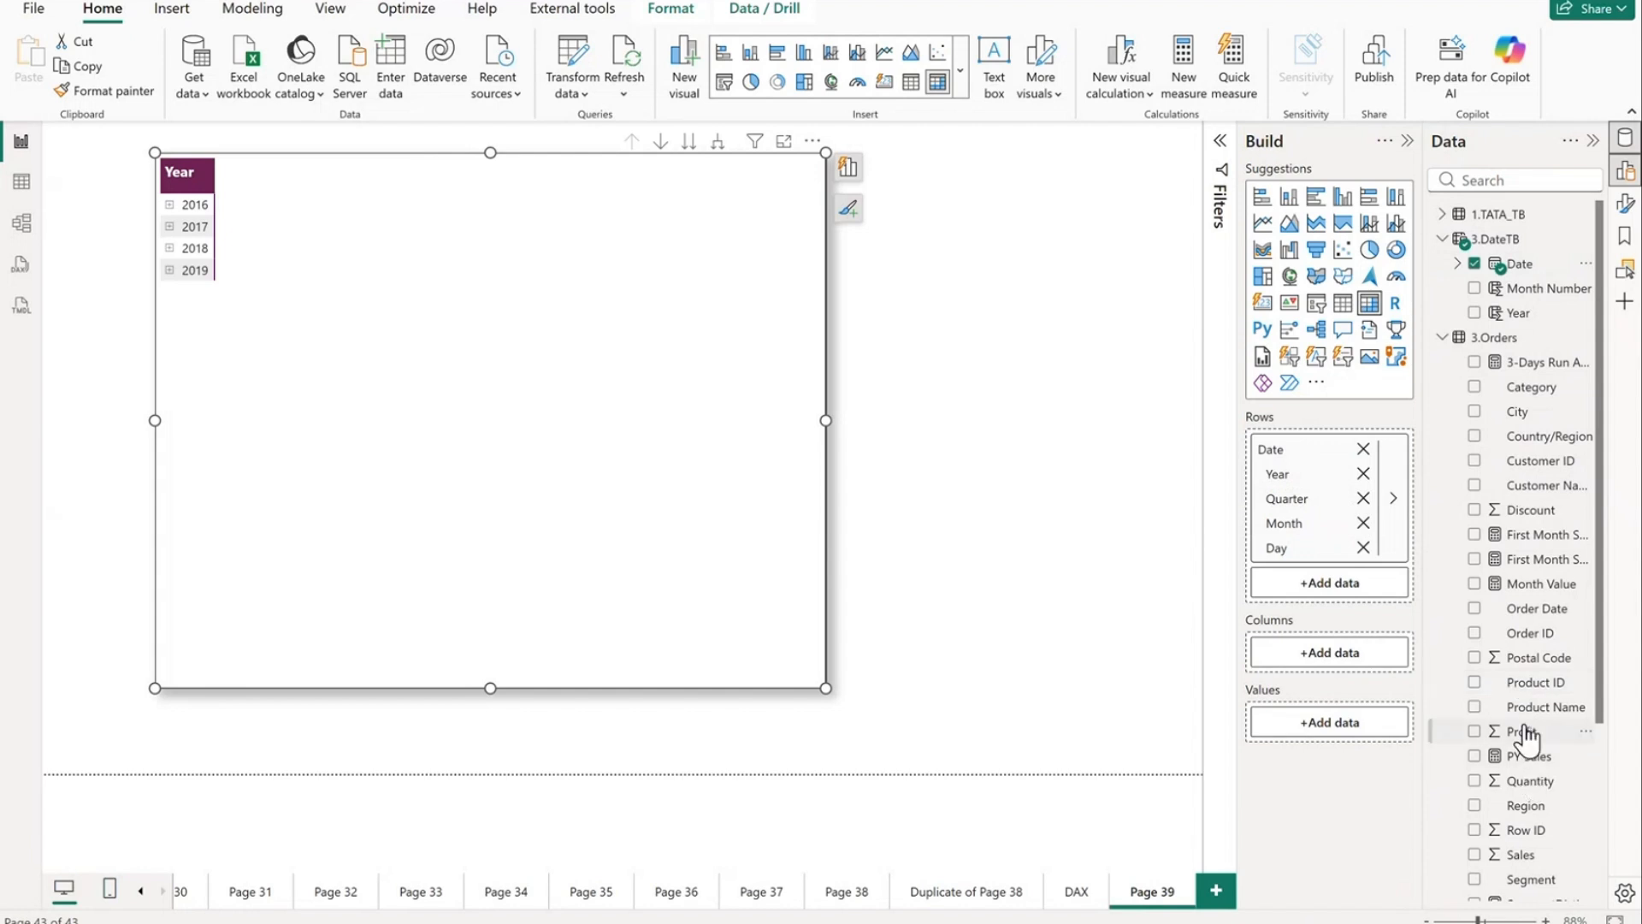
Step: Add Country/Region from 3.Orders to the matrix columns and rename the field for this visual as Country
drag(1540, 438, 1312, 652)
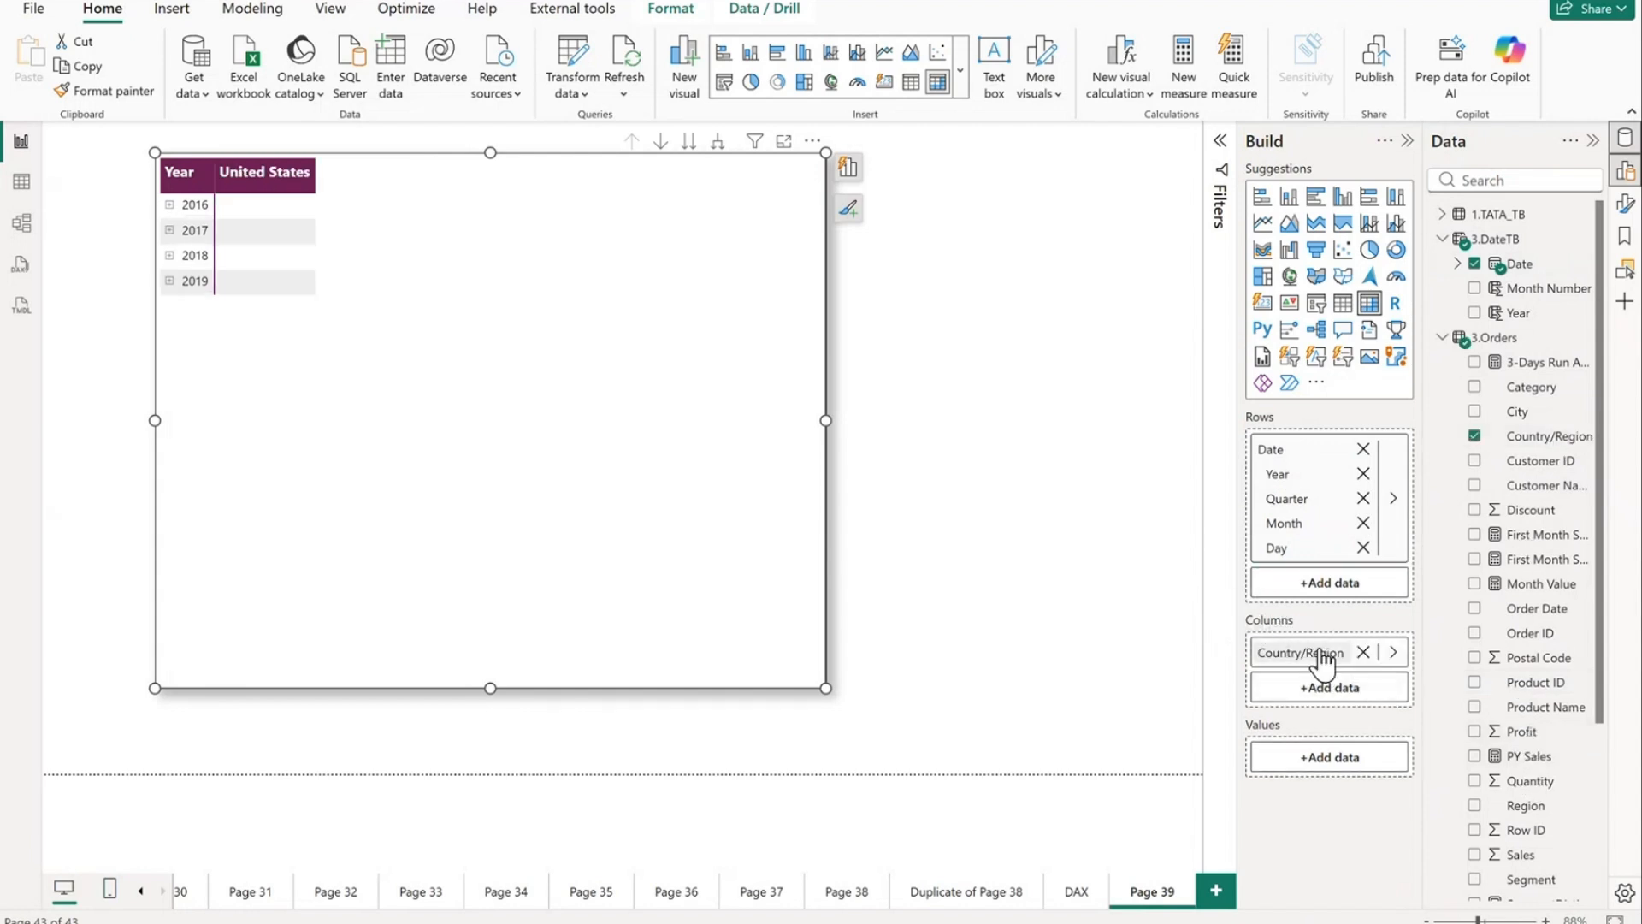
key(BackSpace)
key(BackSpace)
key(BackSpace)
key(BackSpace)
key(BackSpace)
key(BackSpace)
key(BackSpace)
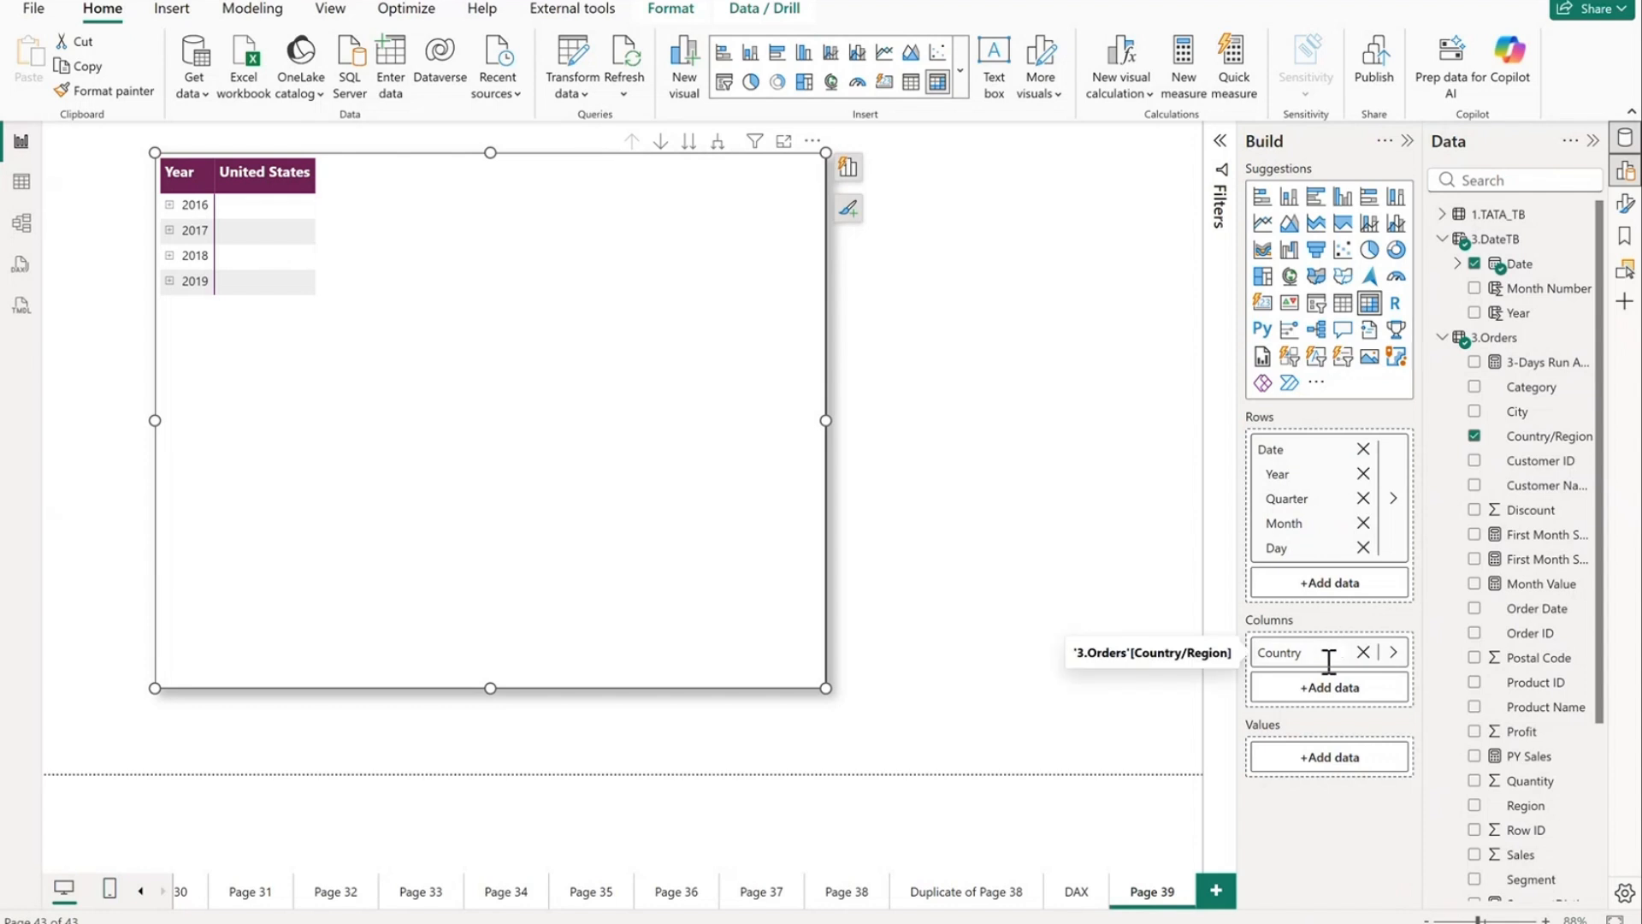
key(Return)
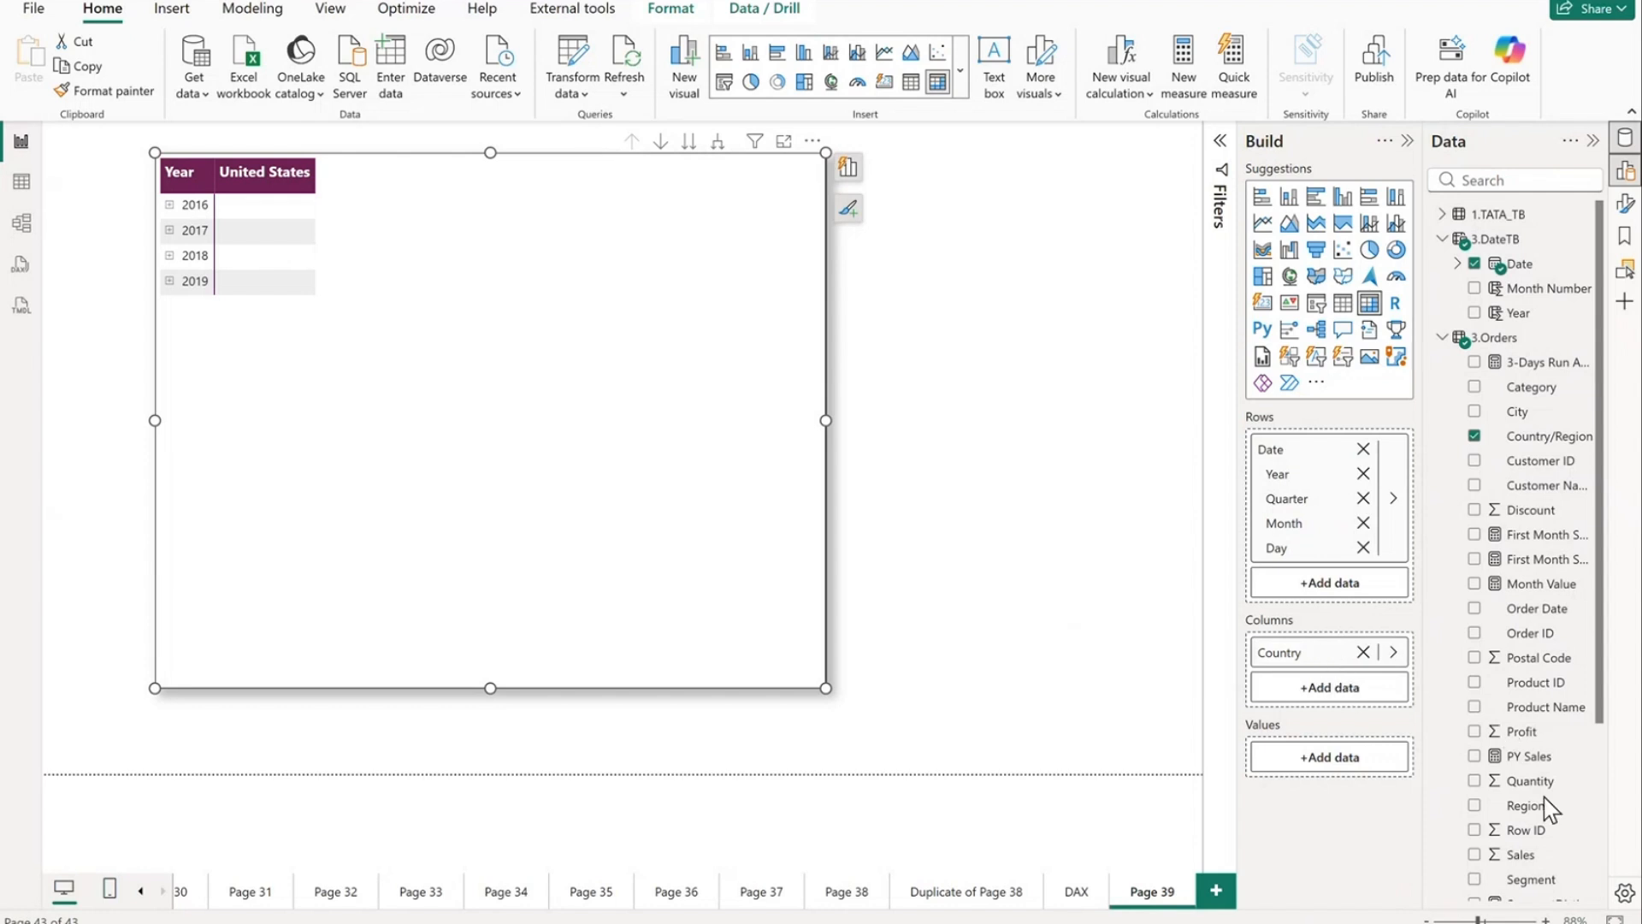
Step: Add Sales as the matrix values and expand the date rows, keeping only the Year and Month levels
drag(1508, 859, 1345, 767)
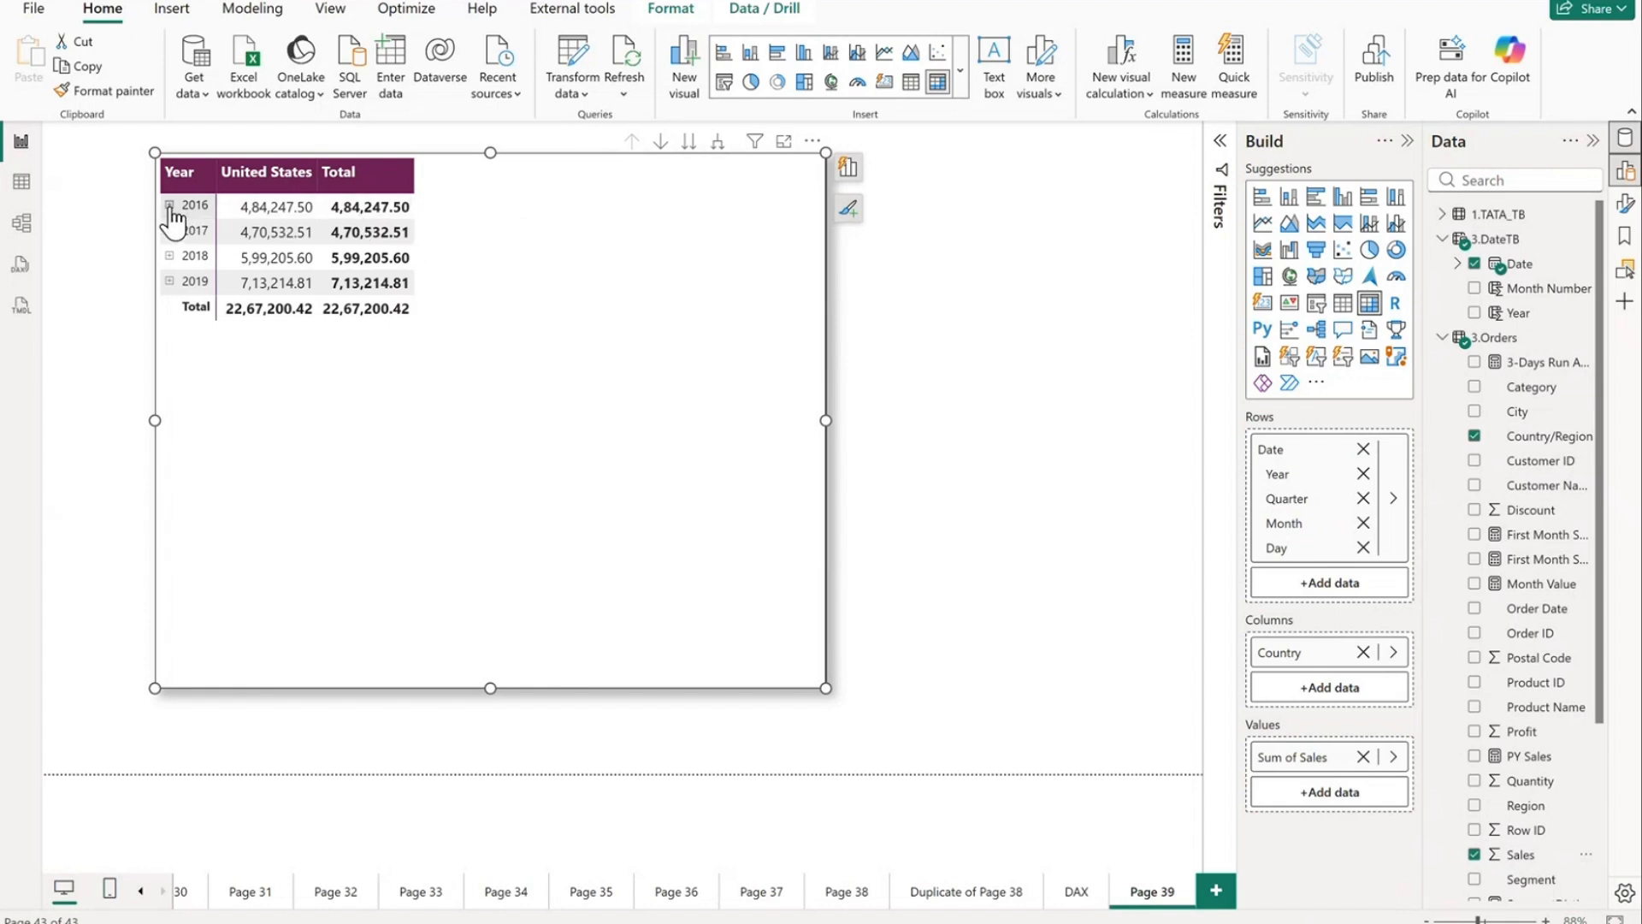
click(718, 154)
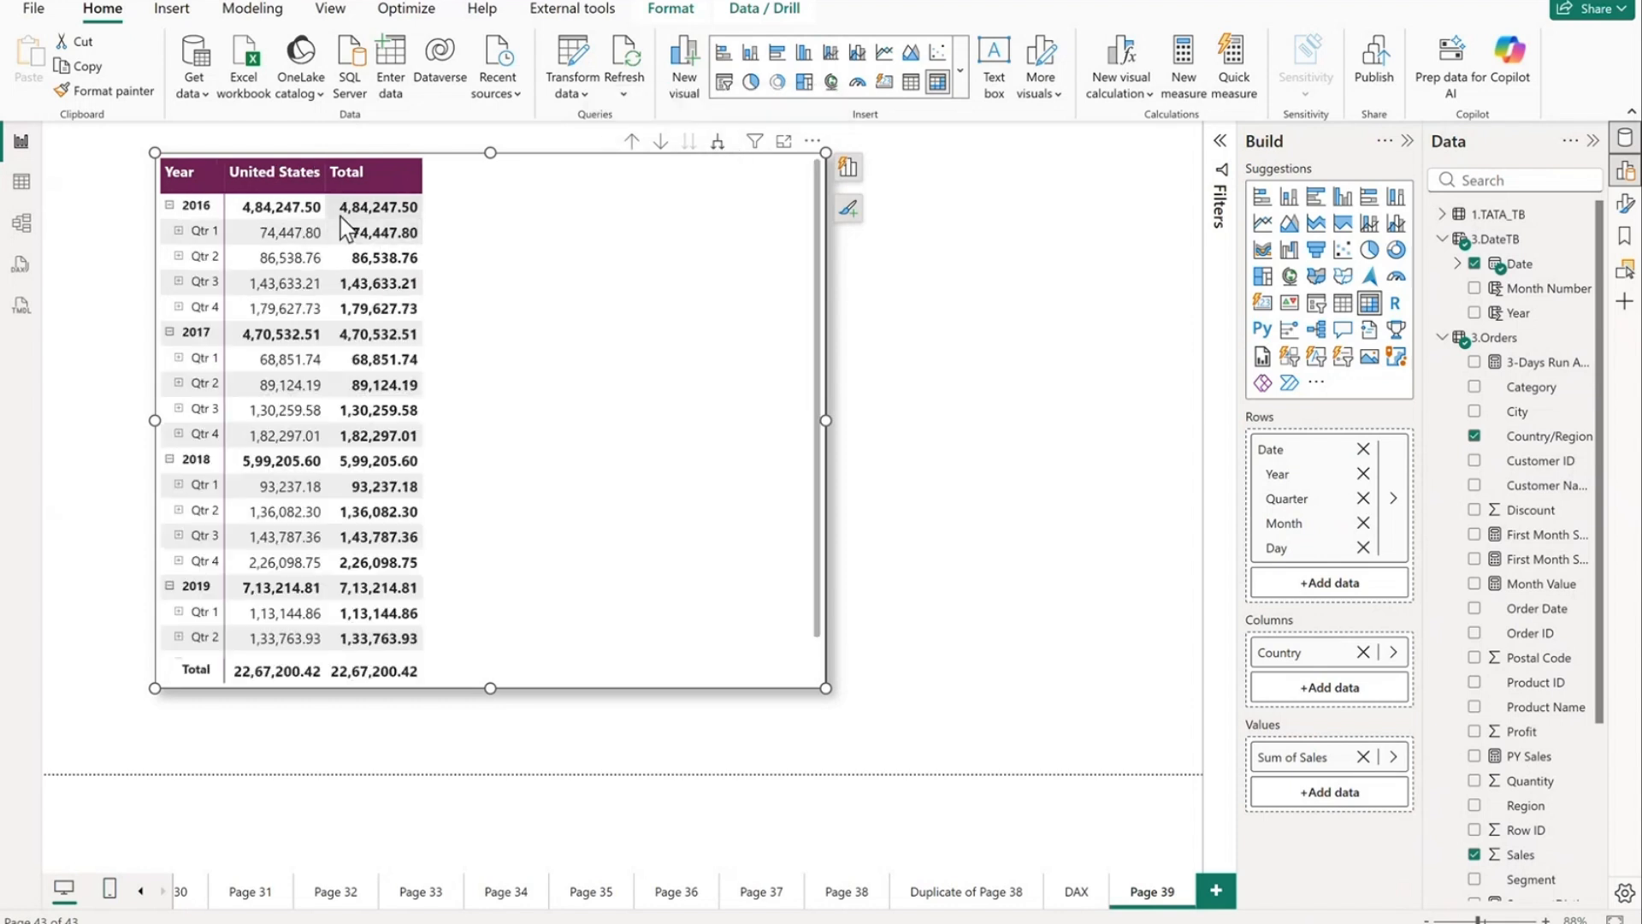
click(1363, 499)
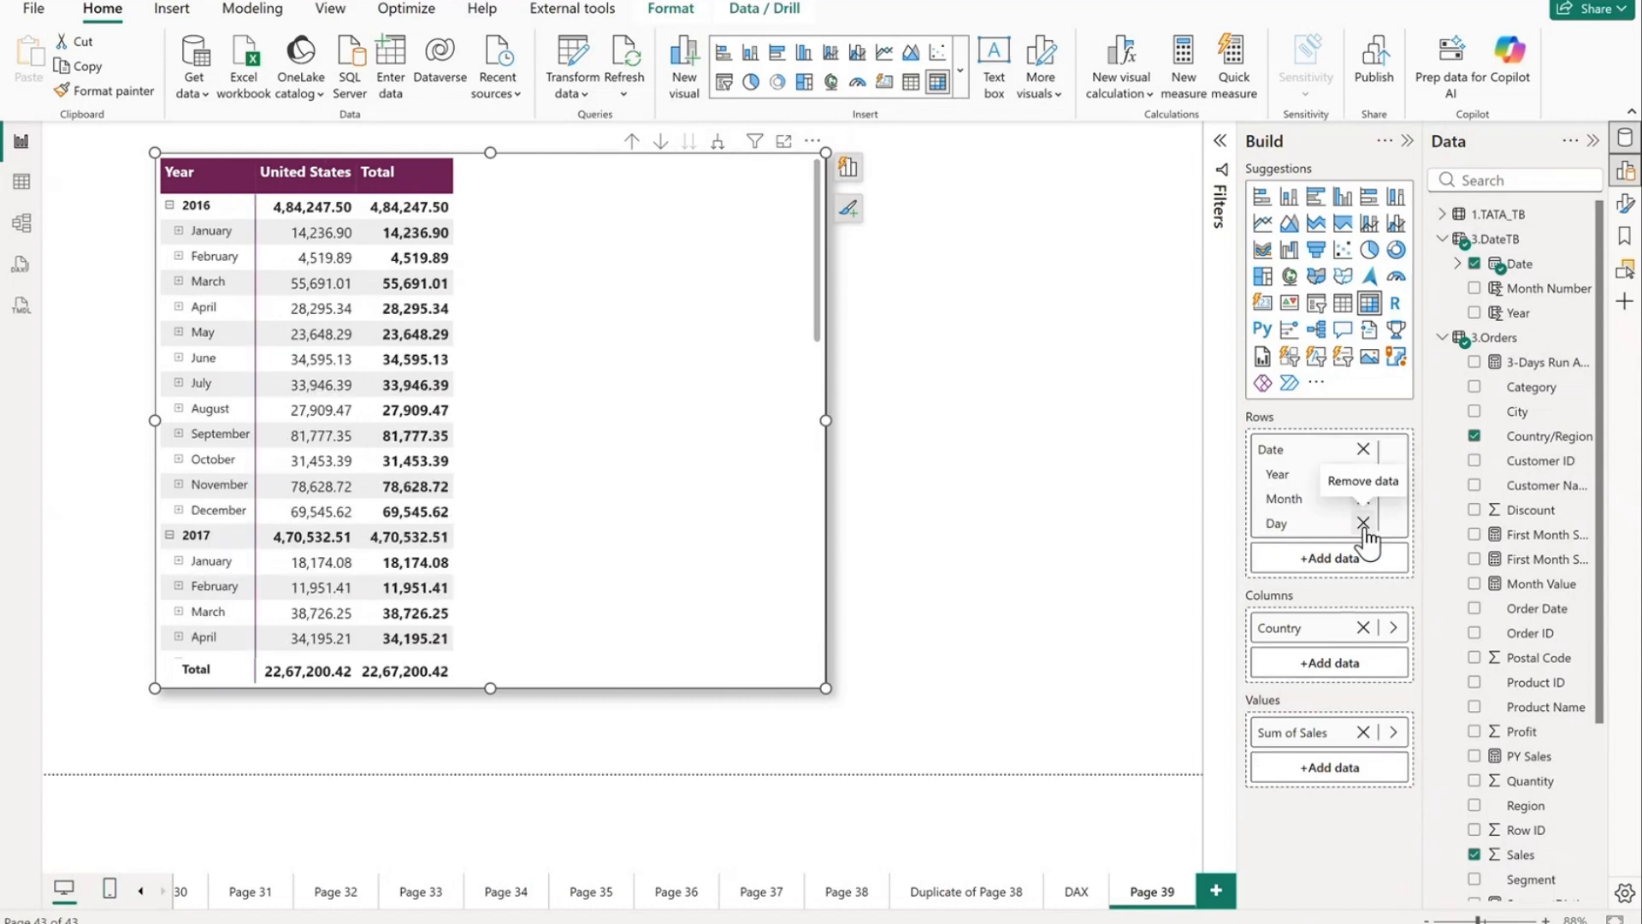
click(1363, 522)
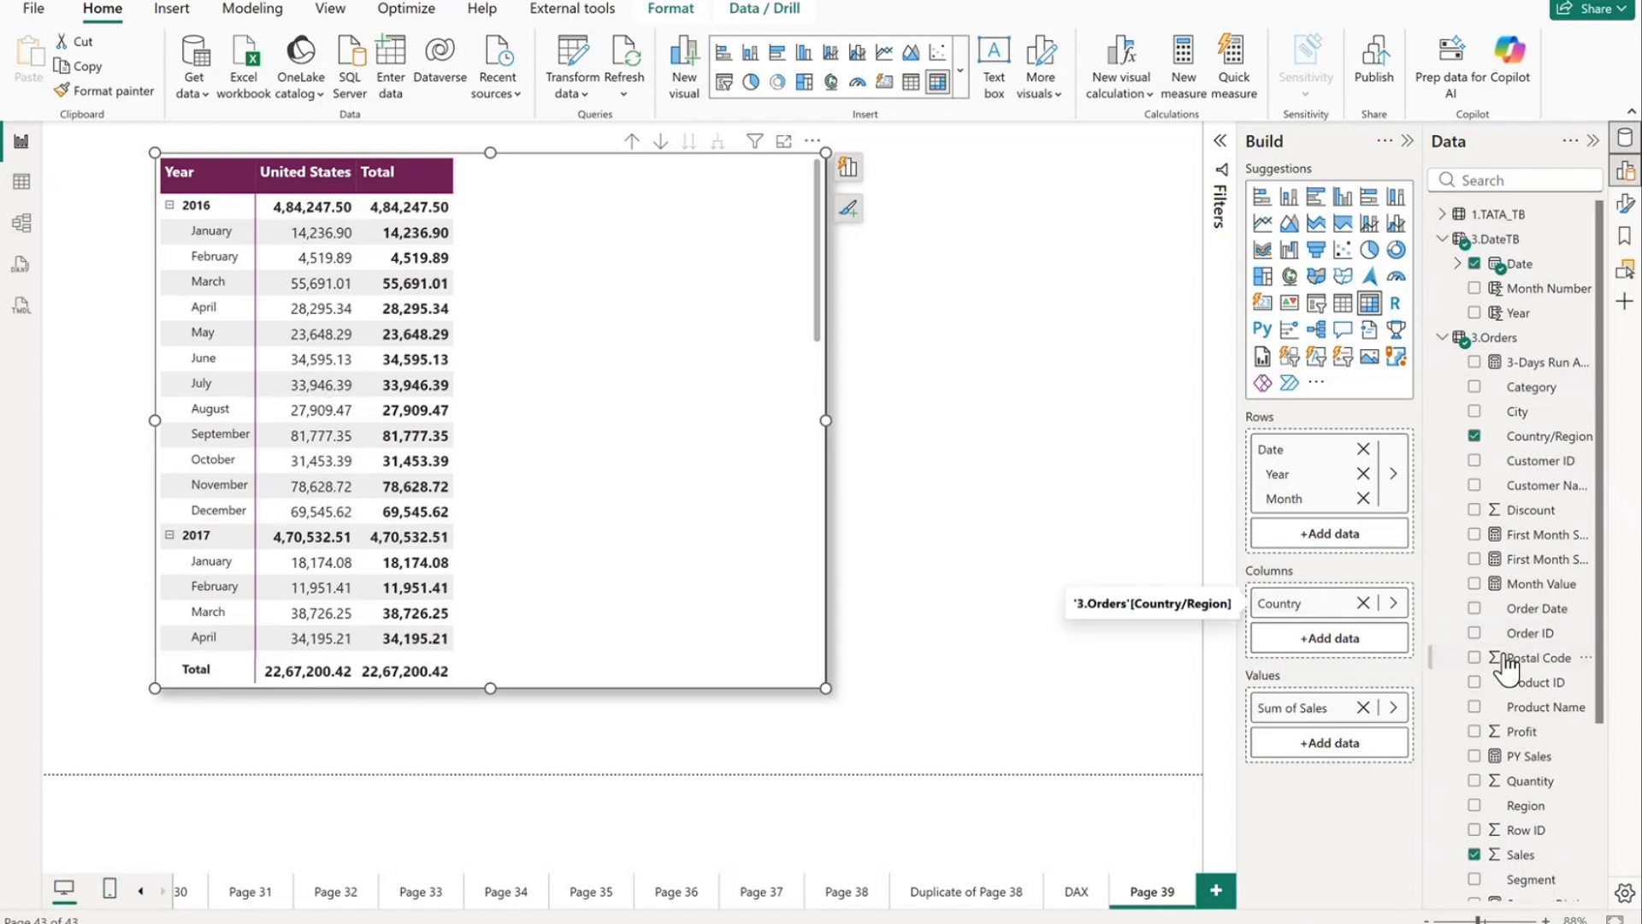
Step: Add Region below Country in the matrix columns and expand the column hierarchy down to the region level
scroll(1522, 685, down, 2)
drag(1527, 702, 1351, 658)
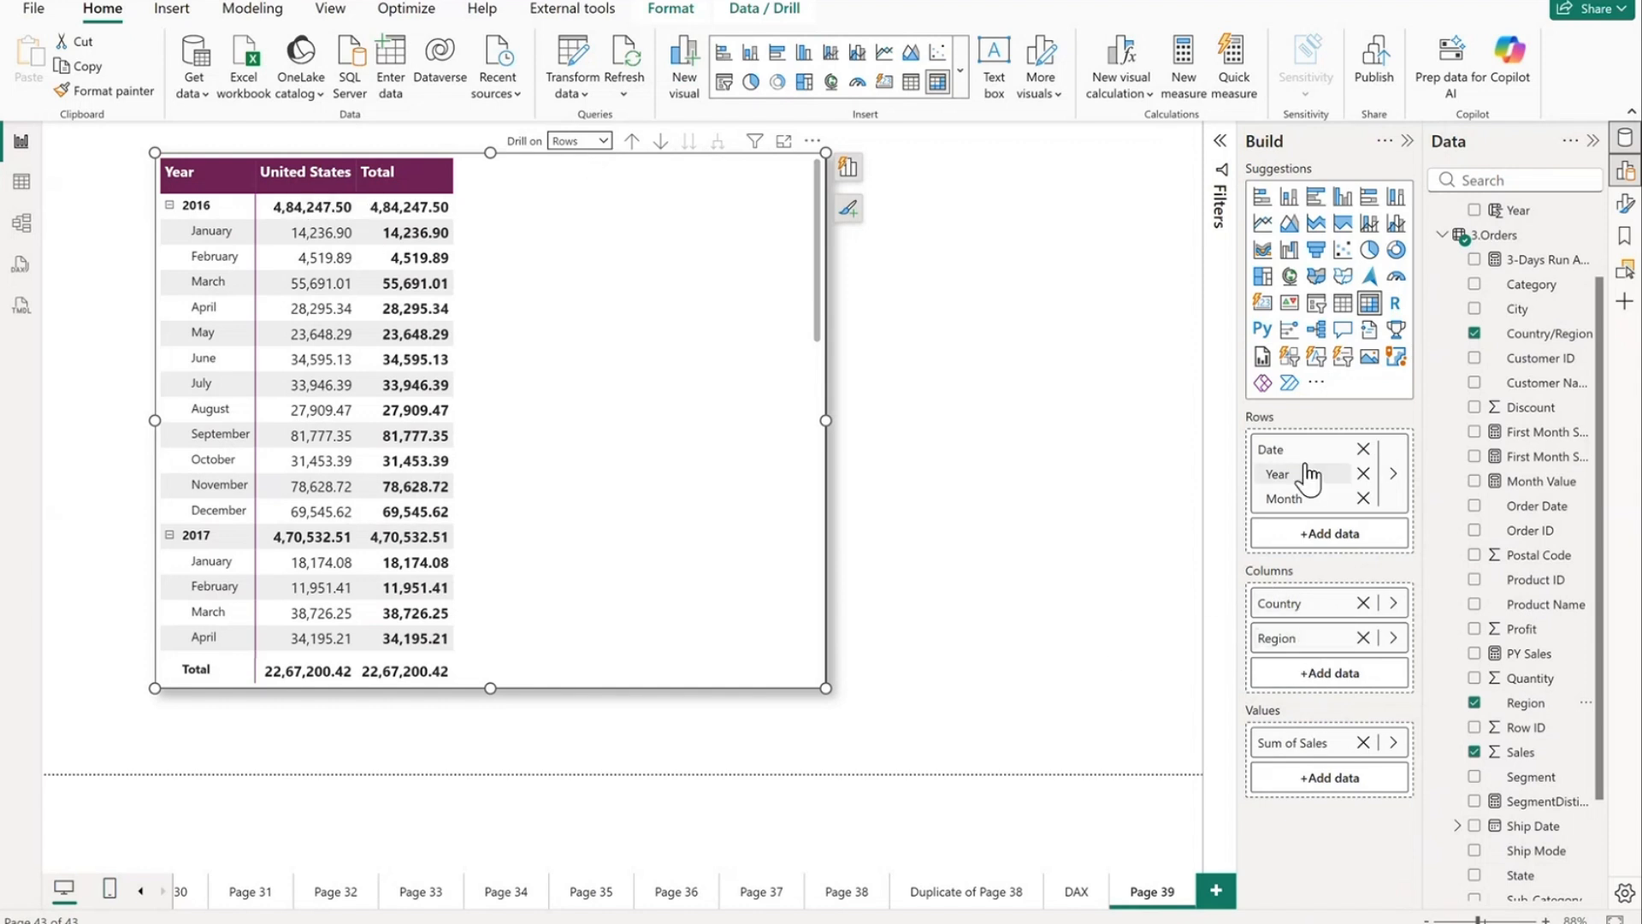
click(605, 142)
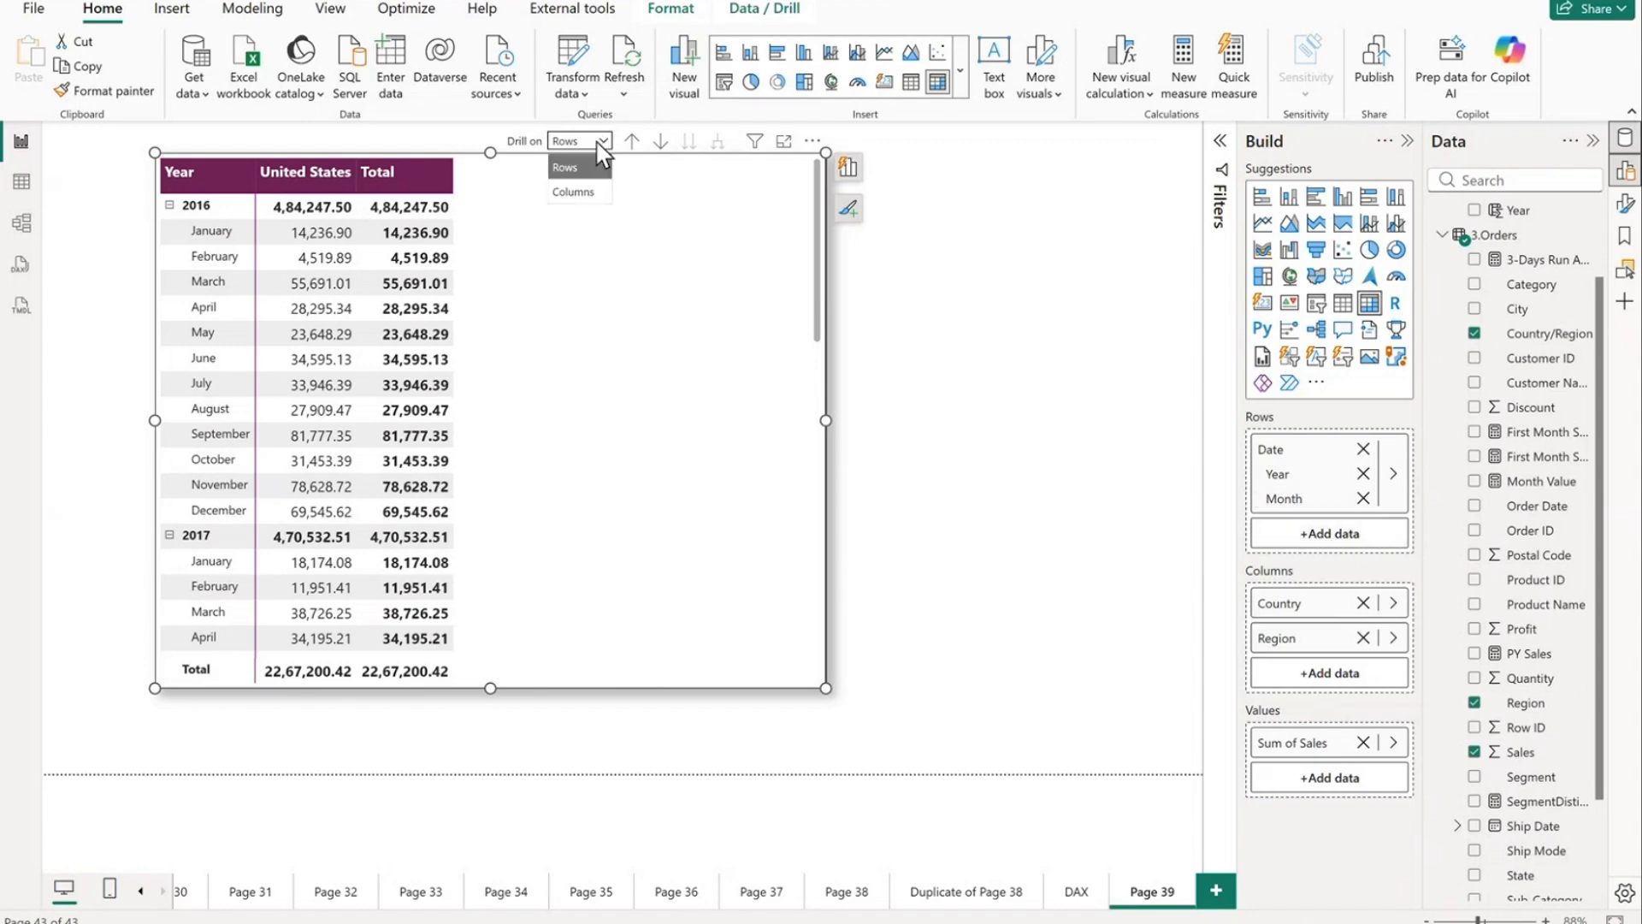
click(586, 195)
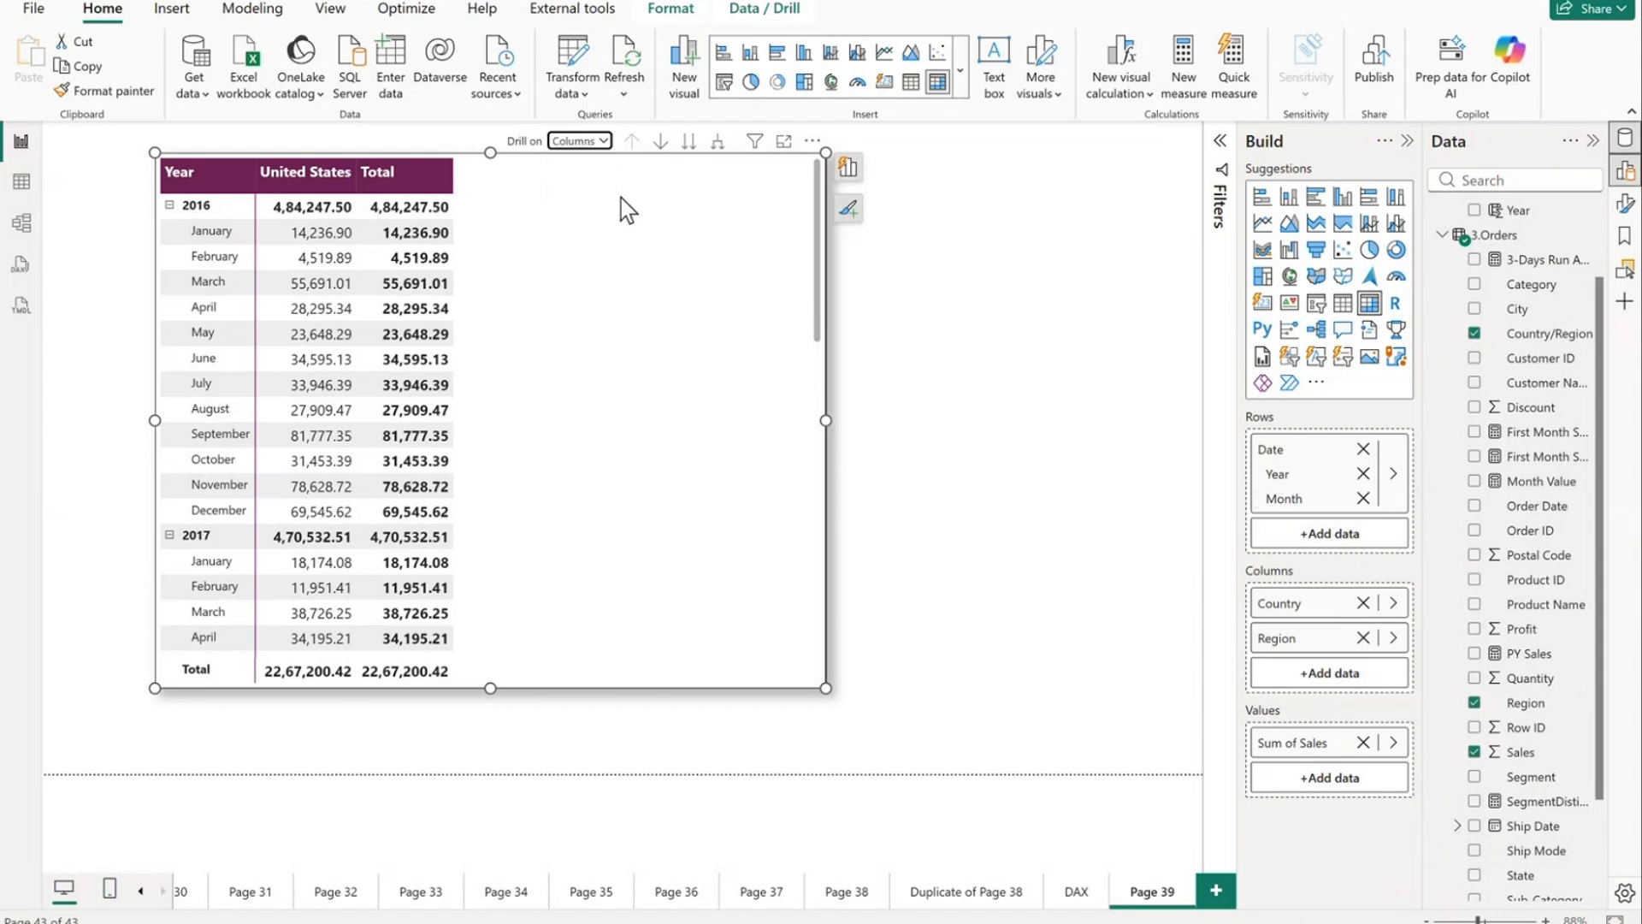
click(717, 140)
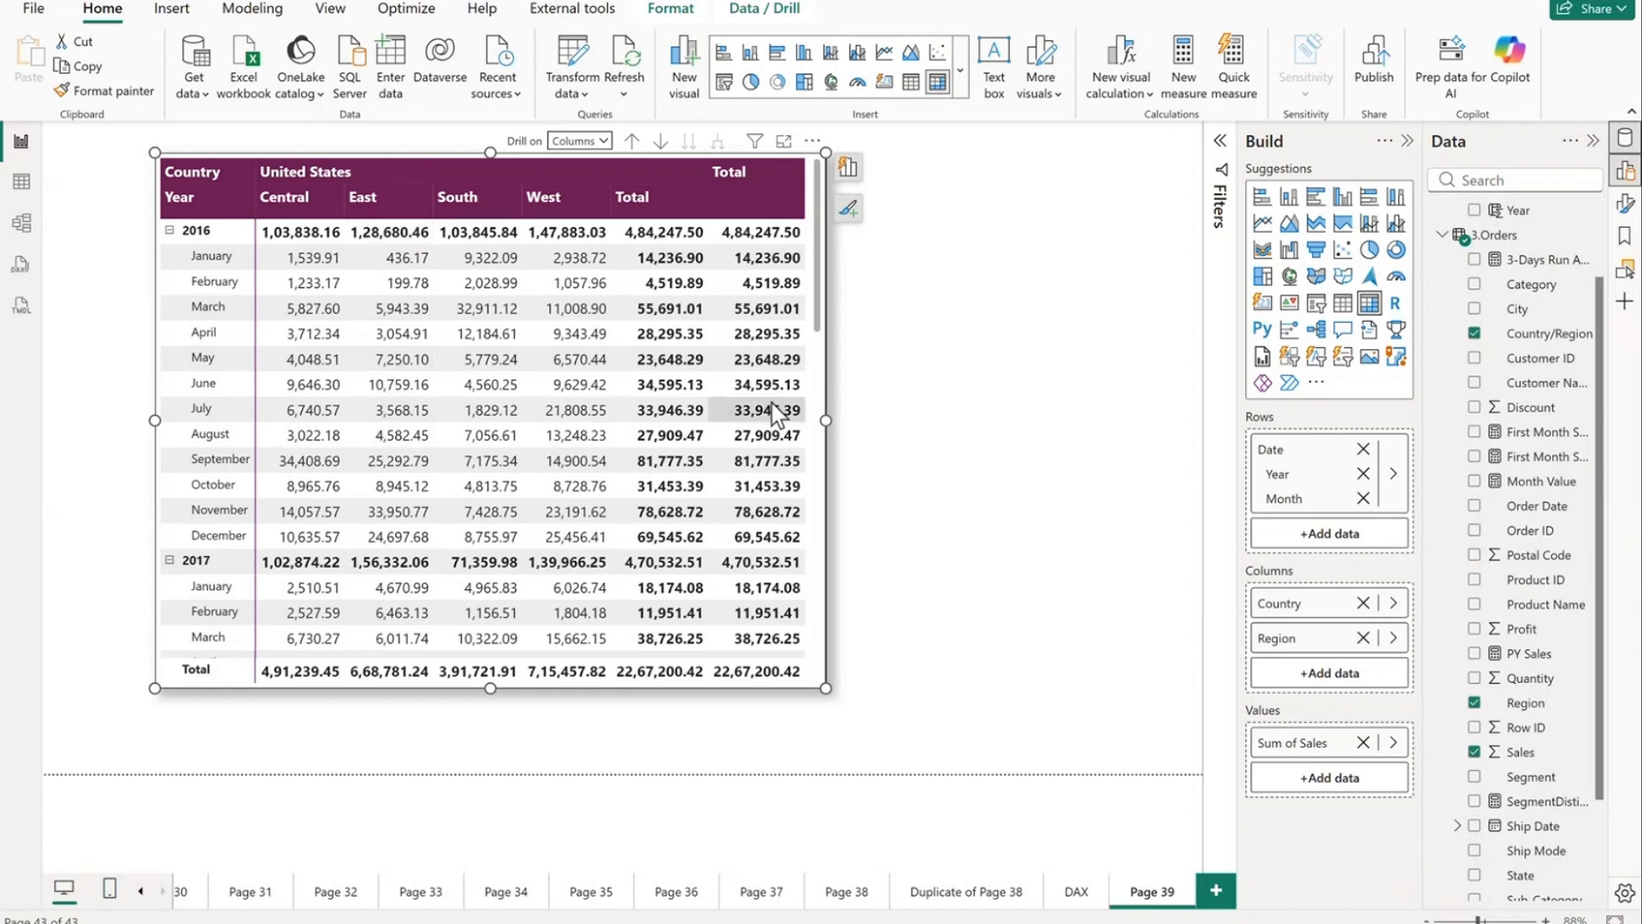
click(1008, 409)
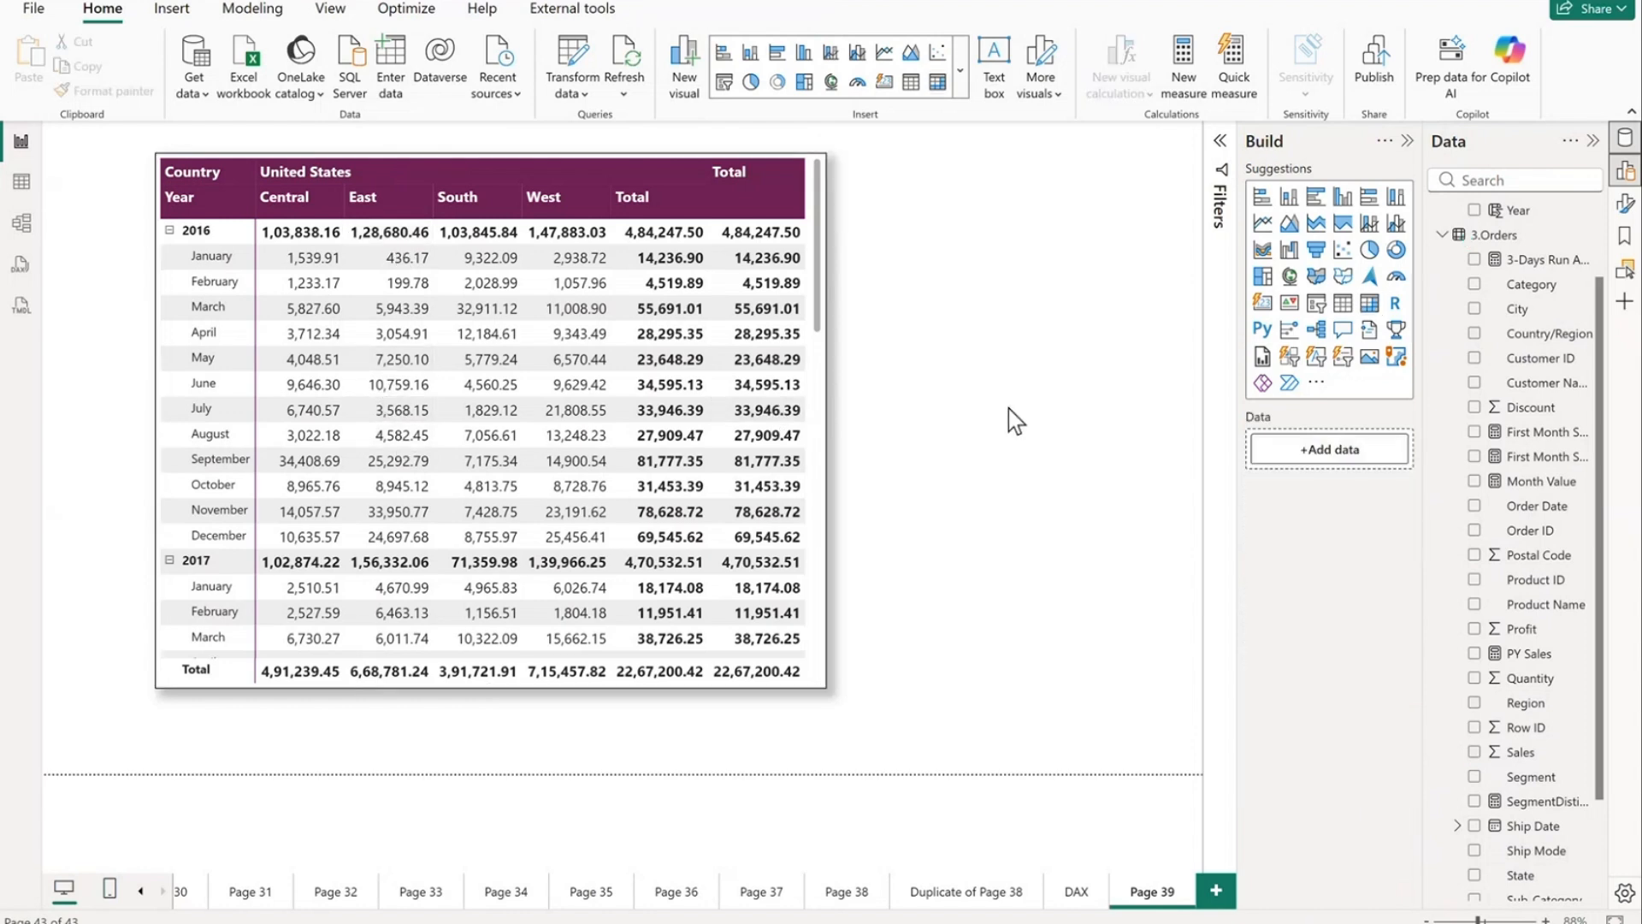
Step: Add a custom visual calculation to the matrix and name it Previous Sales
click(818, 178)
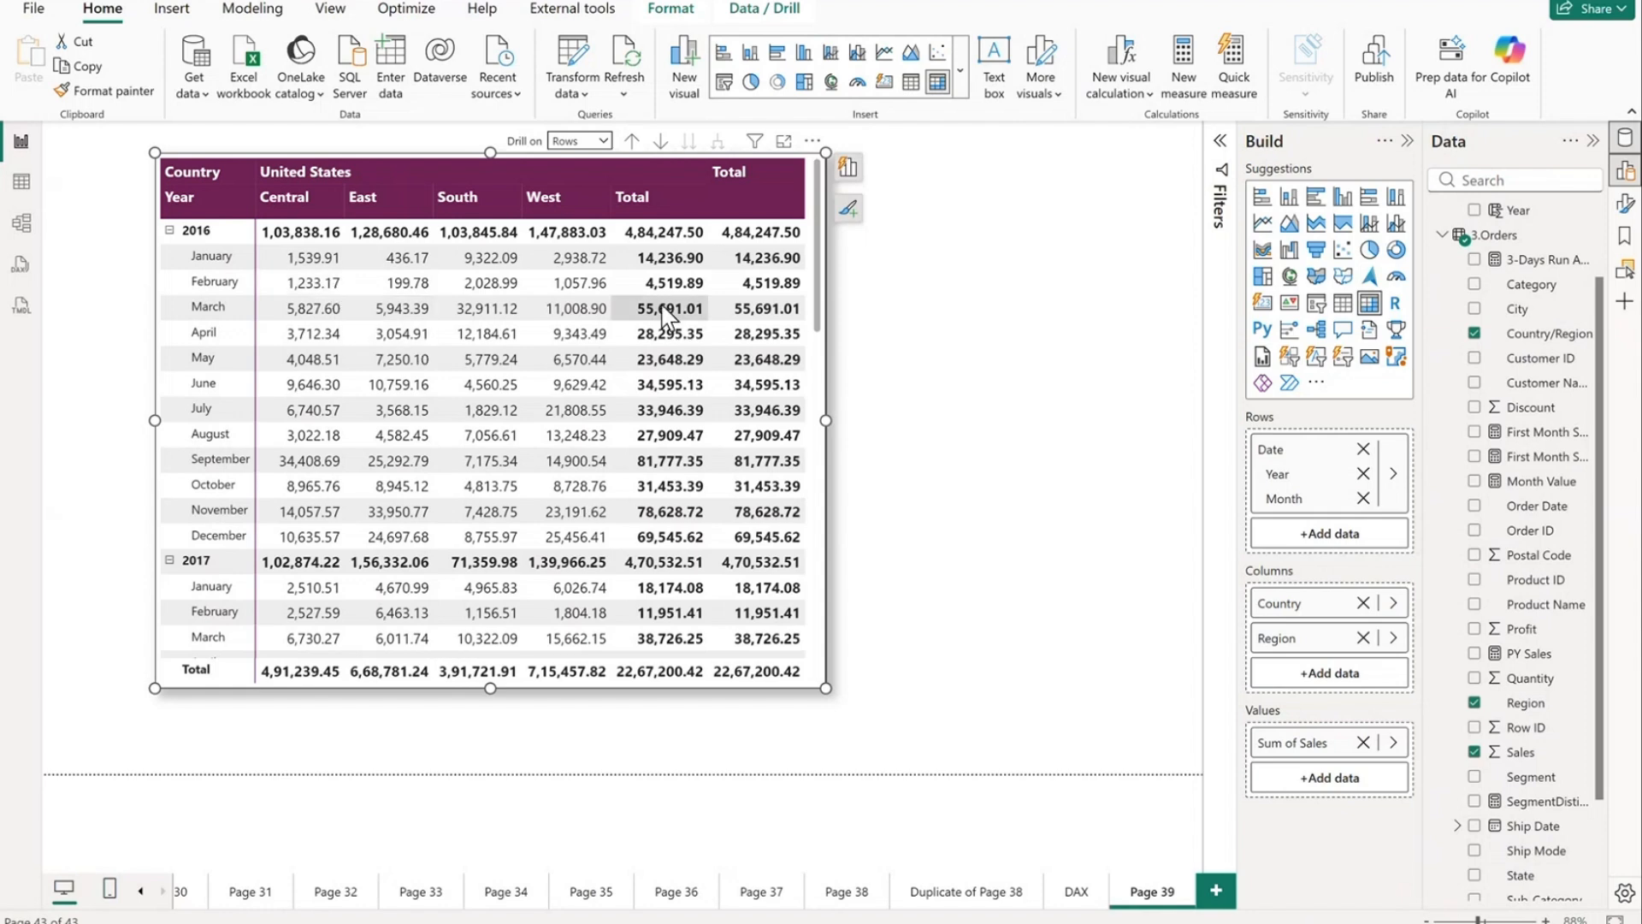
click(812, 142)
mouse_move(912, 365)
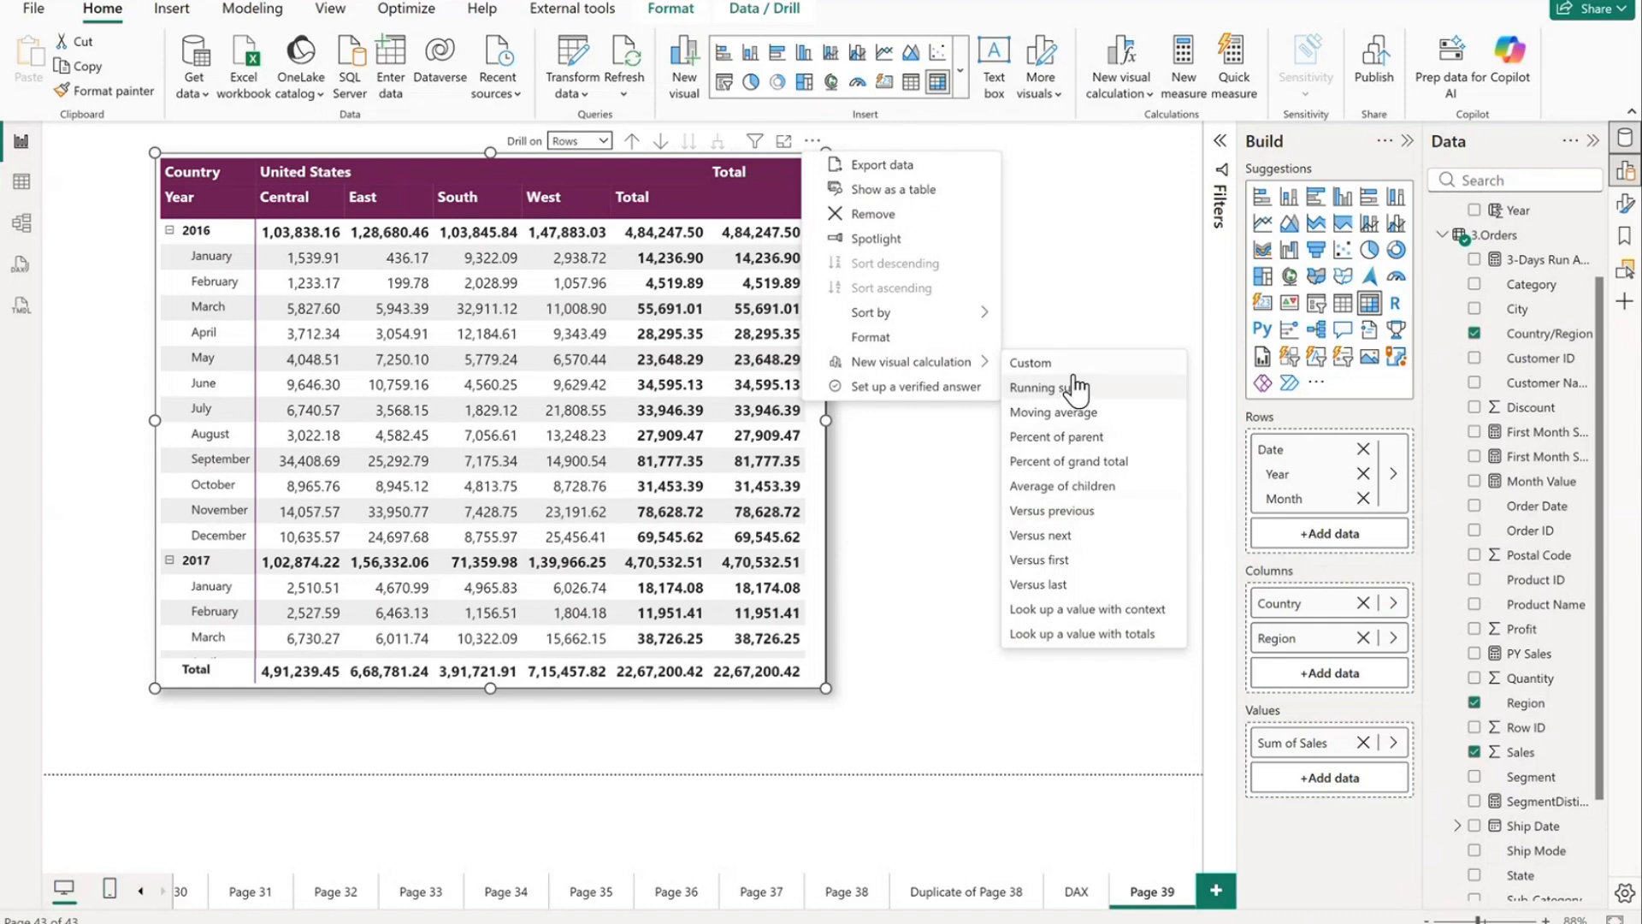
click(1031, 363)
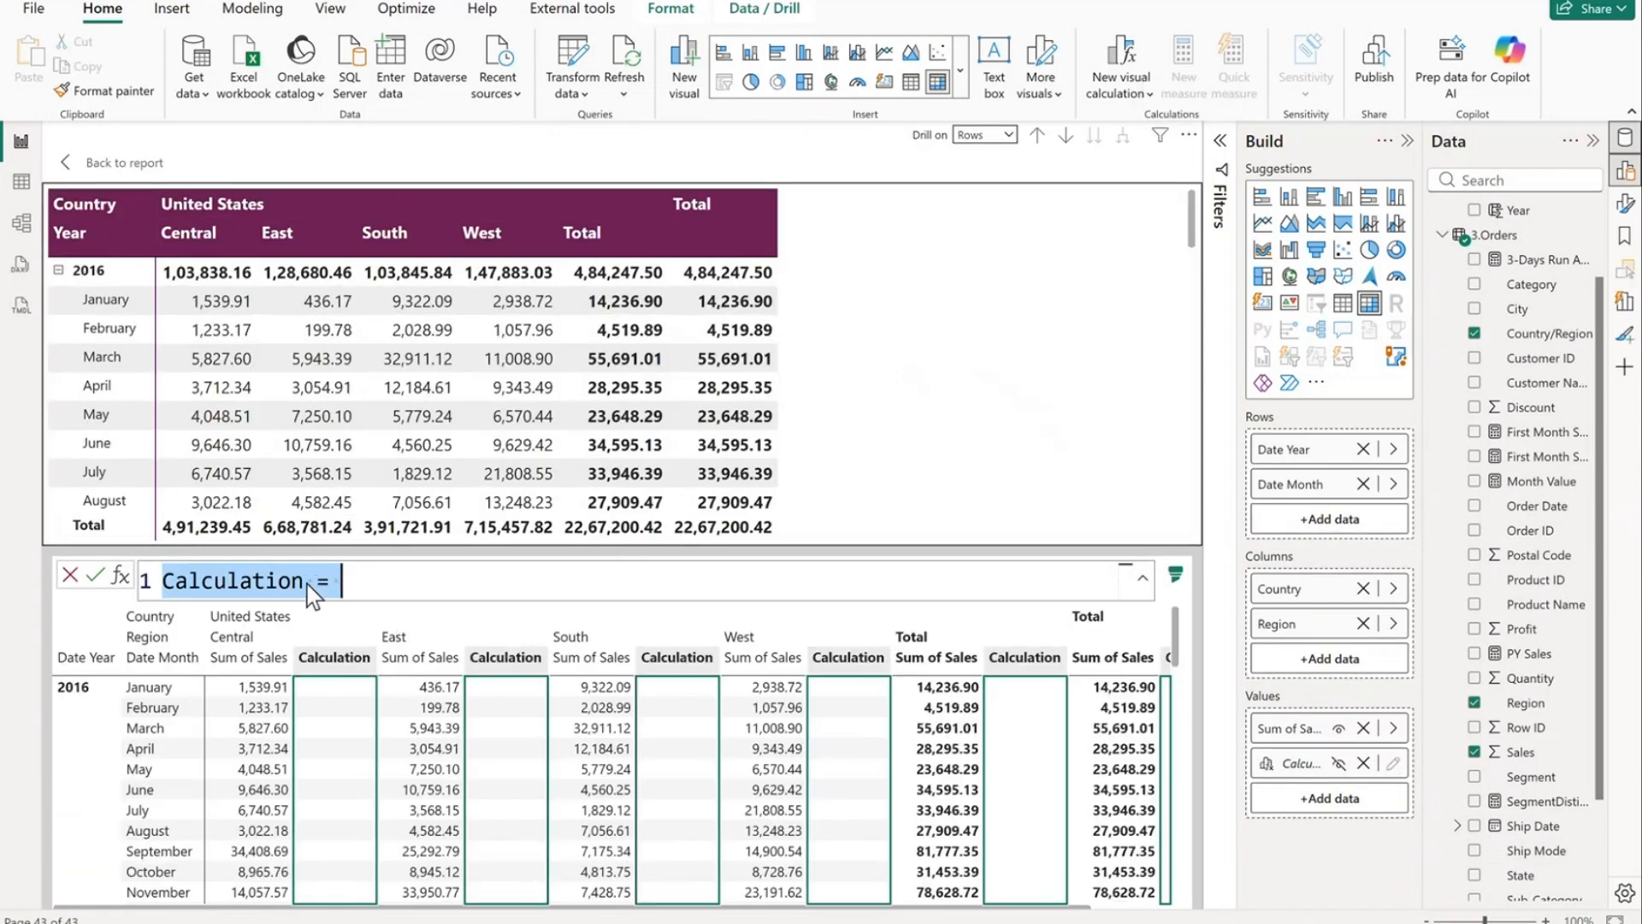
drag(304, 590, 163, 593)
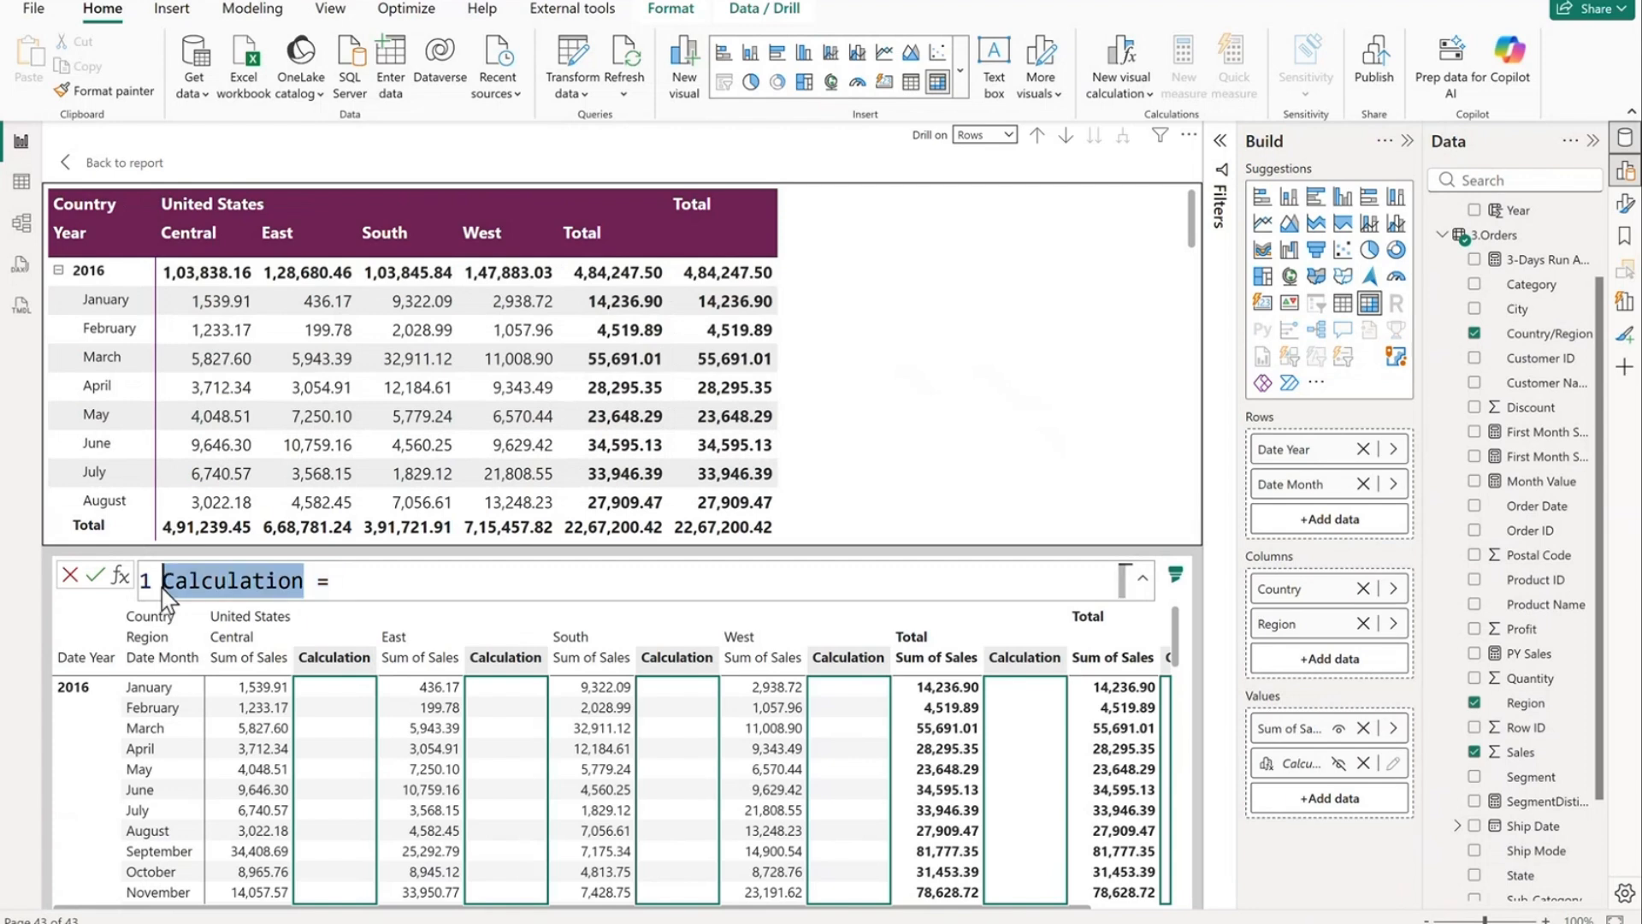
text(Previous)
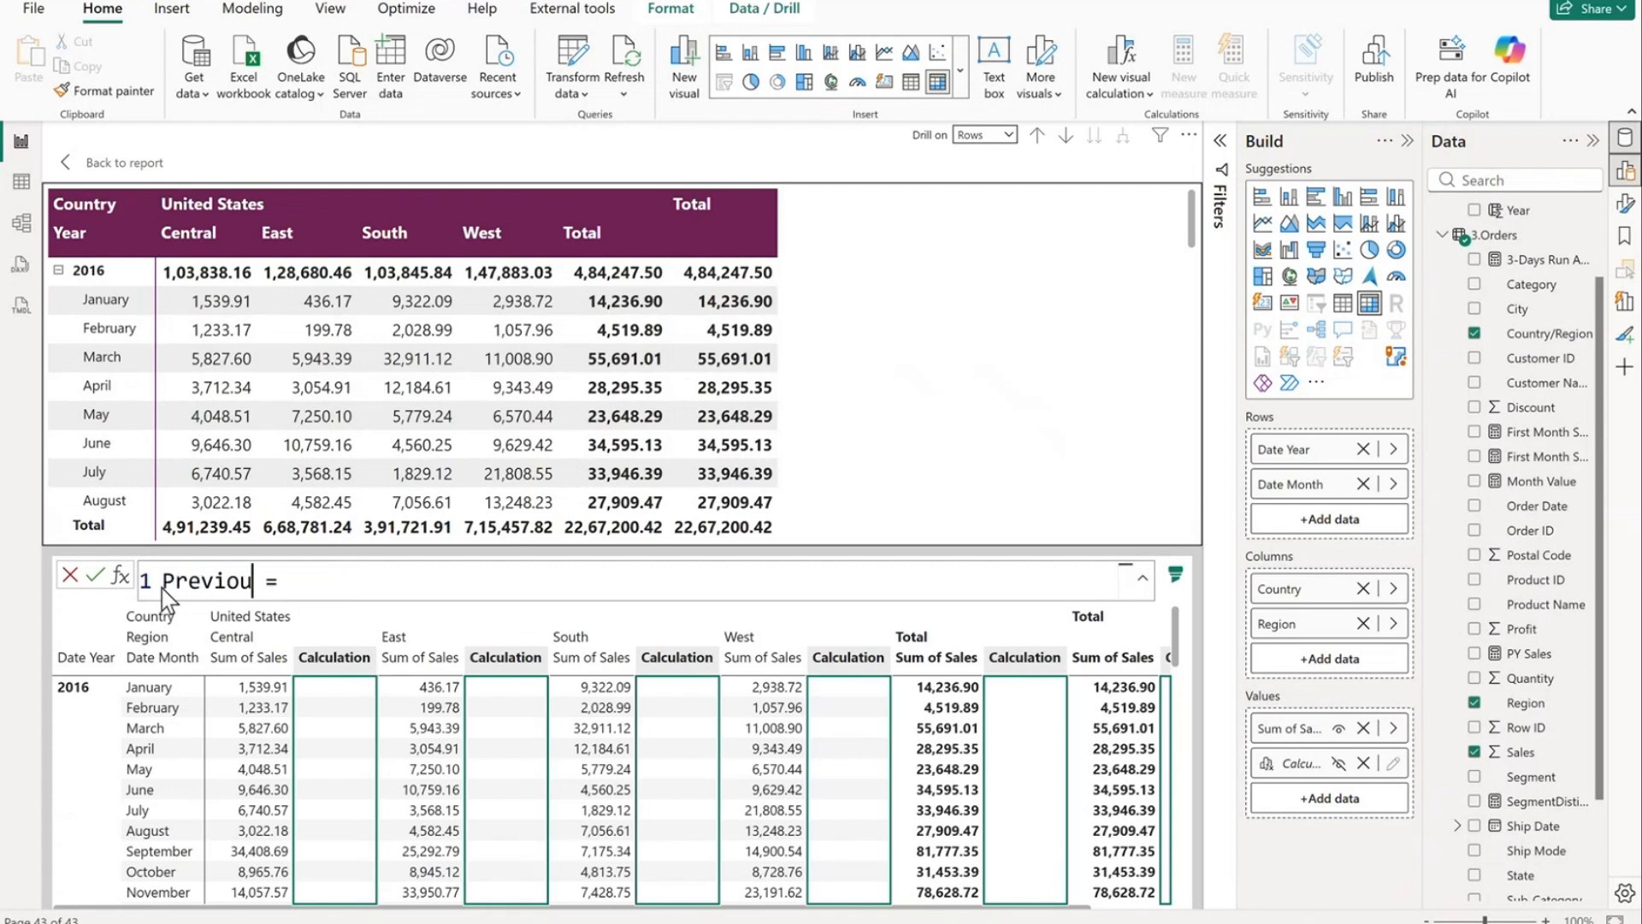
text( Sales)
Step: Define the Previous Sales calculation as PREVIOUS([Sum of Sales]) and widen the matrix on the report page
click(385, 590)
text(prev)
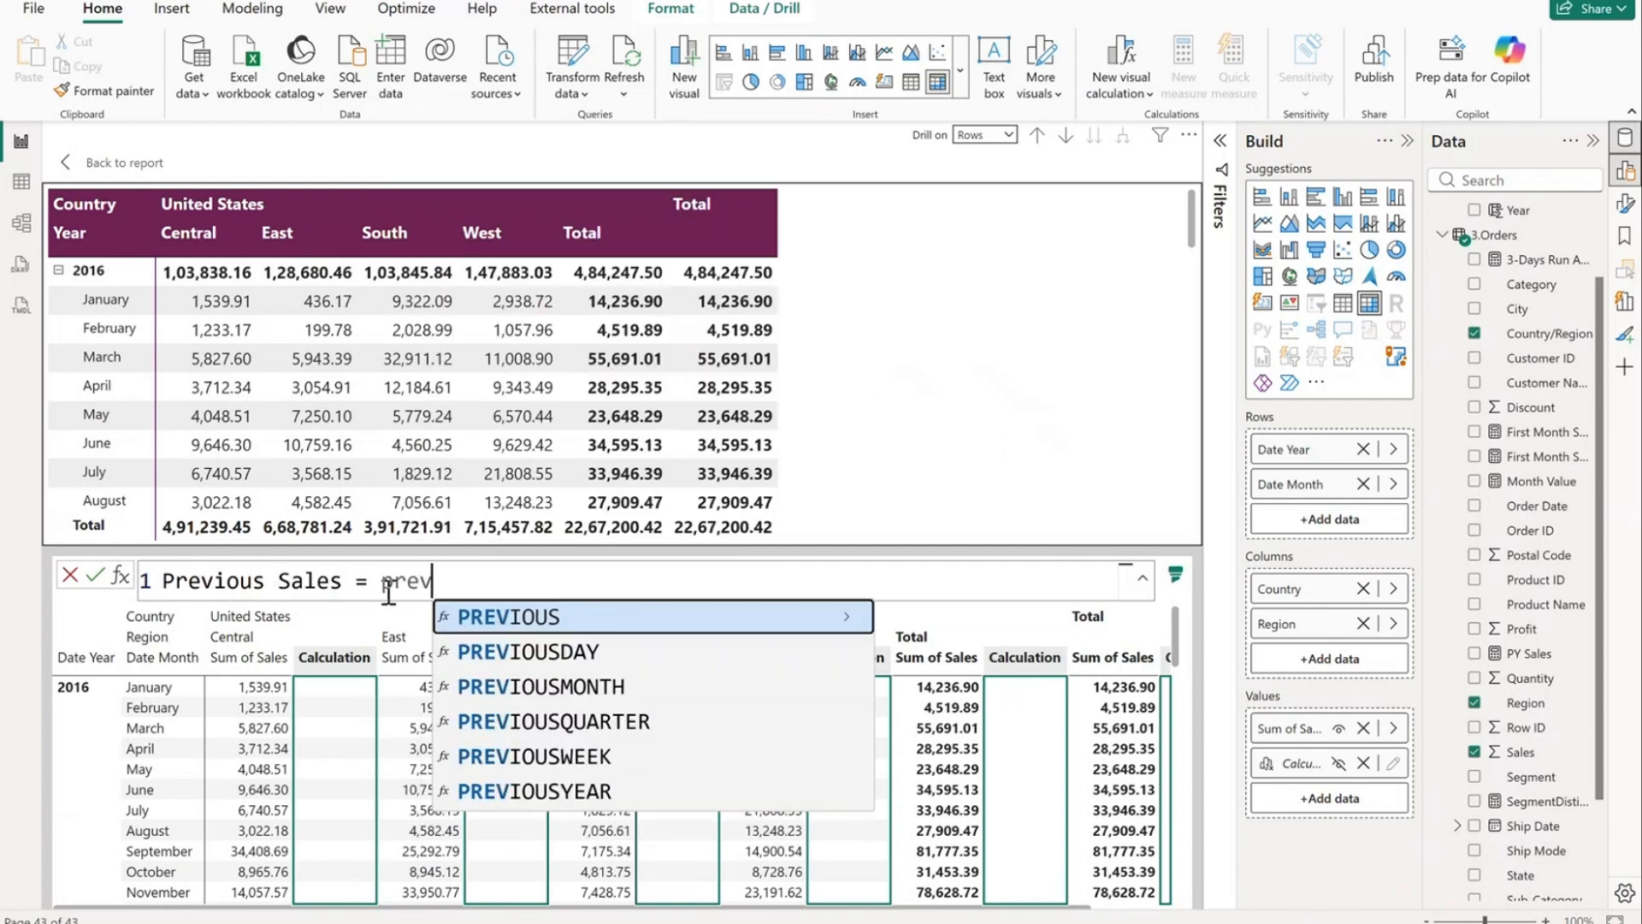
click(572, 619)
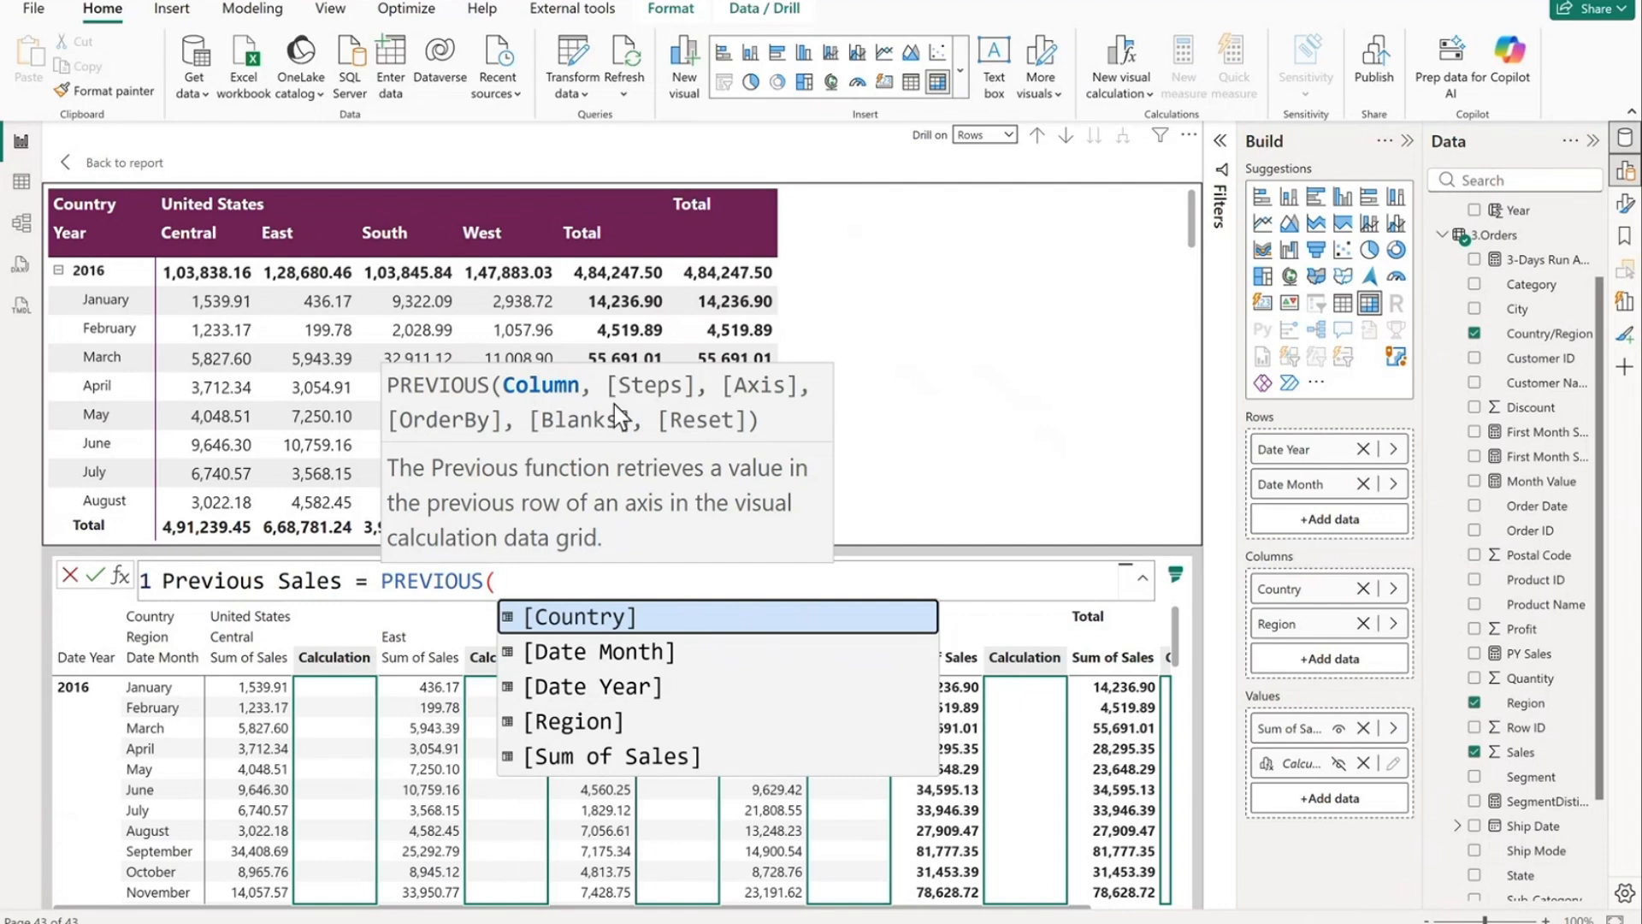
click(603, 758)
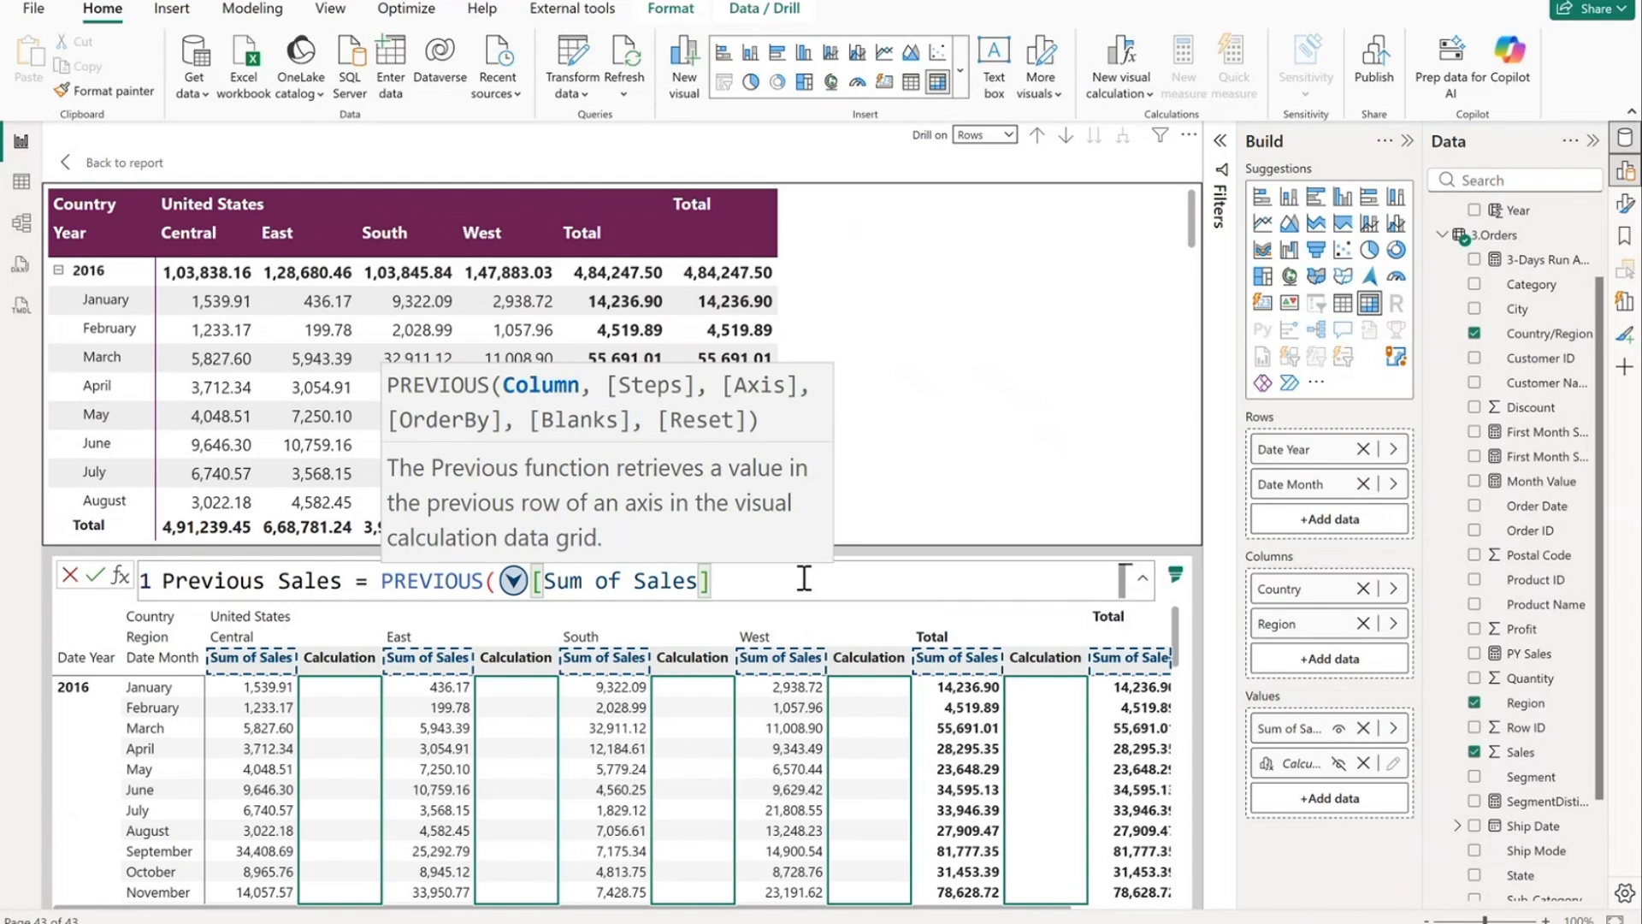
text())
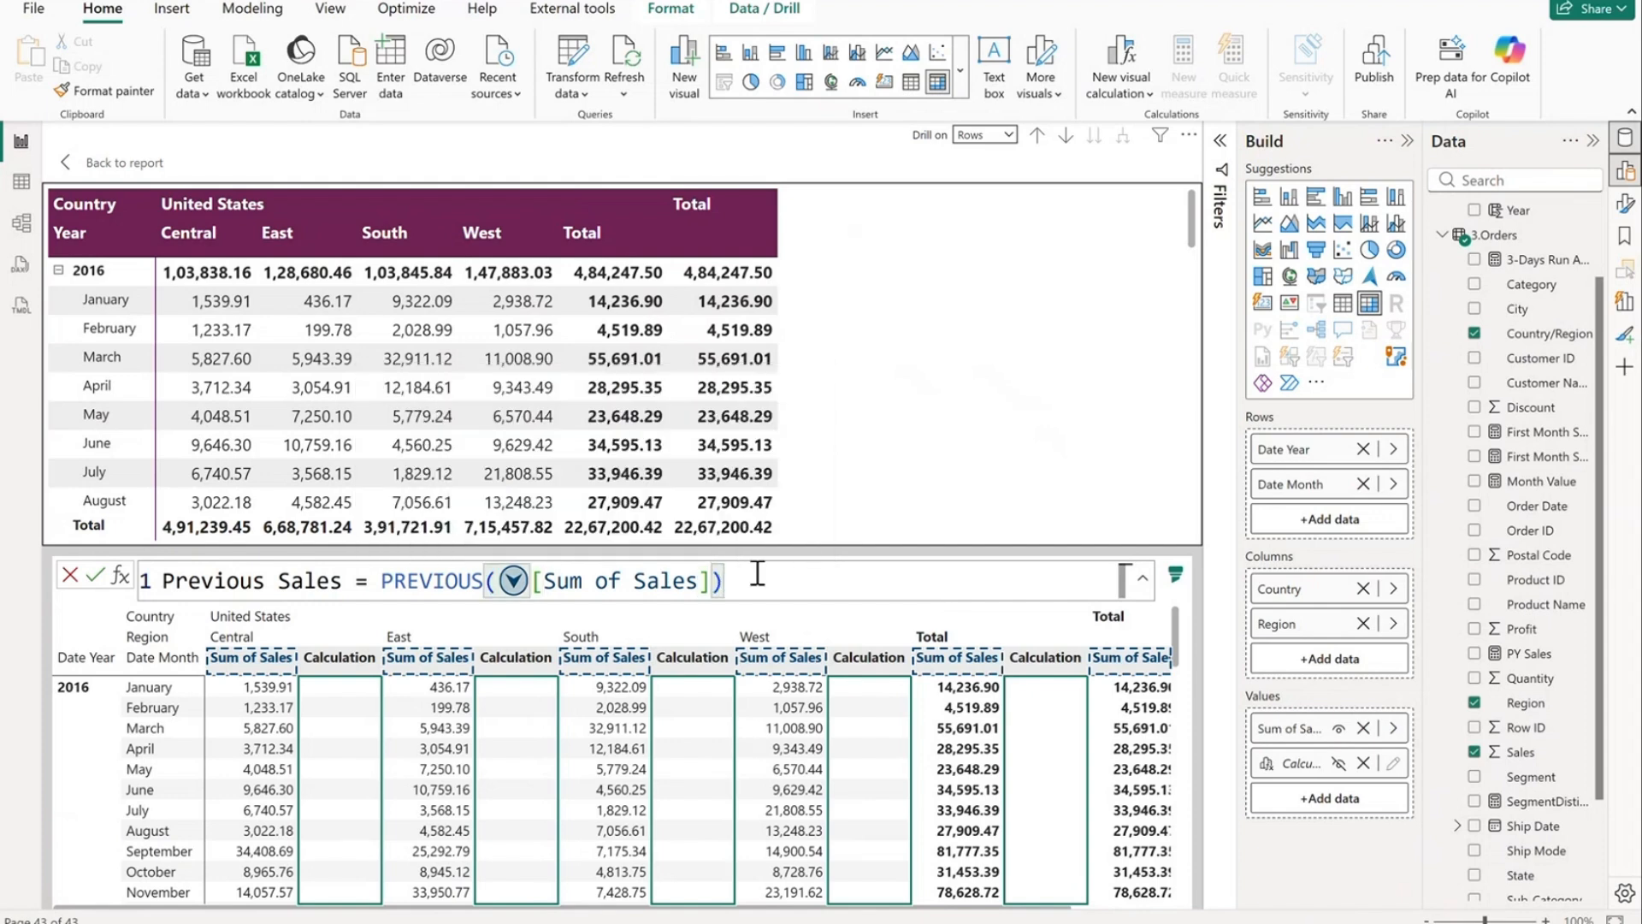
click(95, 576)
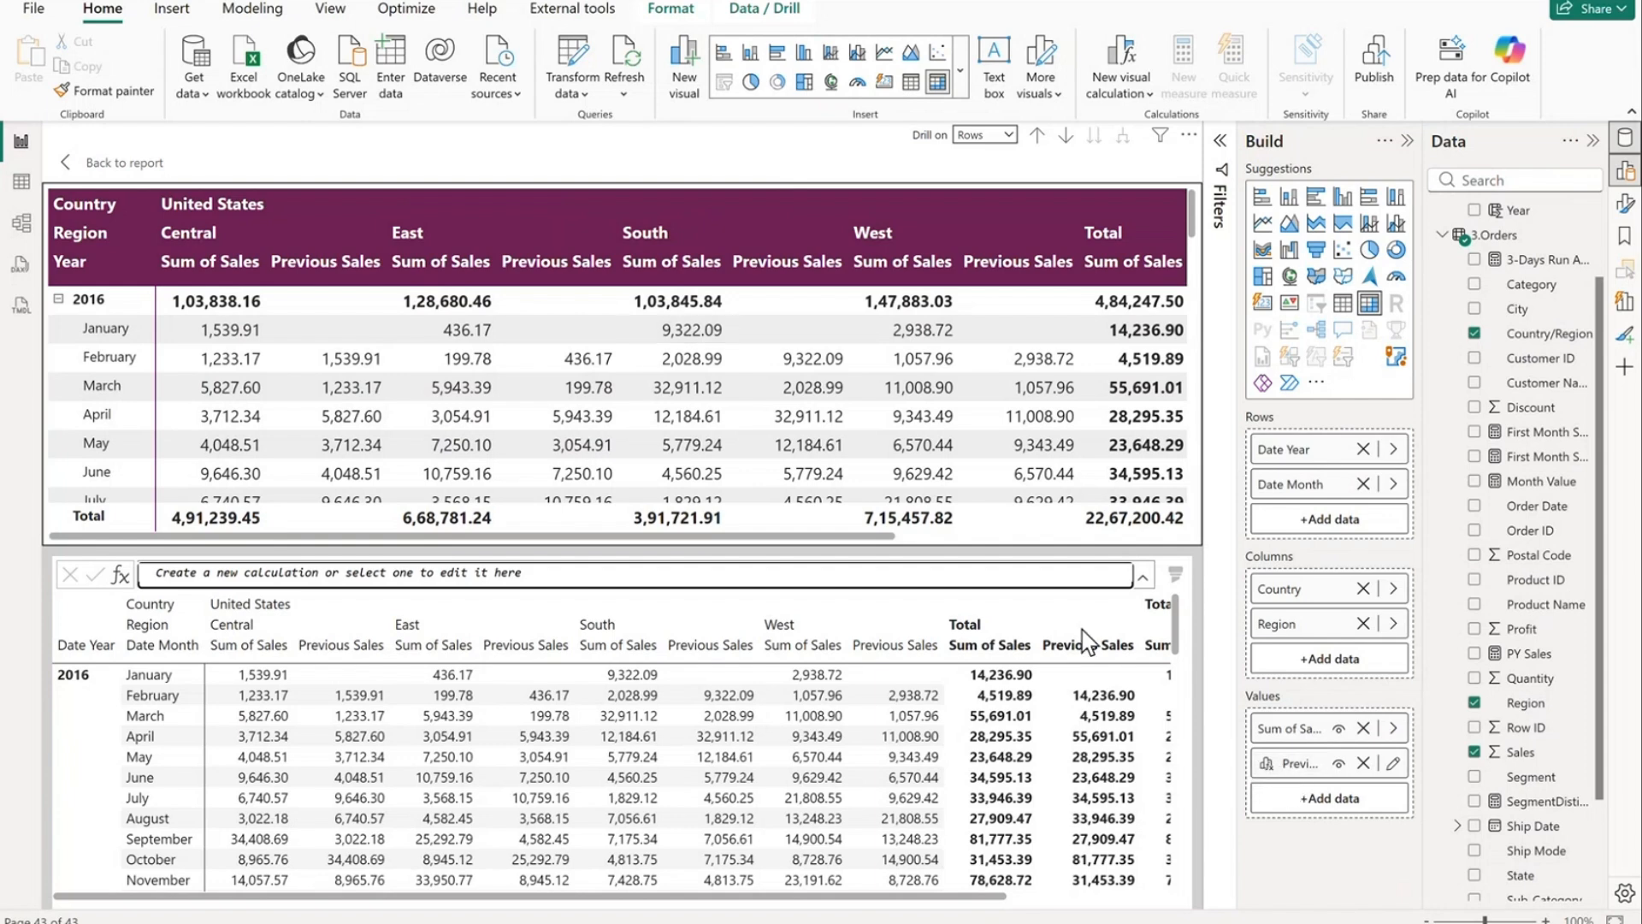
click(100, 166)
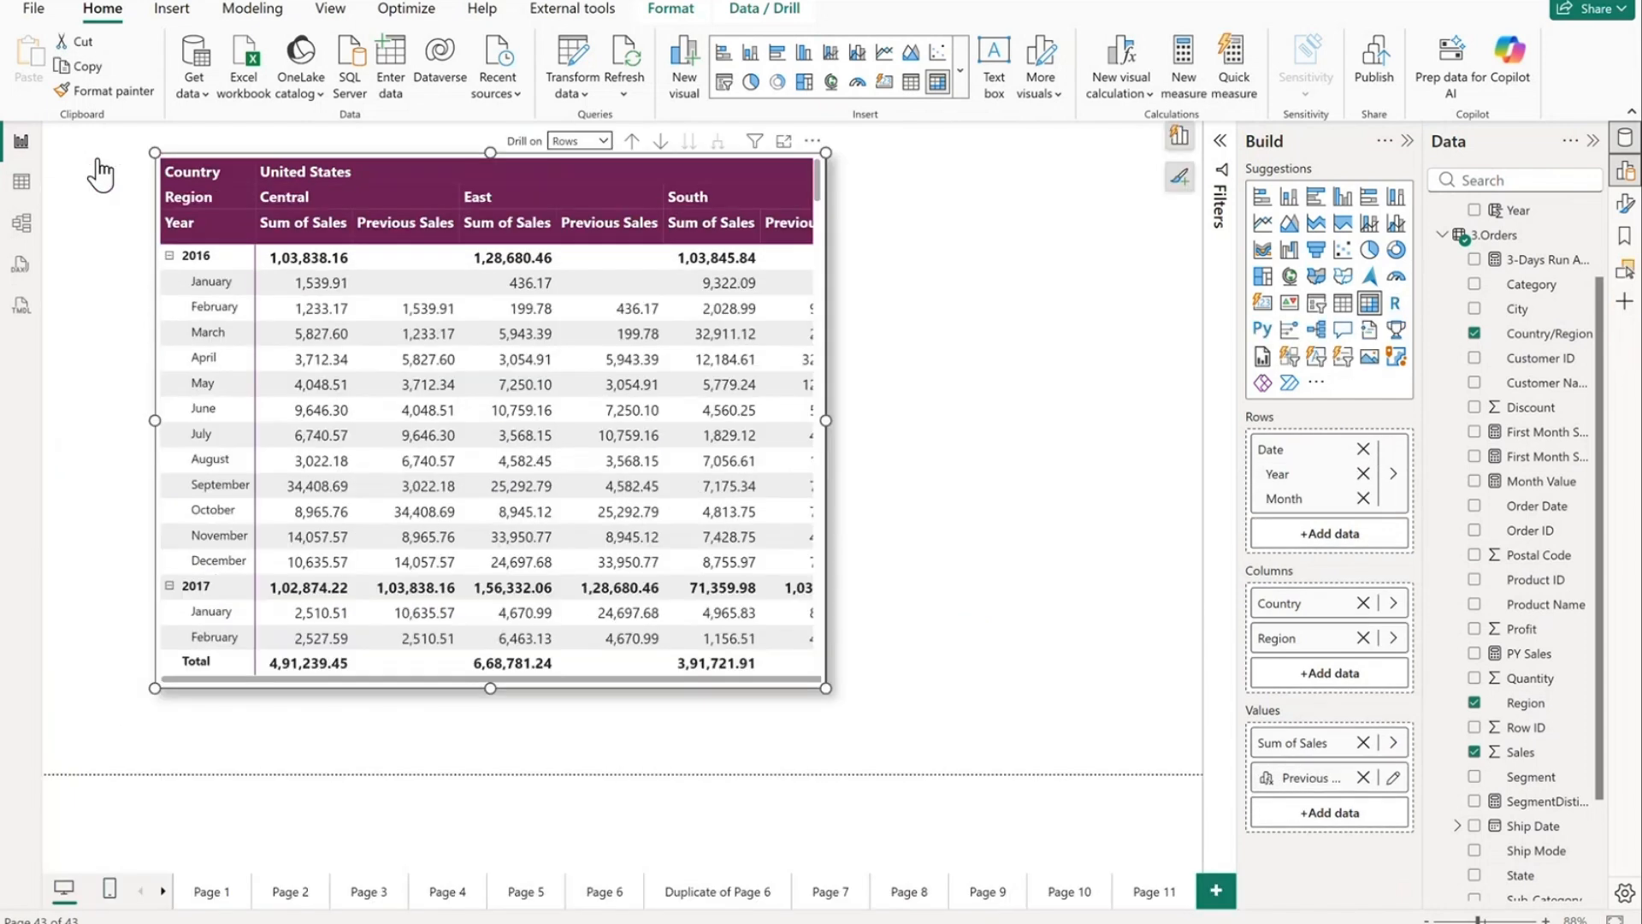
drag(823, 687, 1153, 684)
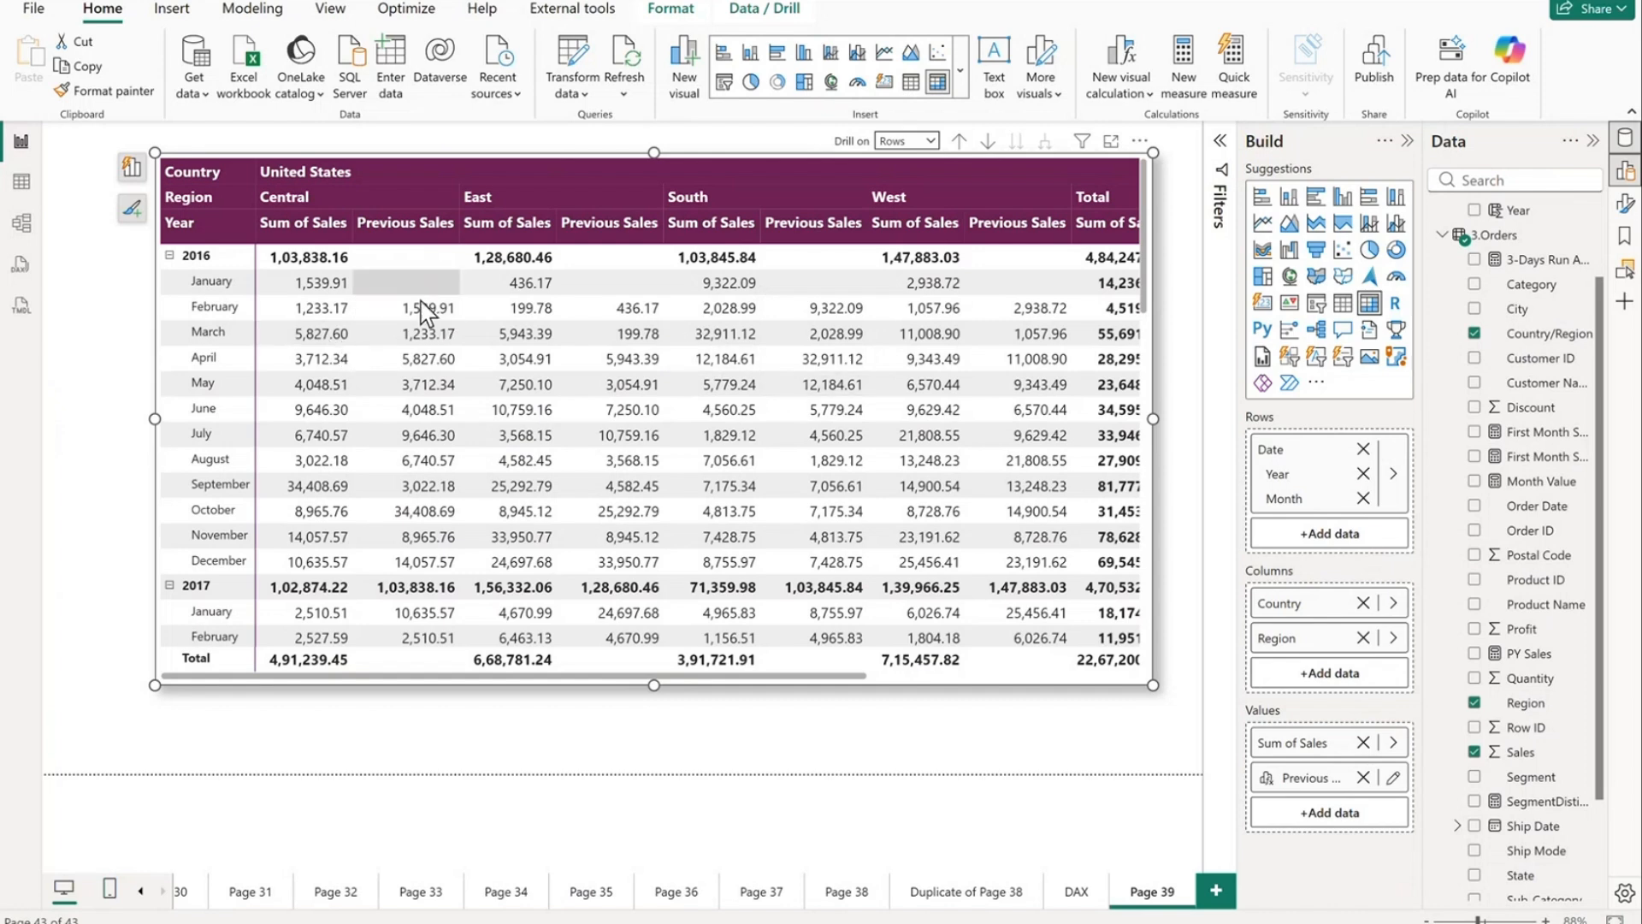
Step: Edit the Previous Sales calculation to look back 2 steps, as PREVIOUS([Sum of Sales],2), and return to the report
click(1391, 780)
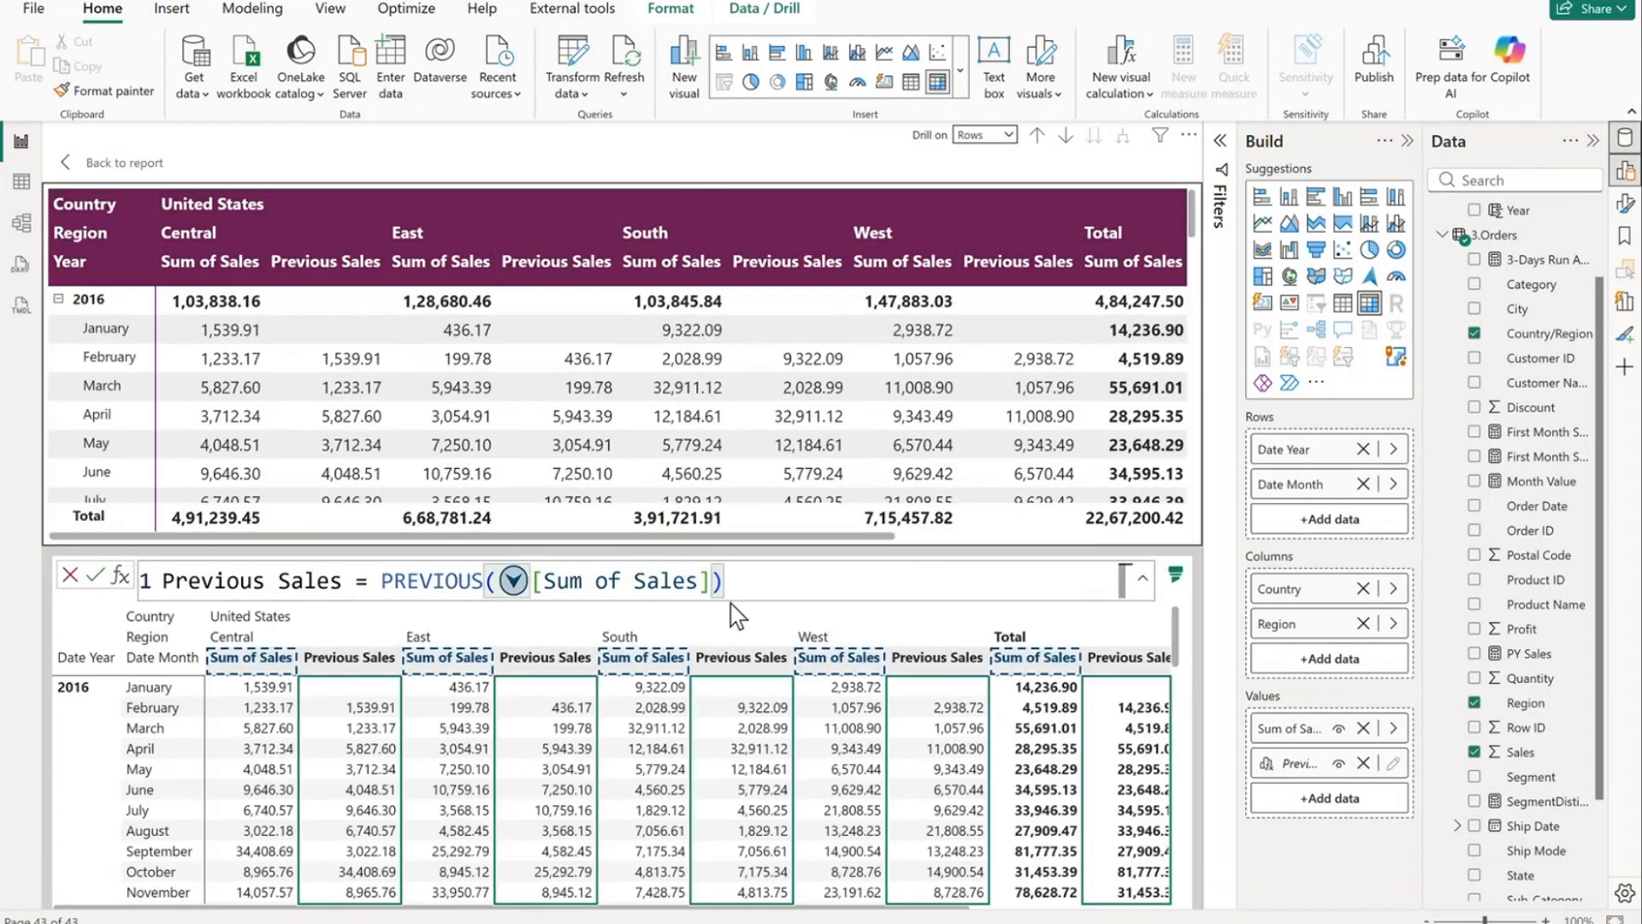
text(,2)
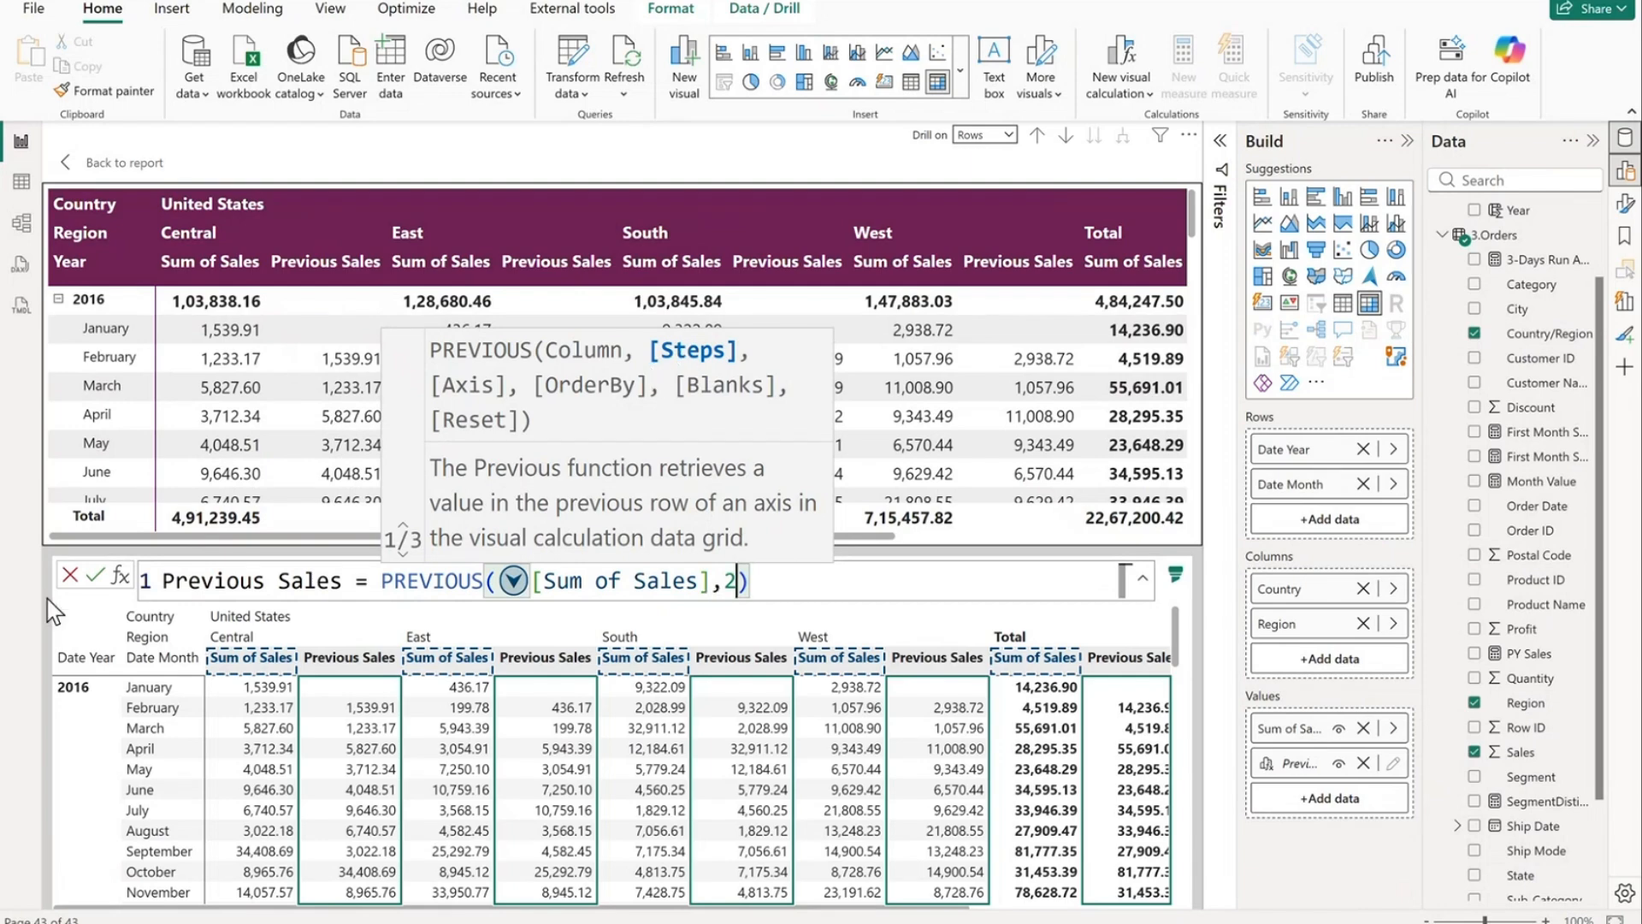
click(94, 575)
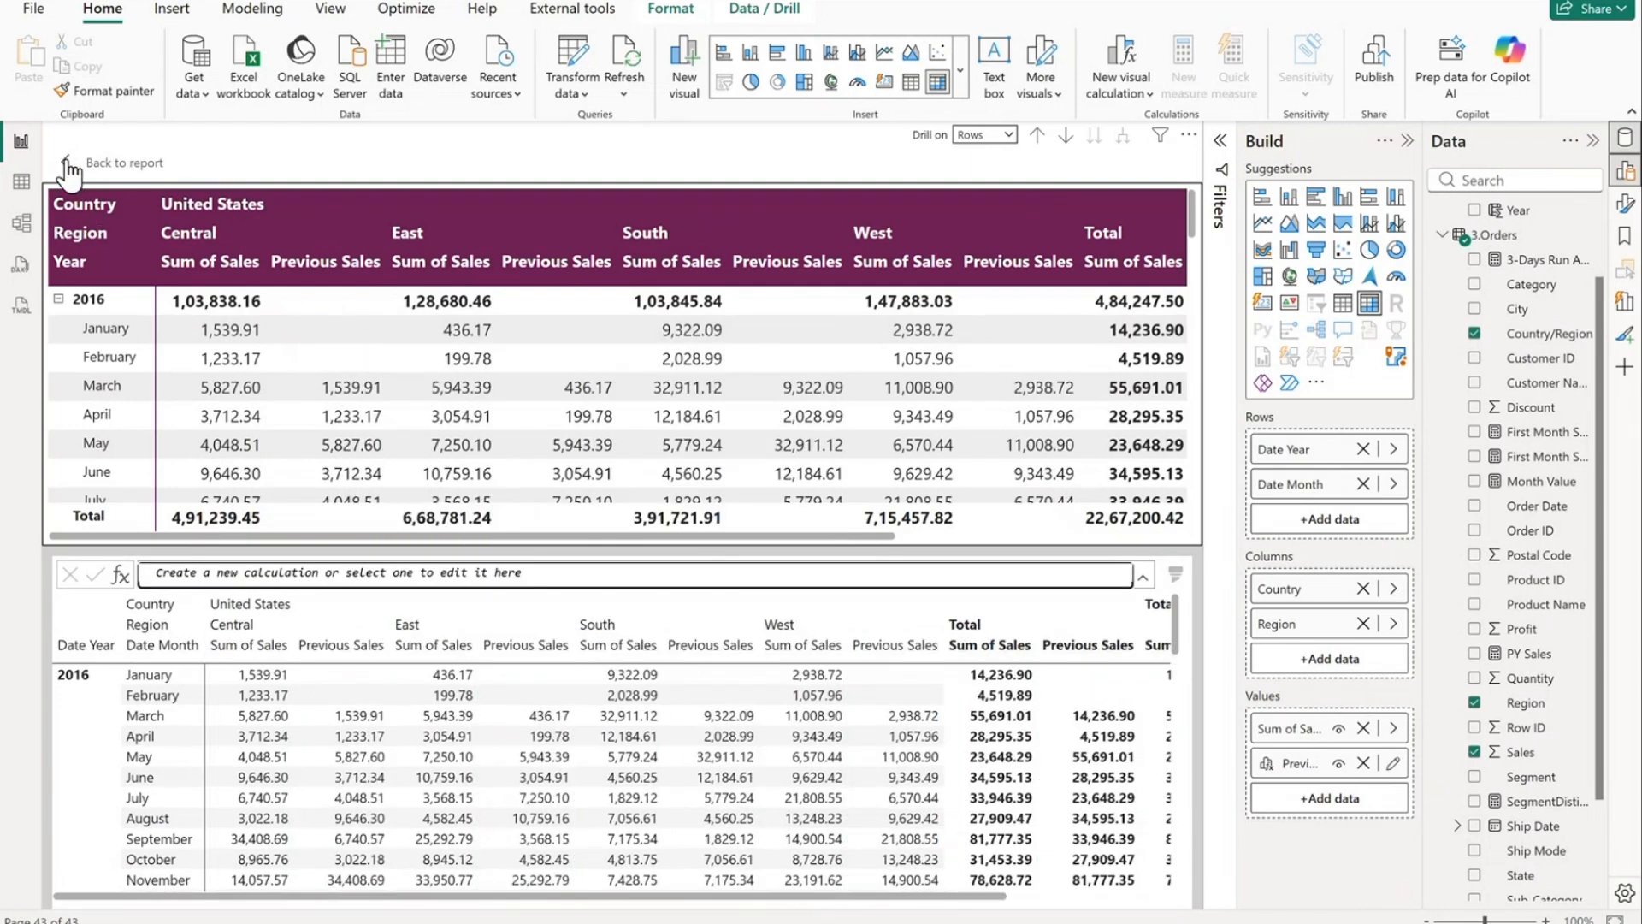
click(67, 163)
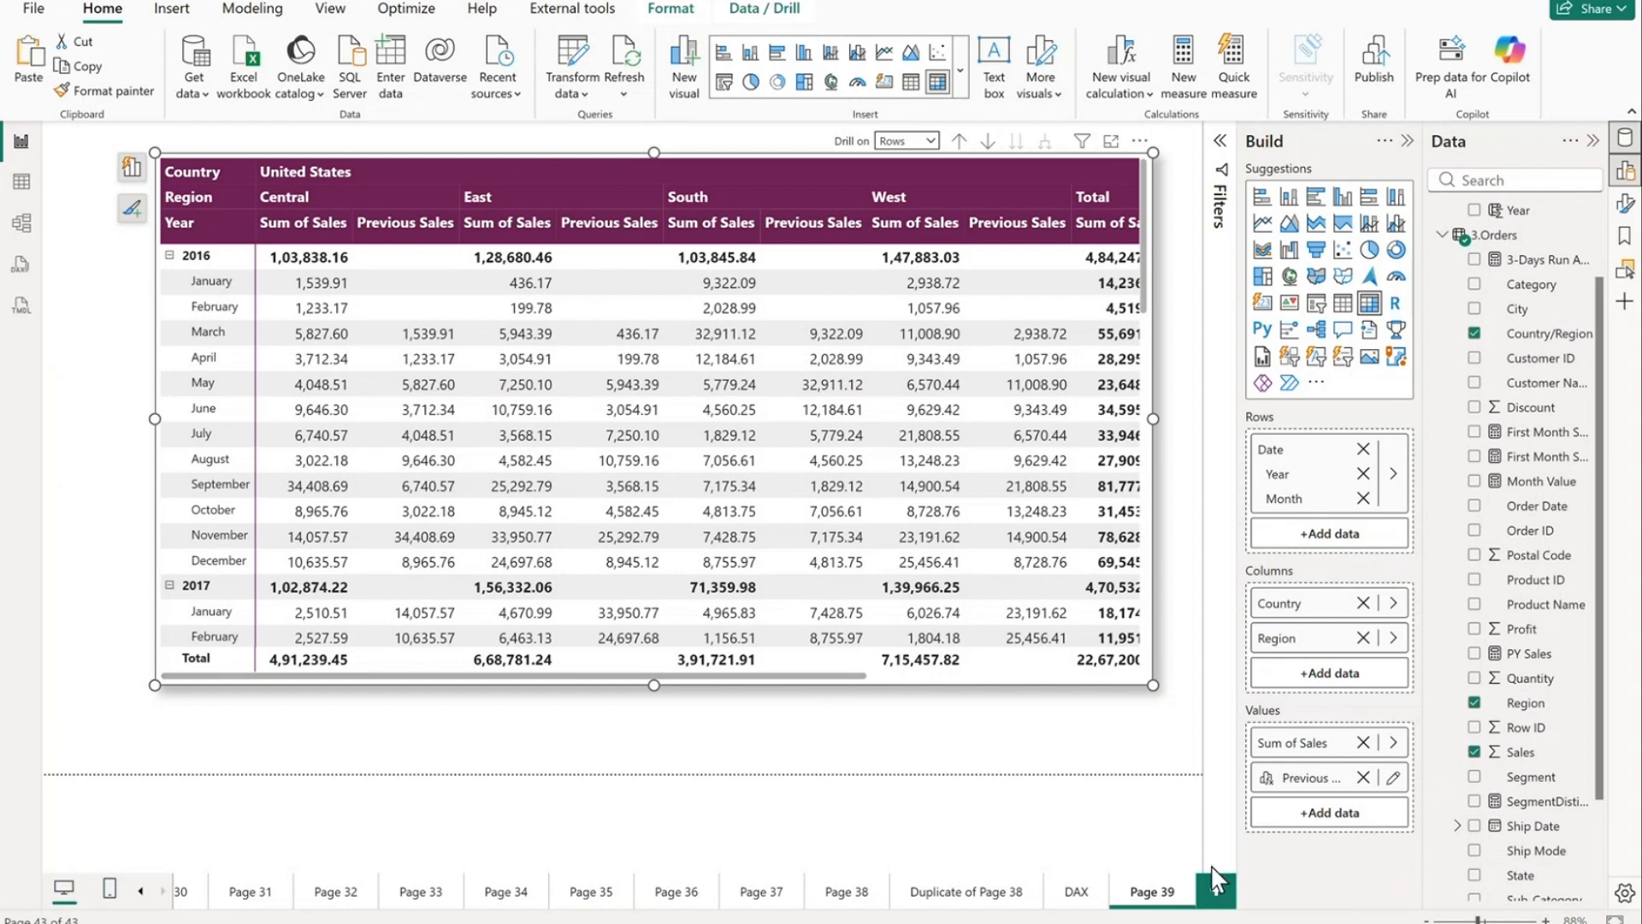
Step: Paste the copied matrix onto a new report page and remove Previous Sales, Country and Month from it
click(1215, 892)
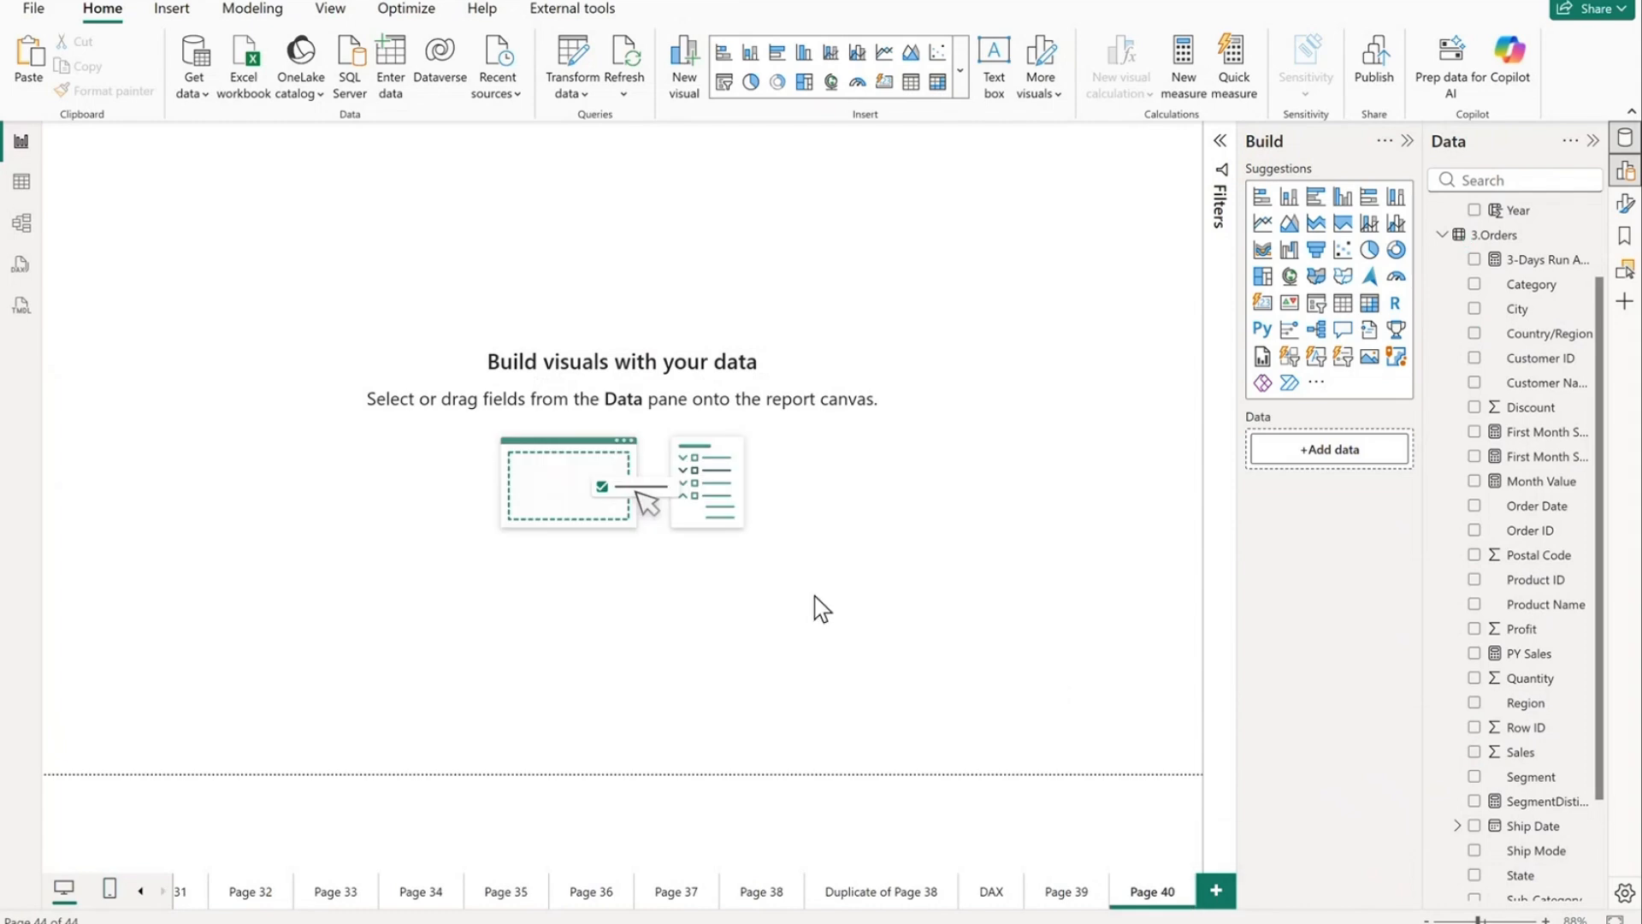
key(ctrl+v)
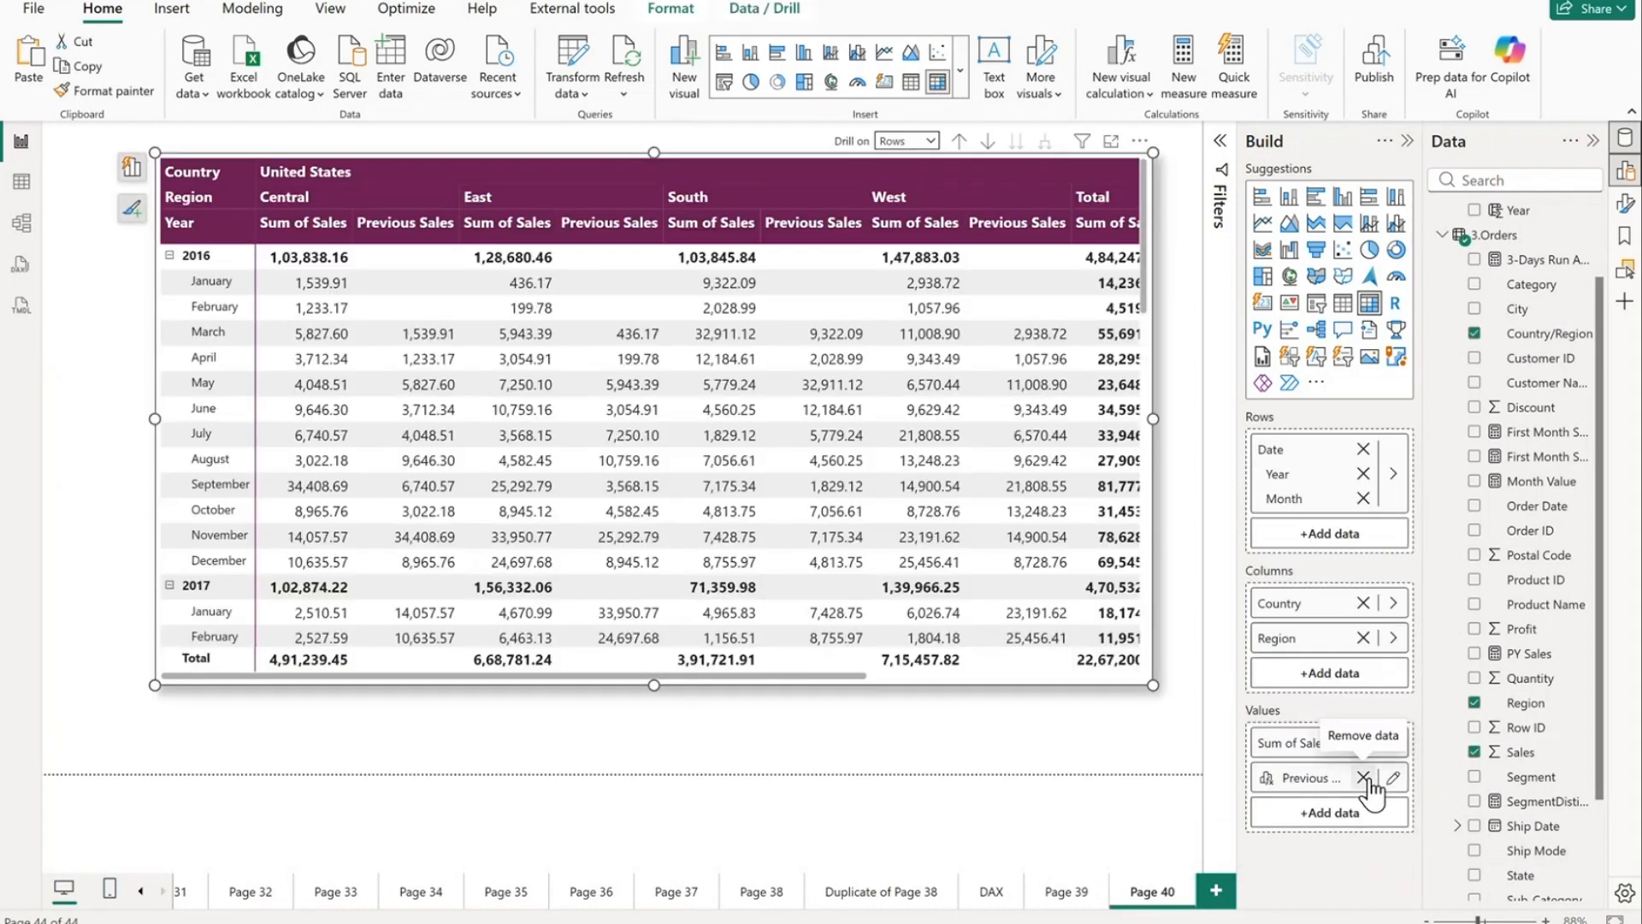
click(1363, 778)
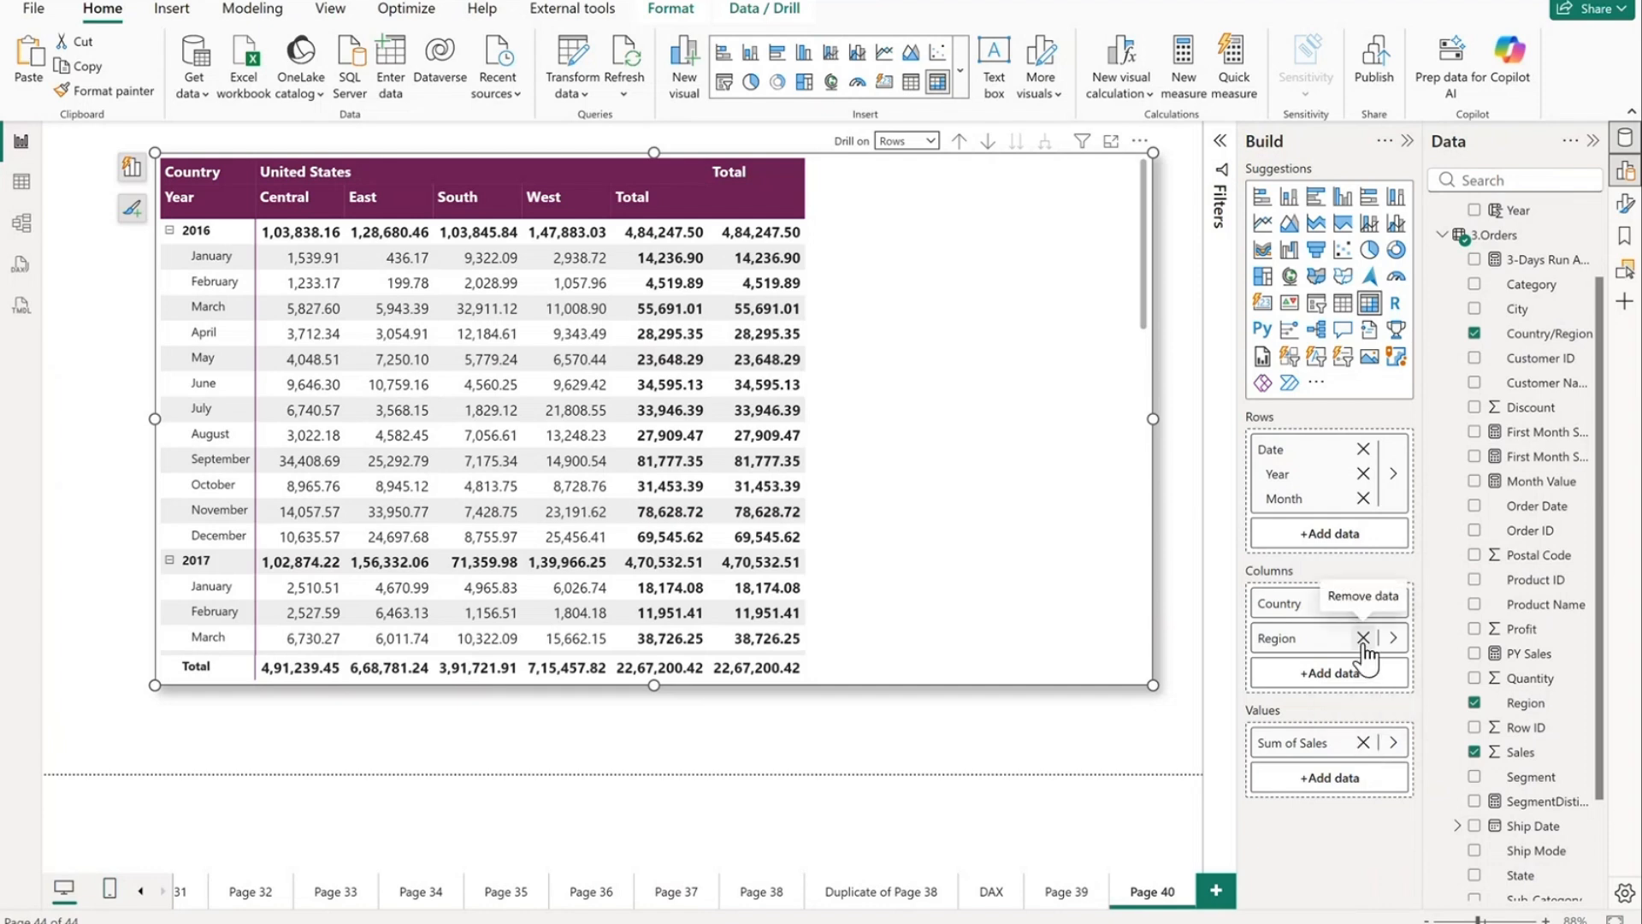
click(1364, 603)
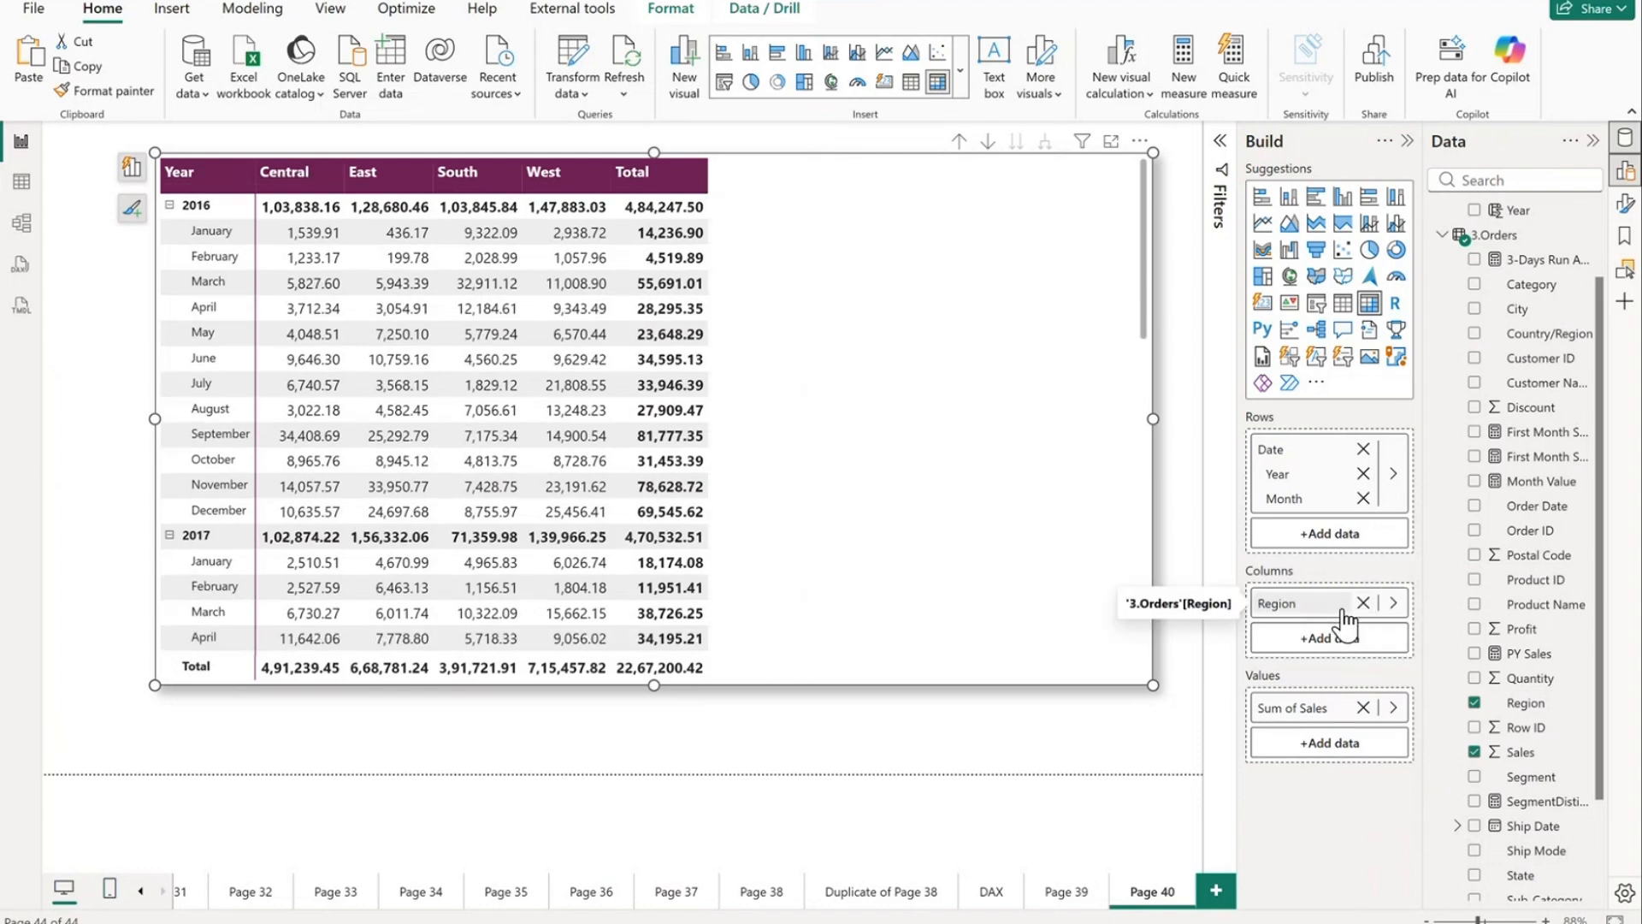
click(1363, 498)
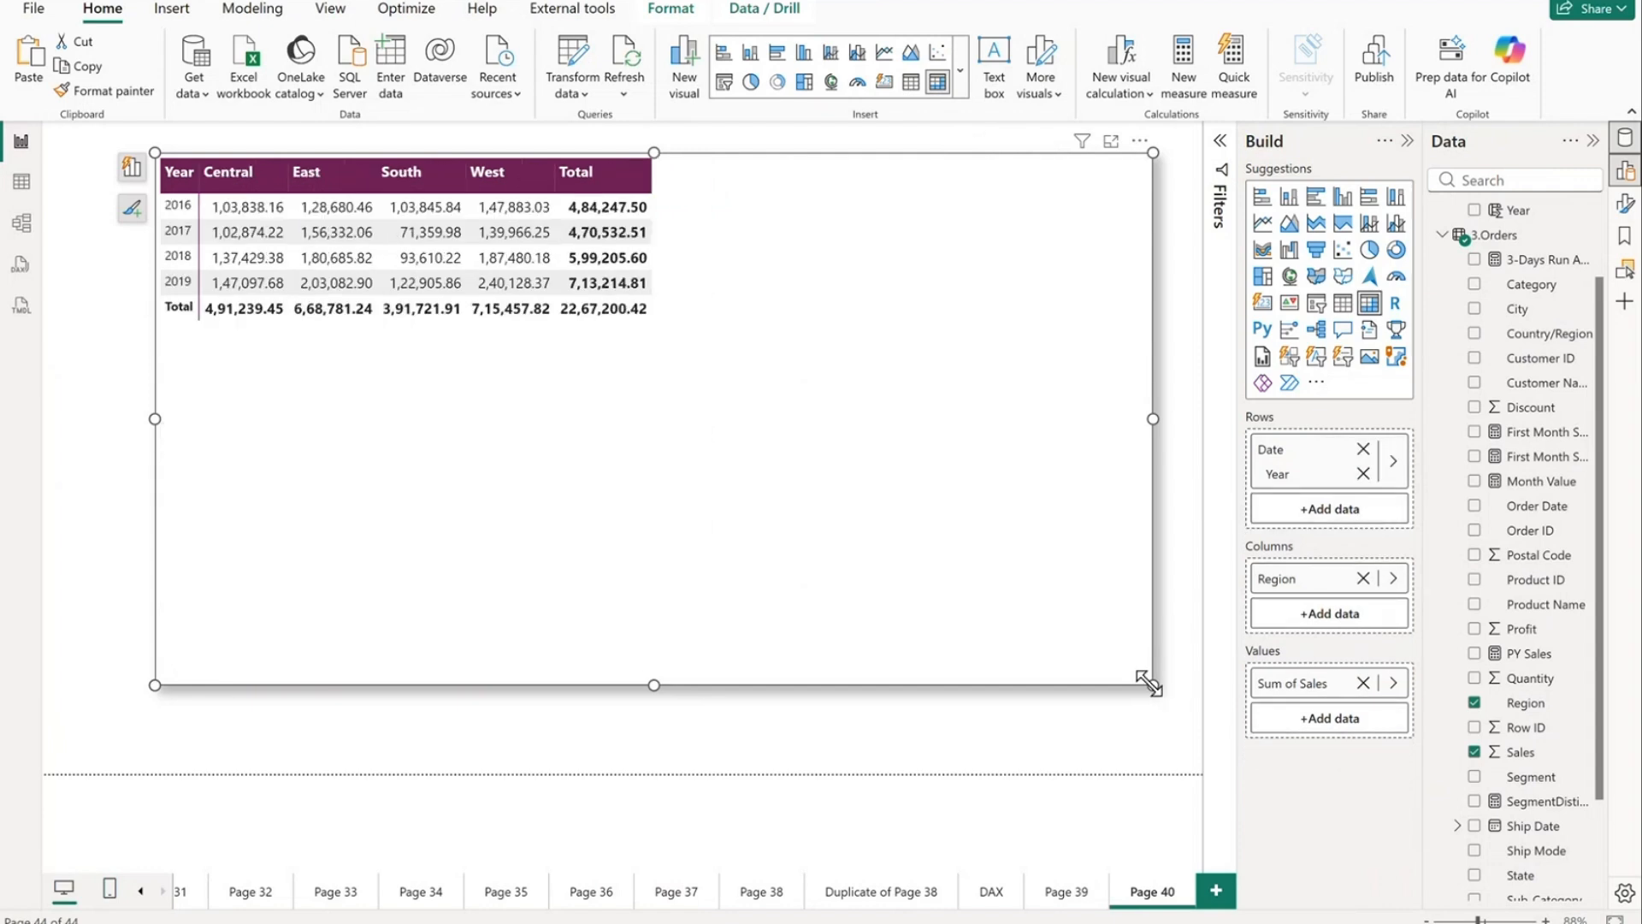
Step: Shrink the pasted matrix and move it slightly lower on the page
drag(1149, 681, 956, 571)
drag(861, 456, 871, 520)
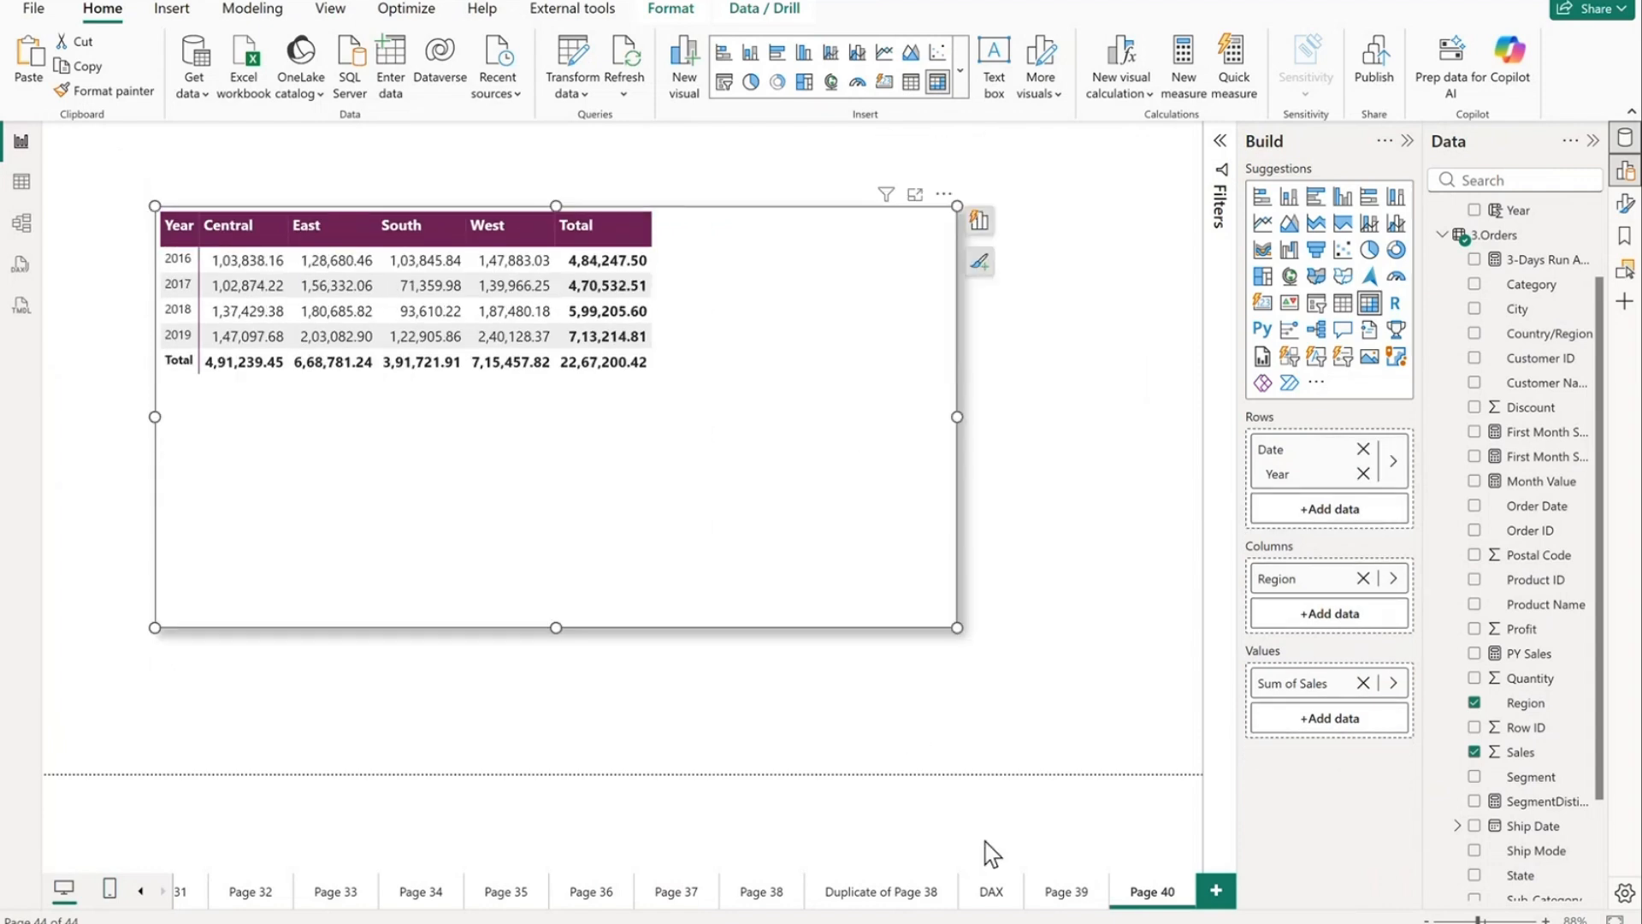
Step: Review the function list on the DAX page and return to Page 40
click(991, 891)
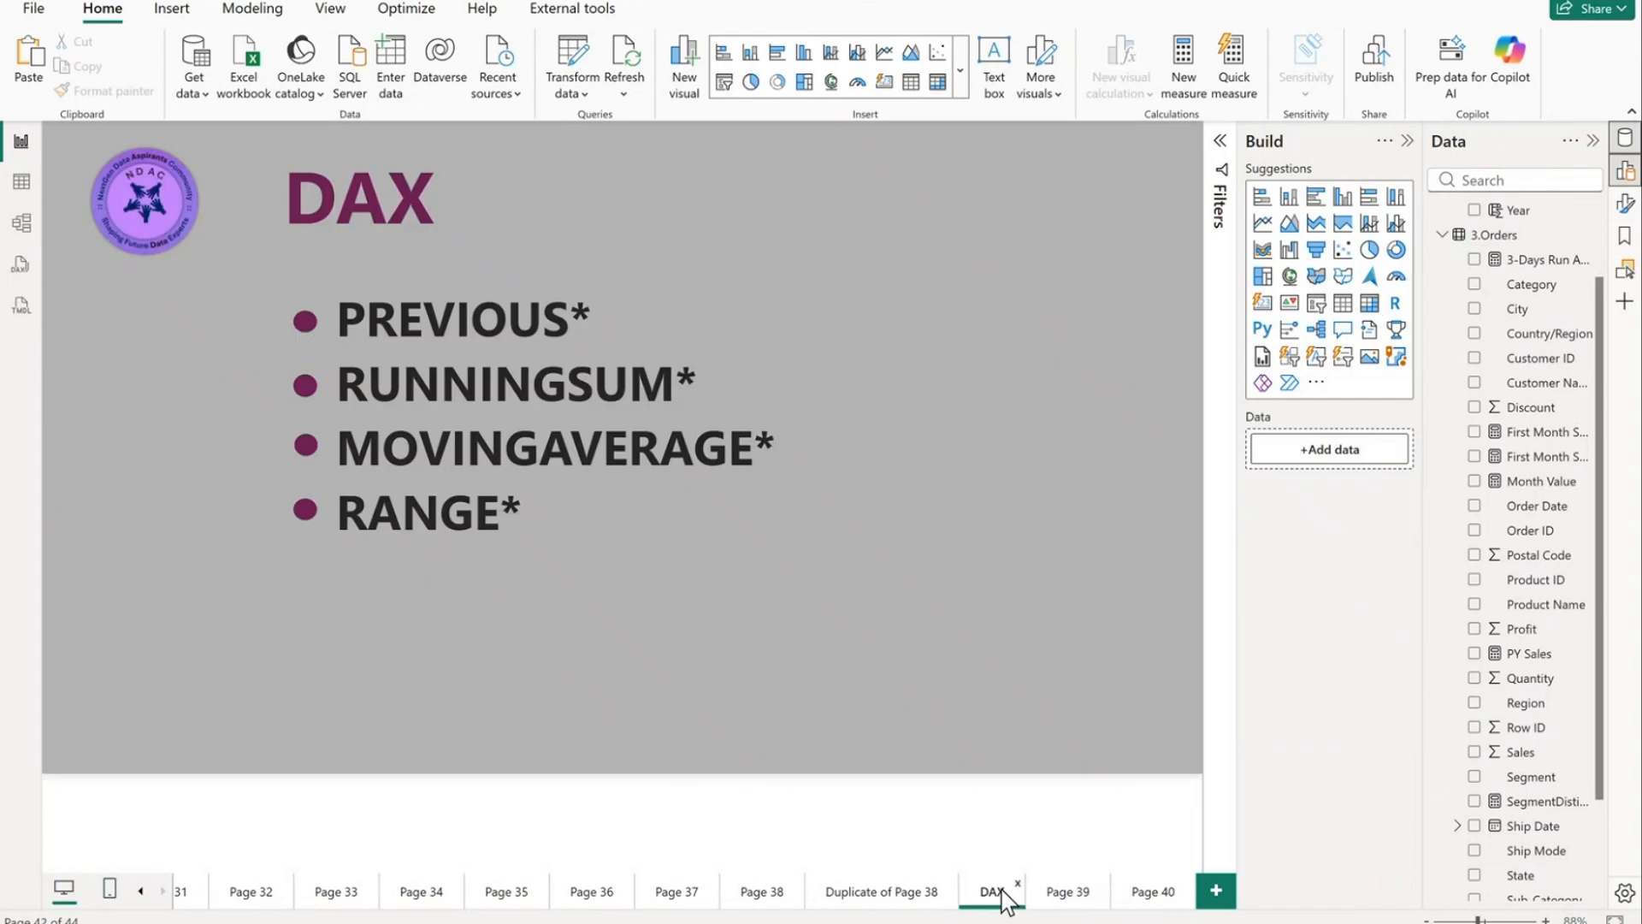
click(1160, 905)
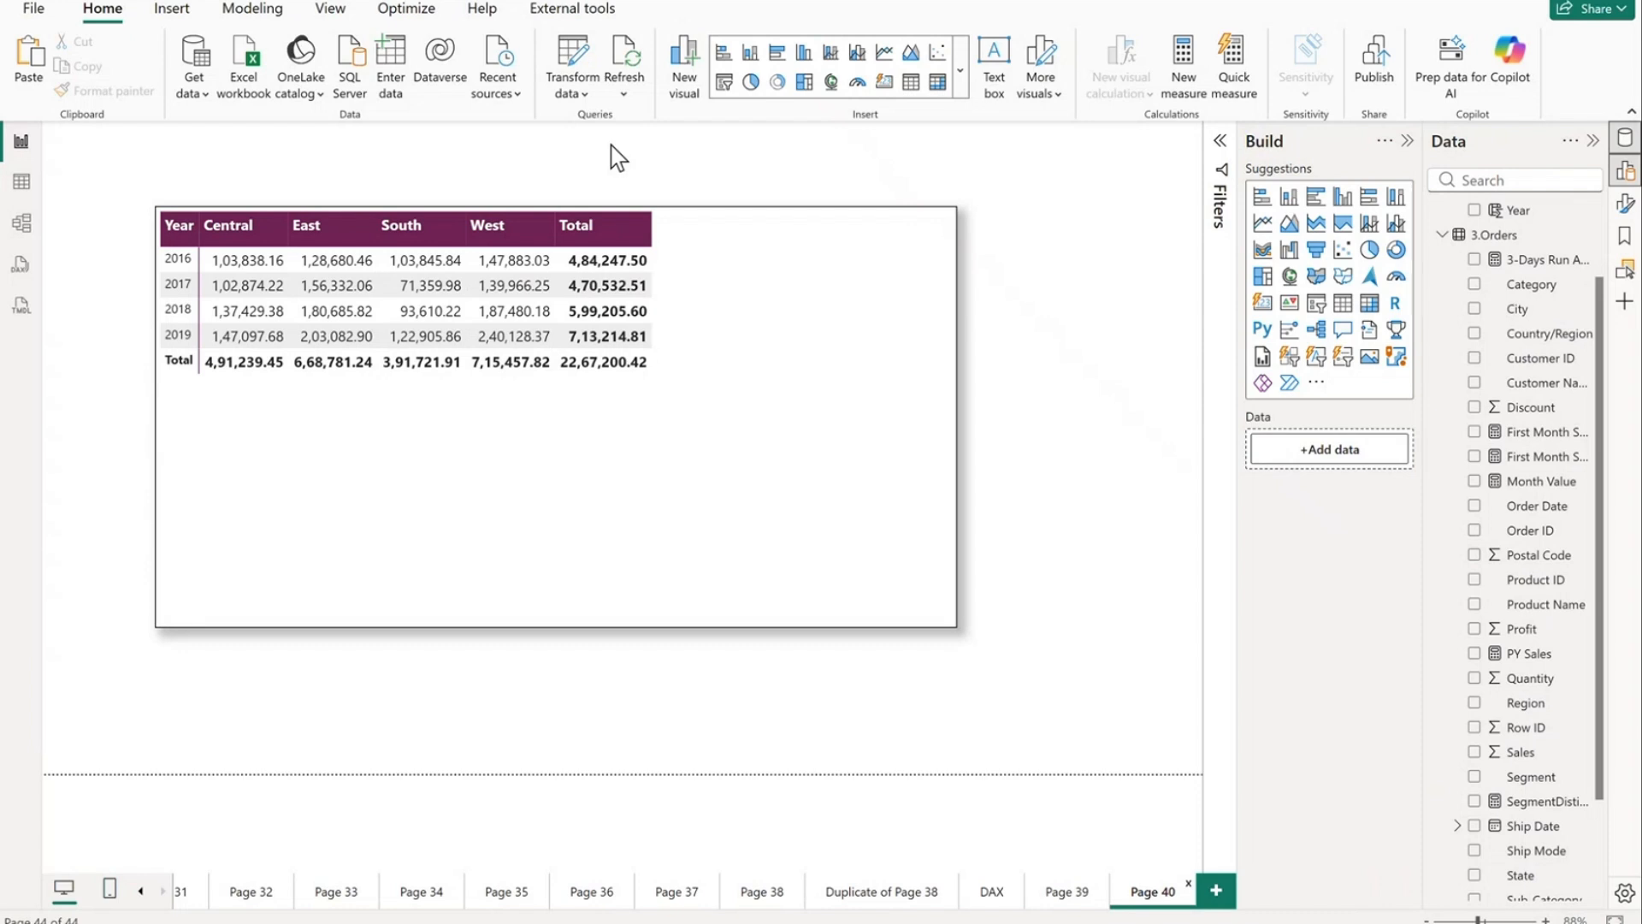
Step: Add a Running sum visual calculation to the region matrix and rename it Running Sales
click(823, 315)
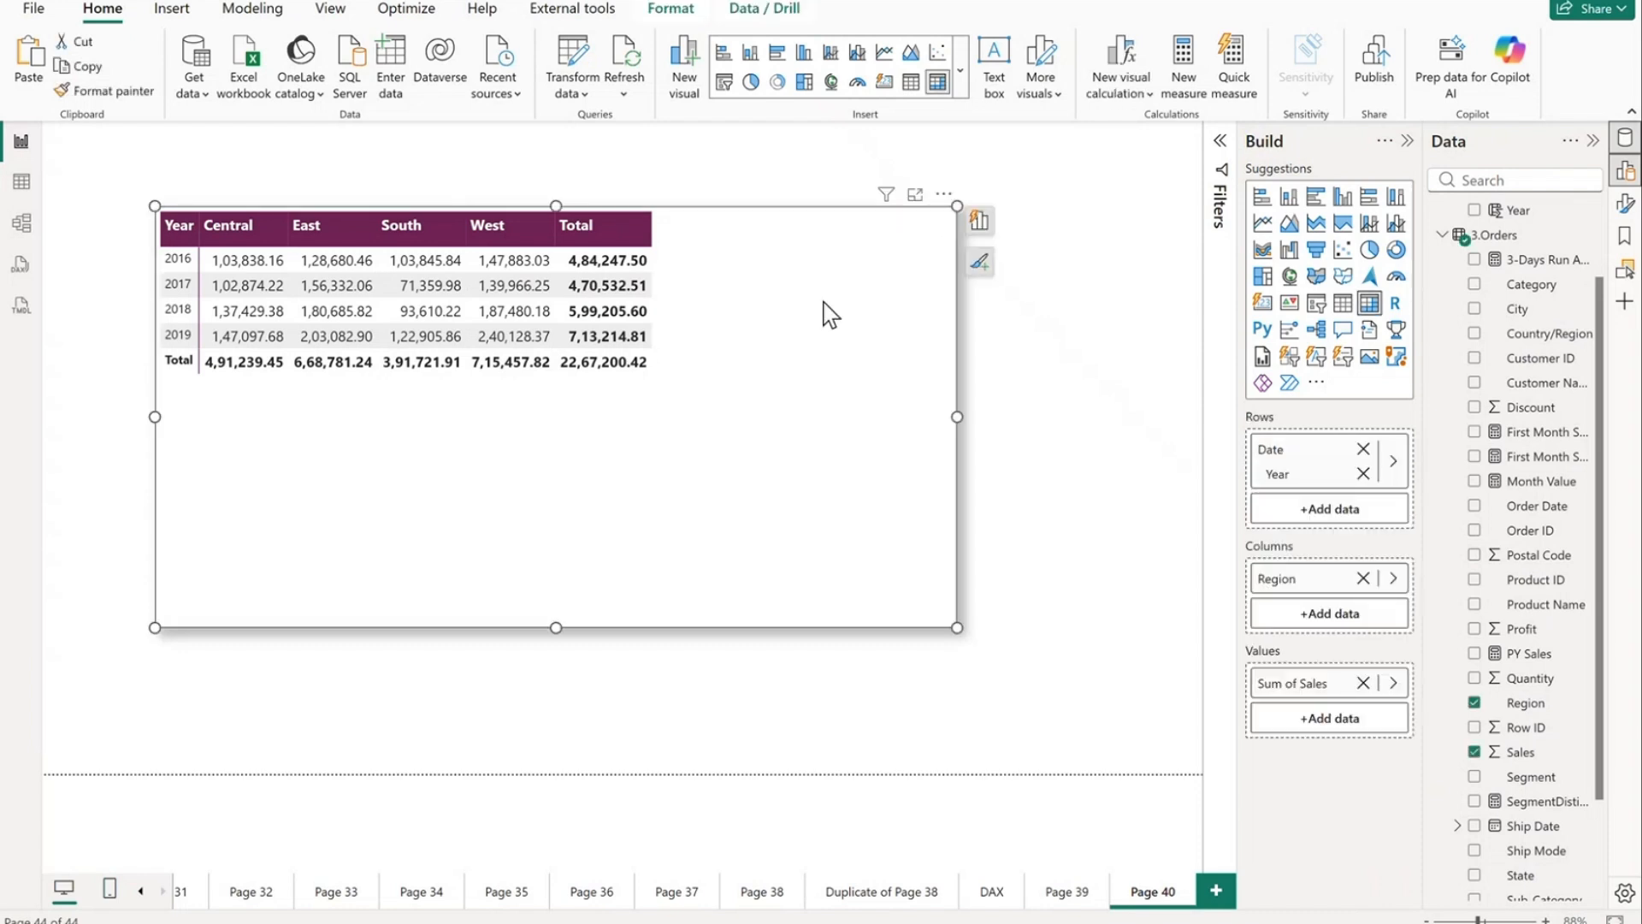
click(944, 197)
mouse_move(1083, 421)
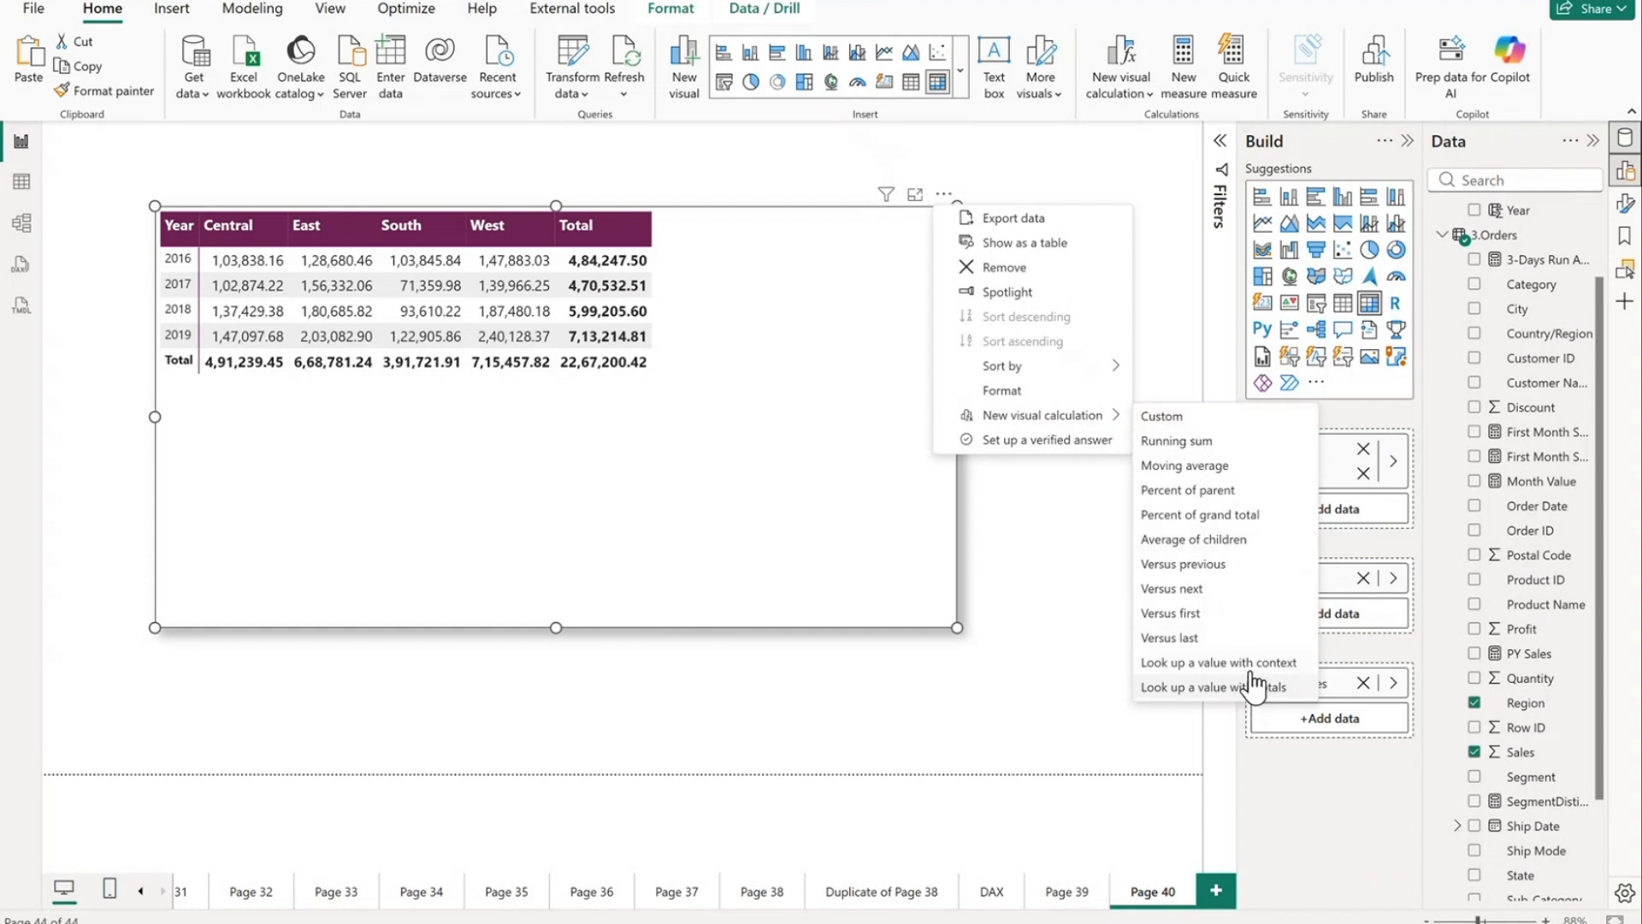
click(1191, 451)
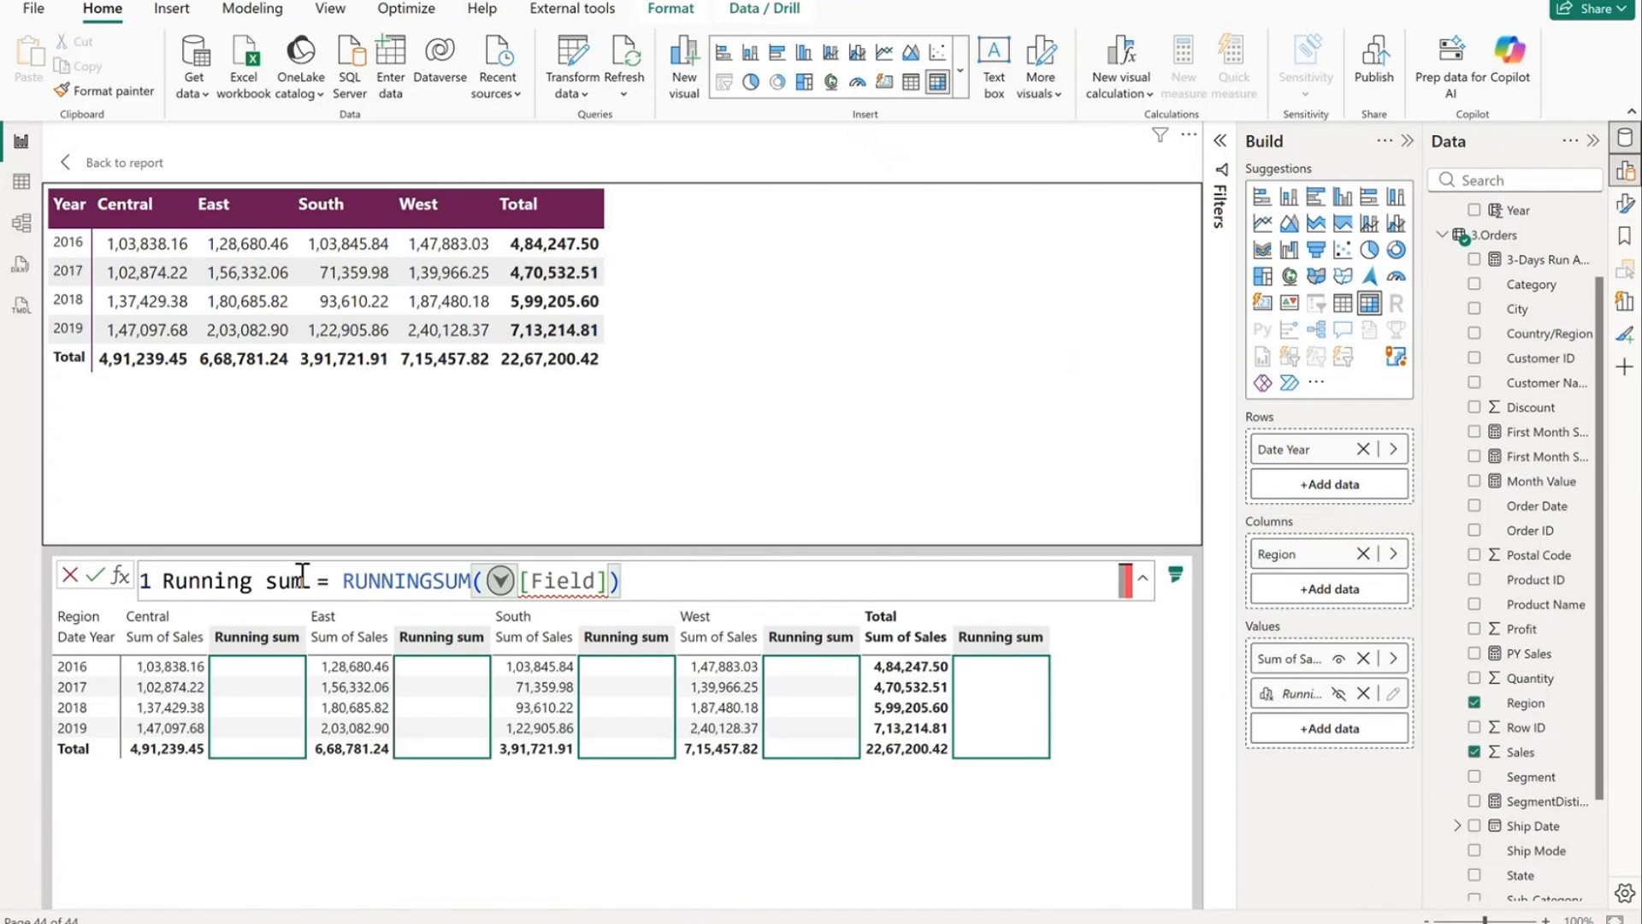
drag(304, 580, 263, 581)
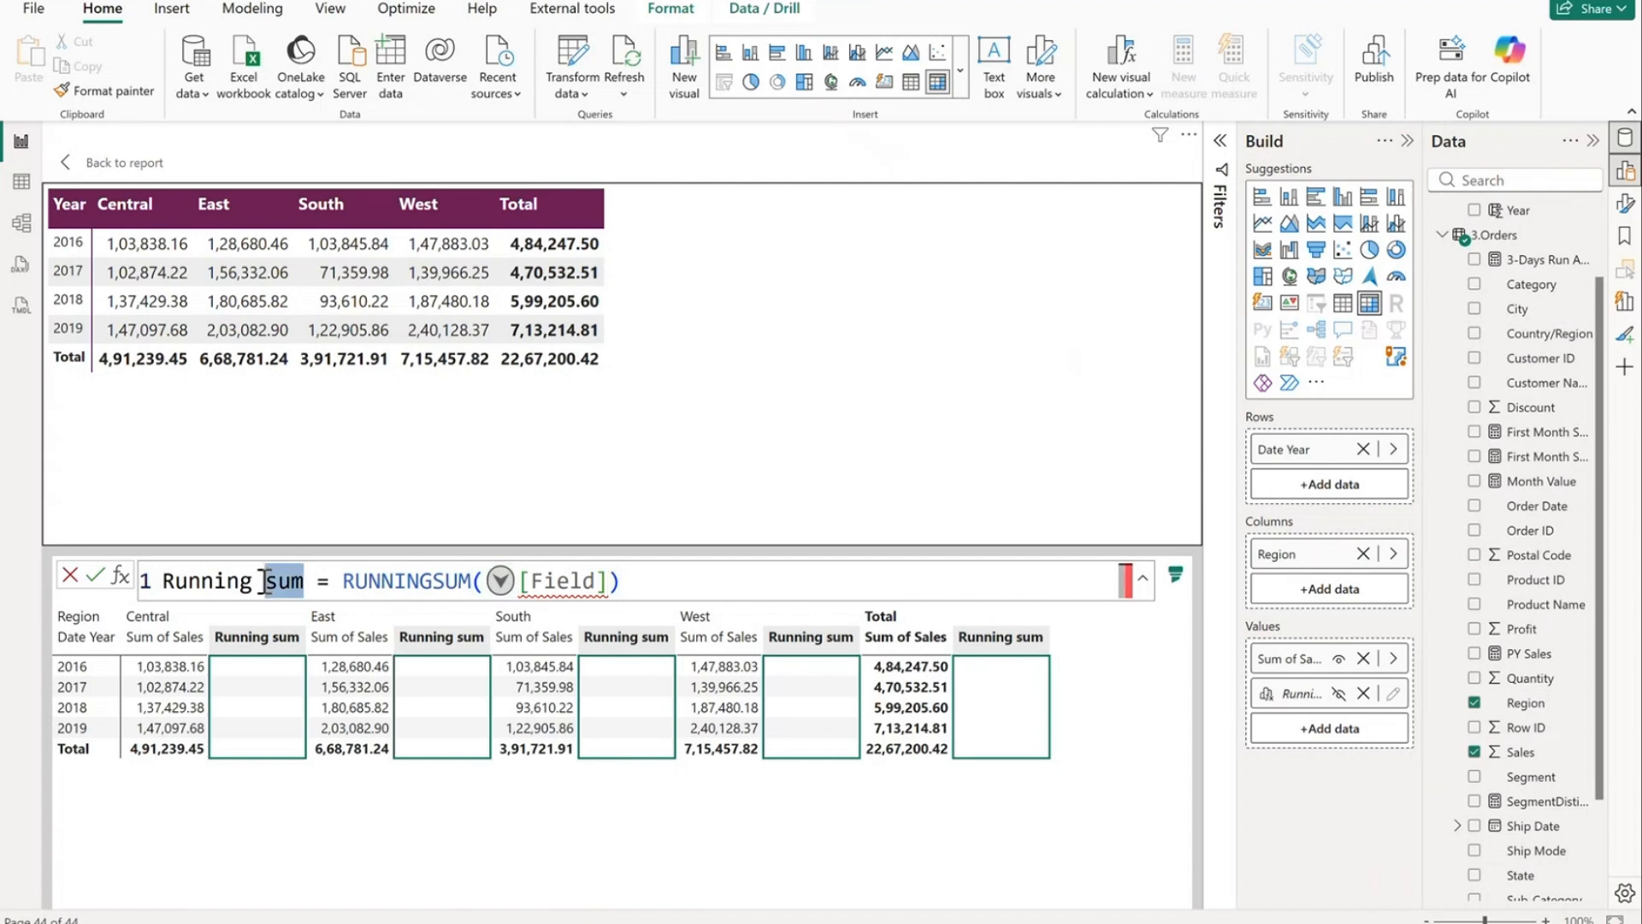
text(Sales)
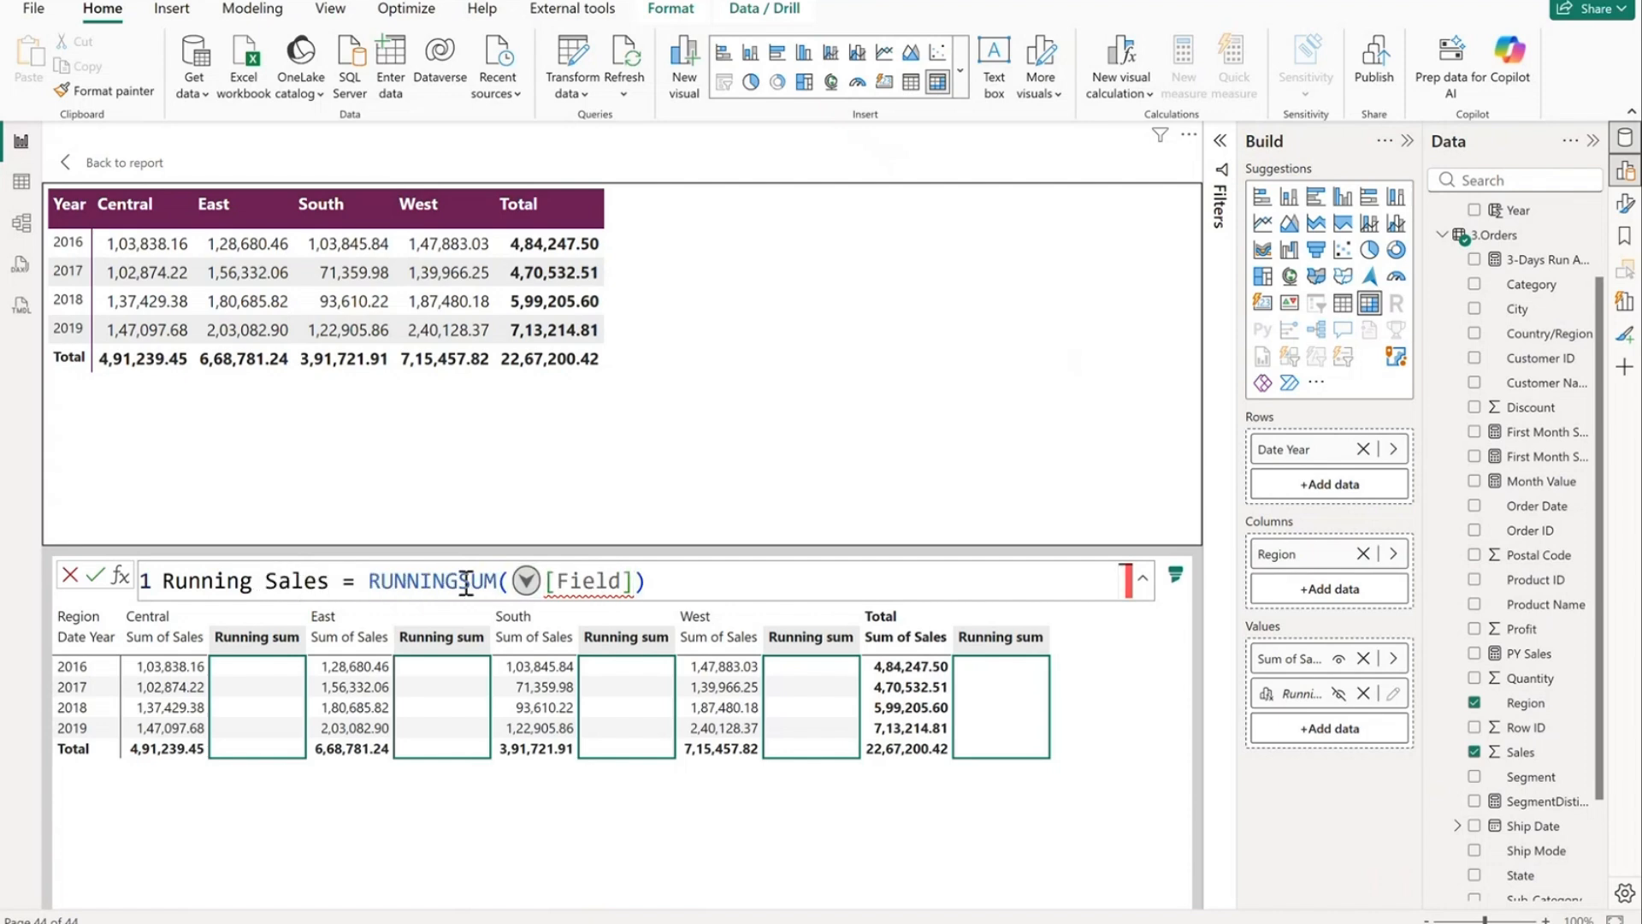
Step: Set the RUNNINGSUM field to Sum of Sales, commit the calculation and return to the report
click(526, 584)
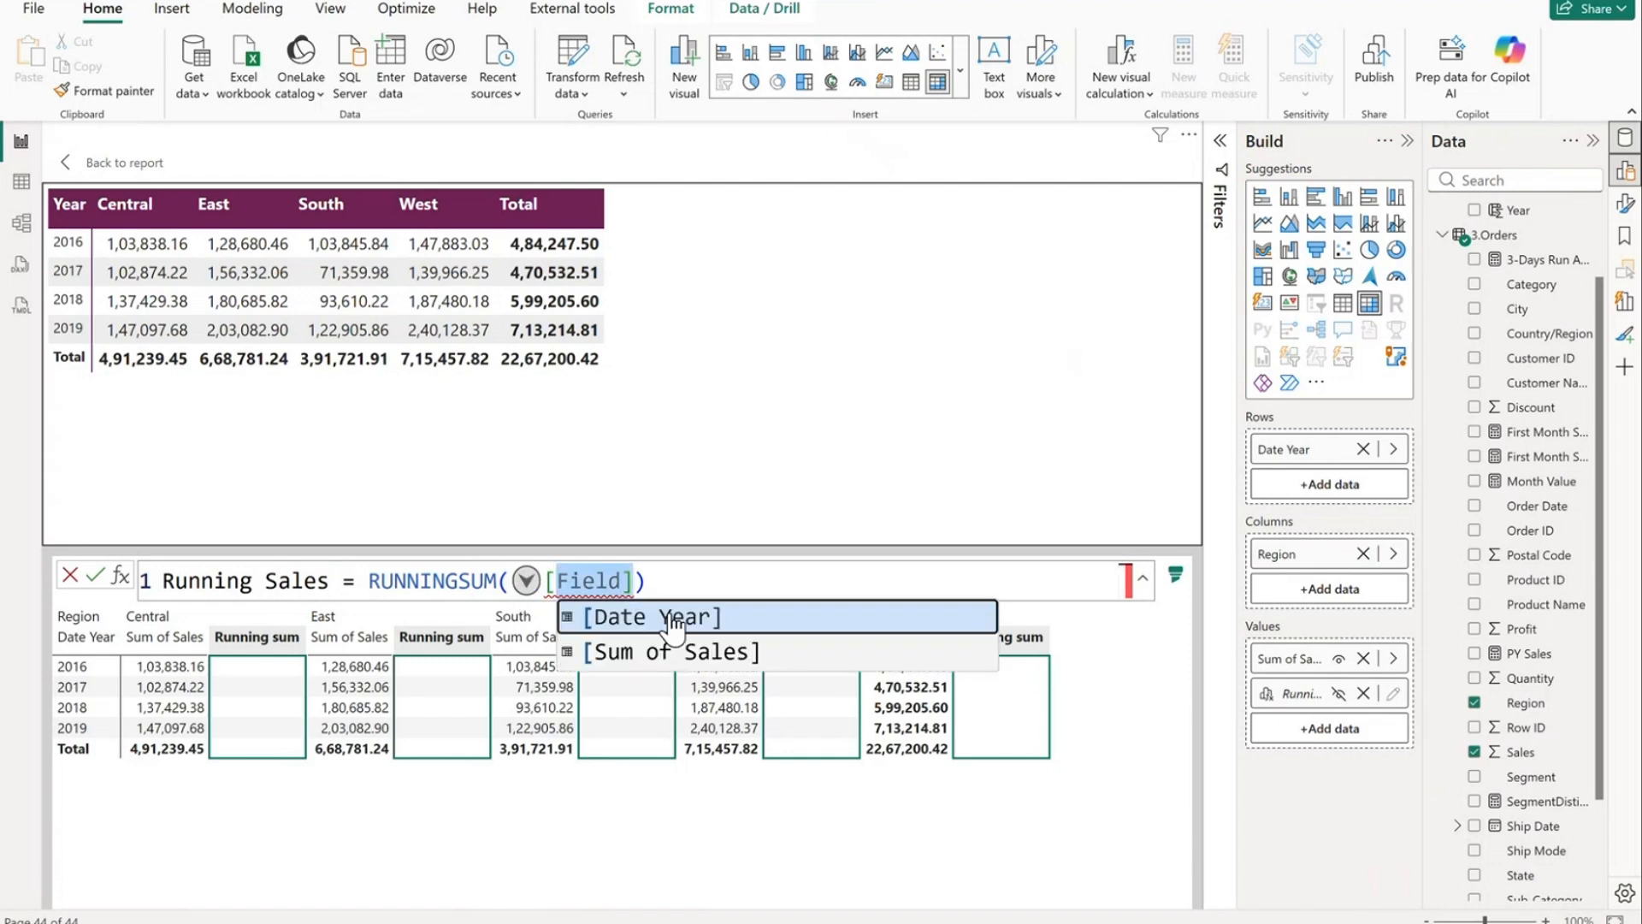
click(710, 657)
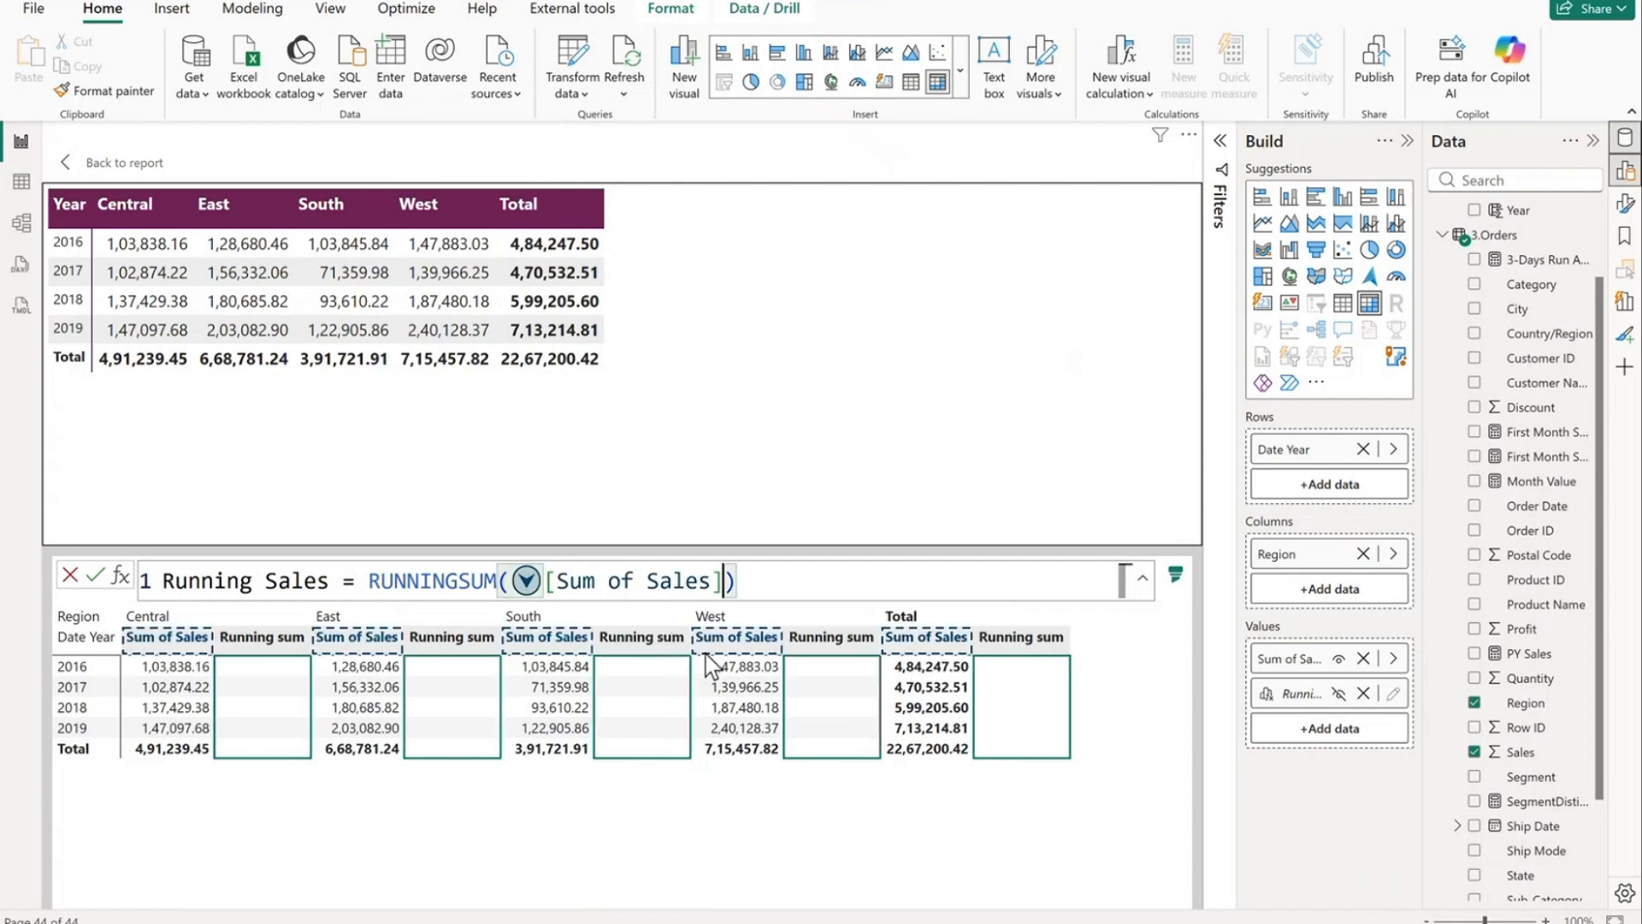
click(98, 578)
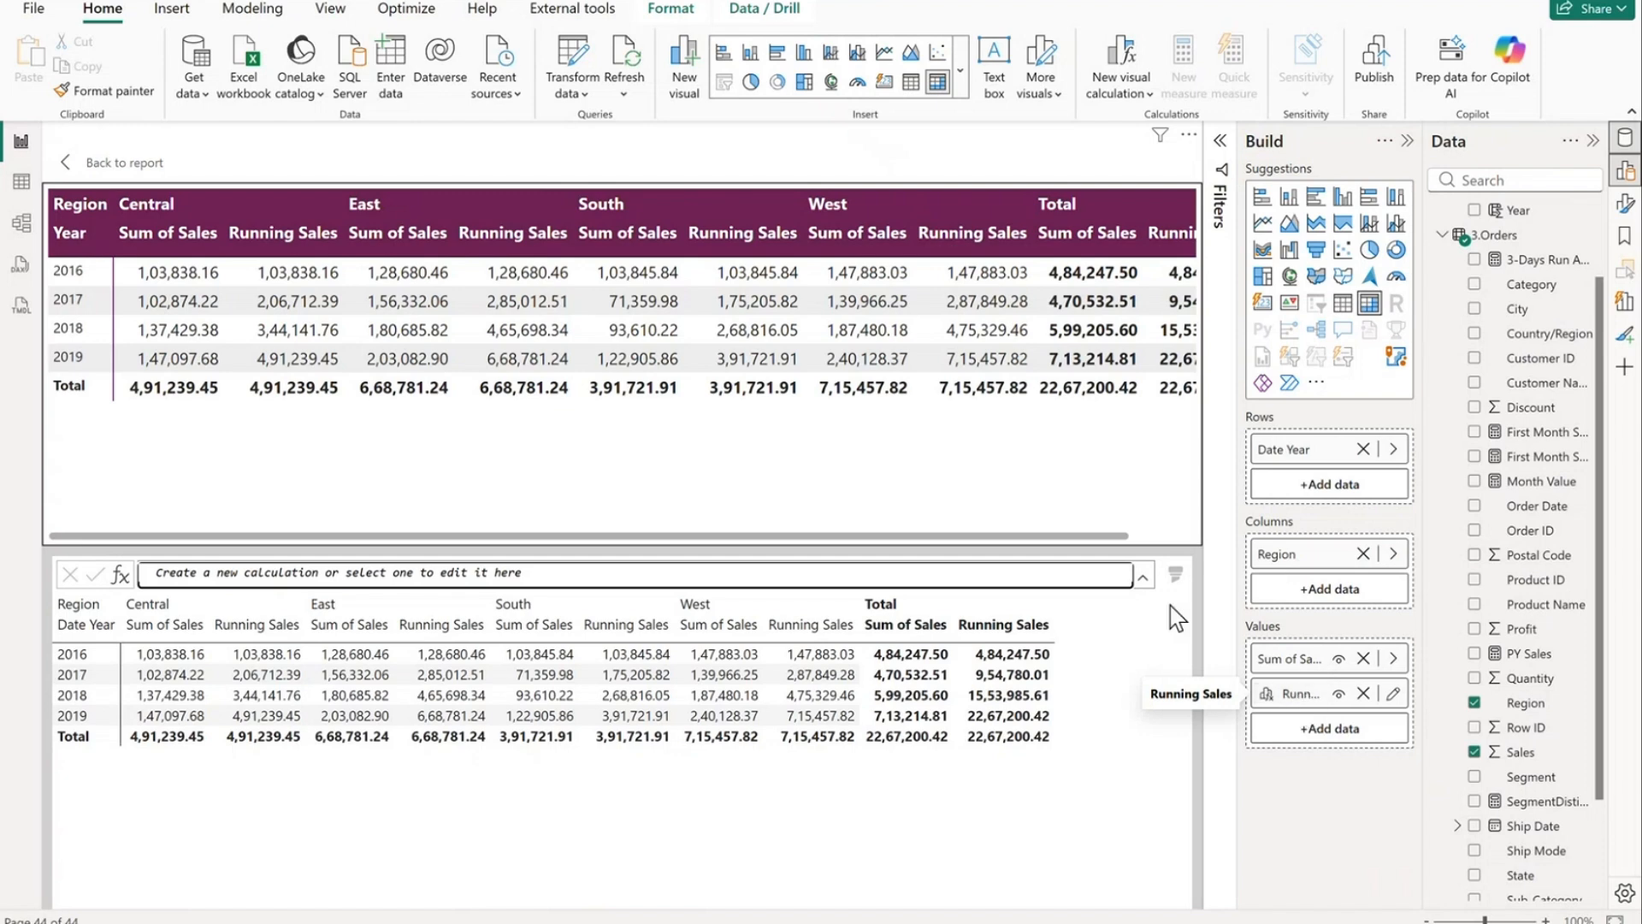
click(73, 169)
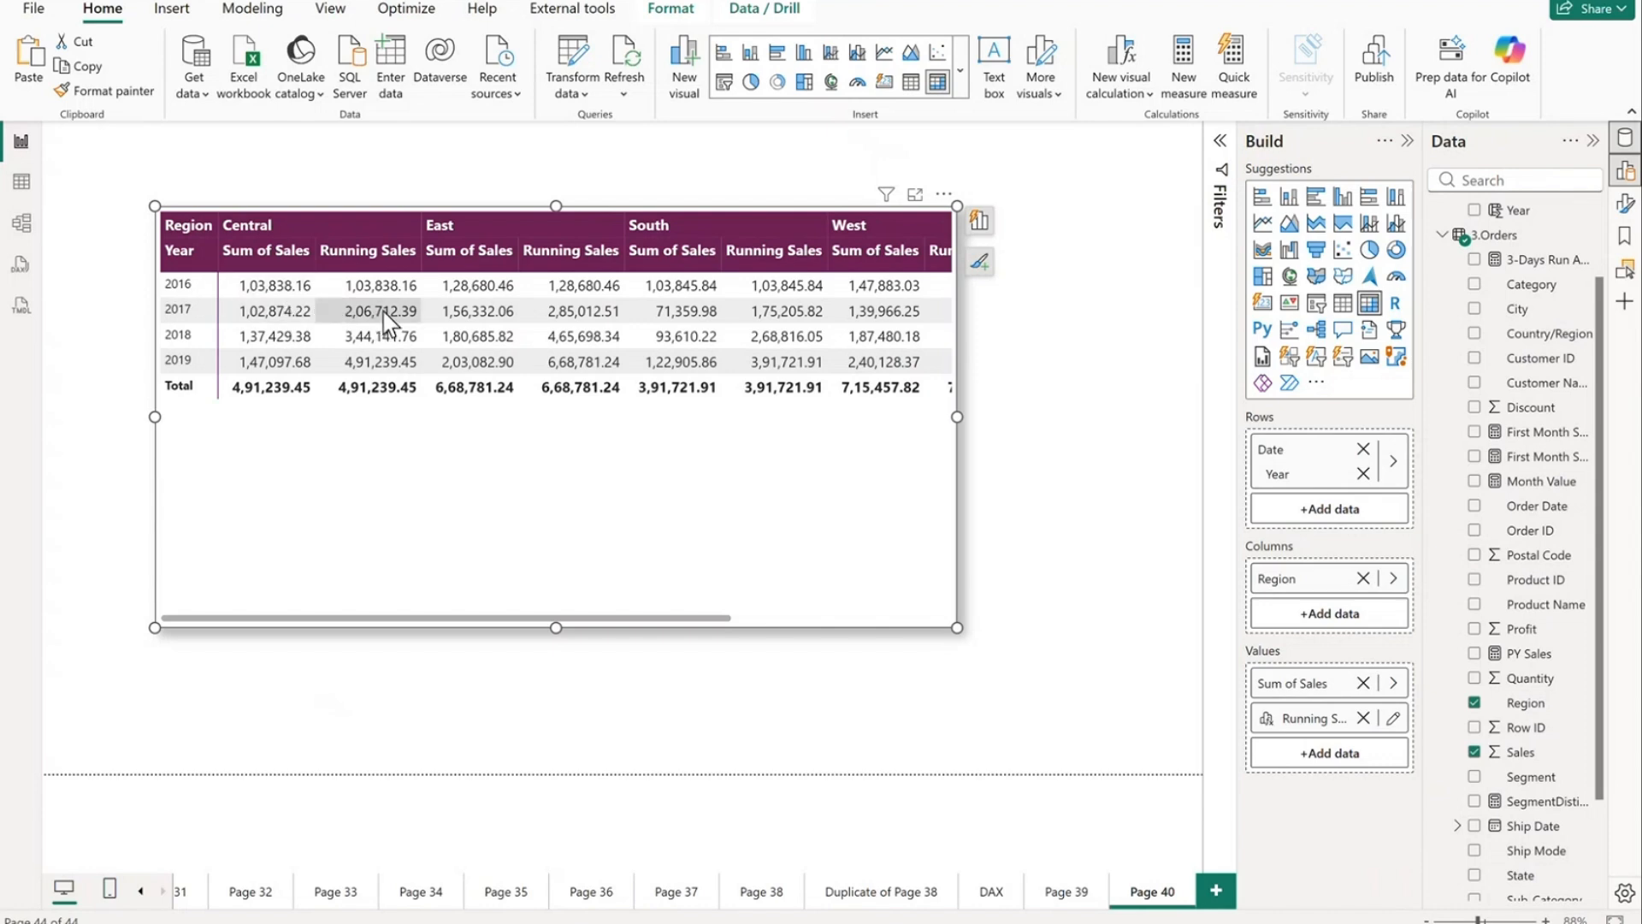
Step: Switch to Calculator and enter the Central region's 2016 sales, 103838.16, as the first number of an addition
key(alt+Tab)
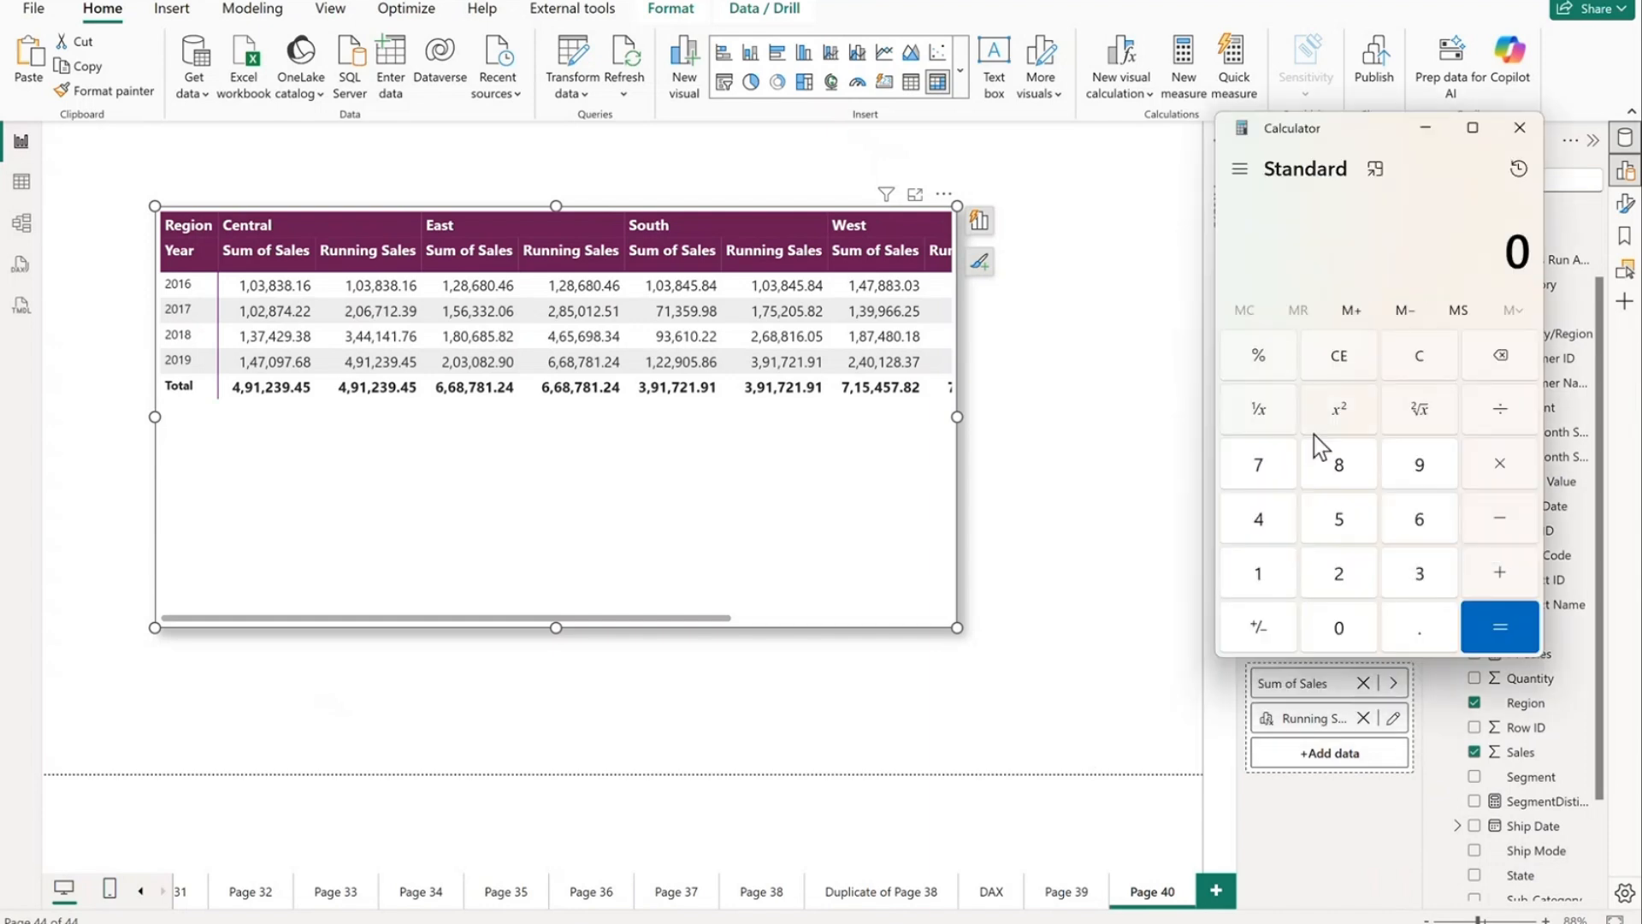
click(1283, 582)
click(1339, 628)
click(1411, 580)
click(1355, 461)
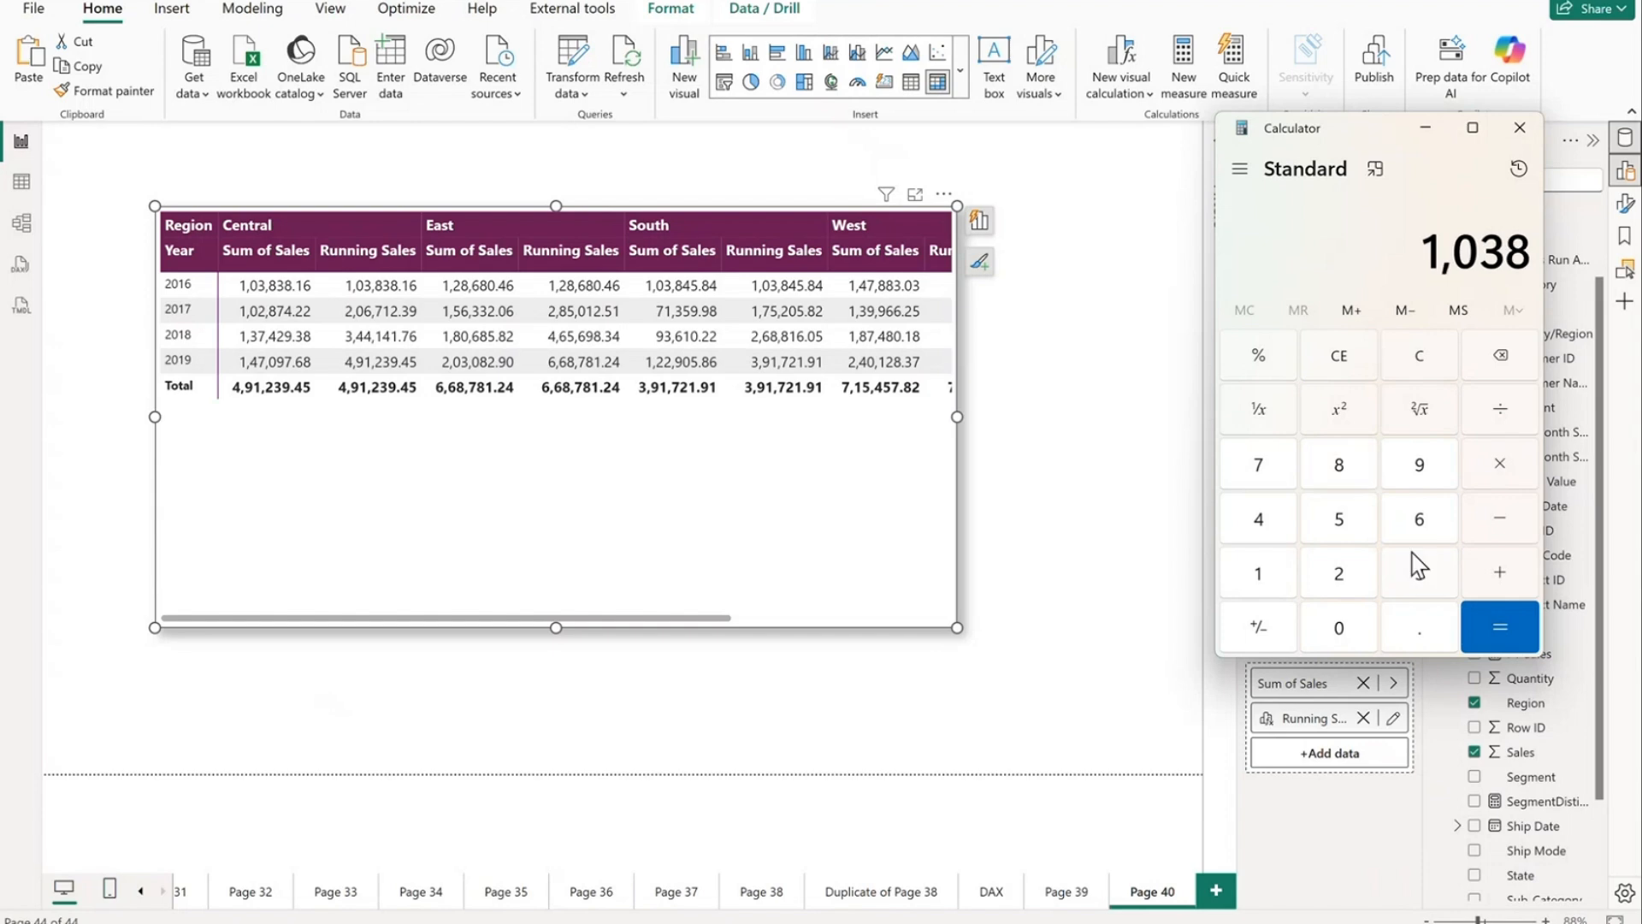
click(1411, 572)
click(1358, 474)
click(1422, 627)
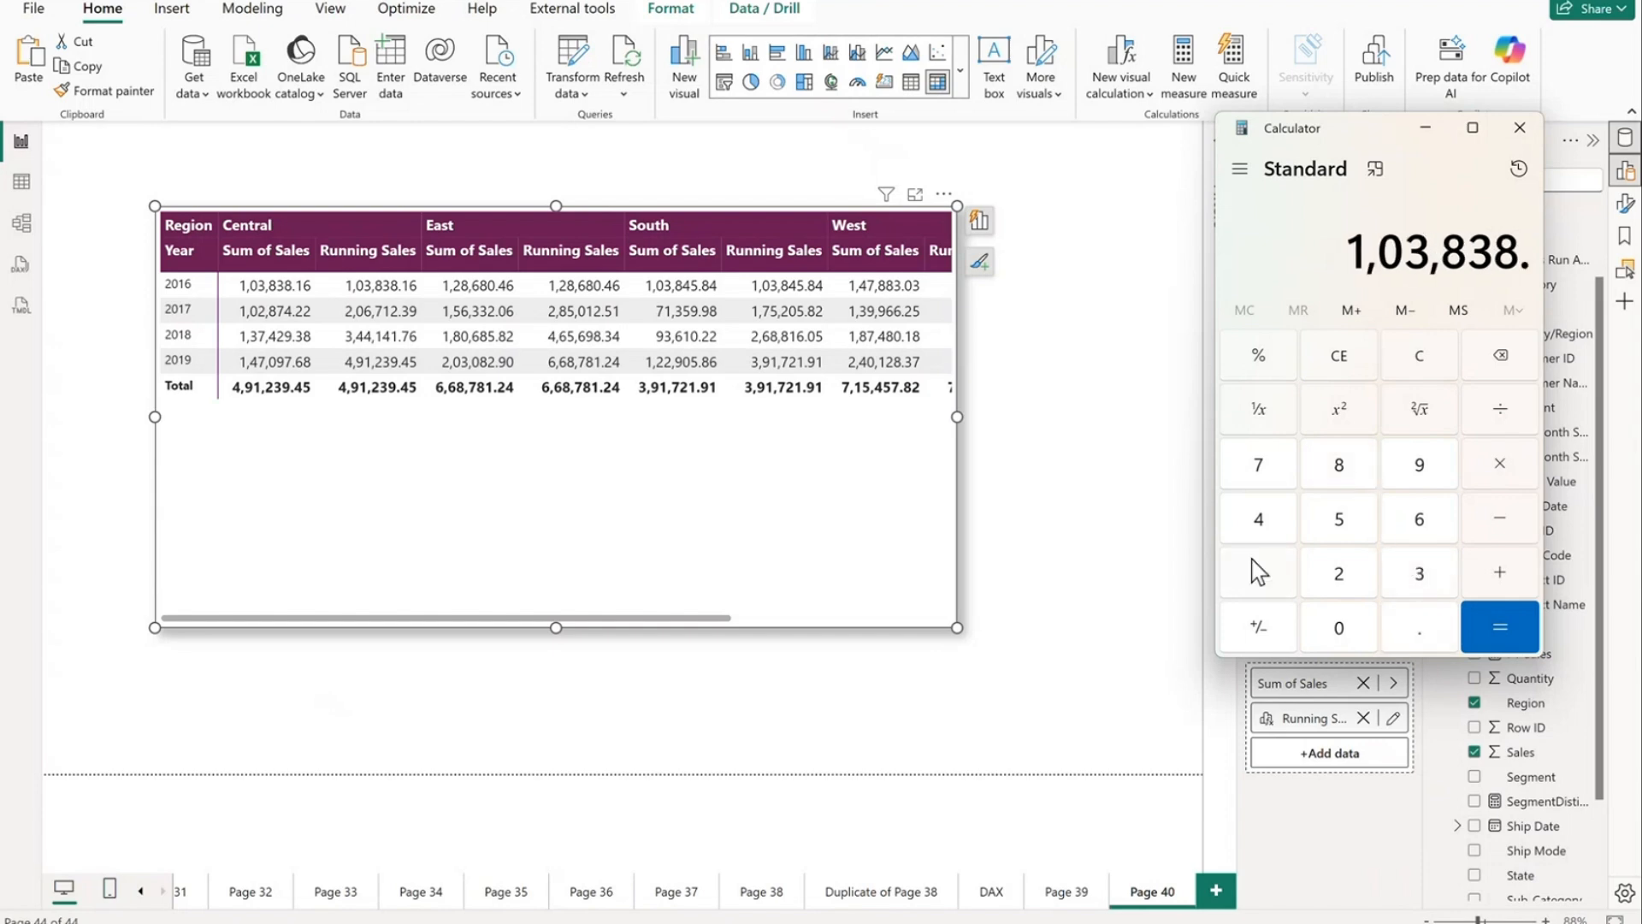
click(1258, 574)
click(1419, 519)
click(1499, 574)
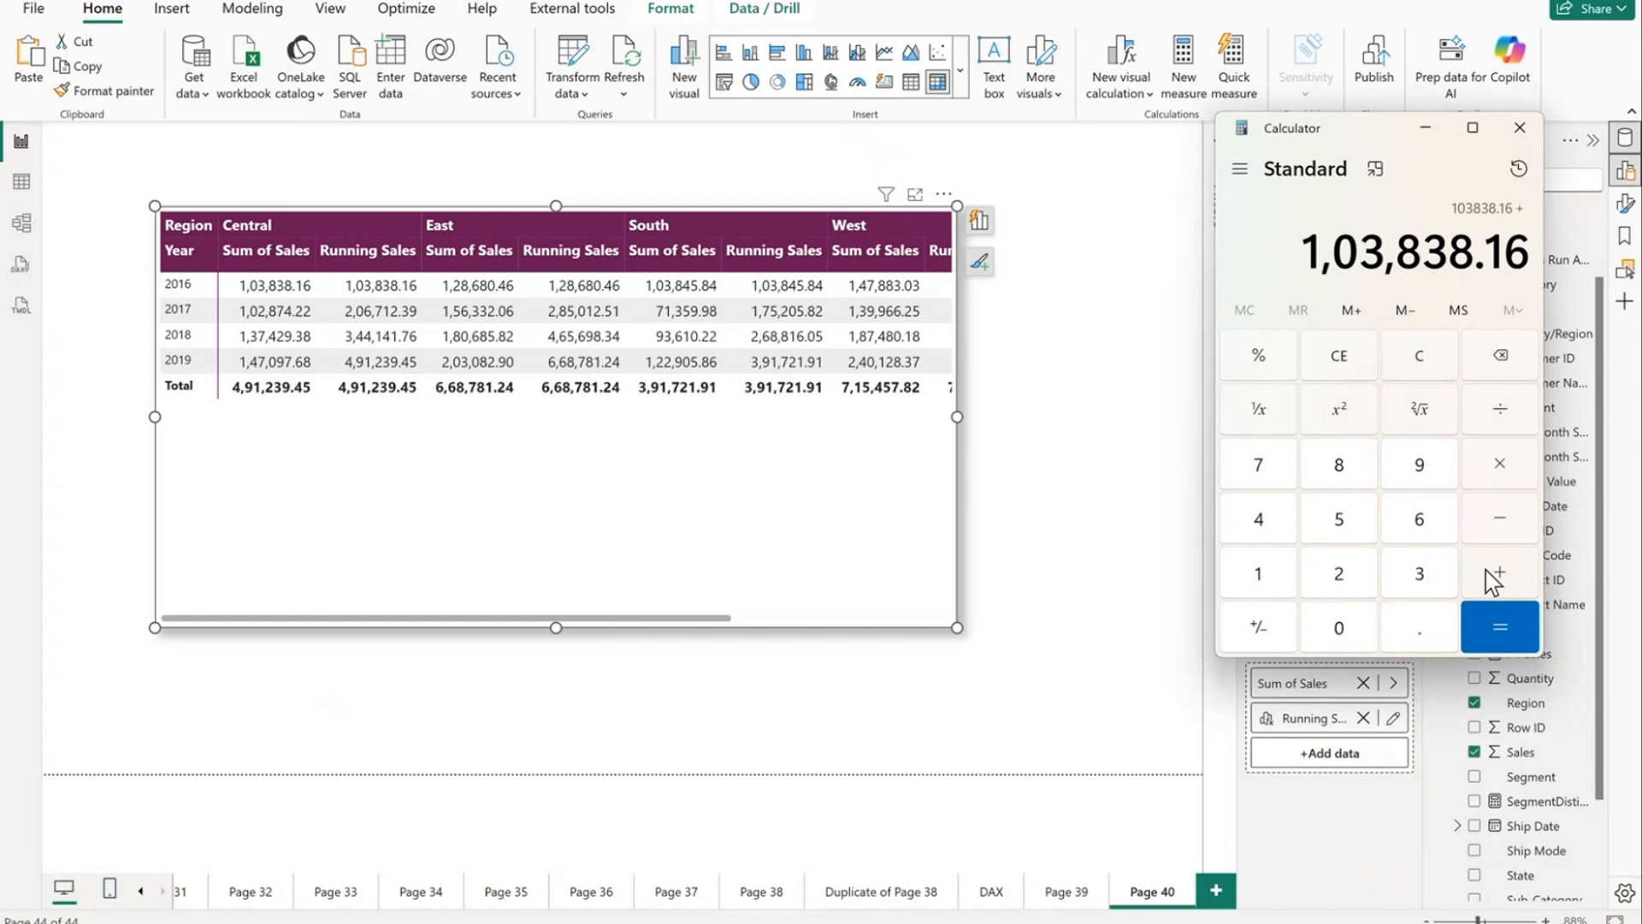
Step: Add the Central region's 2017 sales, 102874.22, to check the 2017 running total, and minimize Calculator
click(1259, 580)
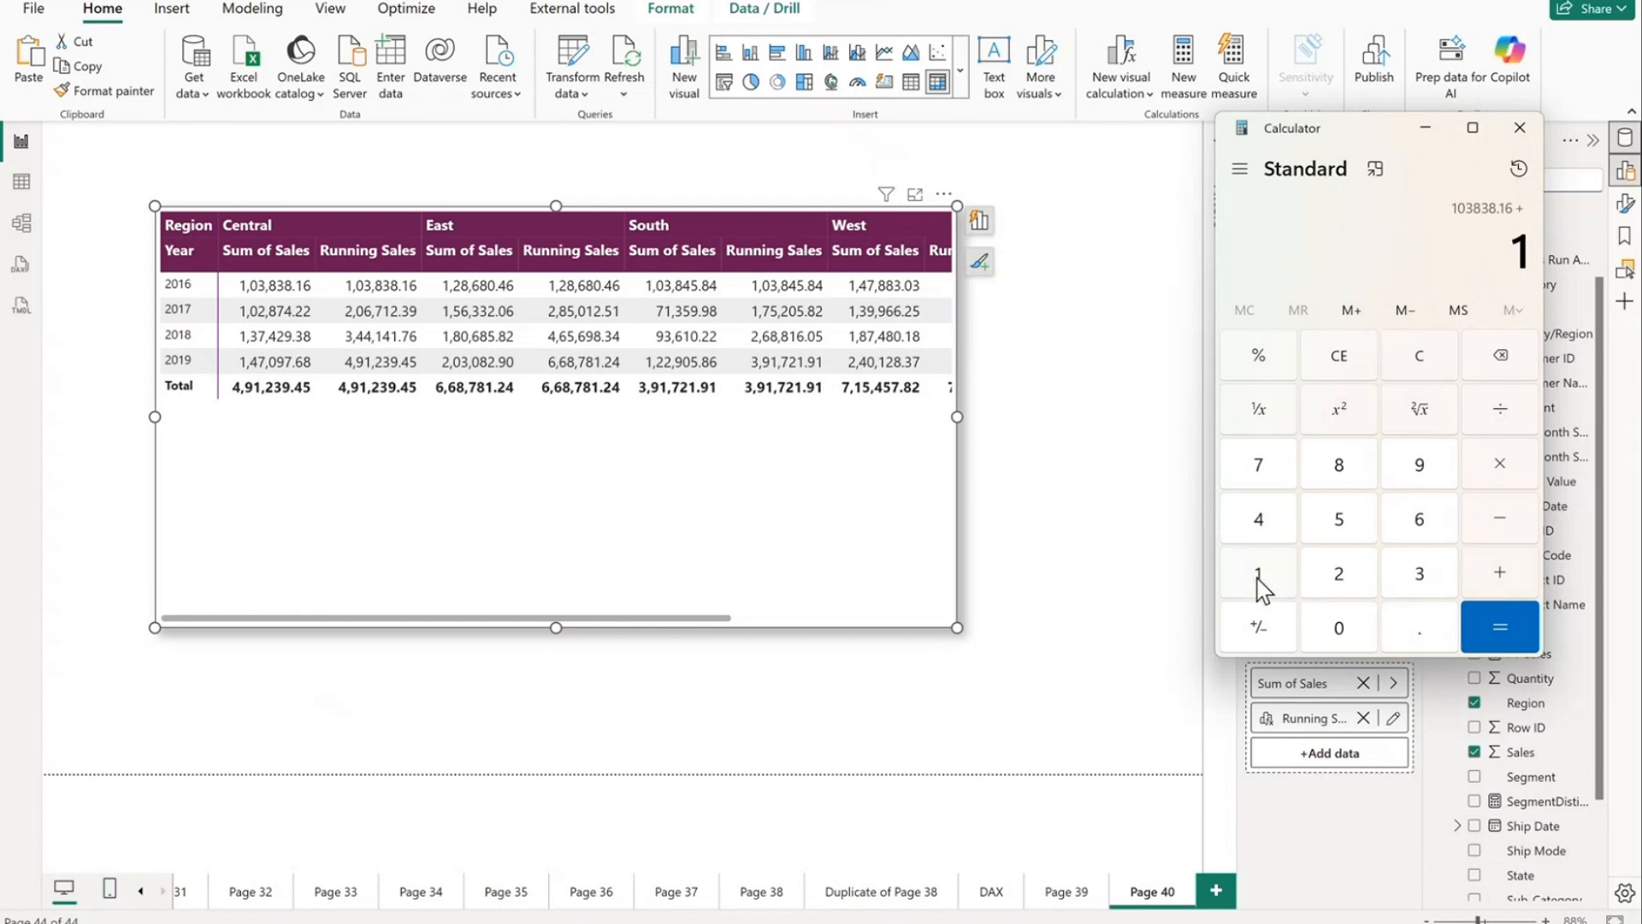
text(02)
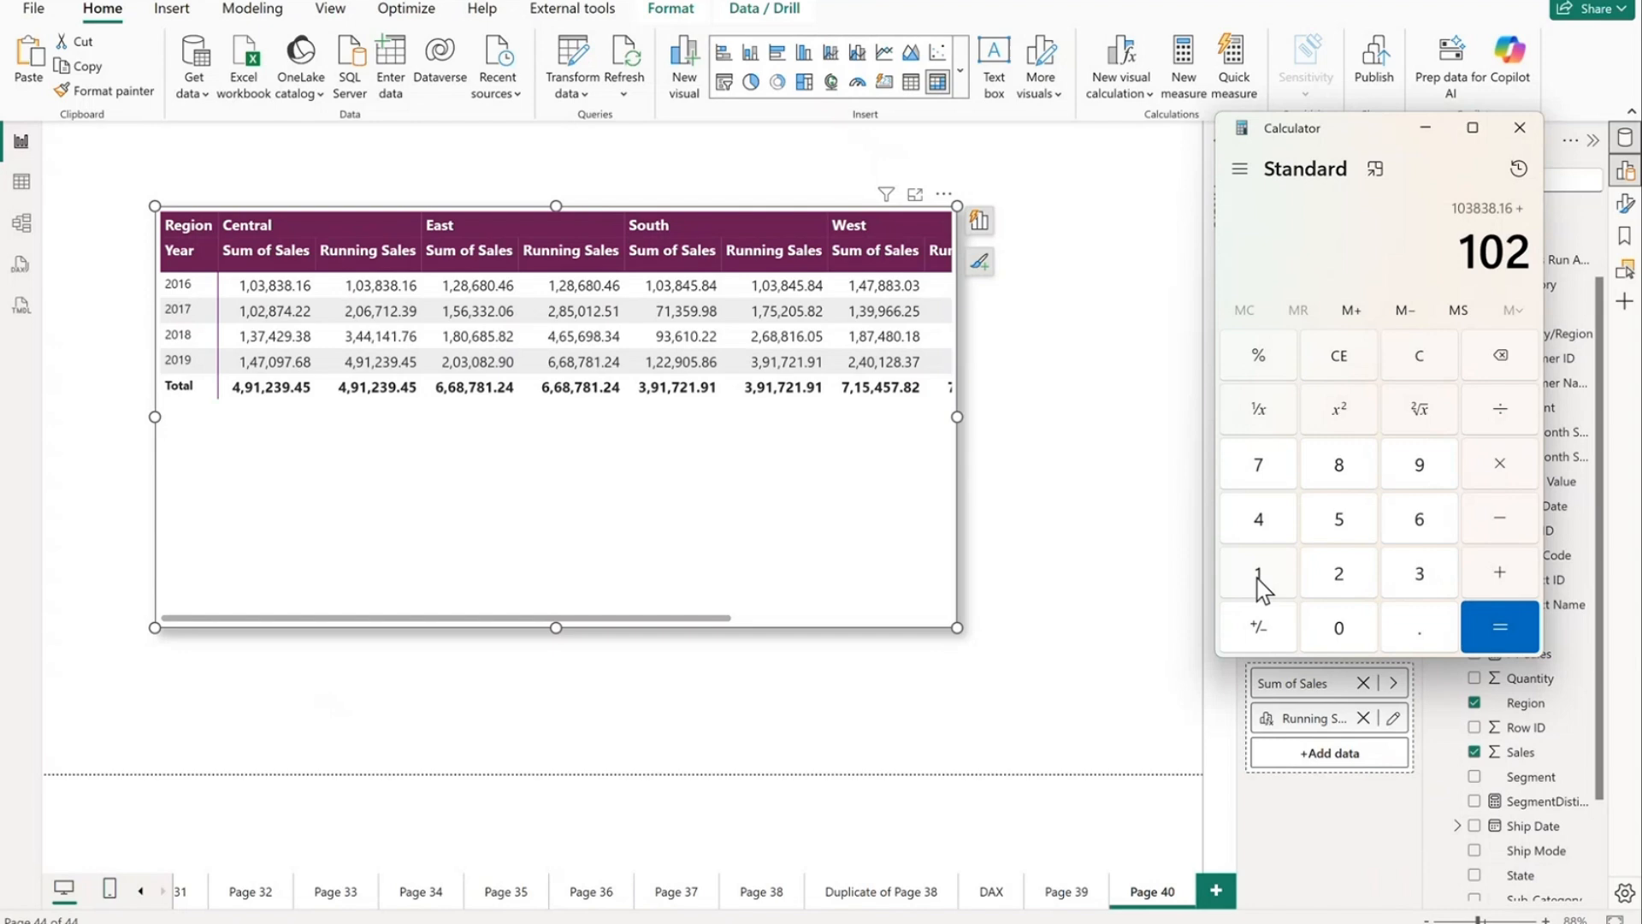
text(874)
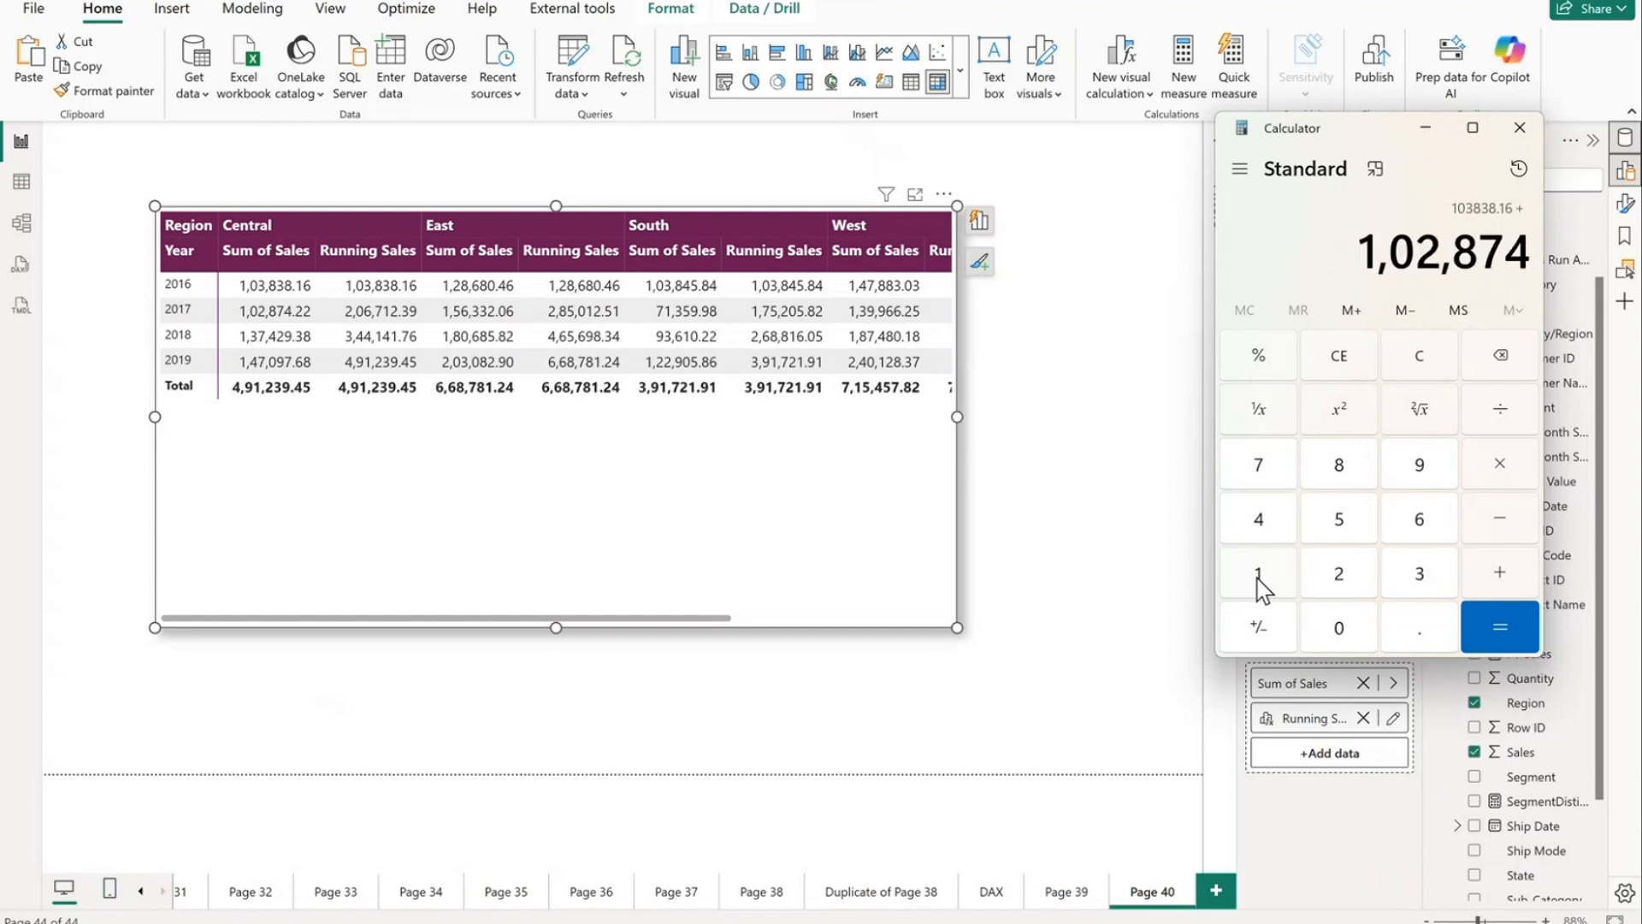
text(.22)
click(1510, 634)
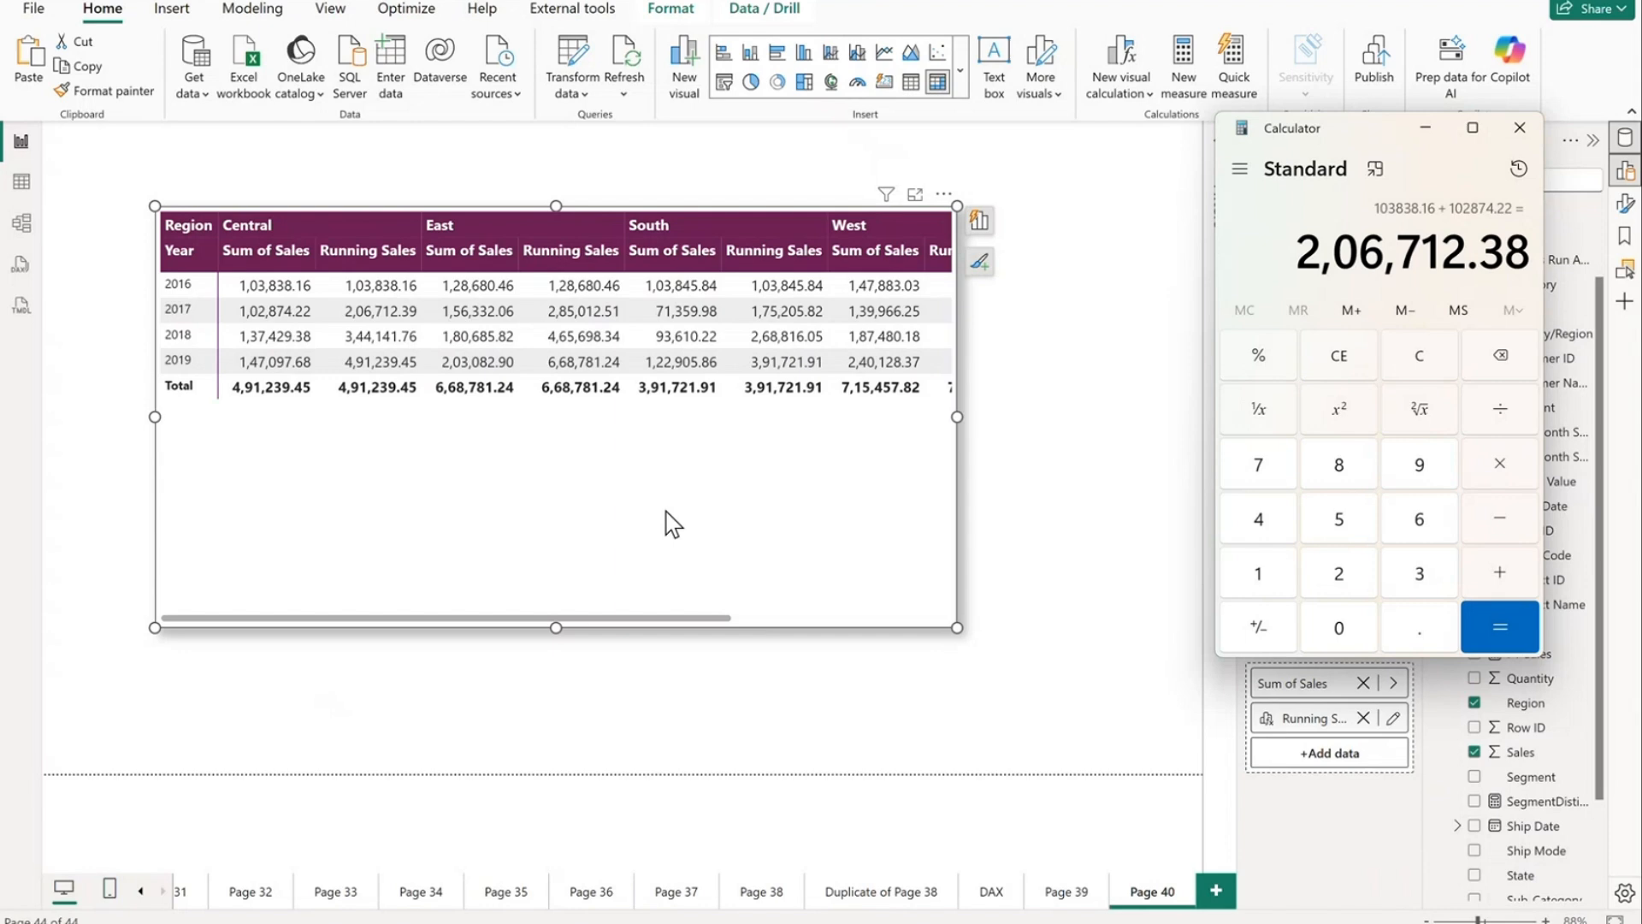
click(1425, 128)
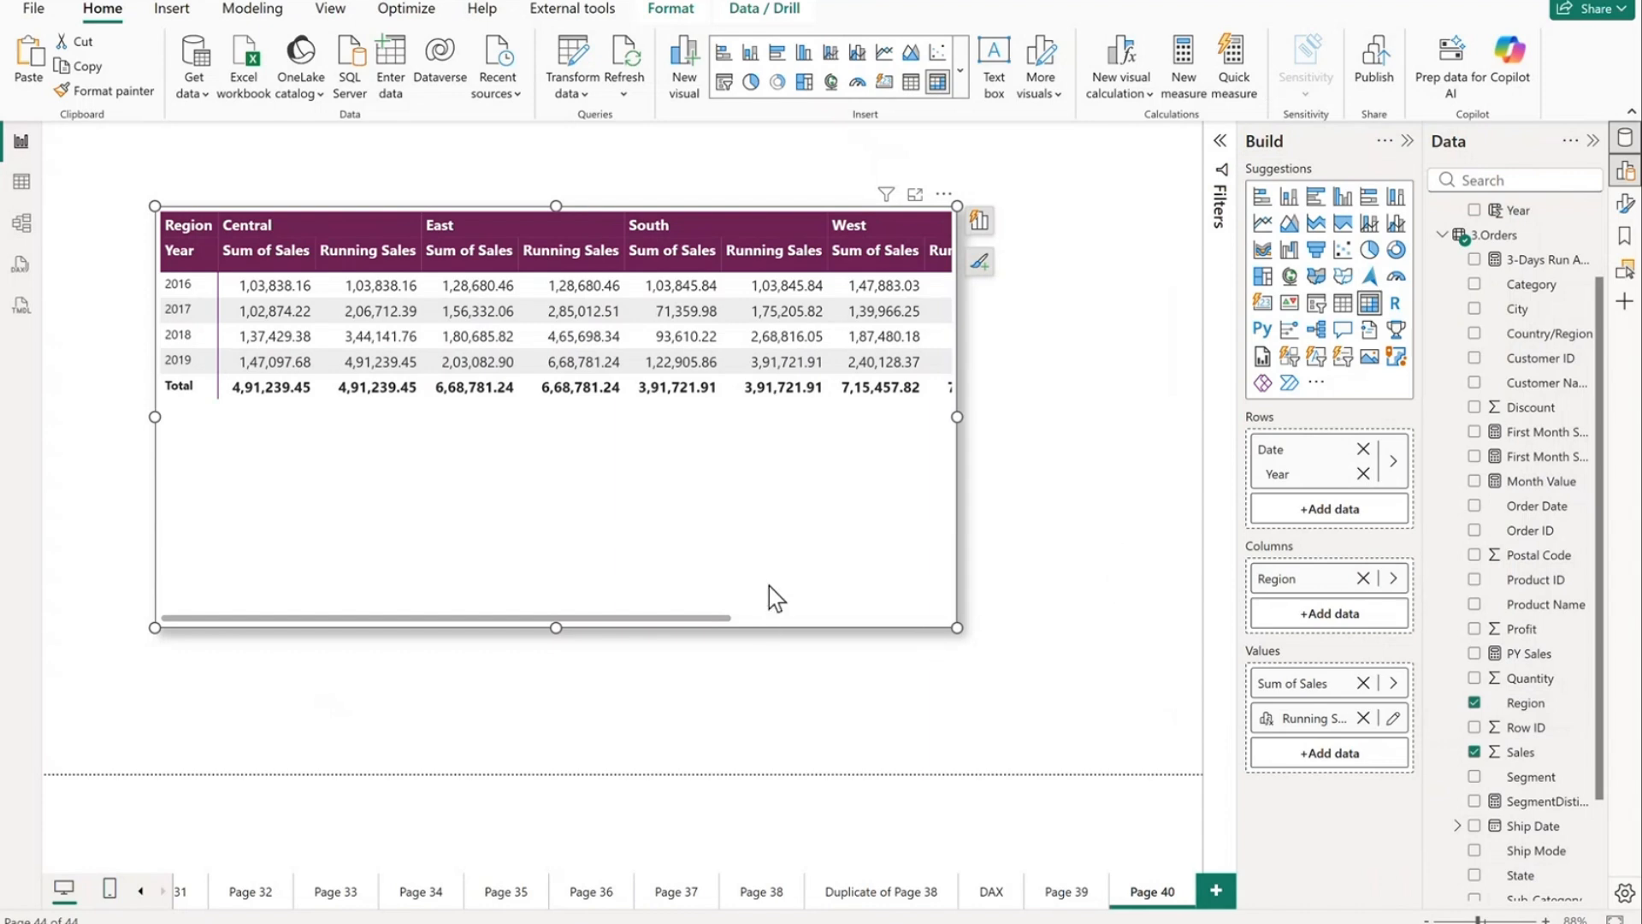
Step: Paste the copied region matrix onto a new report page and remove Running Sales from its values
click(1216, 891)
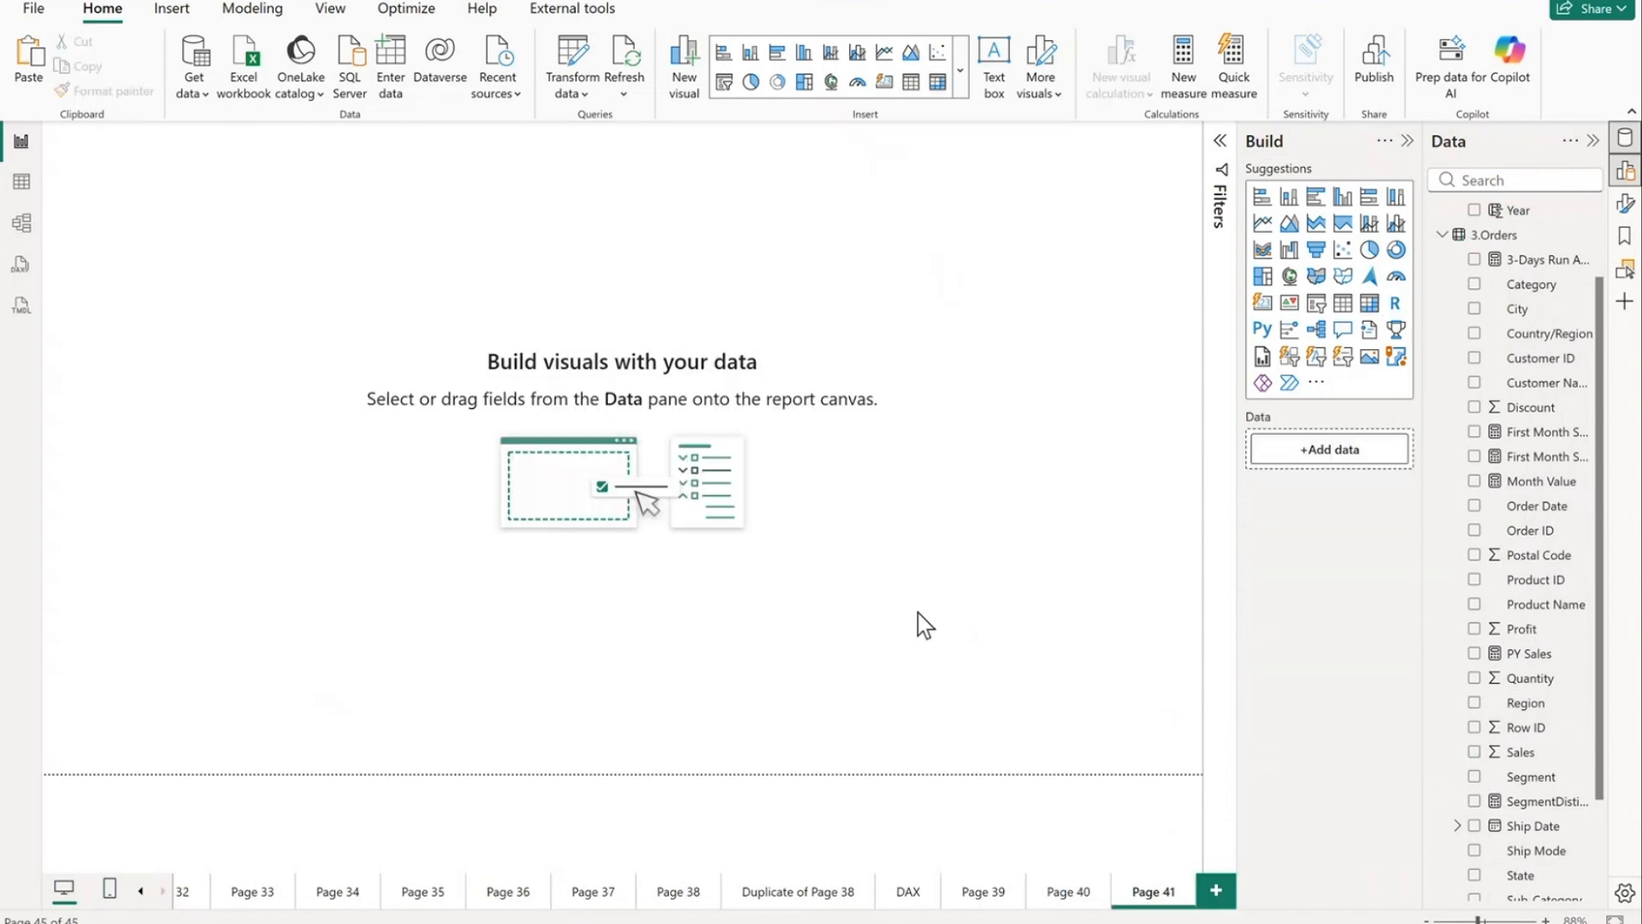
key(ctrl+v)
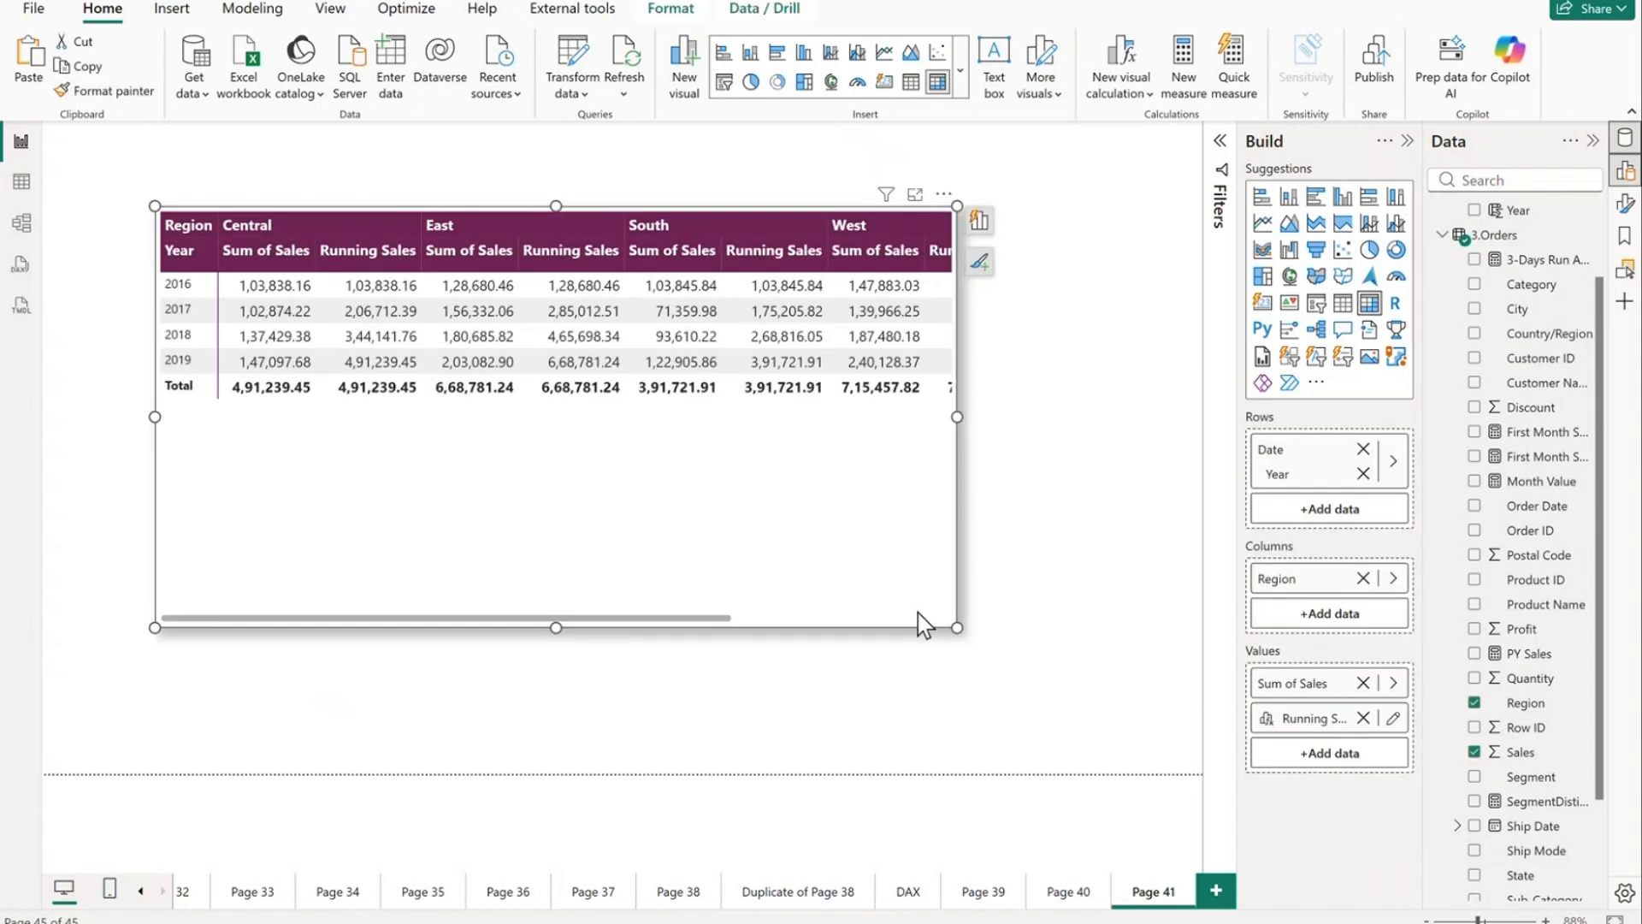
click(1363, 717)
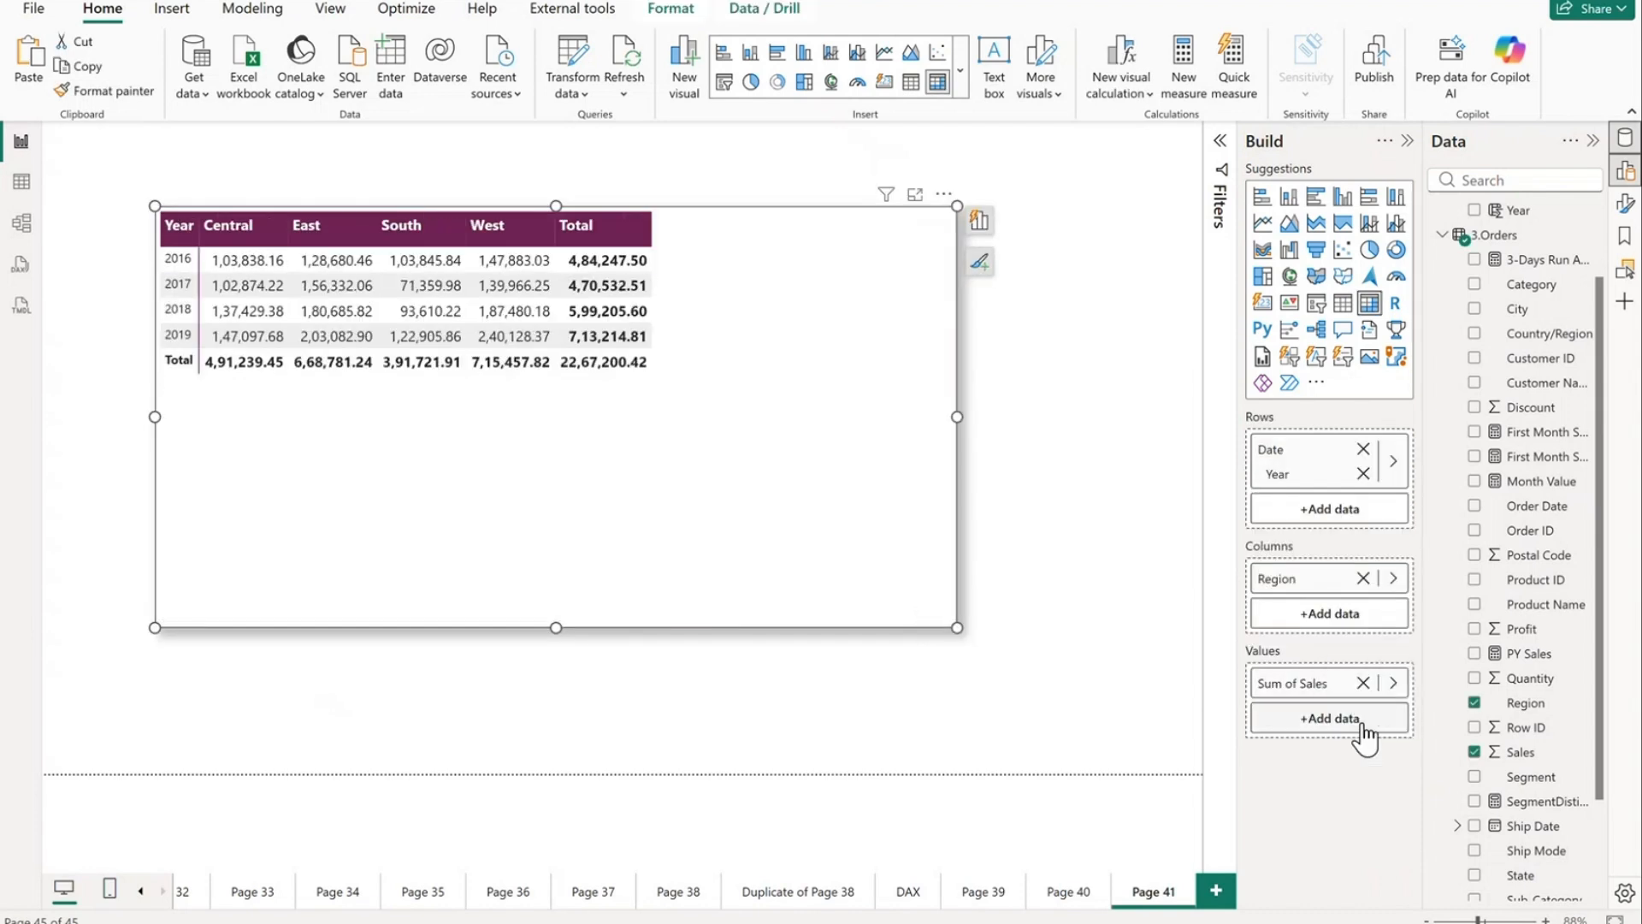
Step: Replace Region with Category as the column field of the pasted matrix
click(1394, 581)
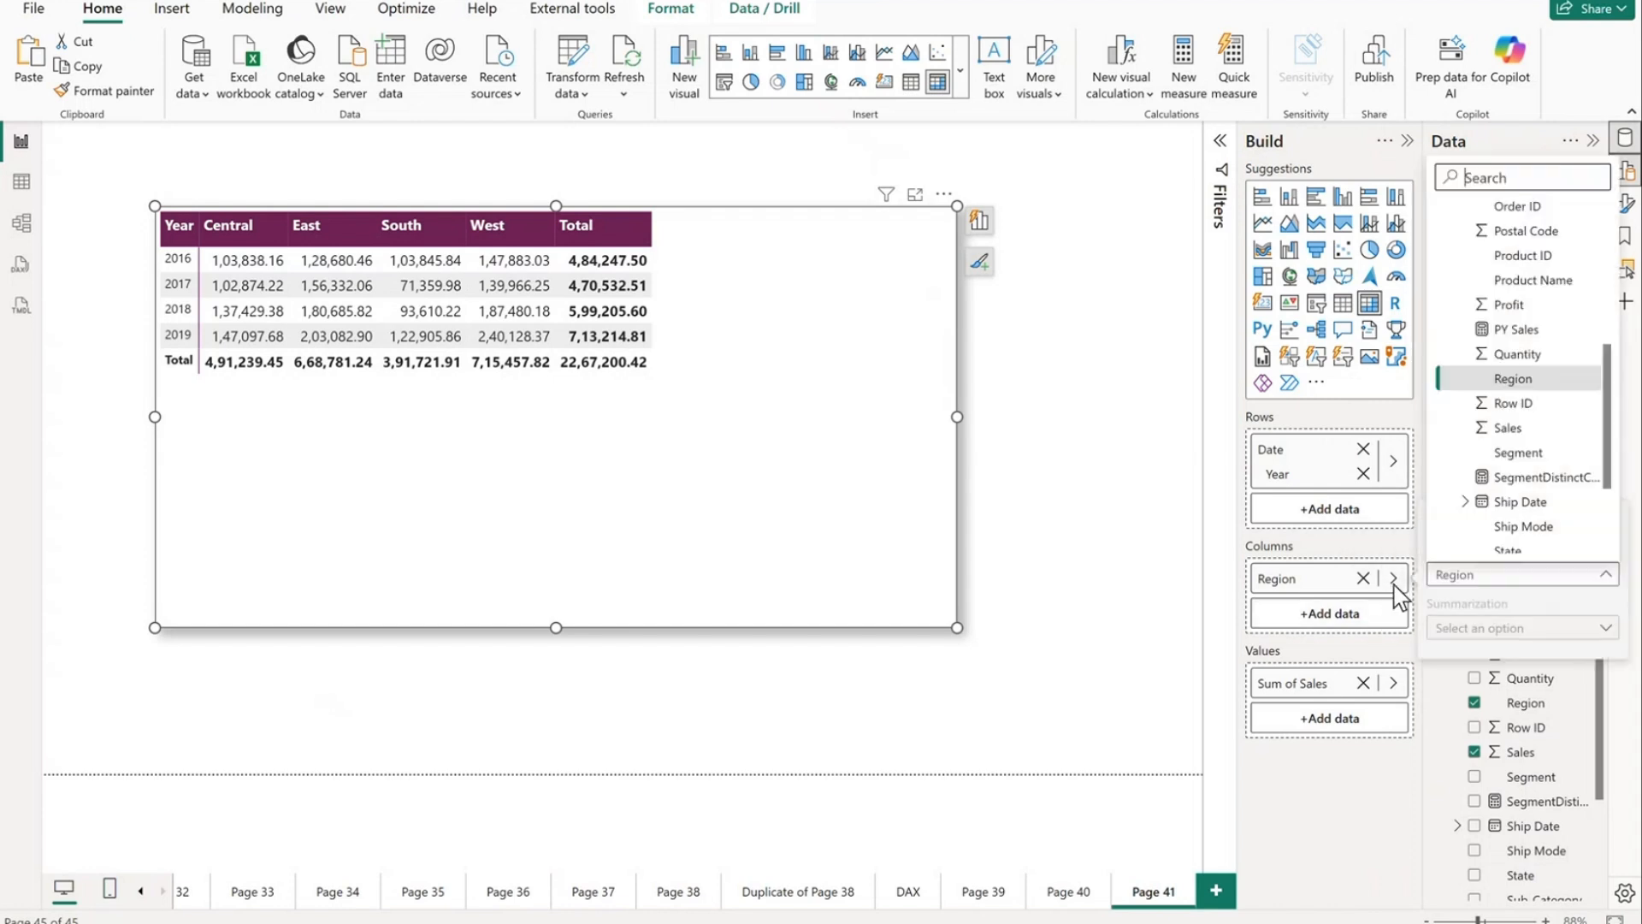
scroll(1502, 490, up, 5)
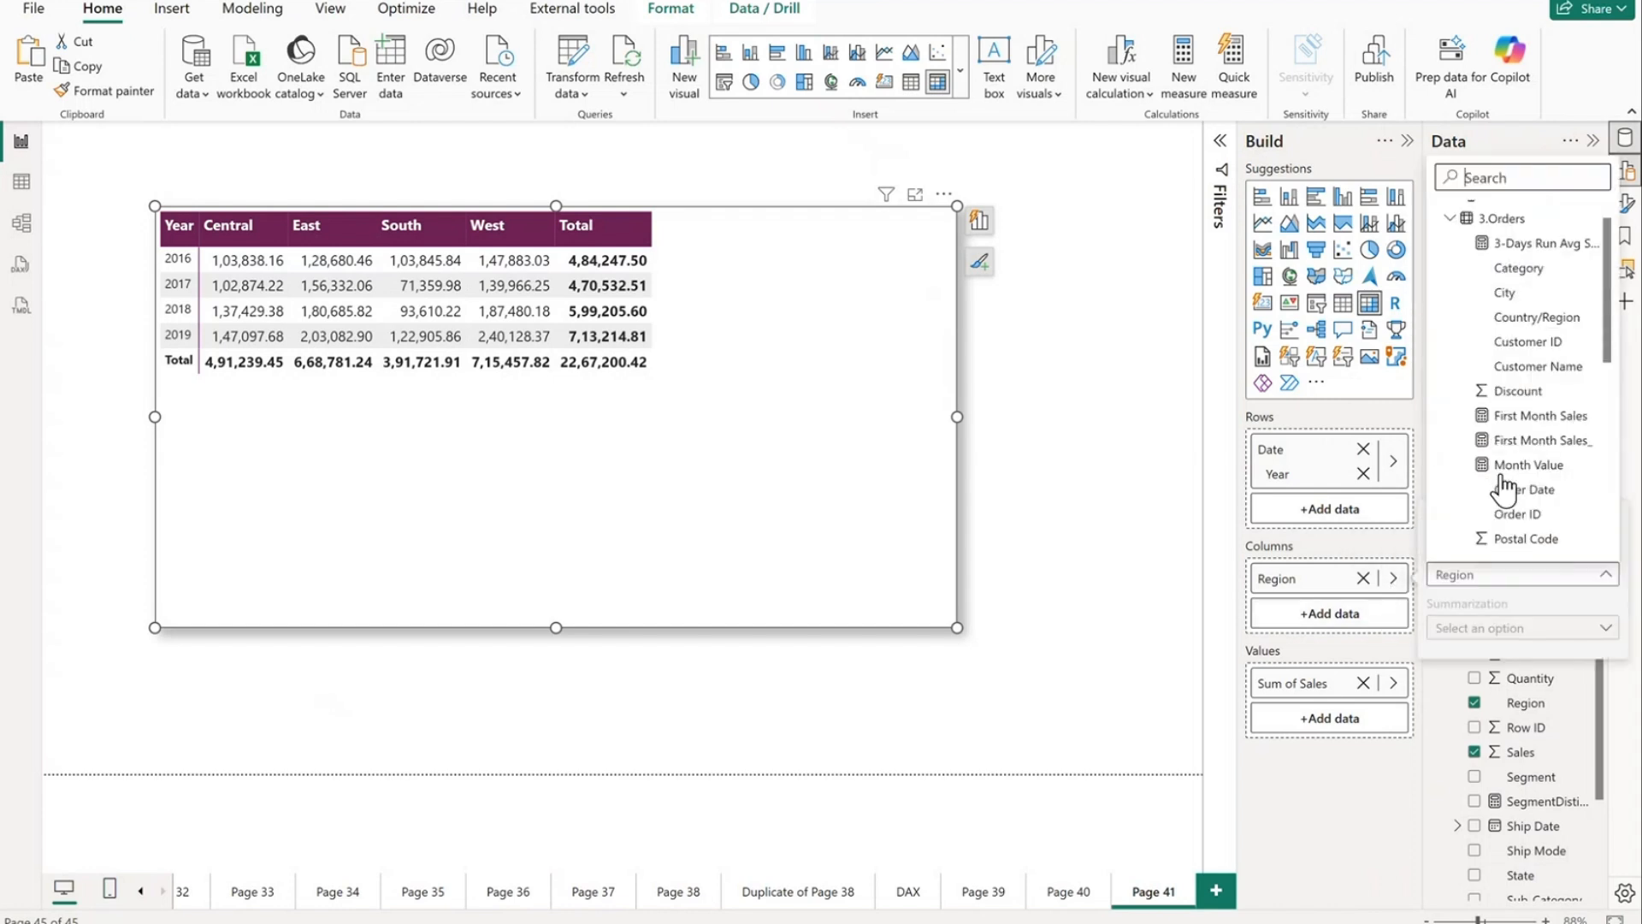
click(1519, 271)
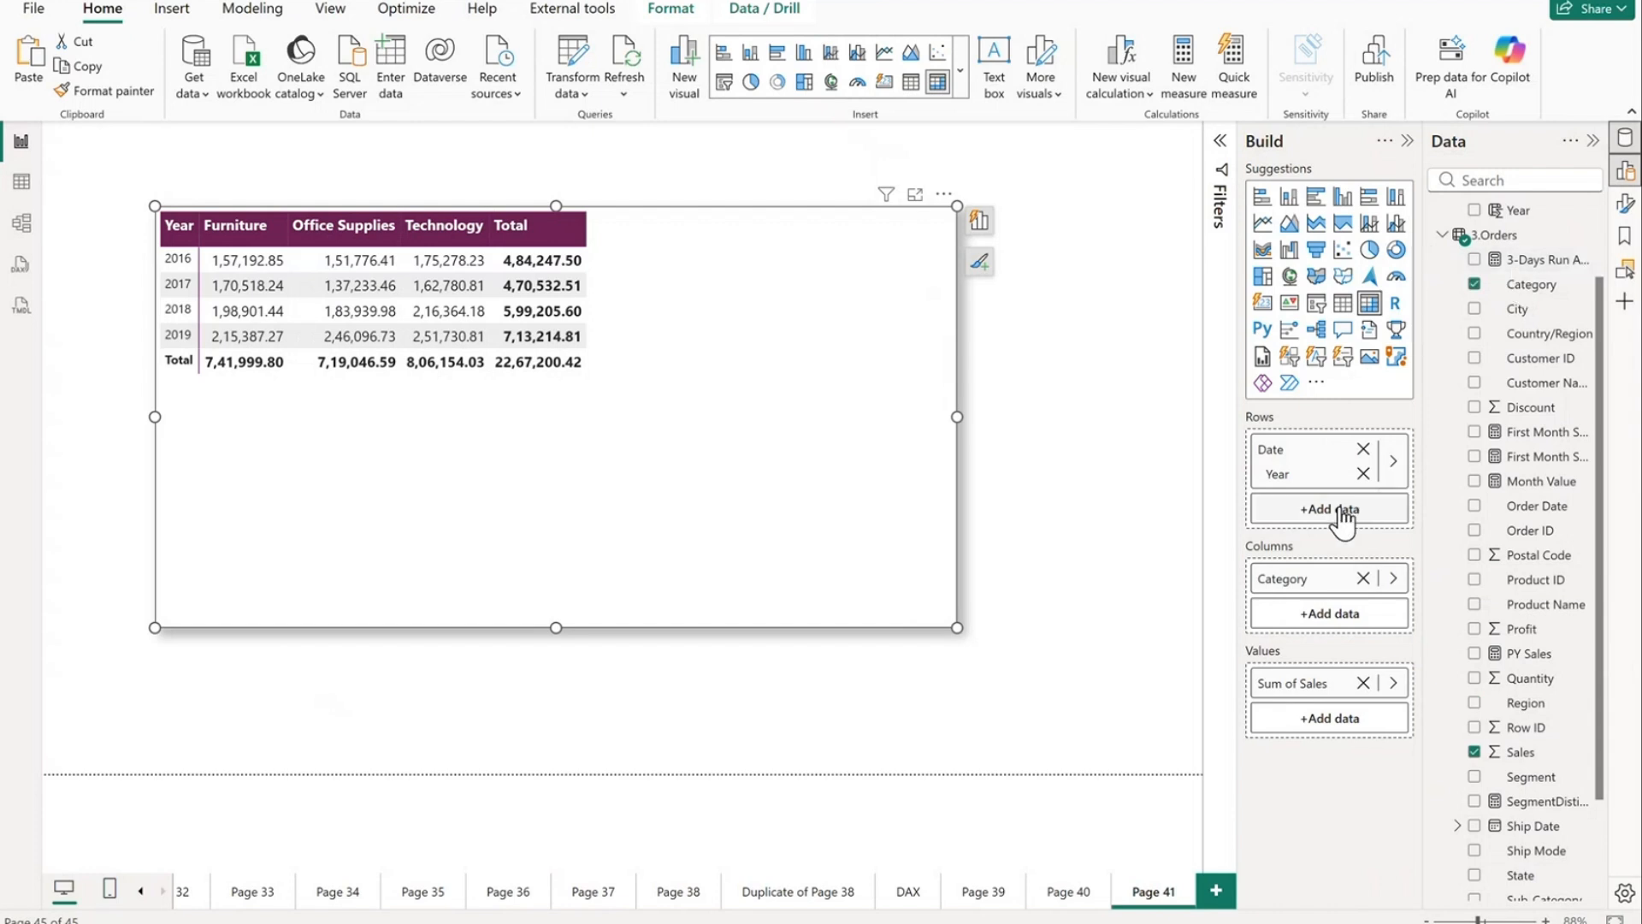
Step: Add Month Number from 3.DateTB below Year in the matrix rows and make the matrix taller
scroll(1522, 359, up, 2)
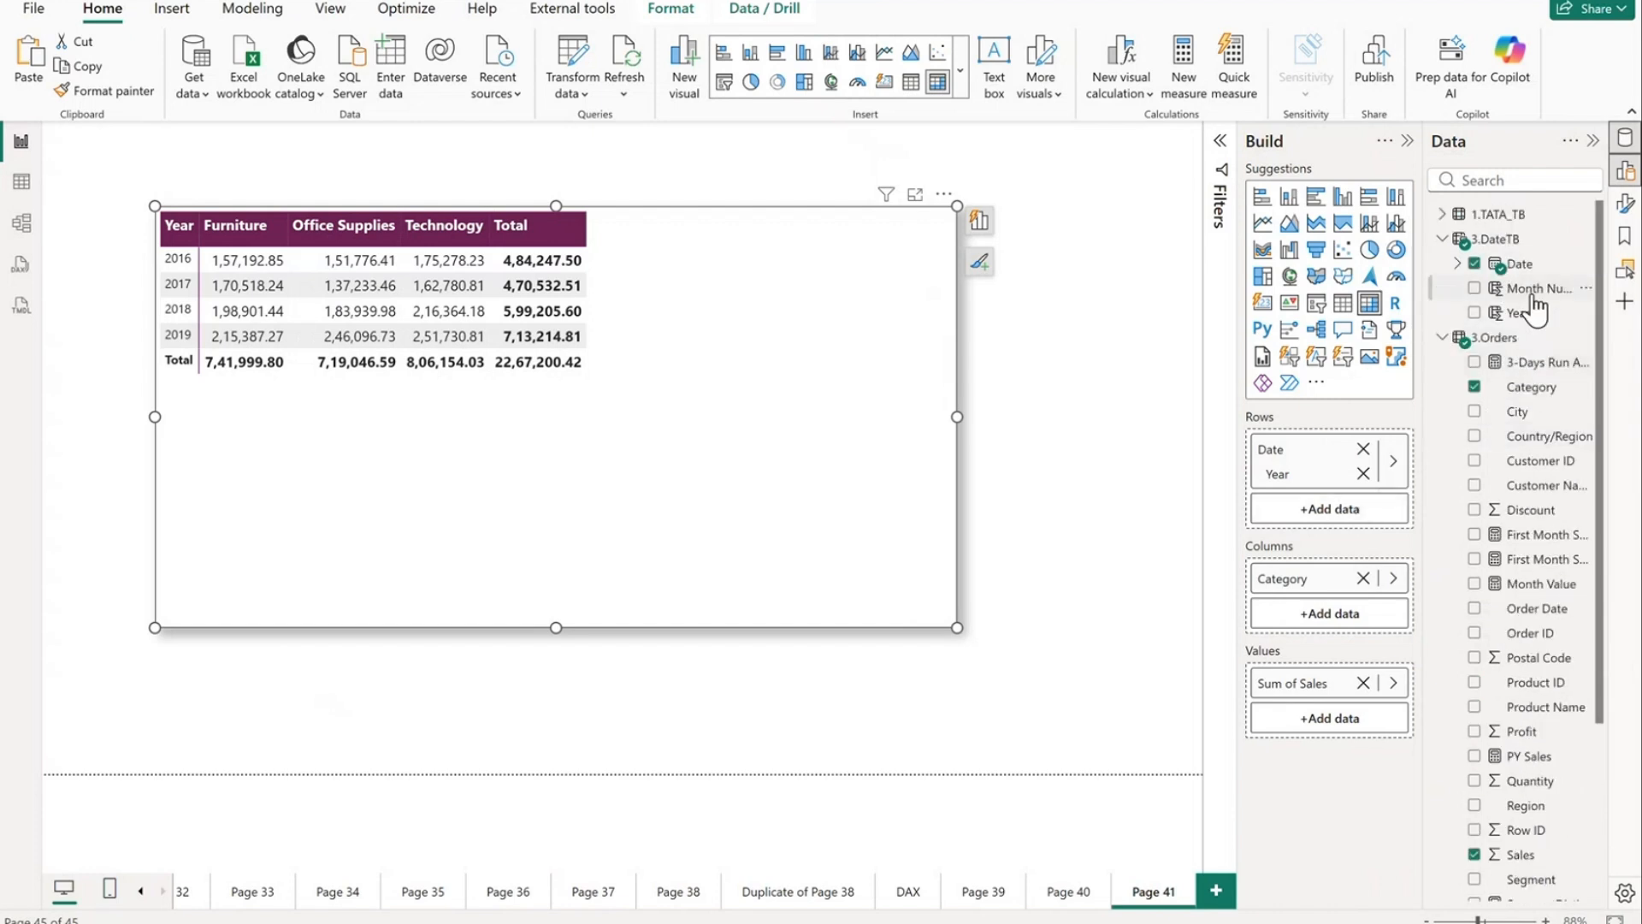
drag(1537, 288, 1338, 524)
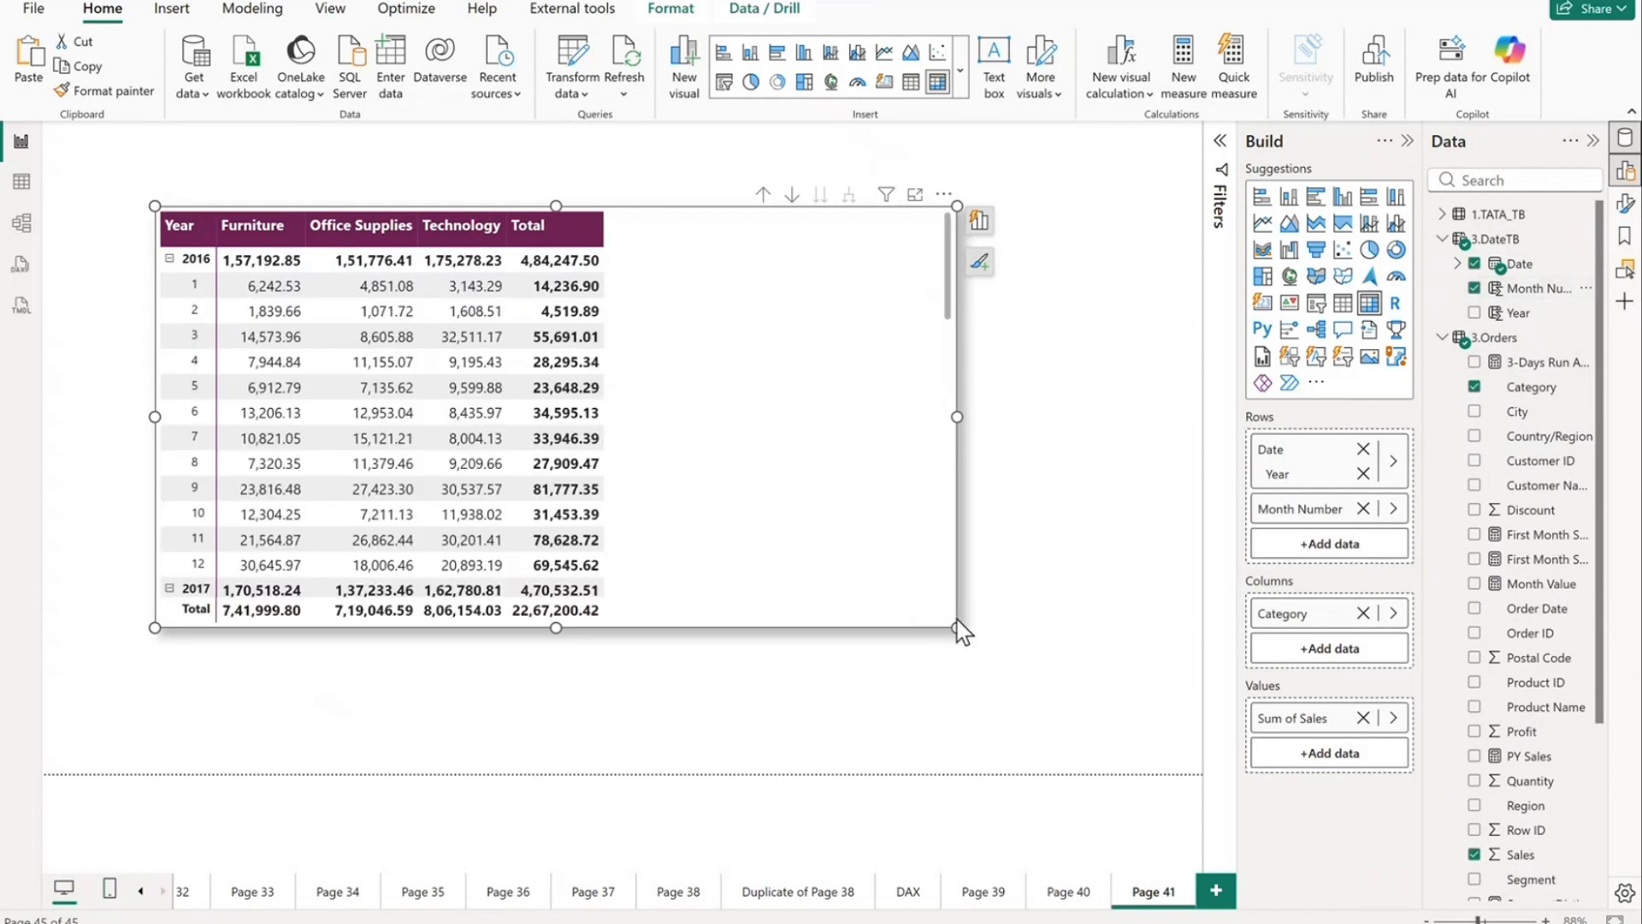
drag(956, 628, 943, 692)
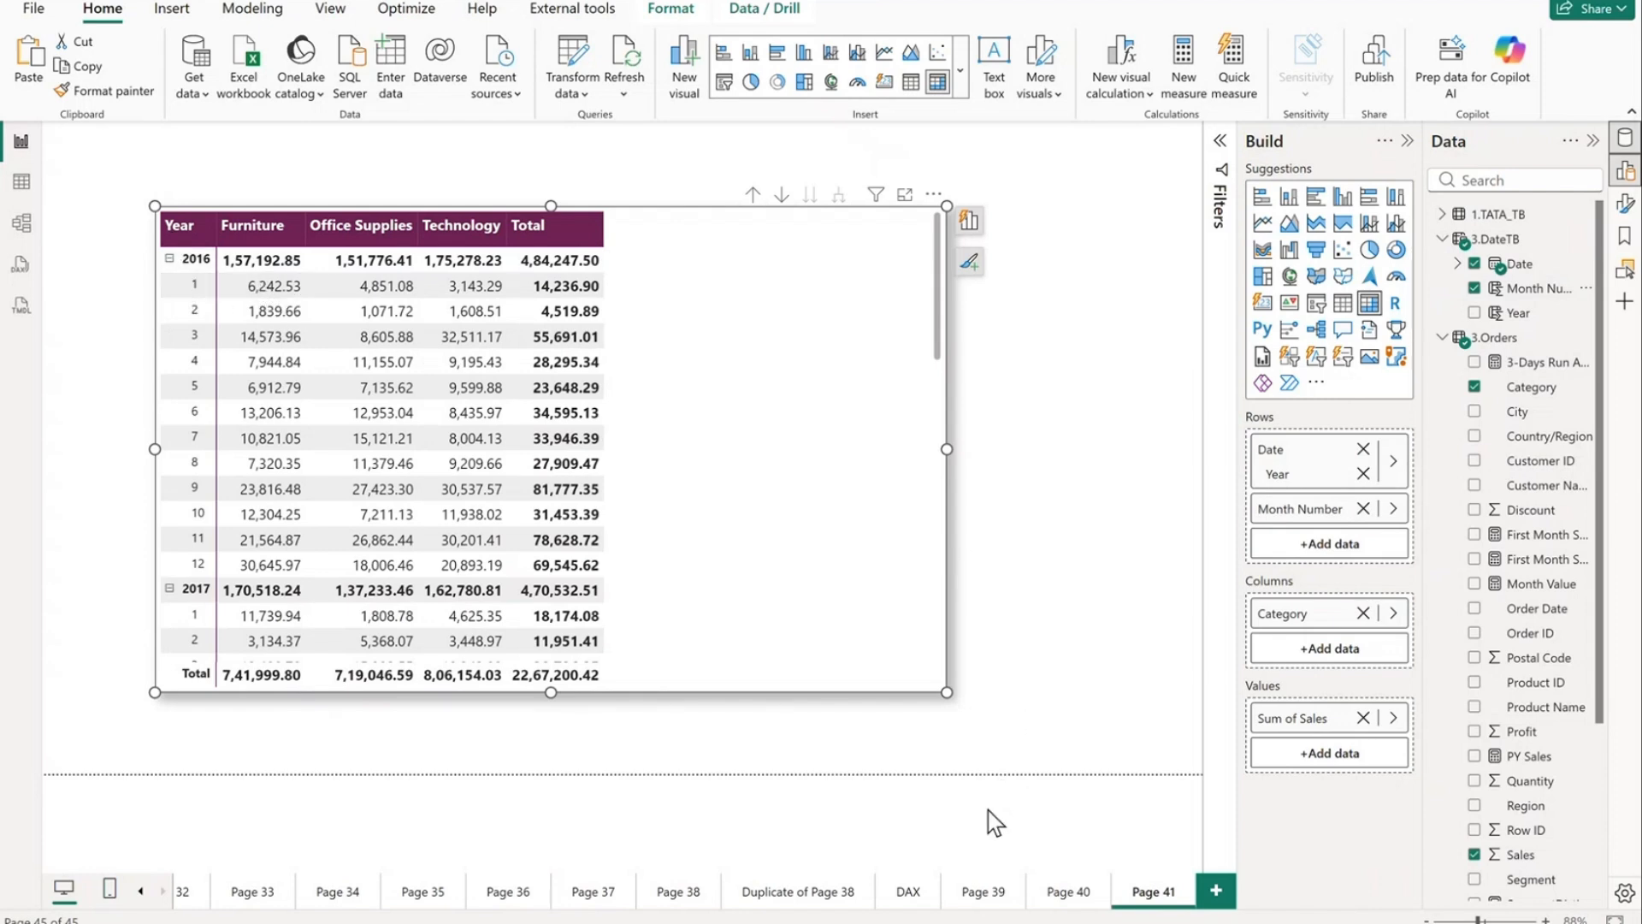
Step: Consult the function list on the DAX page and add a Moving average visual calculation named Moving average Sales to the Page 41 matrix
click(908, 894)
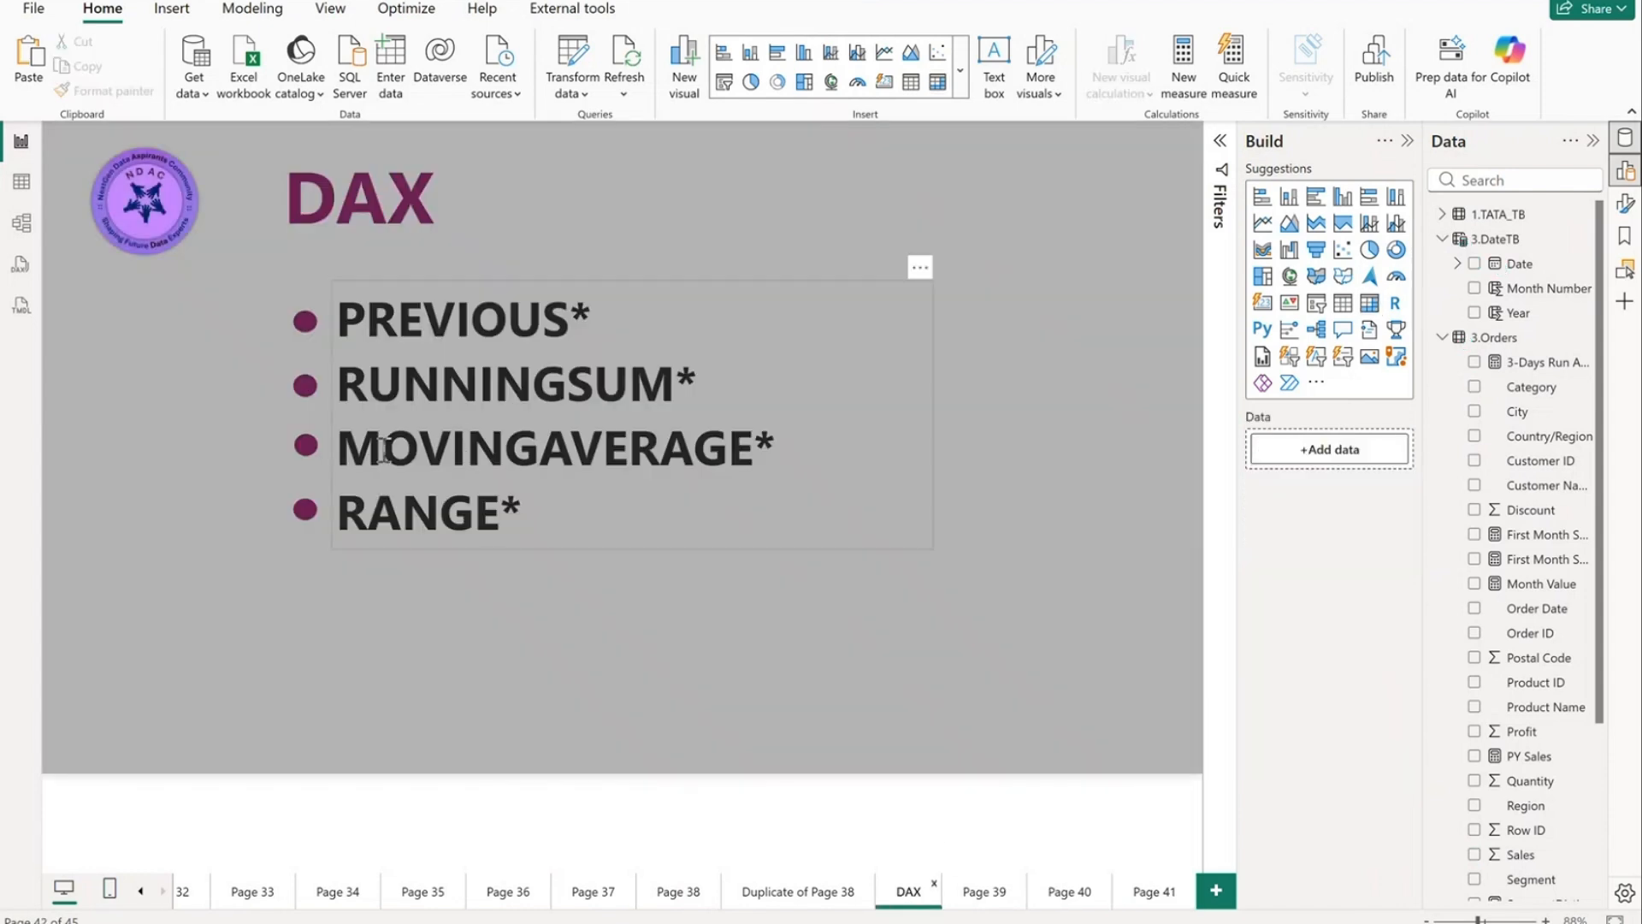
click(1154, 892)
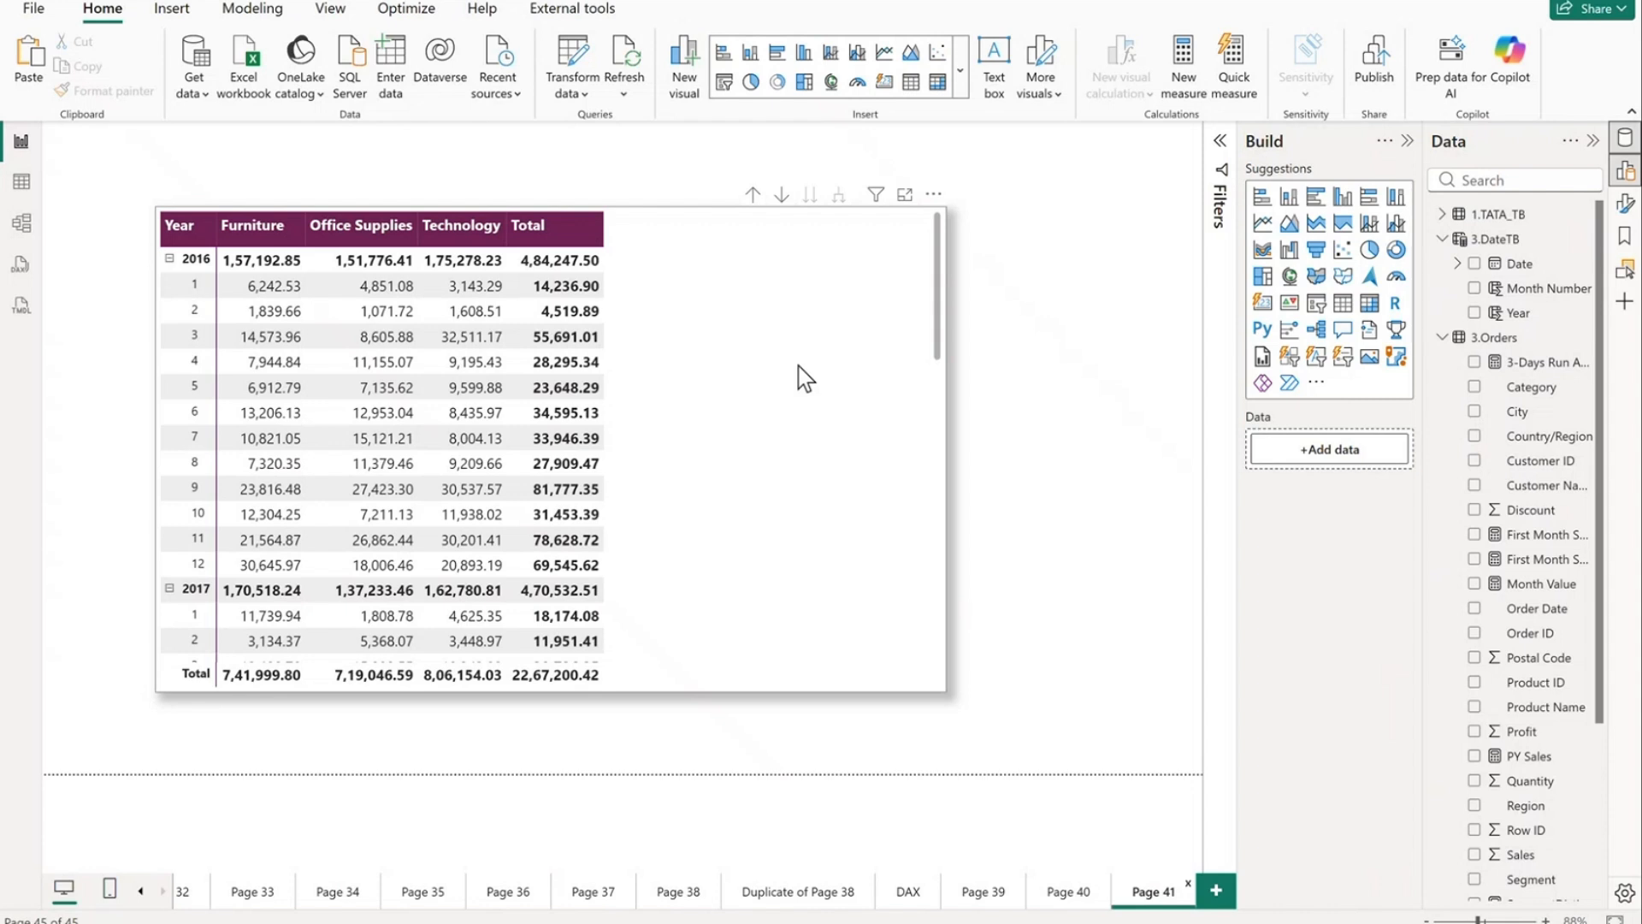
click(933, 195)
mouse_move(1095, 415)
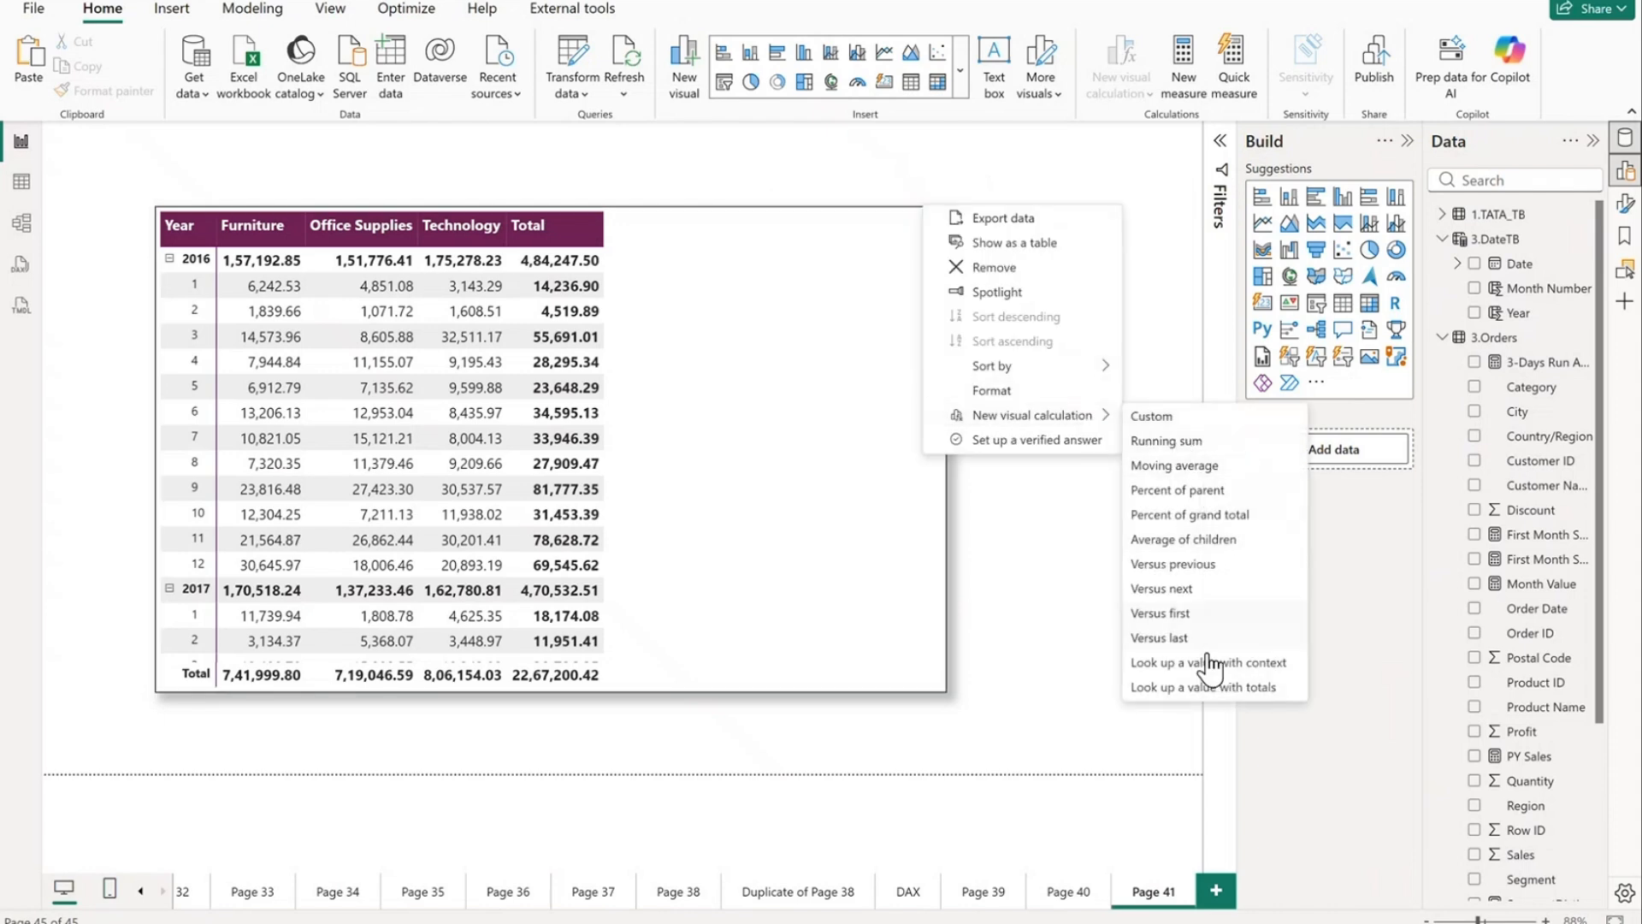
click(1206, 468)
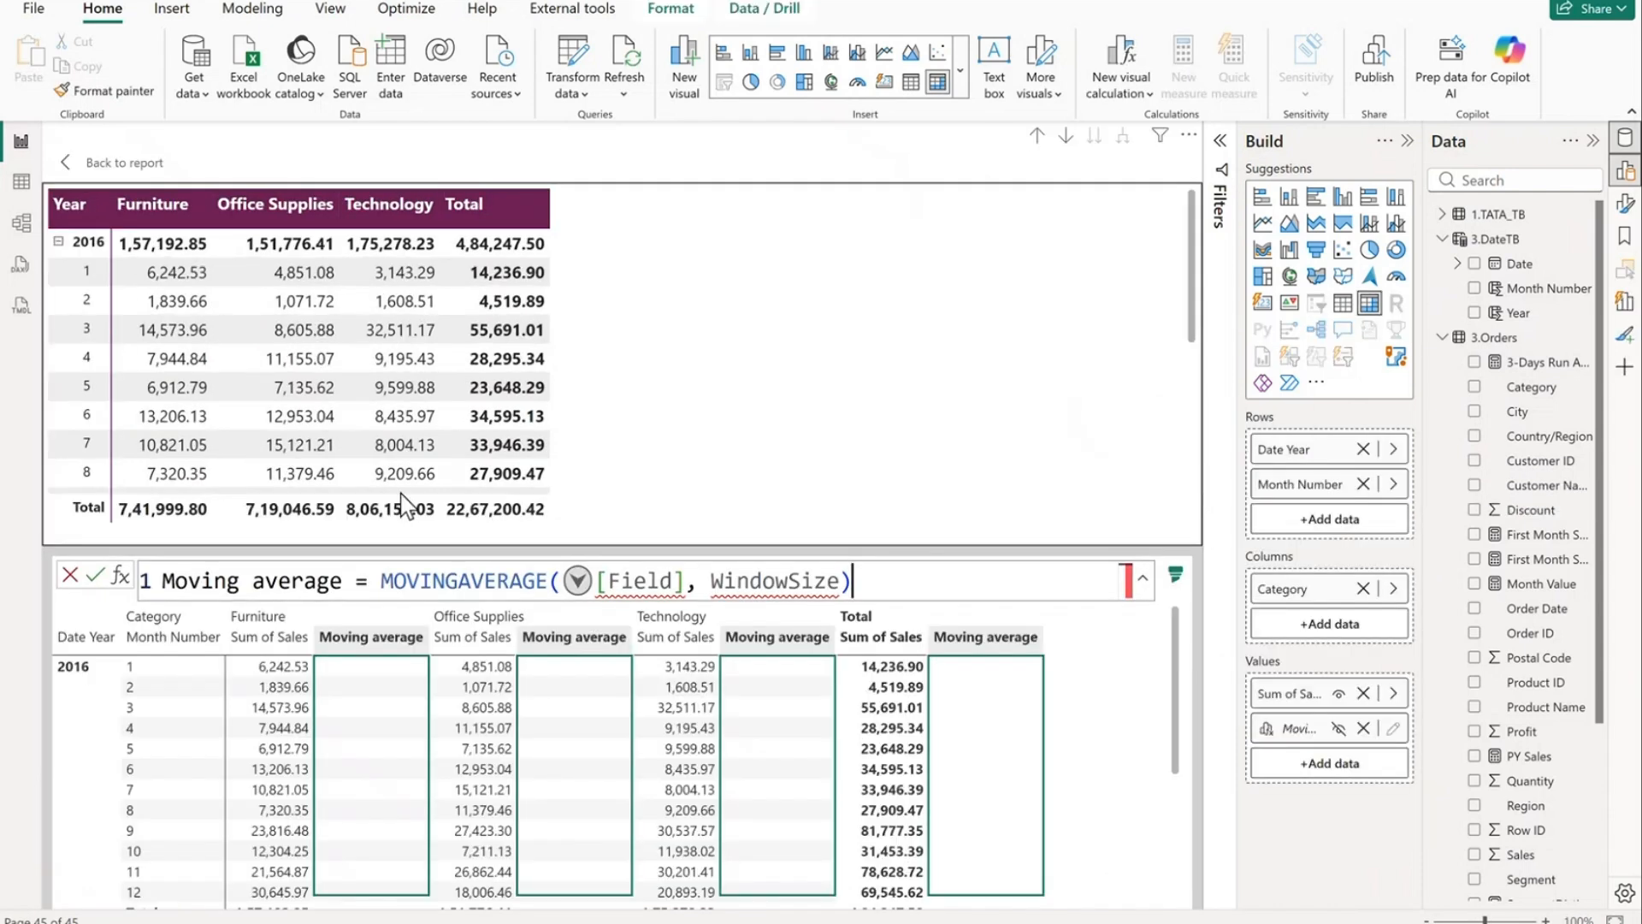
double_click(359, 598)
click(362, 599)
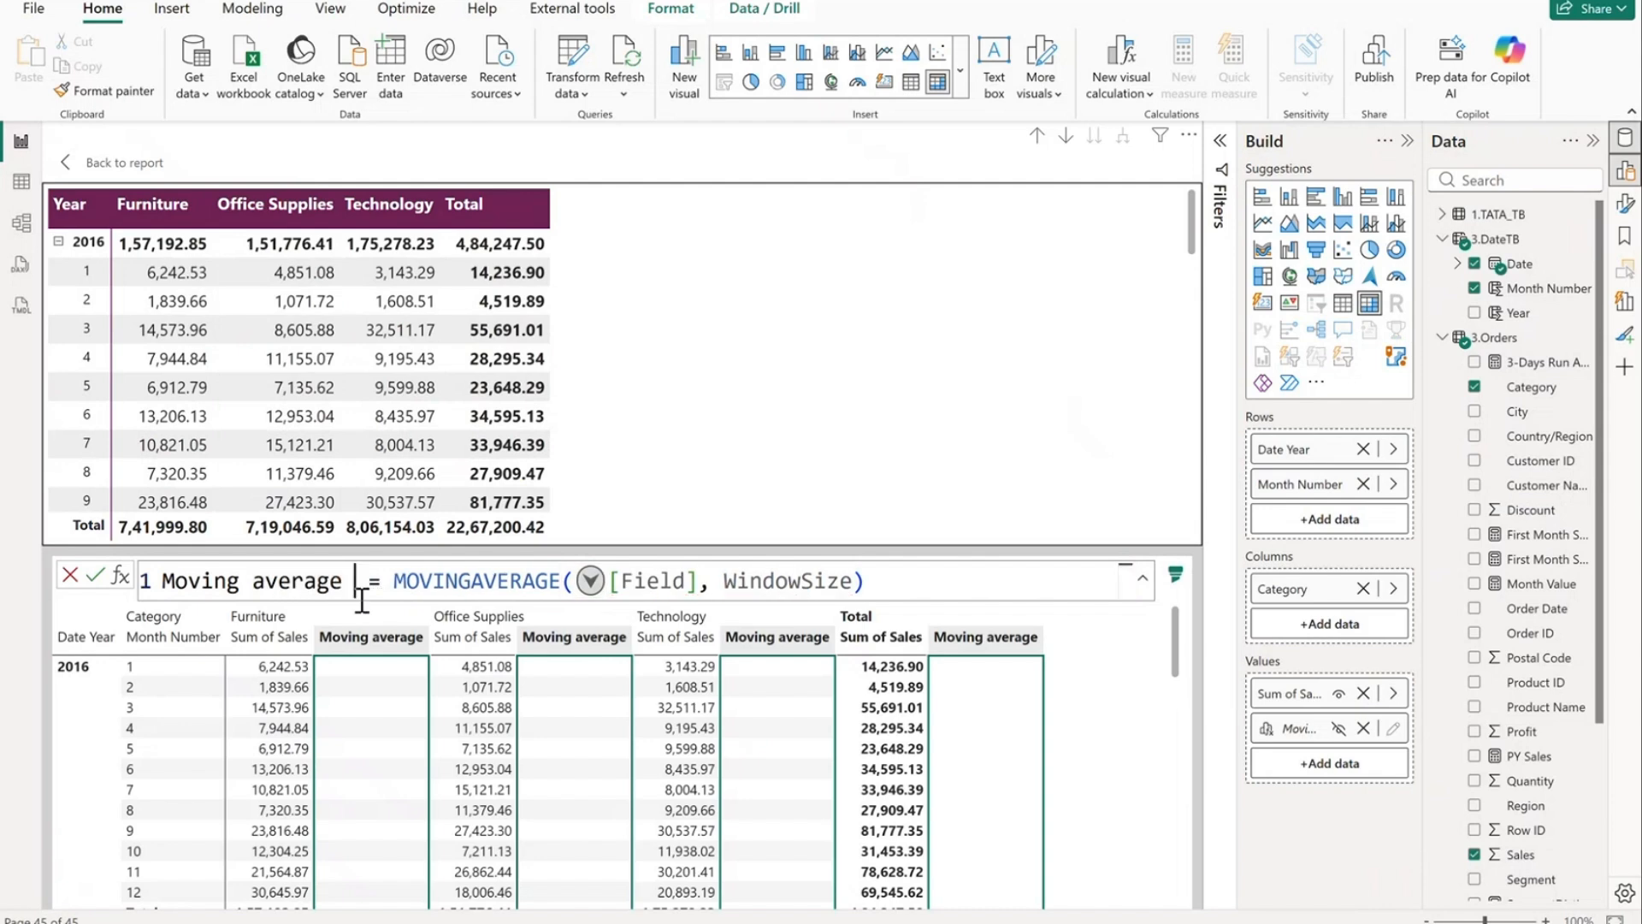
text(Sales)
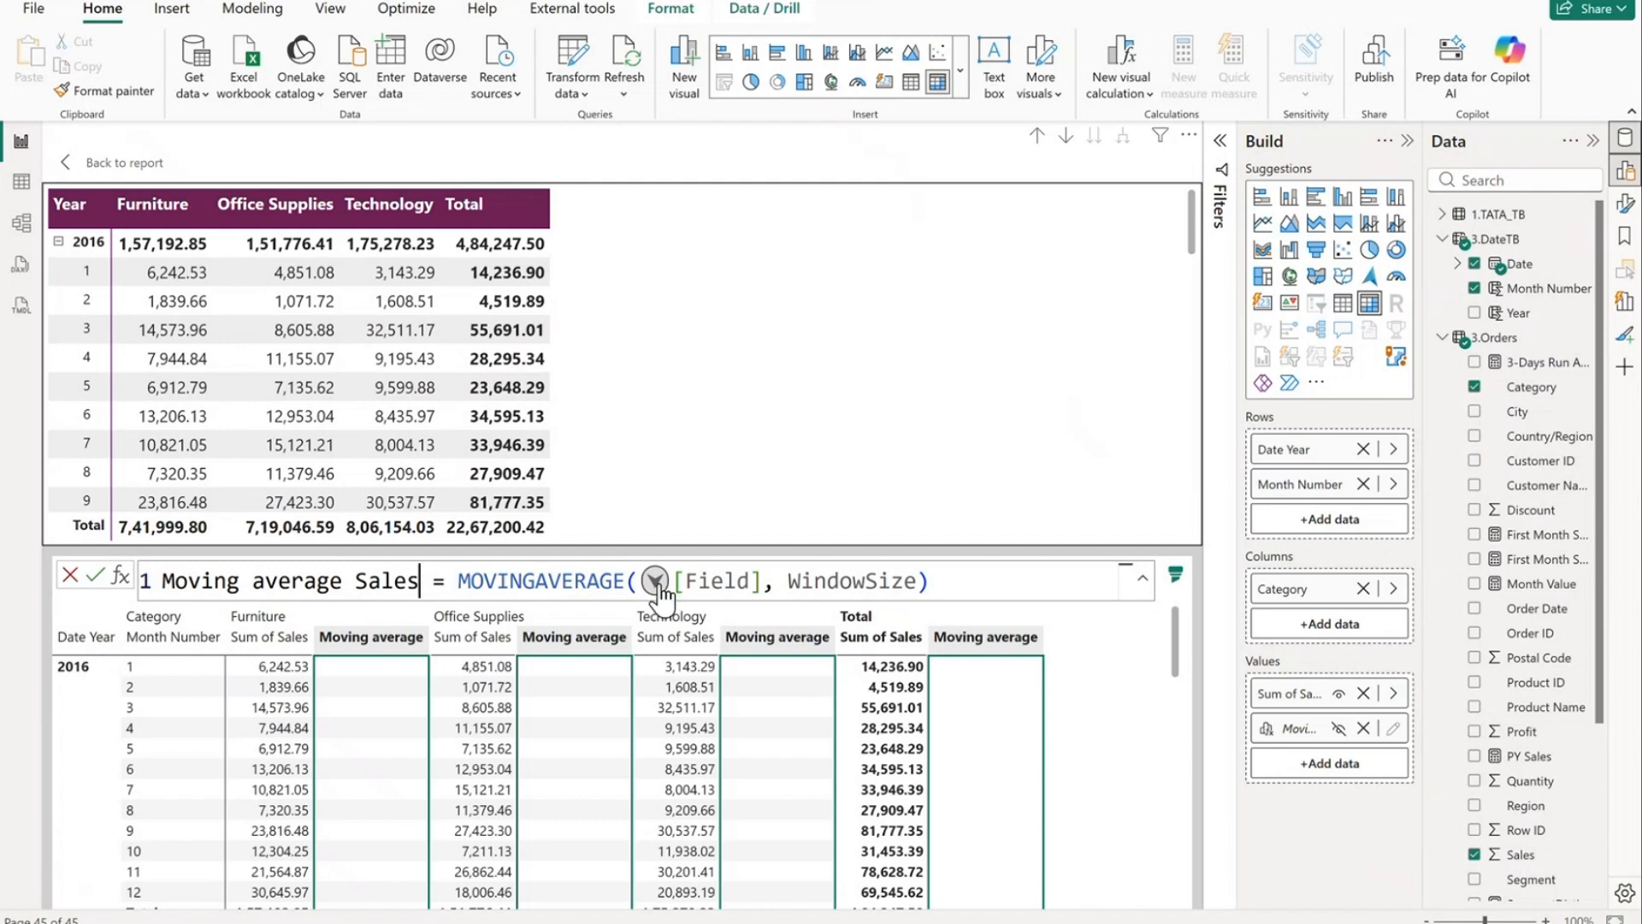
Step: Set the MOVINGAVERAGE field to Sum of Sales and the window size to 6, commit the calculation and return to the report
click(656, 585)
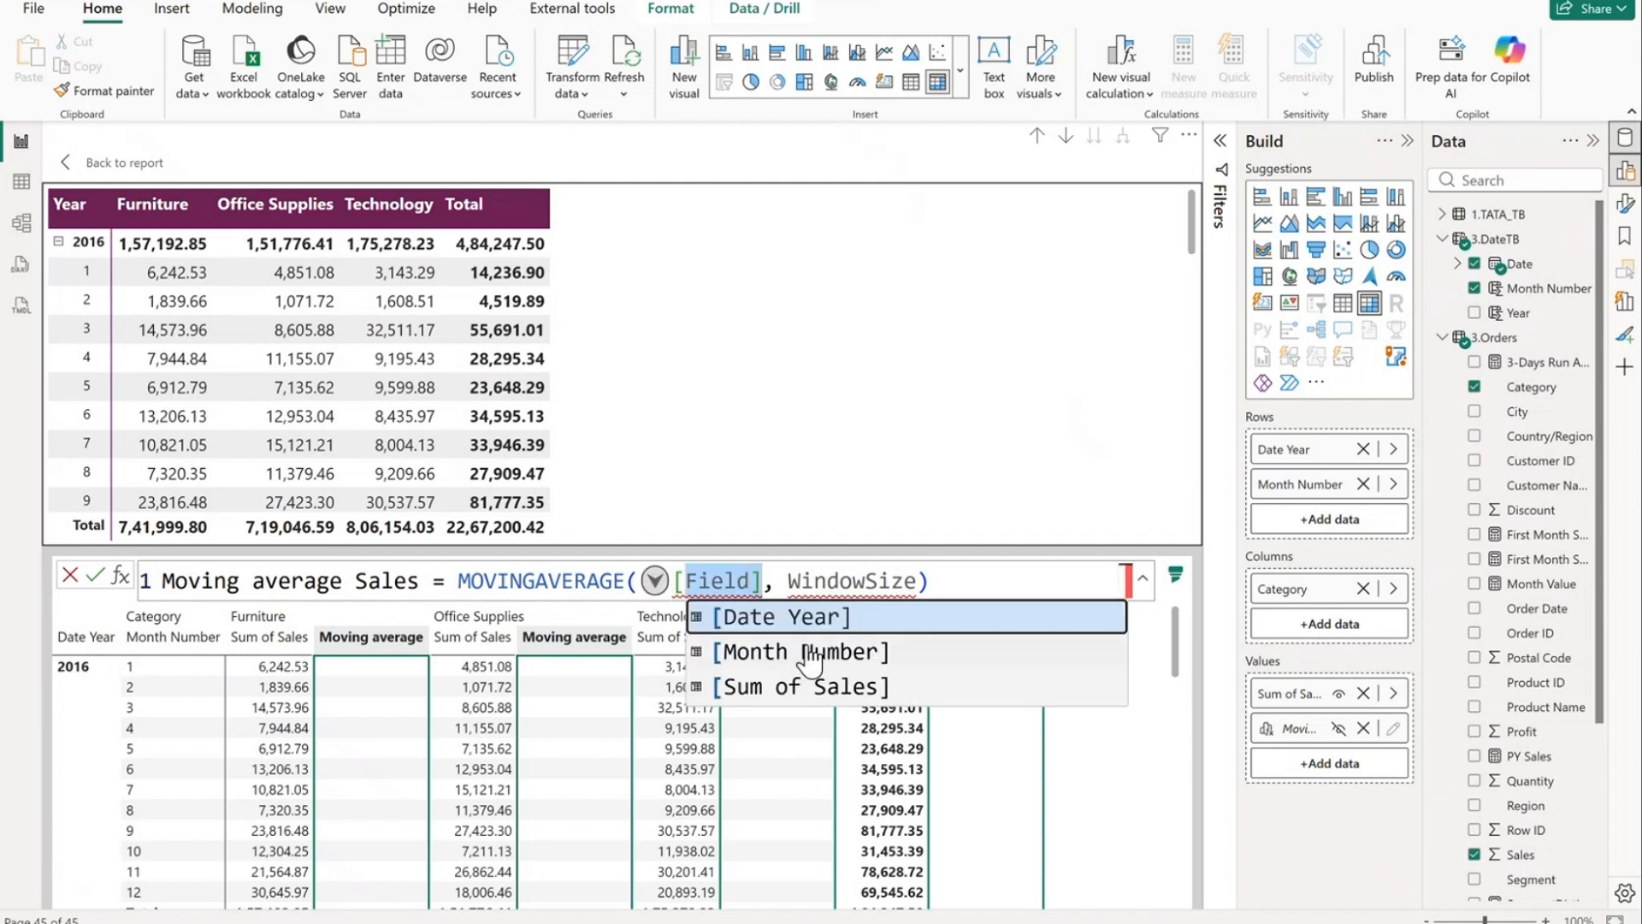
click(804, 687)
drag(1014, 582, 877, 581)
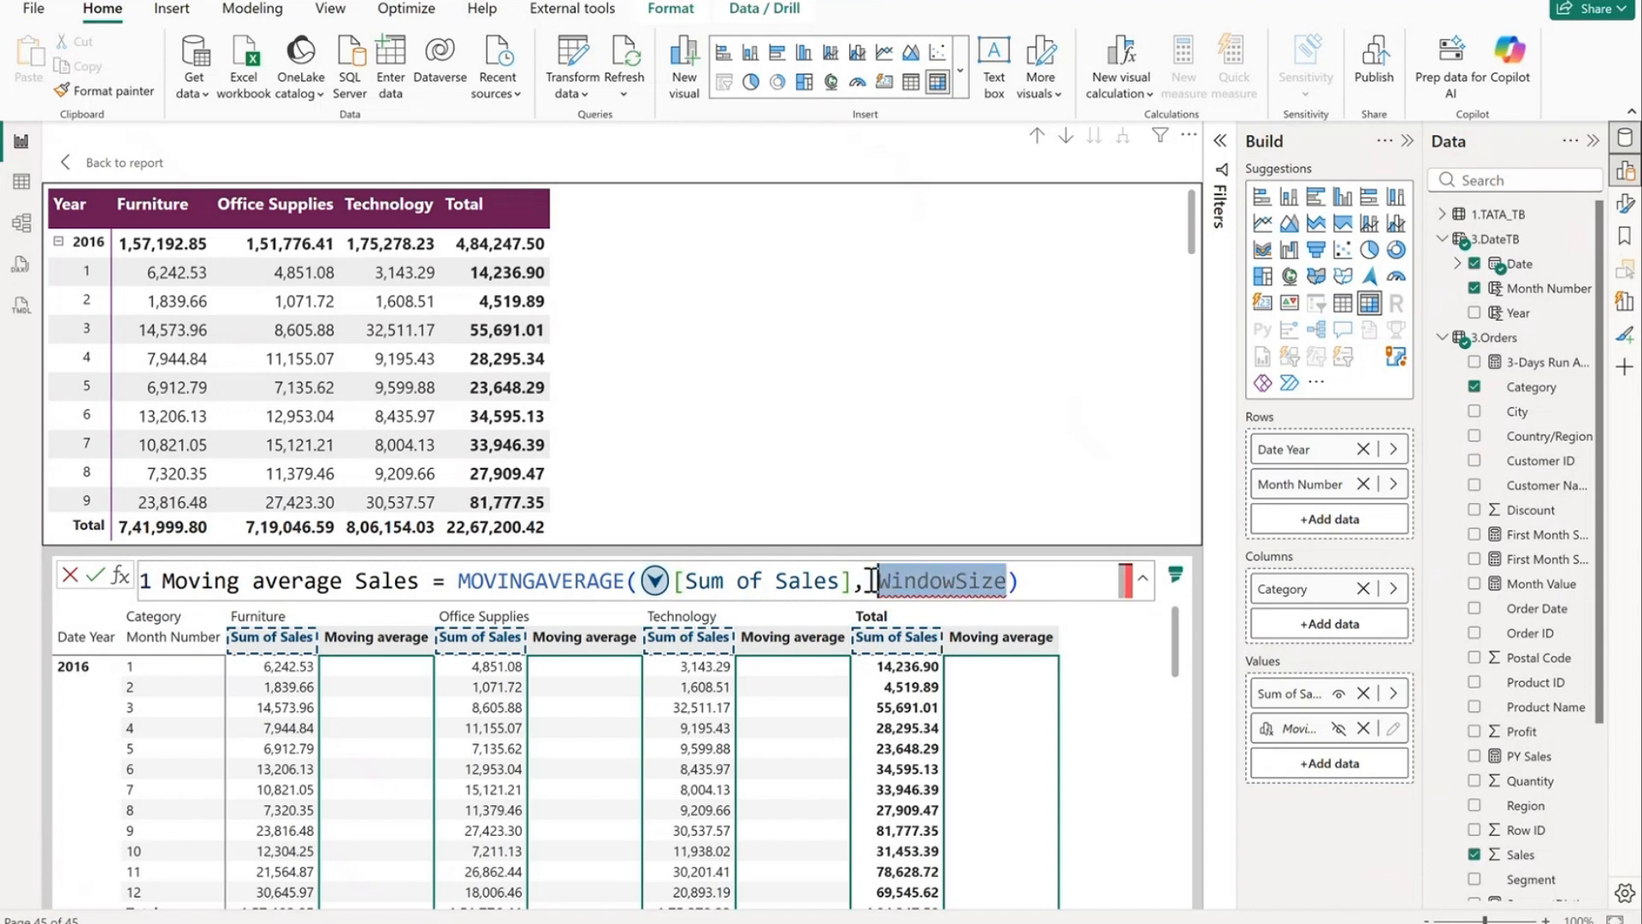
text(6)
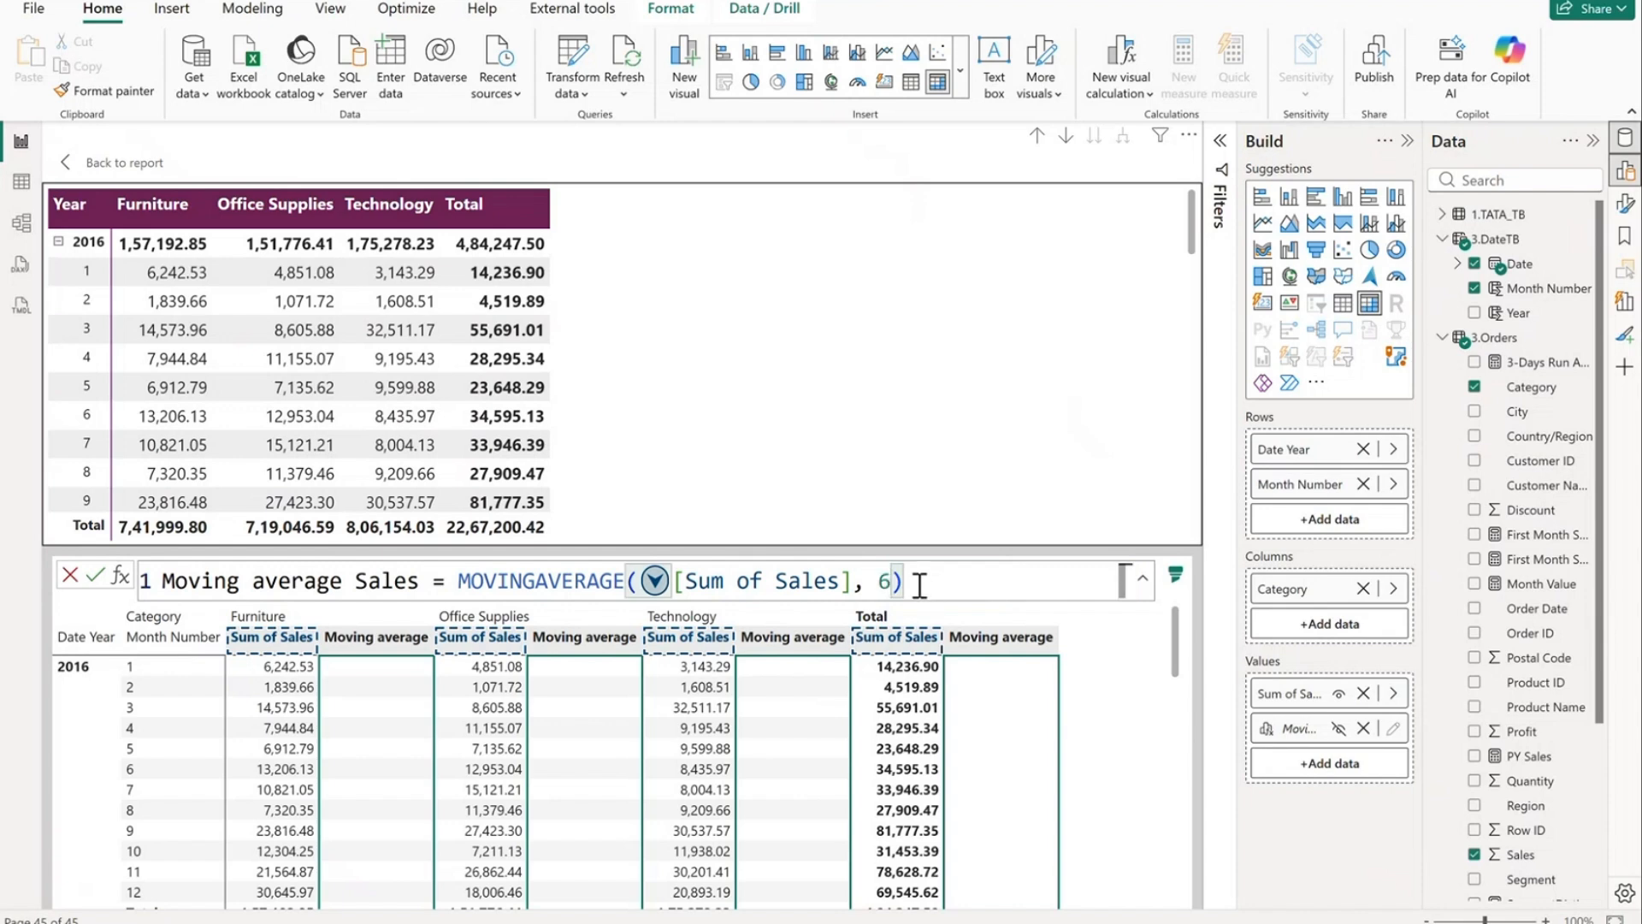
click(95, 576)
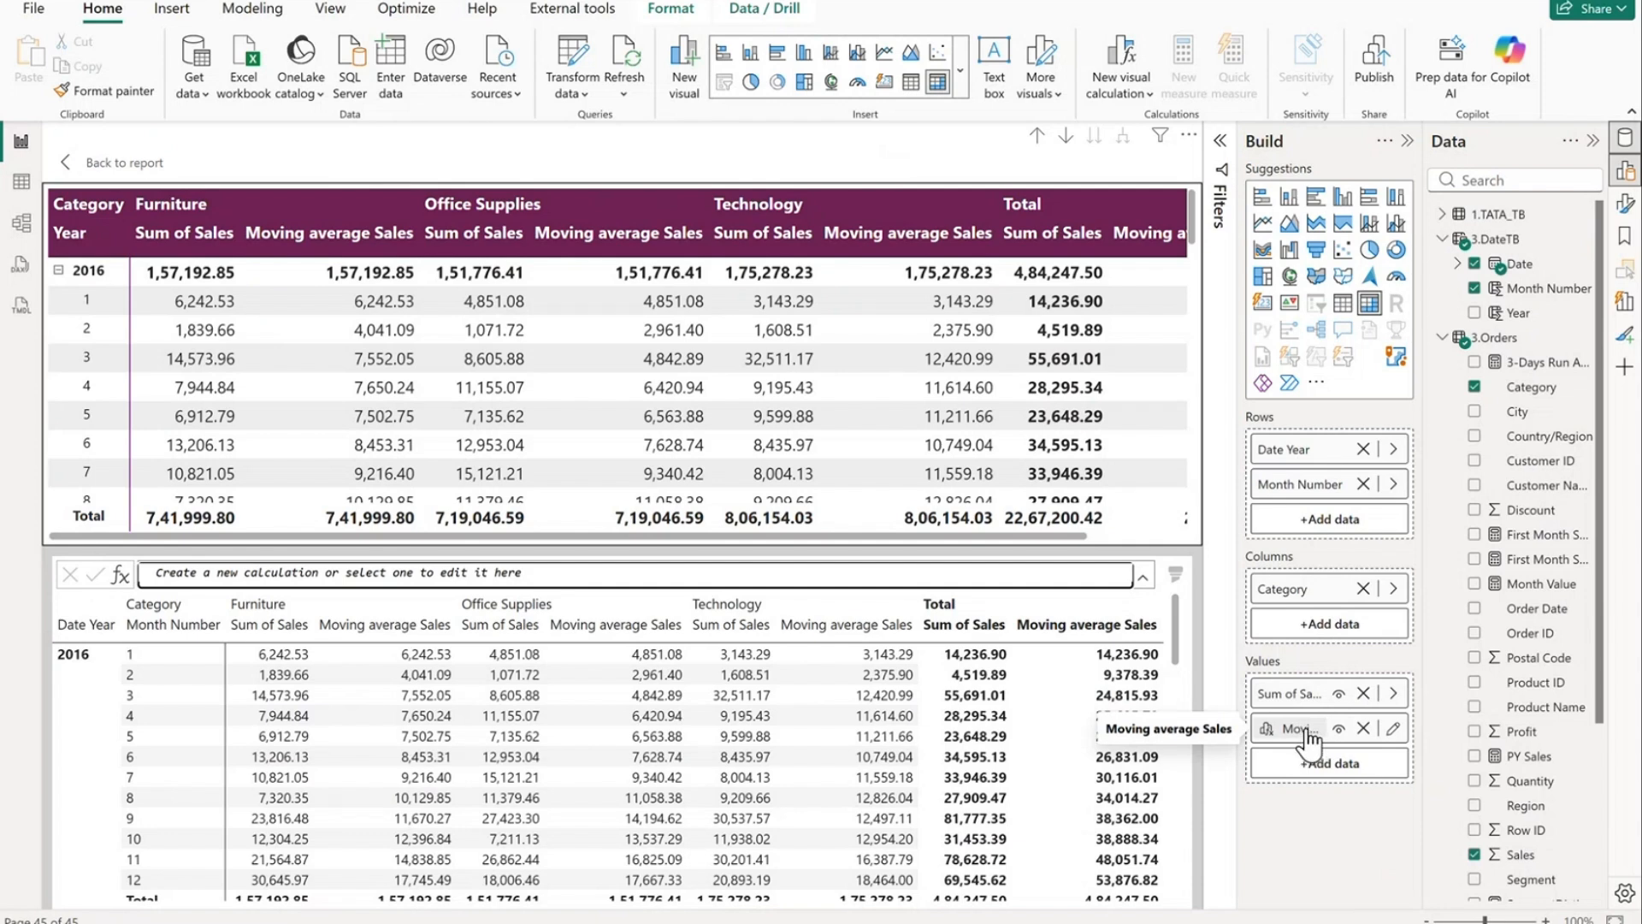
click(65, 167)
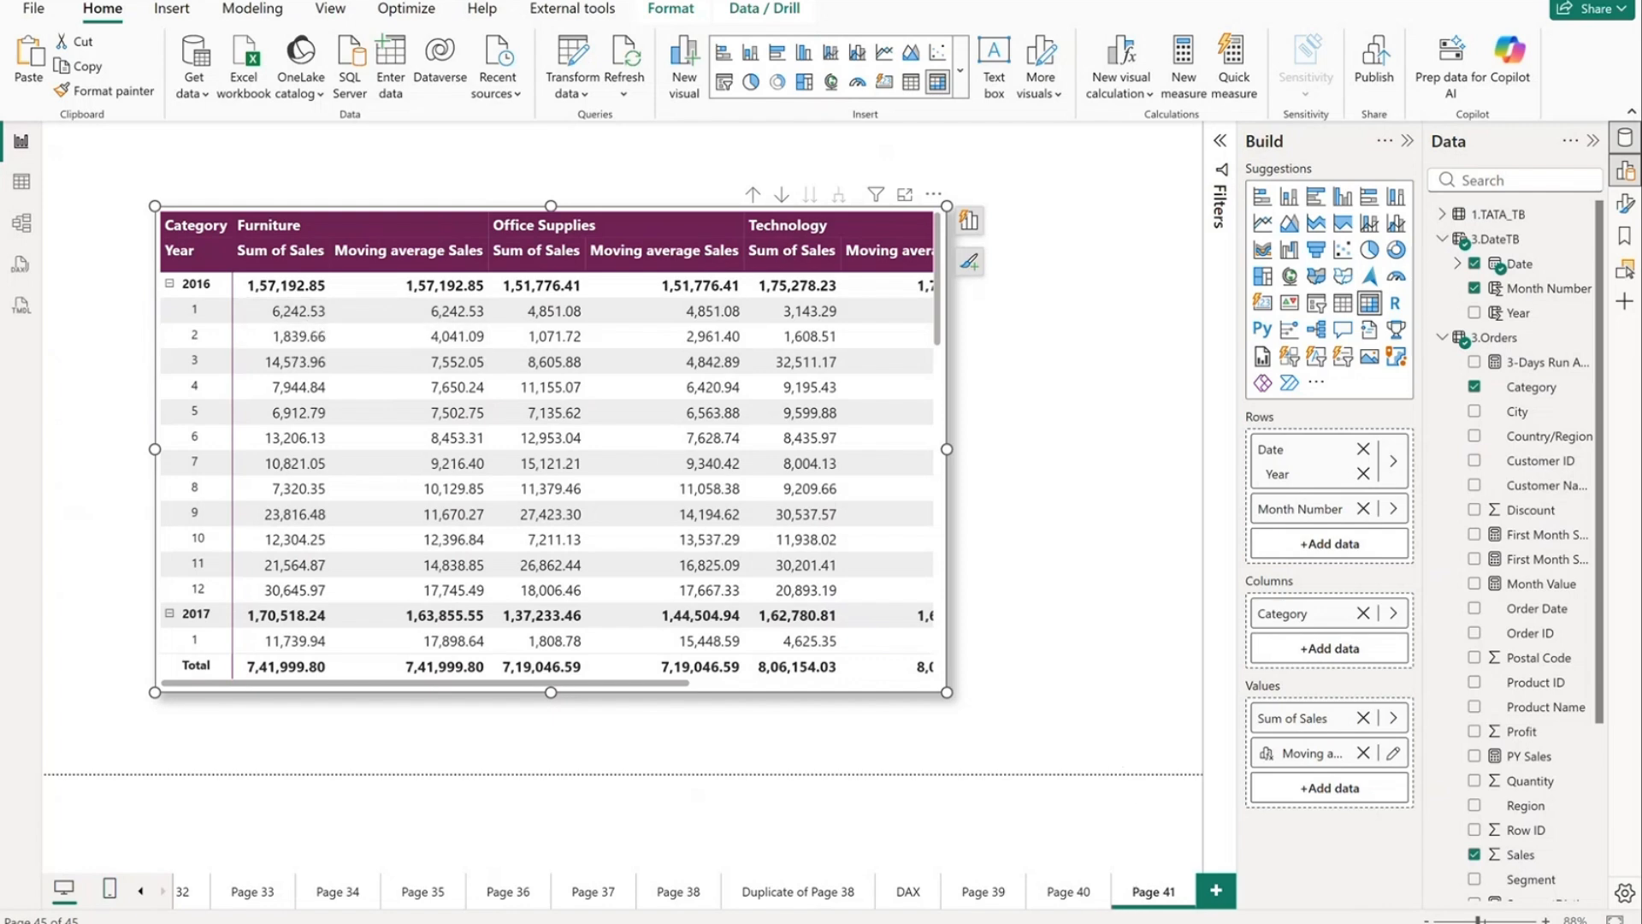
Step: Switch to Calculator, clear it and enter Furniture's January 2016 sales, 6242.53, as the first number of an addition
key(alt+Tab)
click(1403, 361)
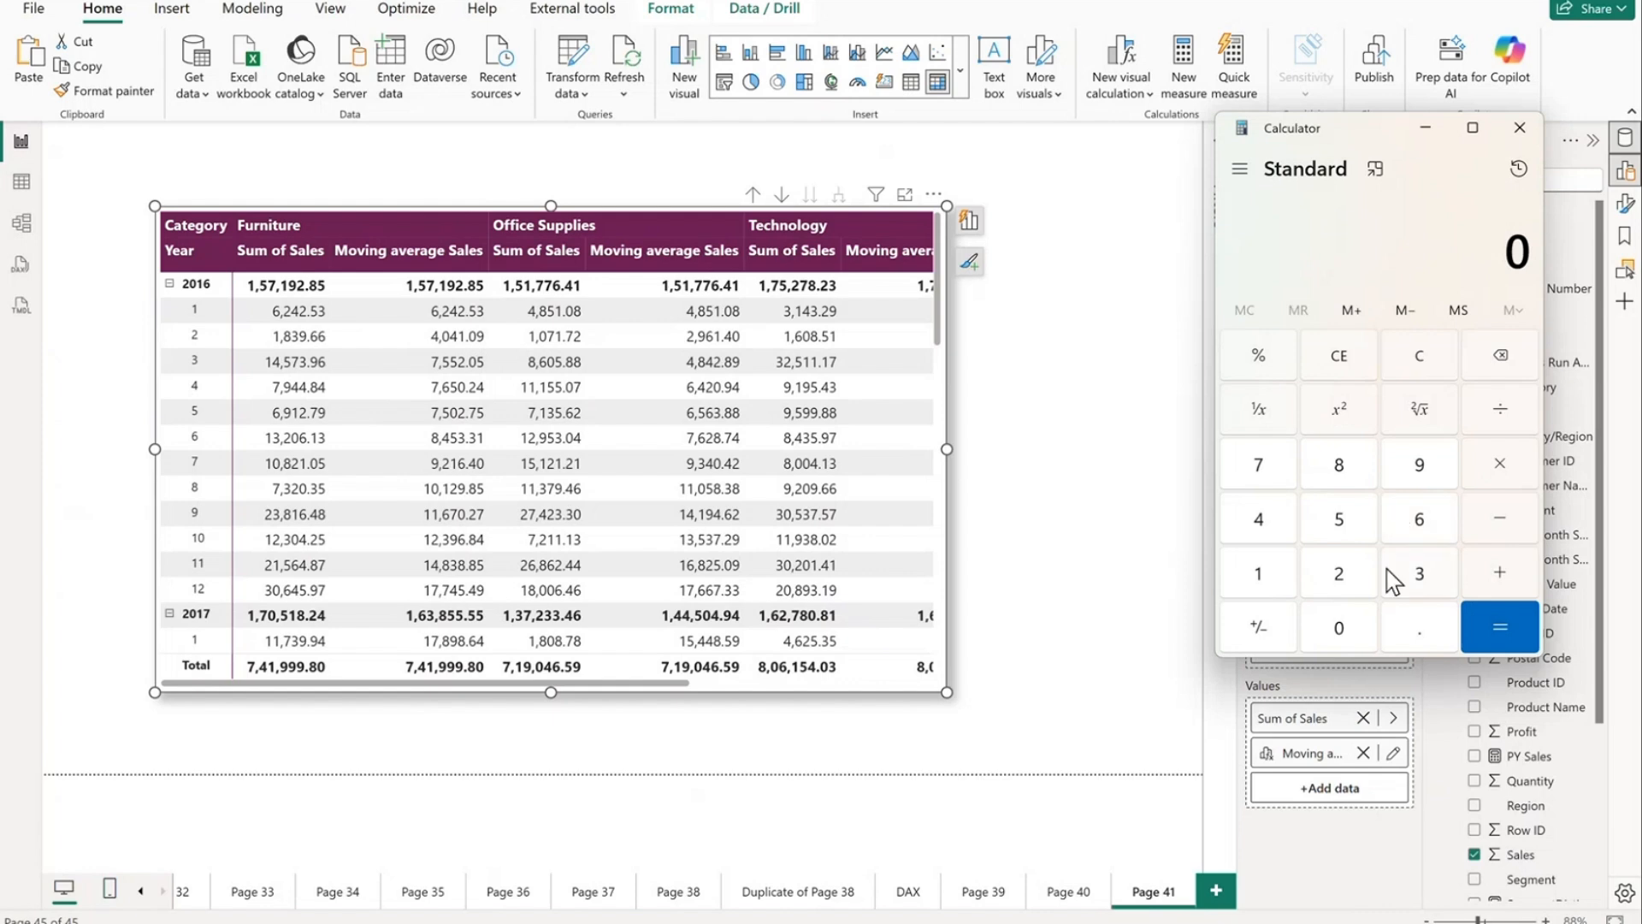
click(1420, 524)
click(1341, 584)
key(4)
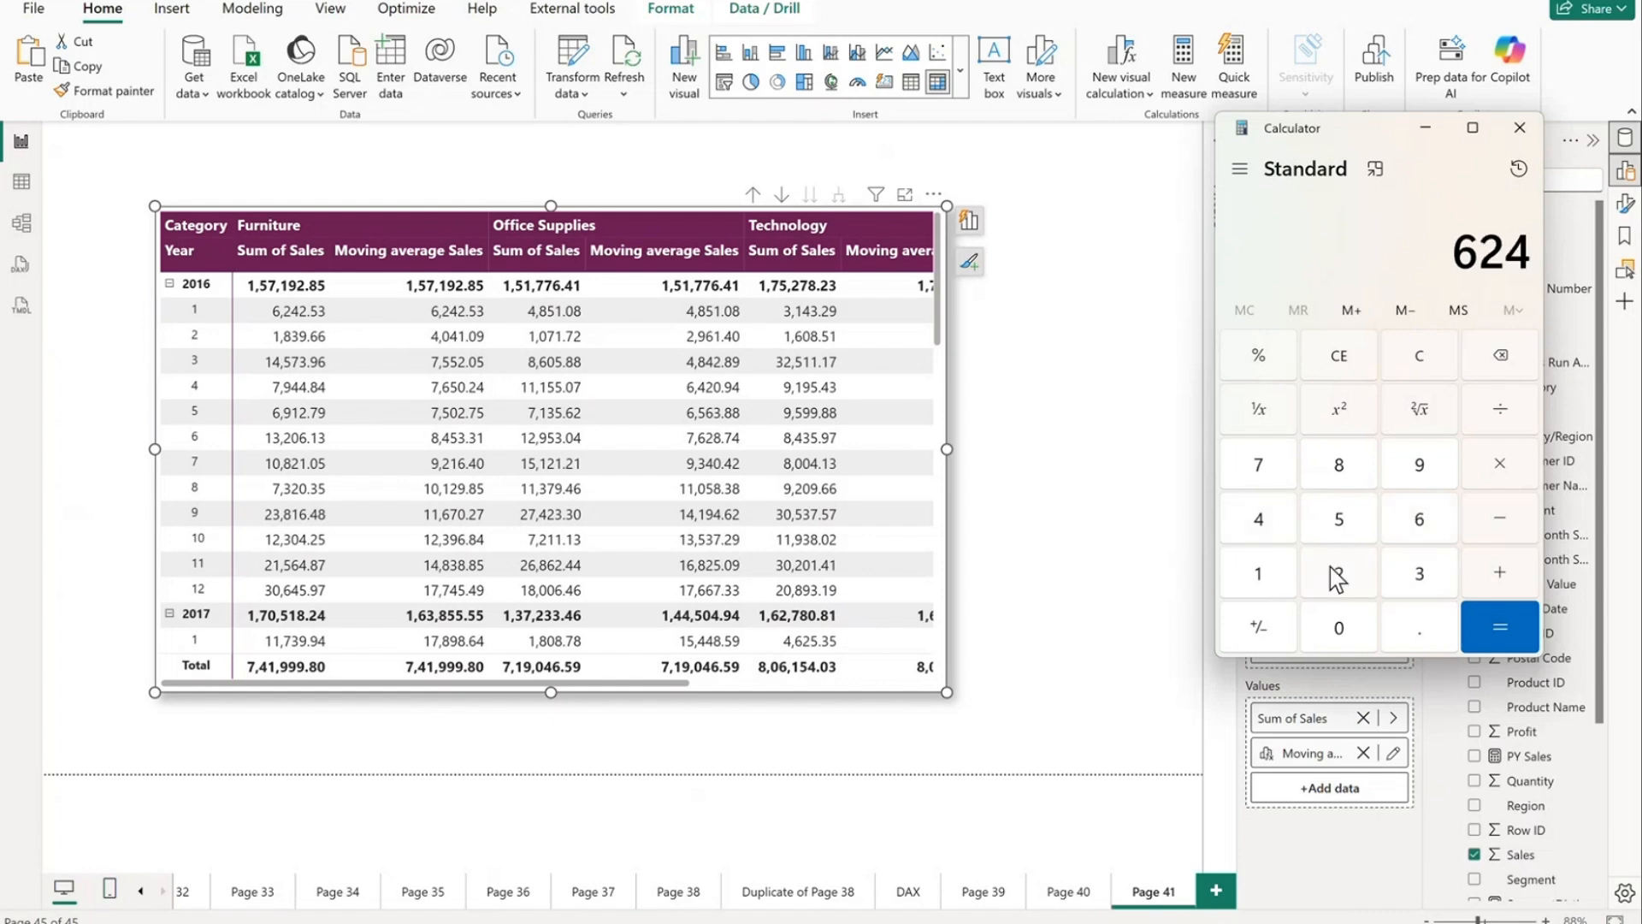
click(1339, 580)
click(1406, 631)
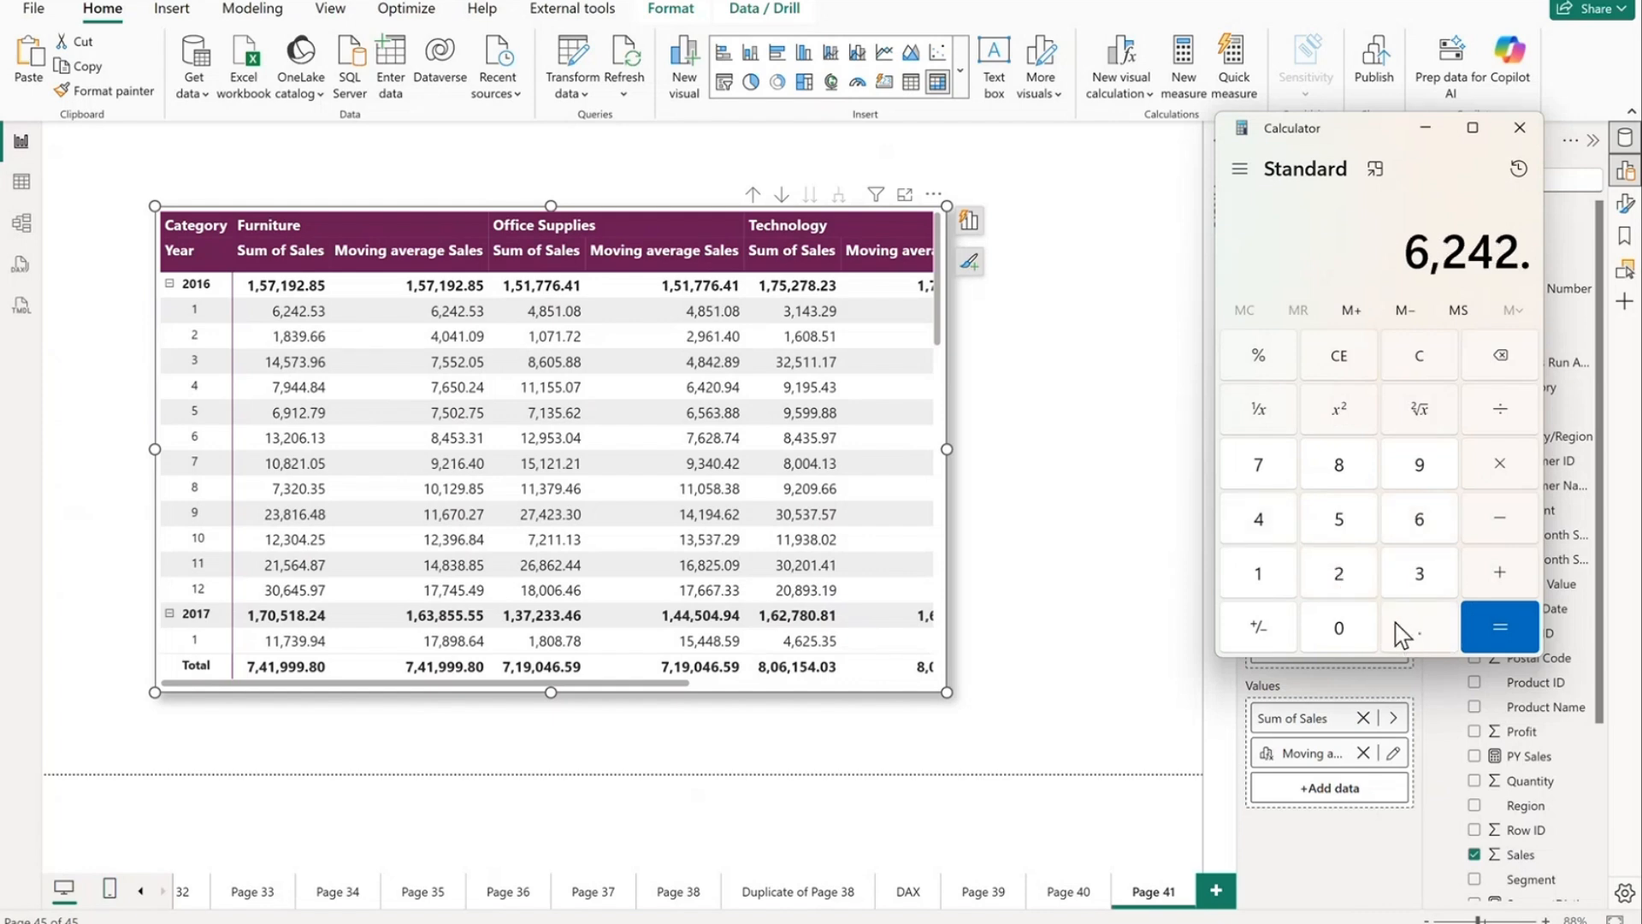
key(5)
key(3)
click(1510, 581)
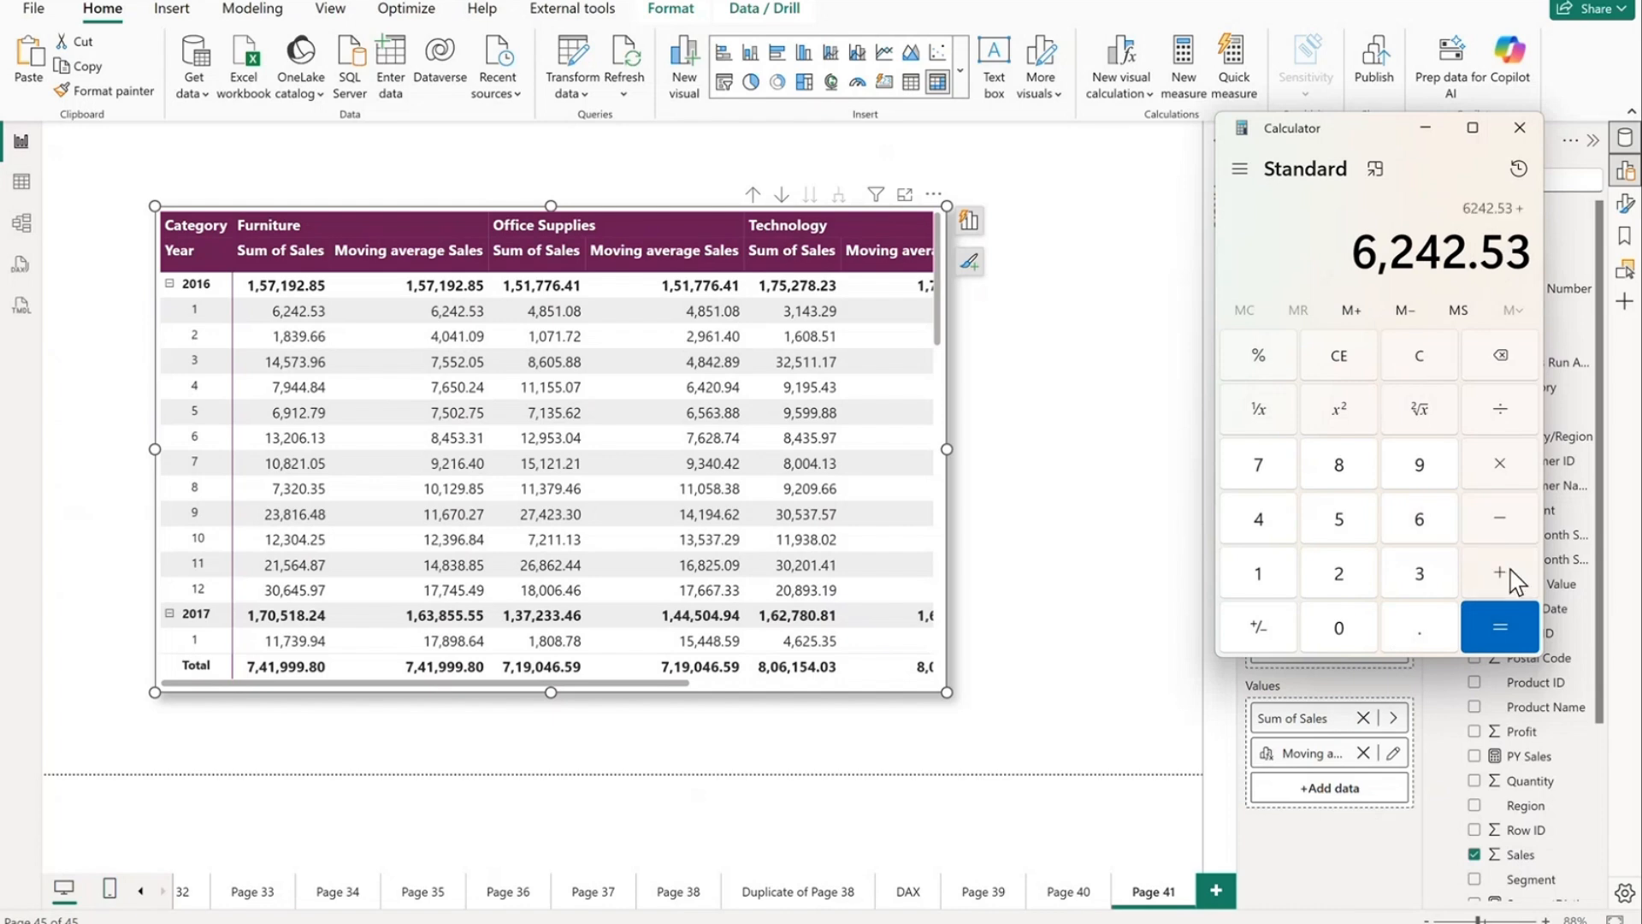
Step: Add Furniture's February 2016 sales, 1839.66, to the January figure and compute the sum
click(1260, 586)
click(1336, 470)
click(1426, 570)
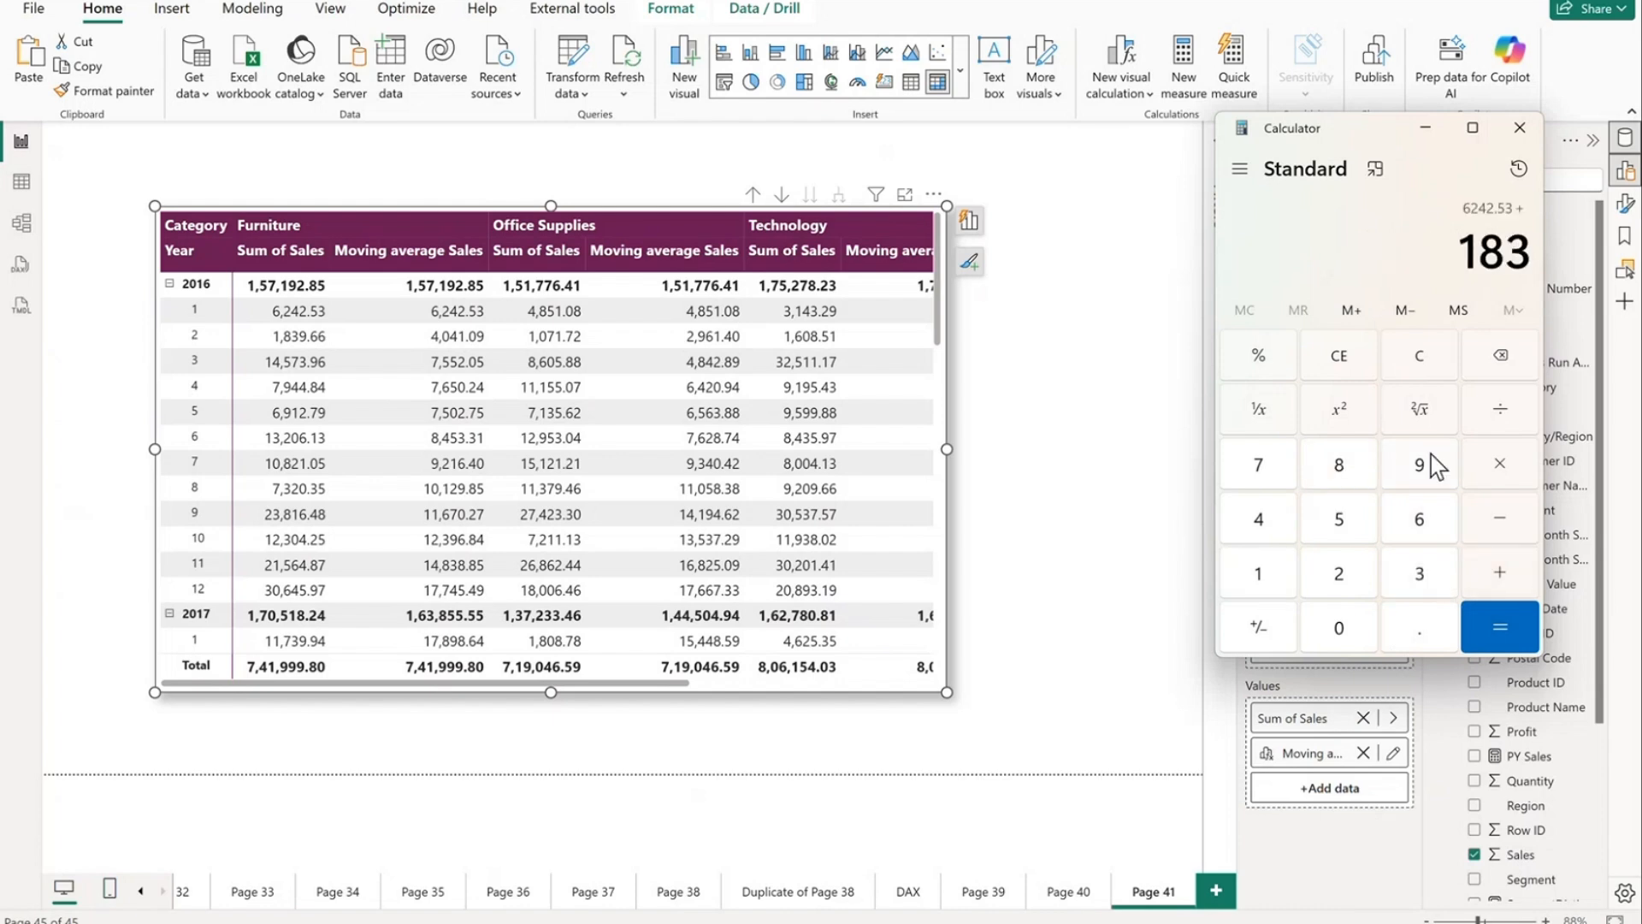
click(1428, 462)
click(1419, 629)
double_click(1422, 520)
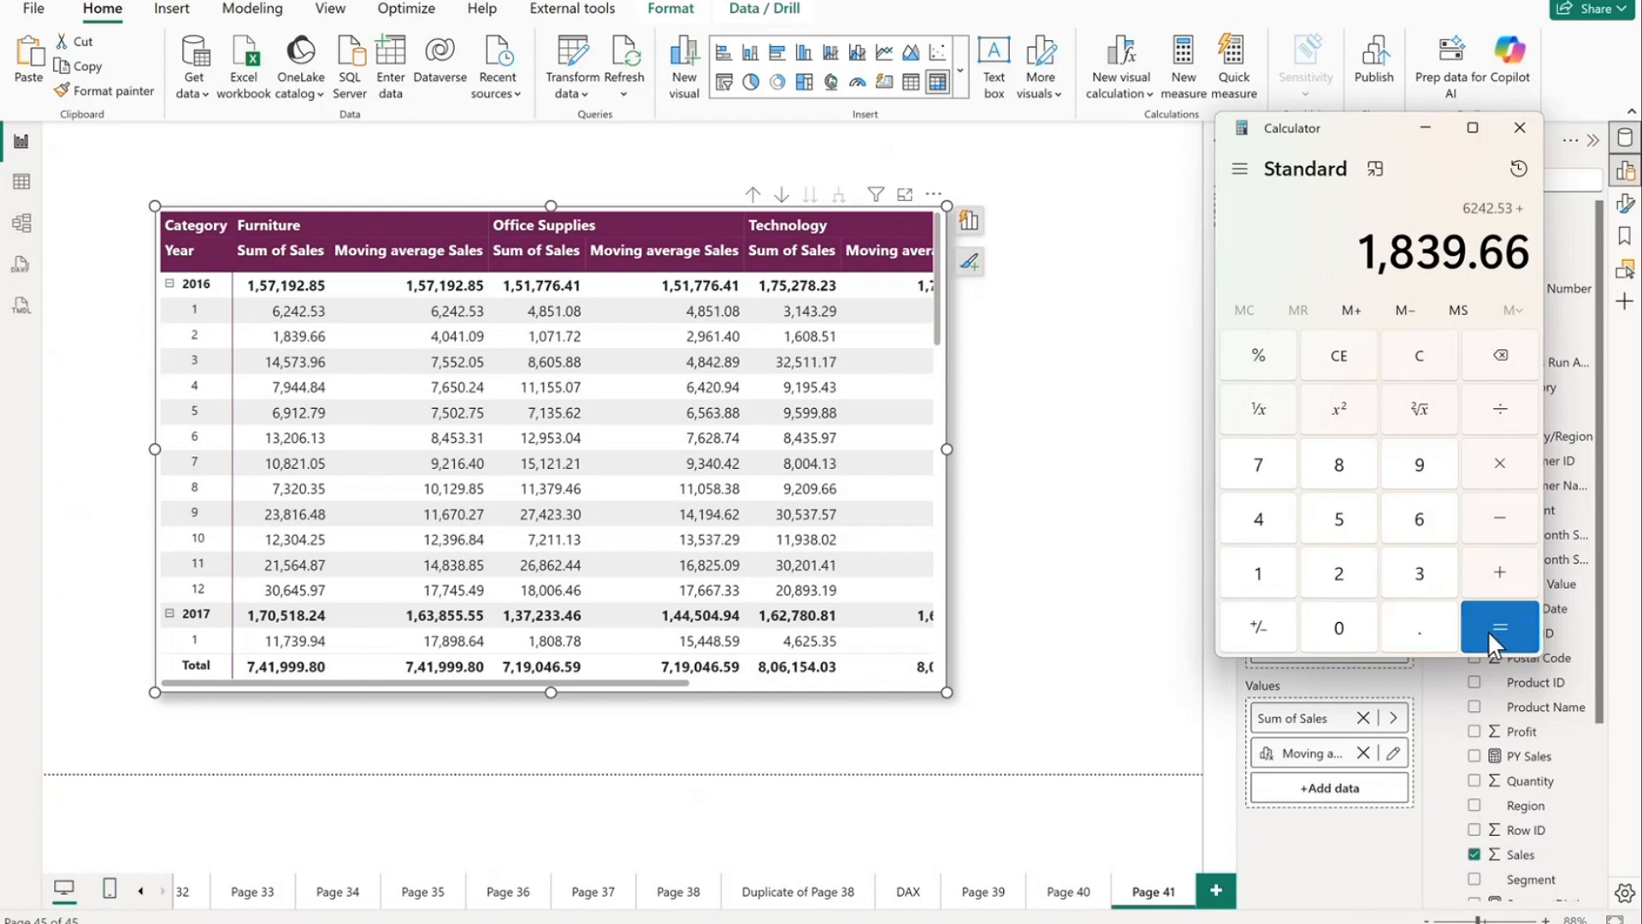
click(1487, 629)
Step: Divide the two-month sum by 2 to check February's moving average, and minimise Calculator
click(1491, 412)
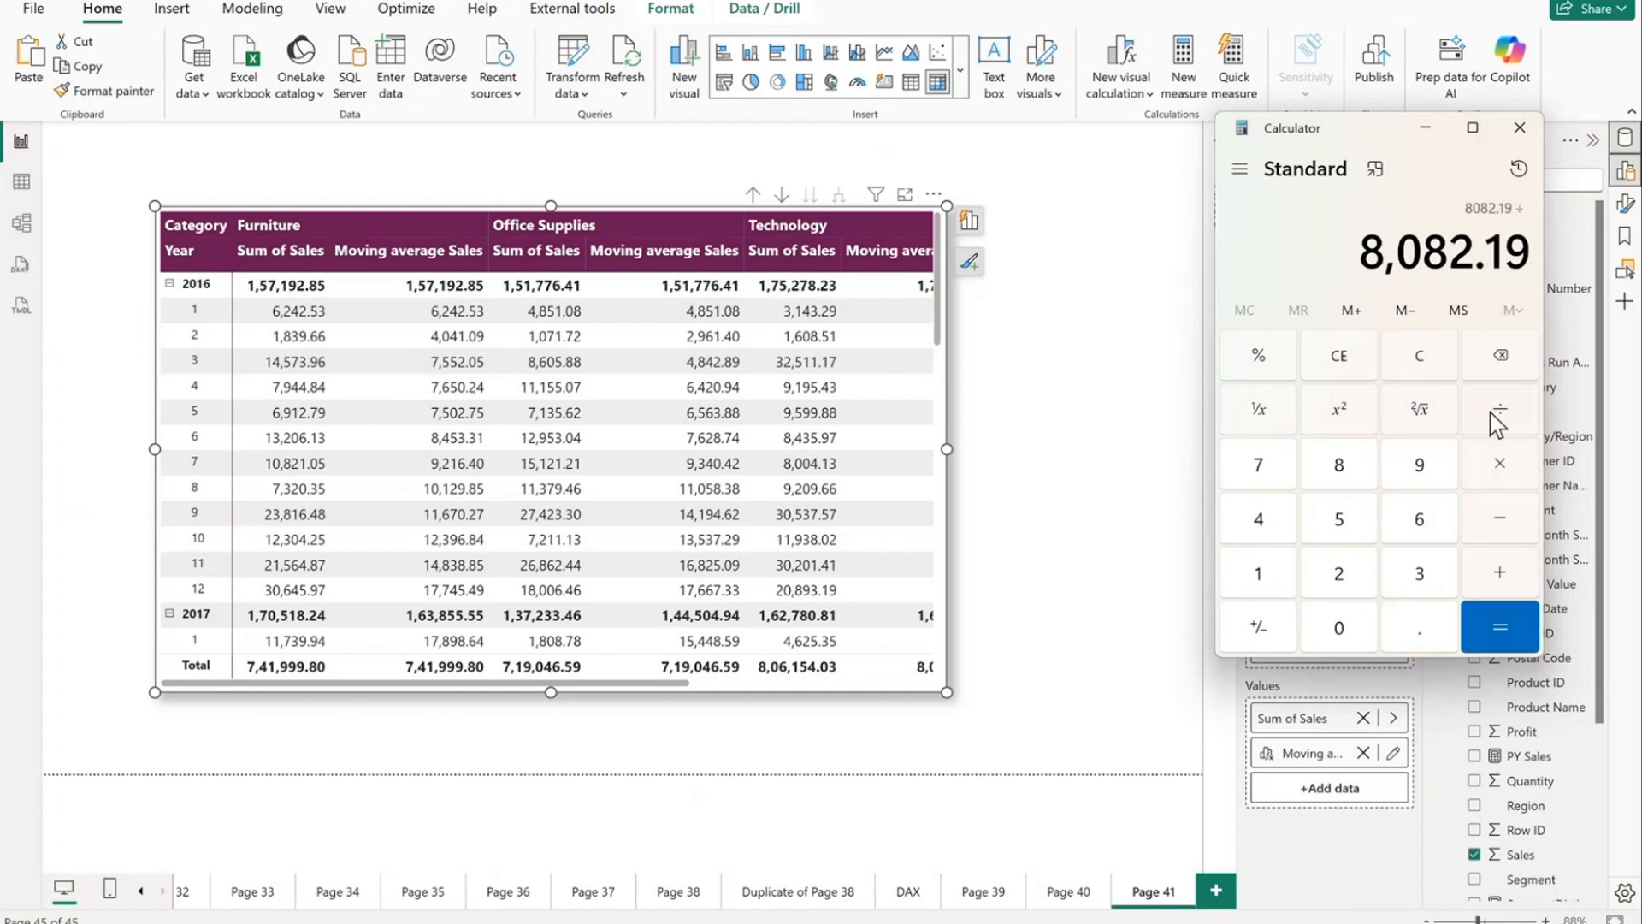
click(1341, 581)
click(1490, 628)
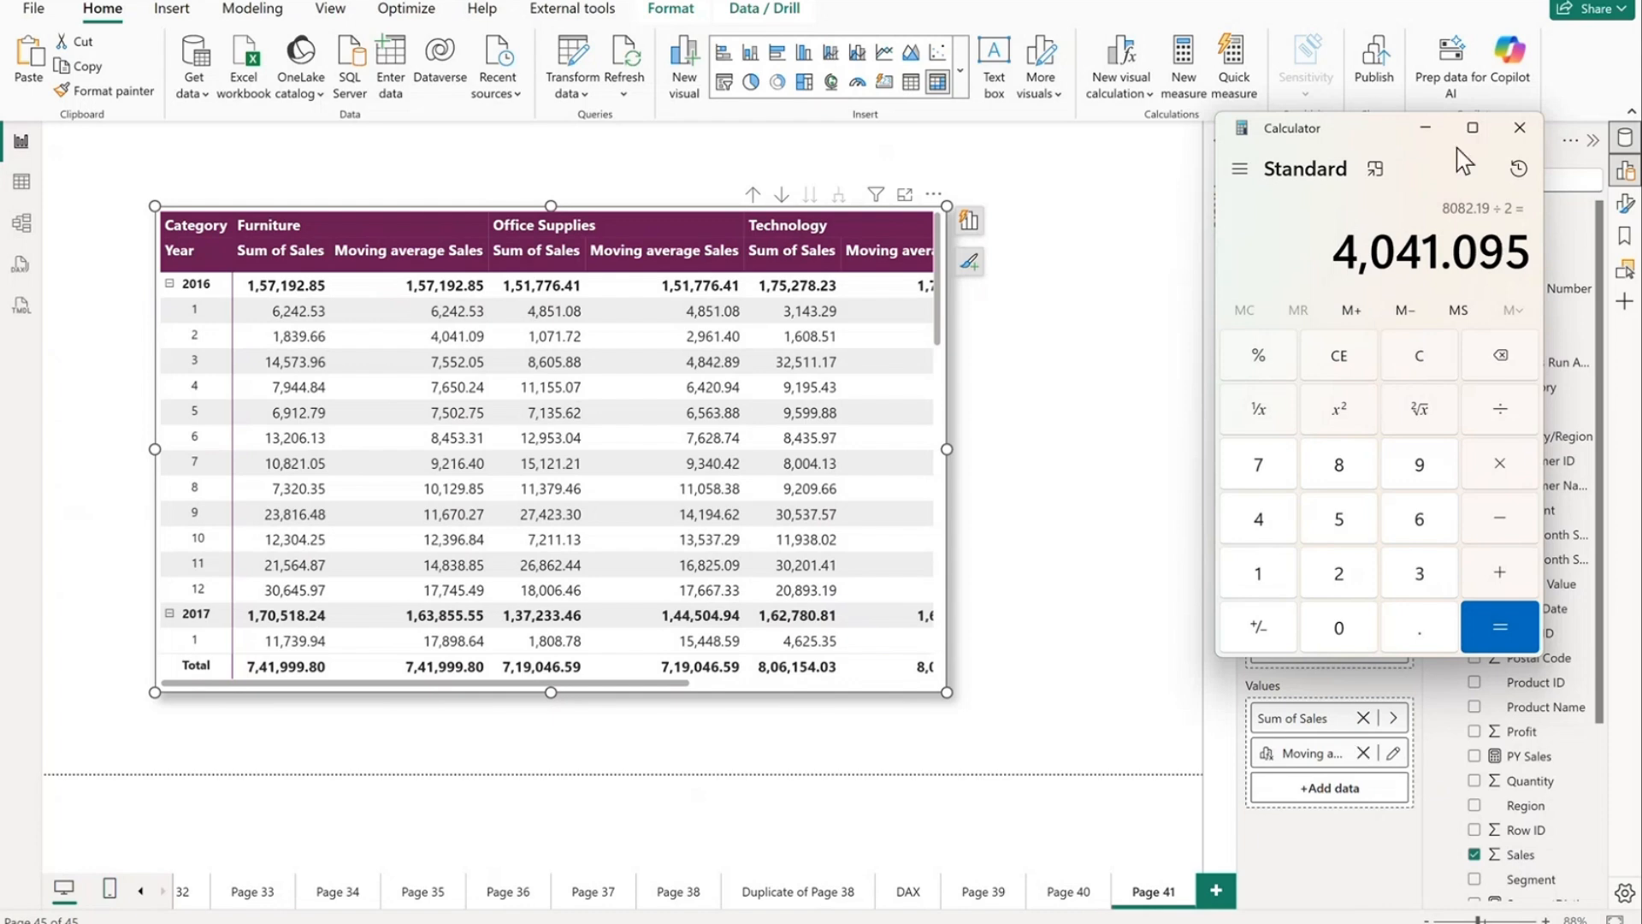
click(1427, 130)
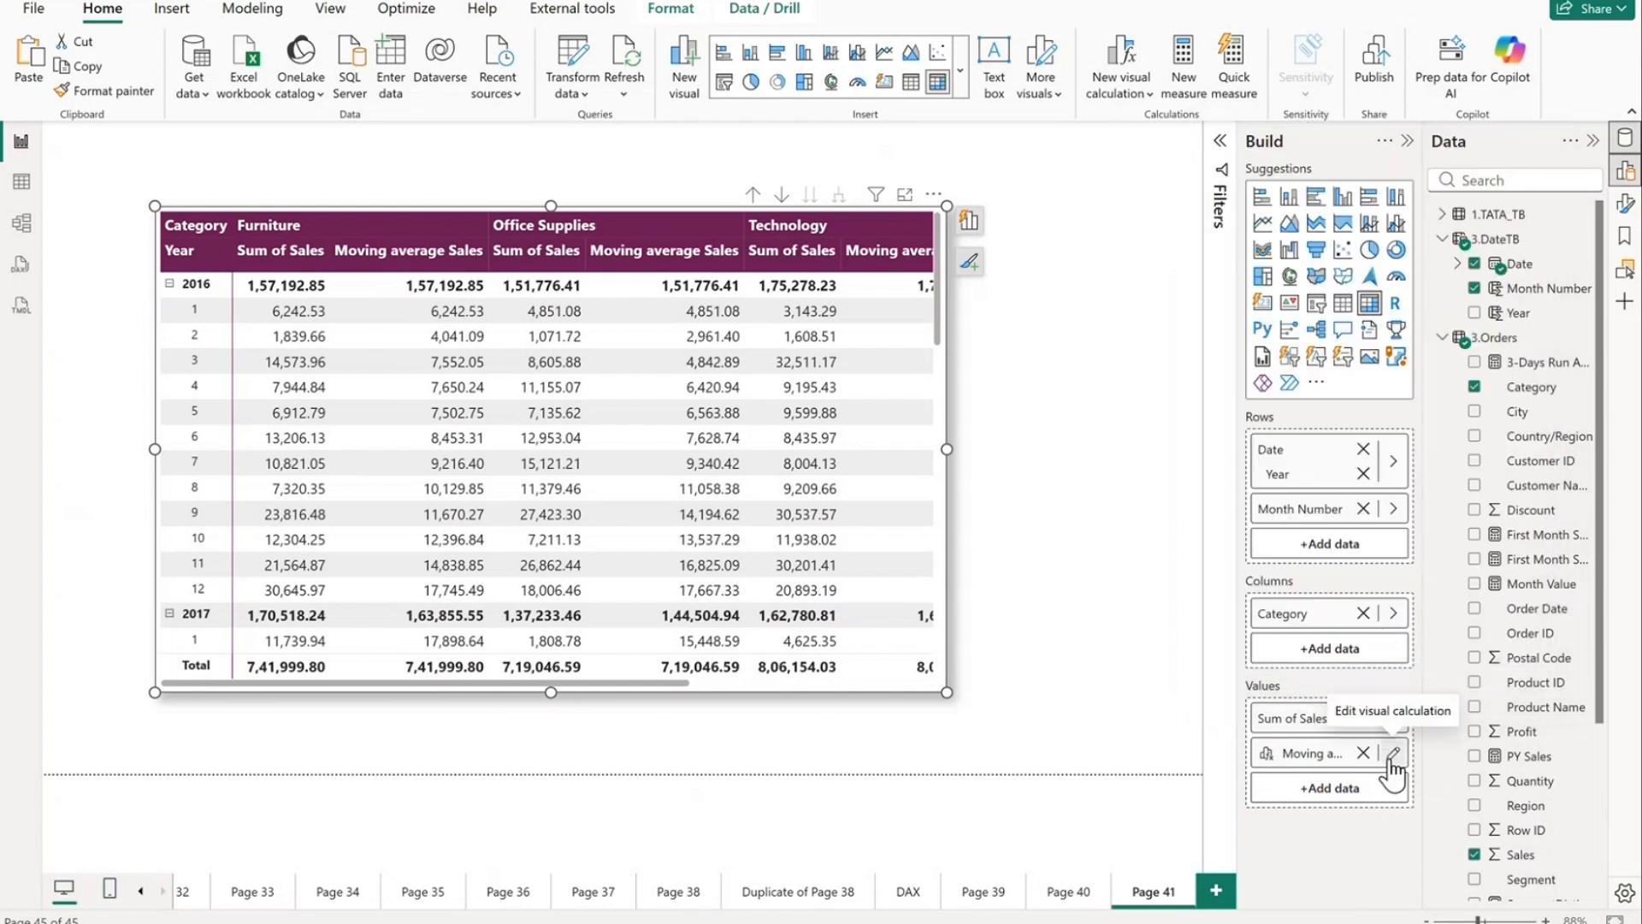
Step: Review the window size in the Moving average Sales formula and return to the report
click(1392, 755)
click(891, 581)
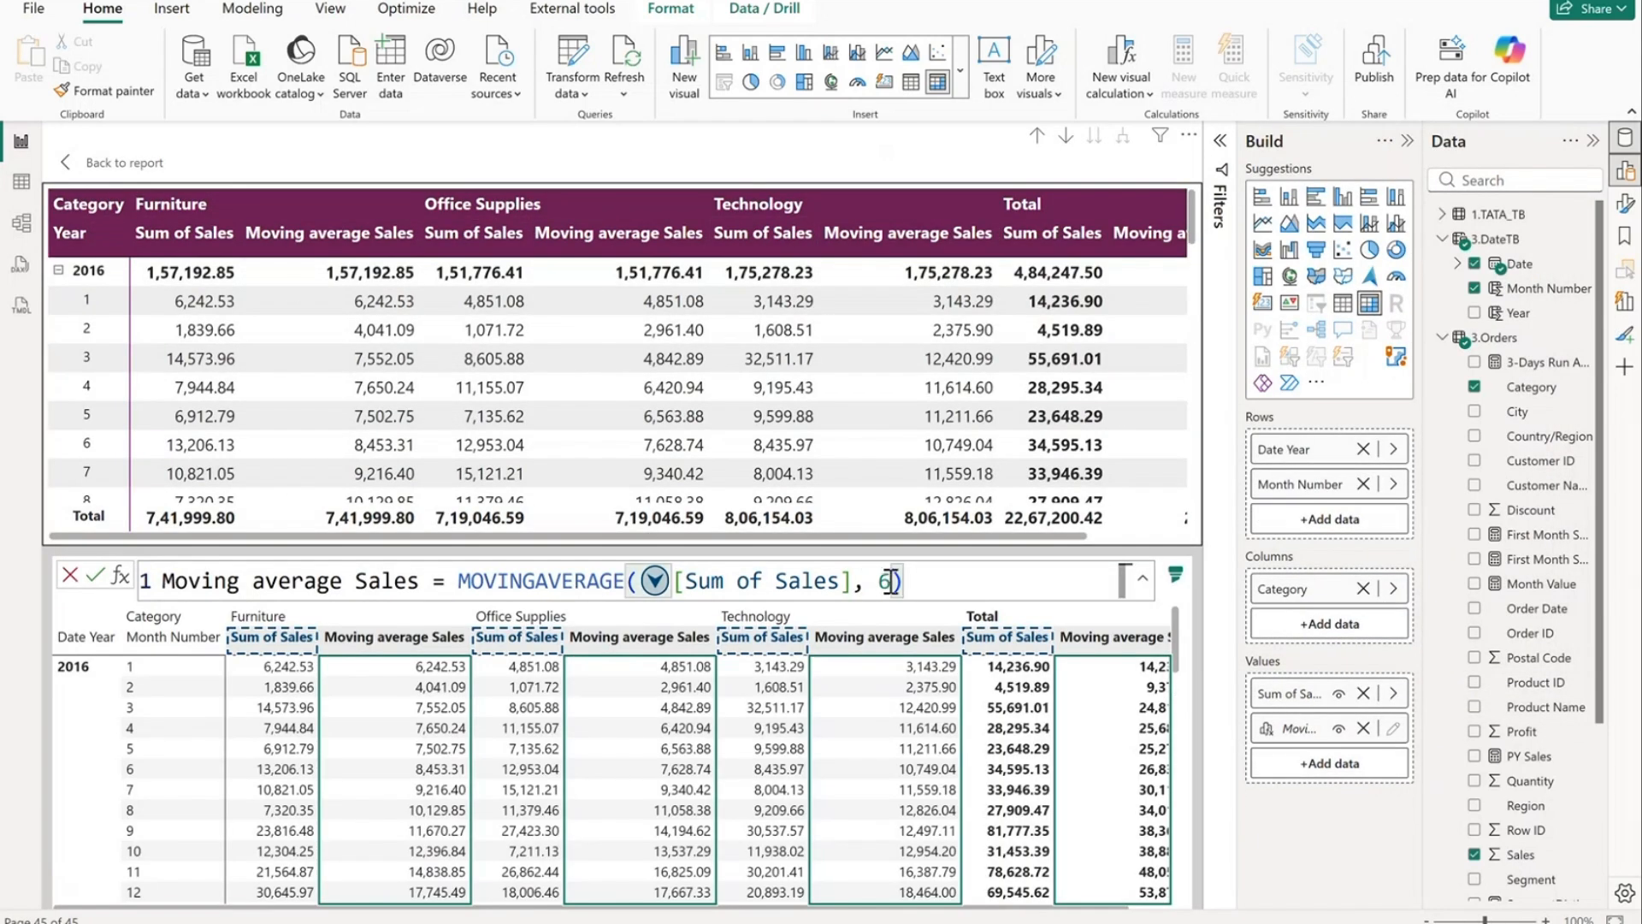
click(137, 166)
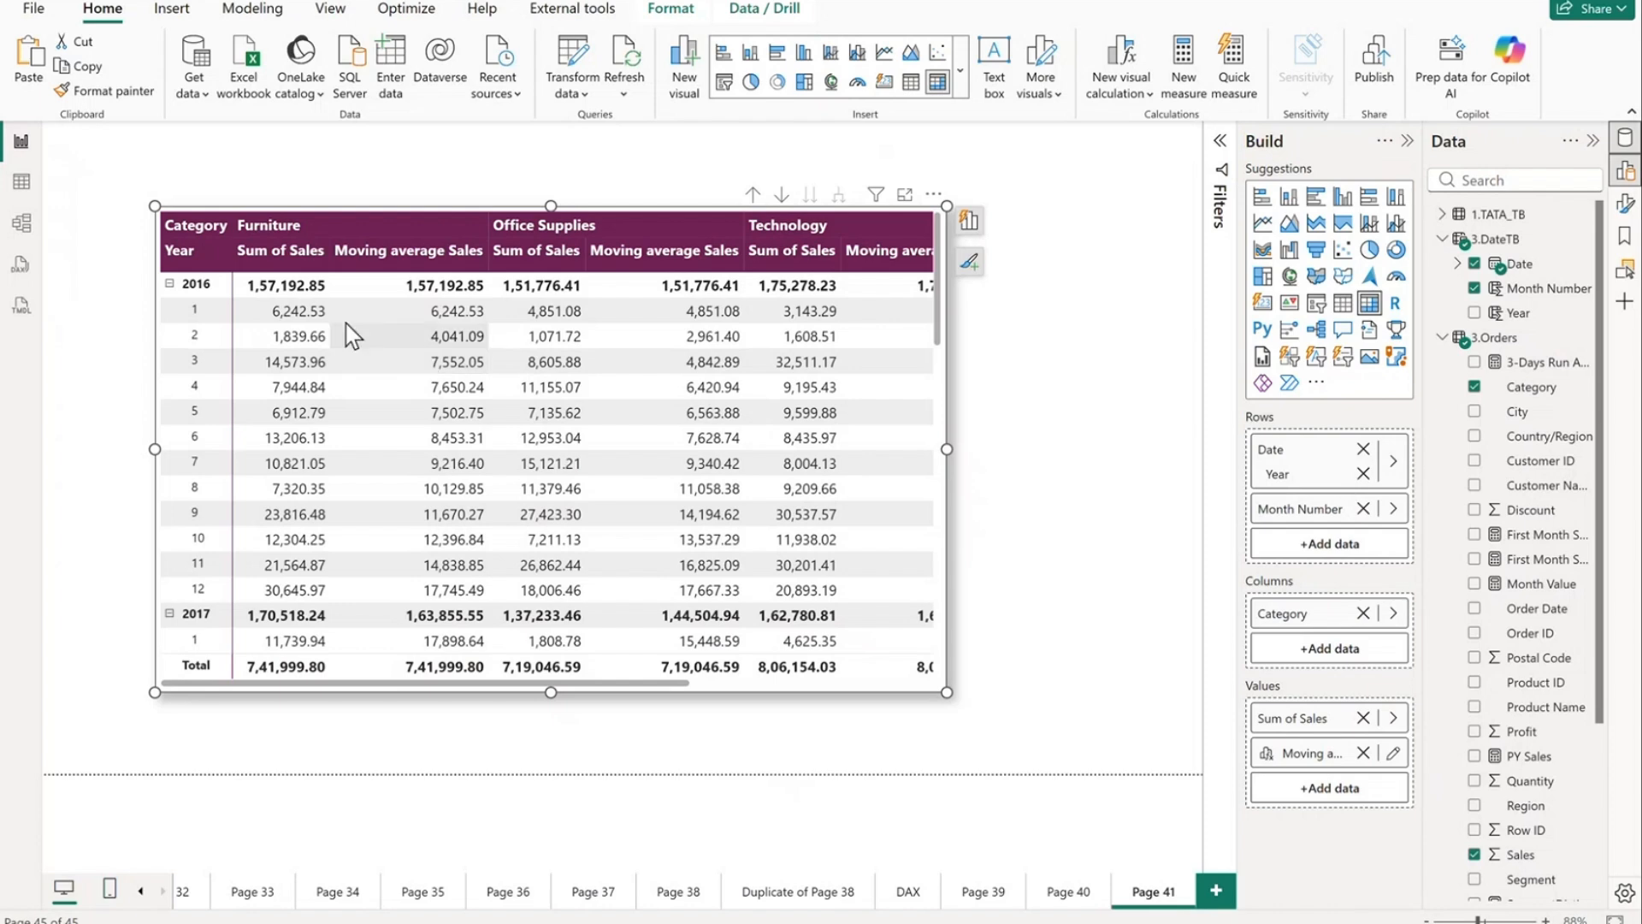
Step: Set the window size of the Moving average Sales calculation to 3, commit it and return to the report
click(1392, 755)
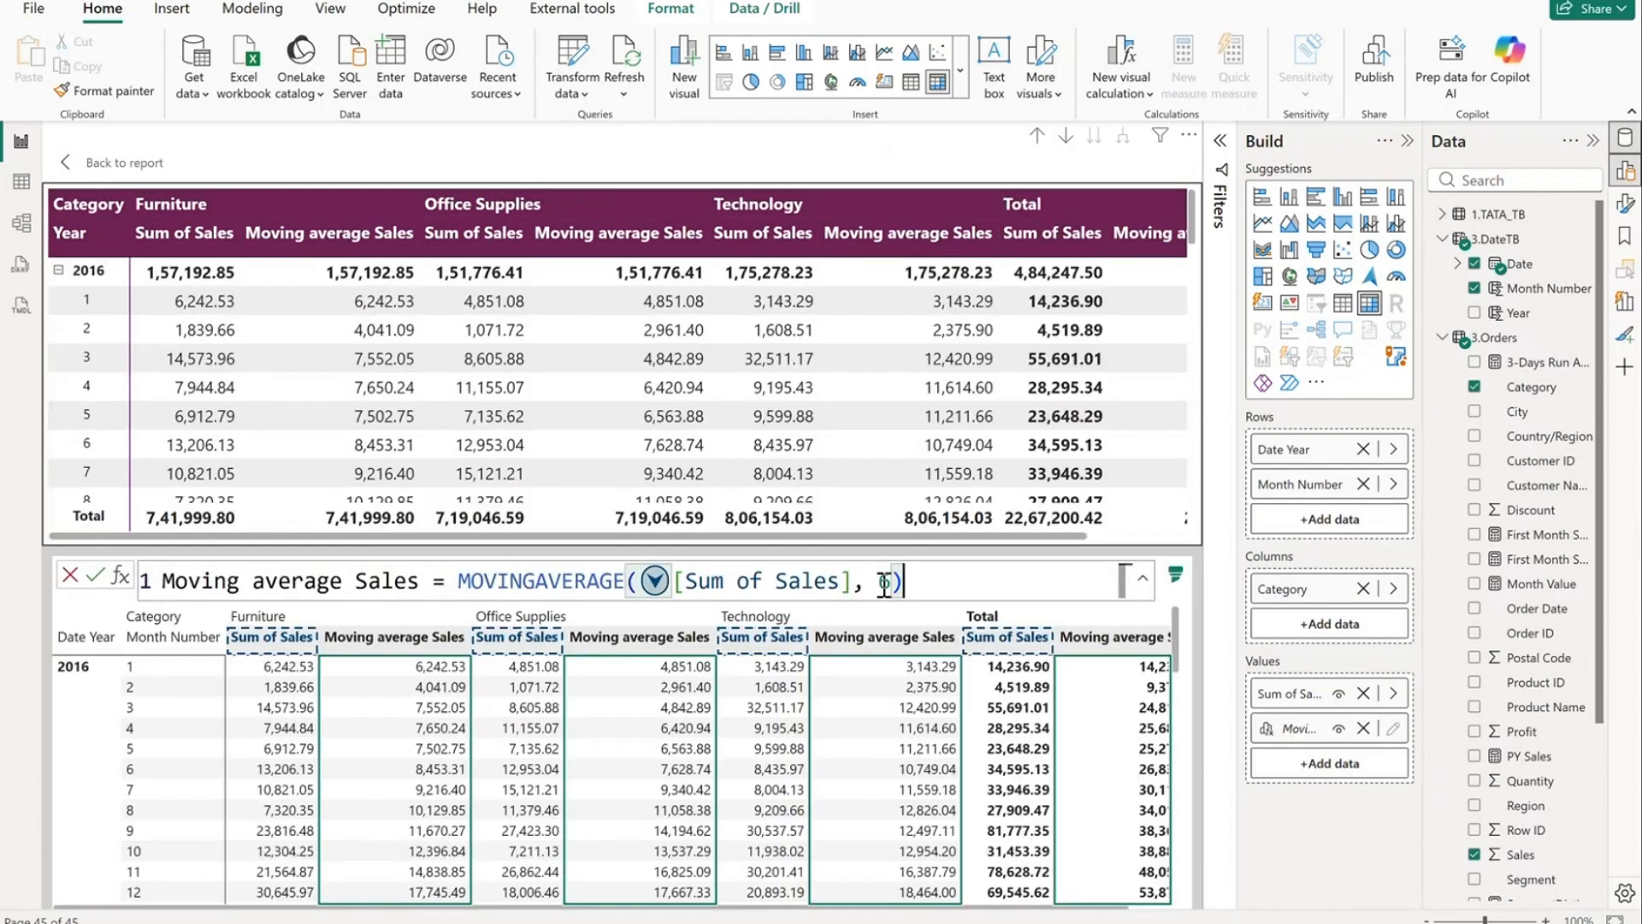
double_click(887, 583)
key(BackSpace)
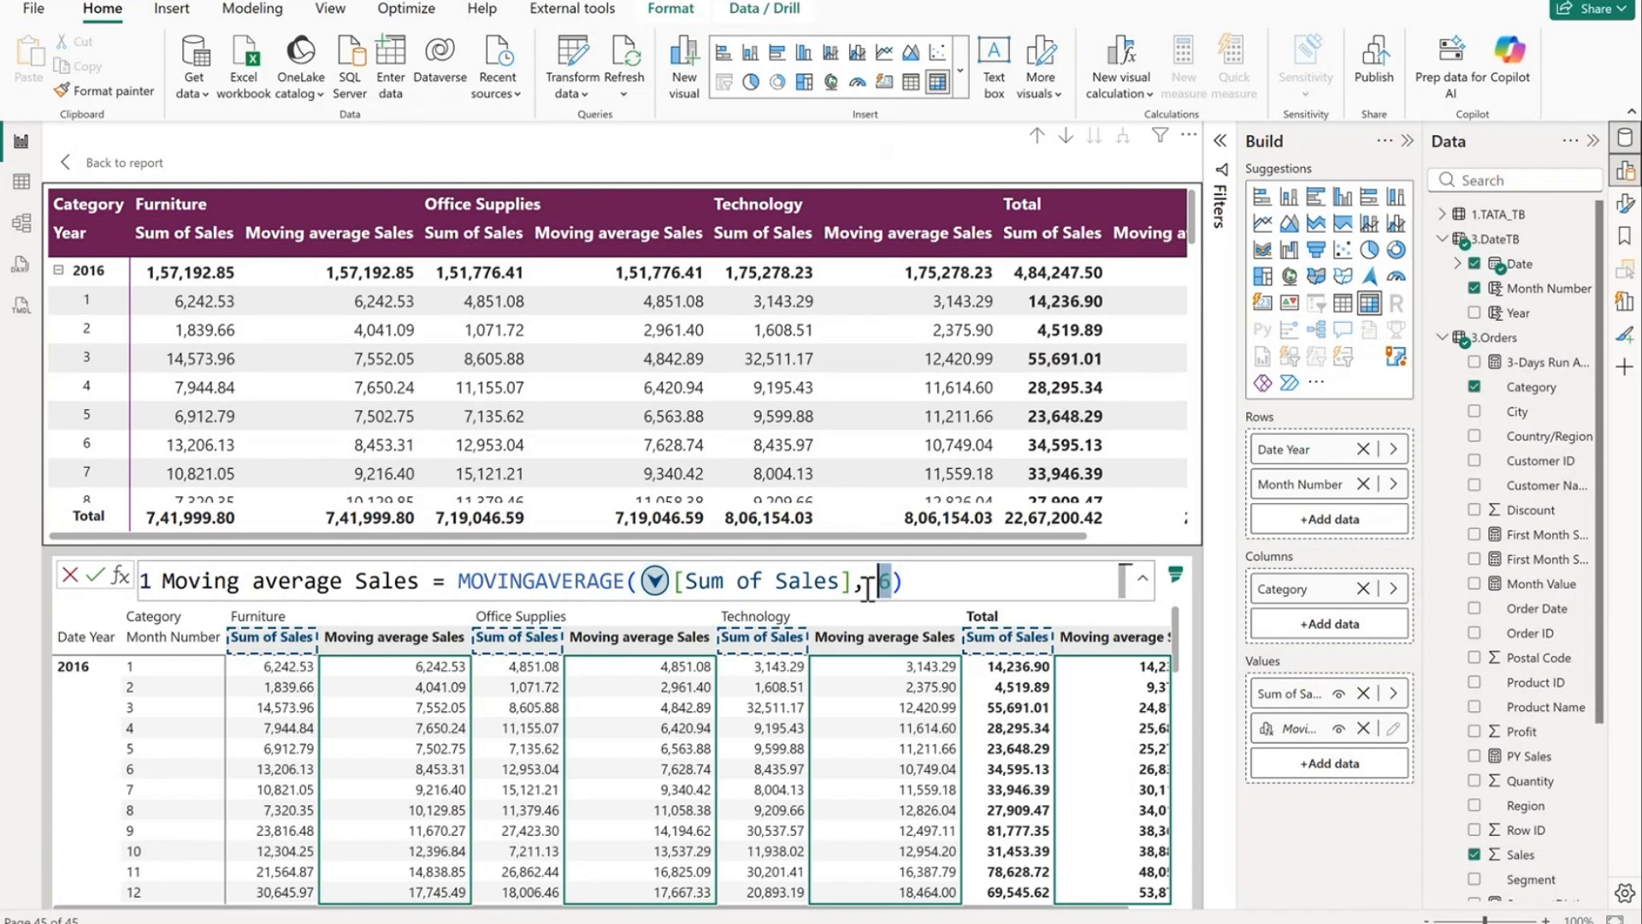
text(3)
click(96, 576)
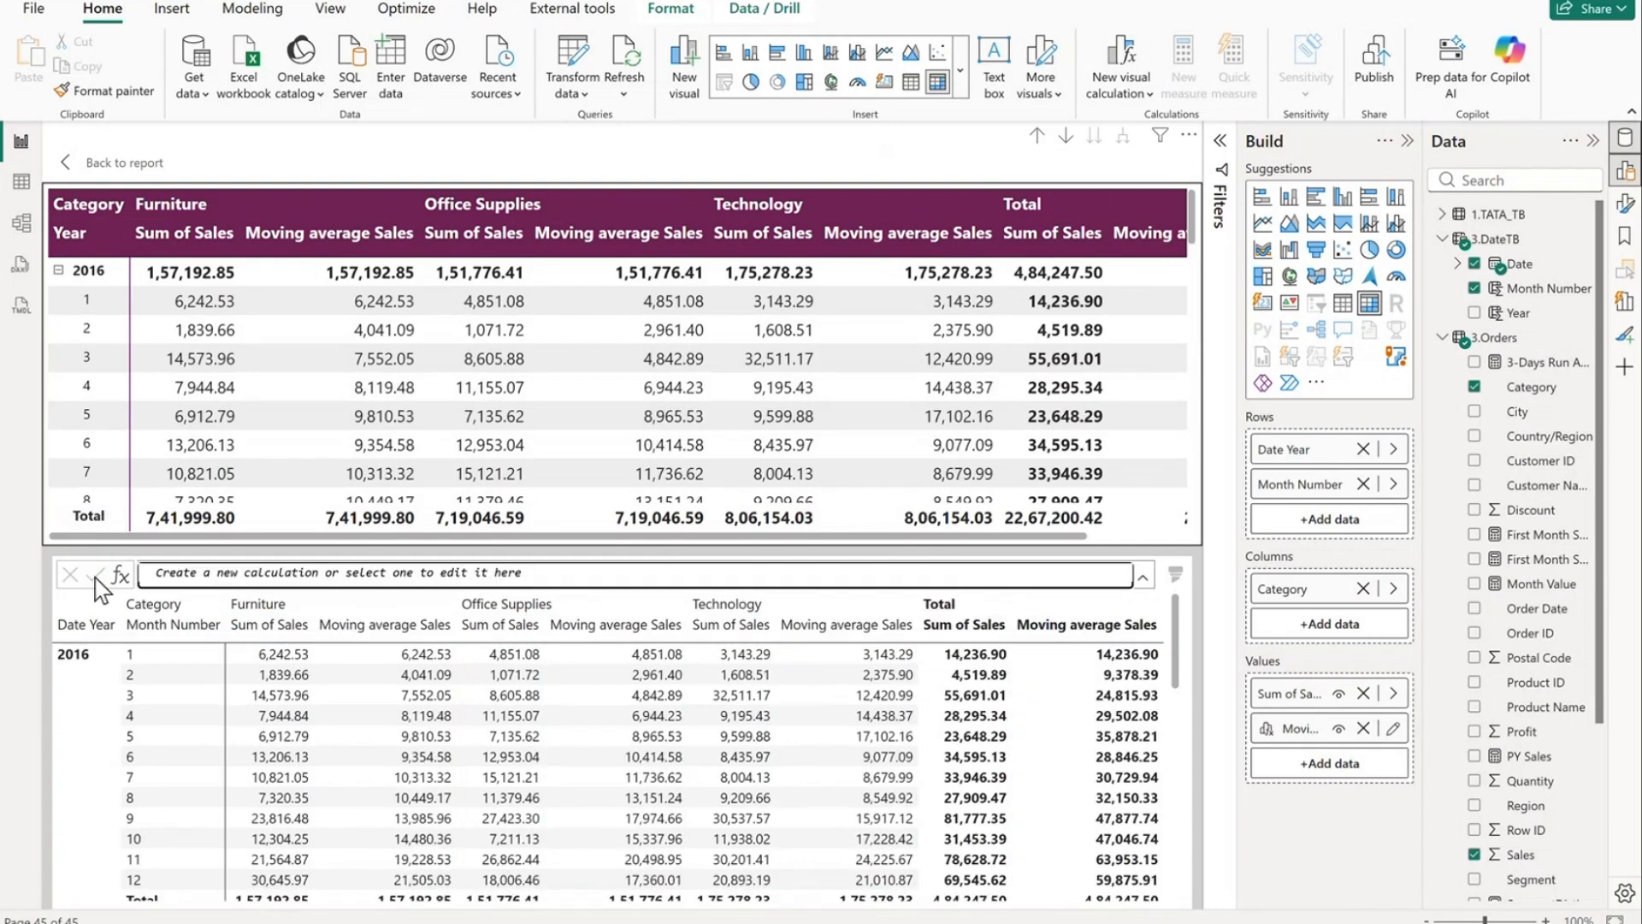
click(82, 181)
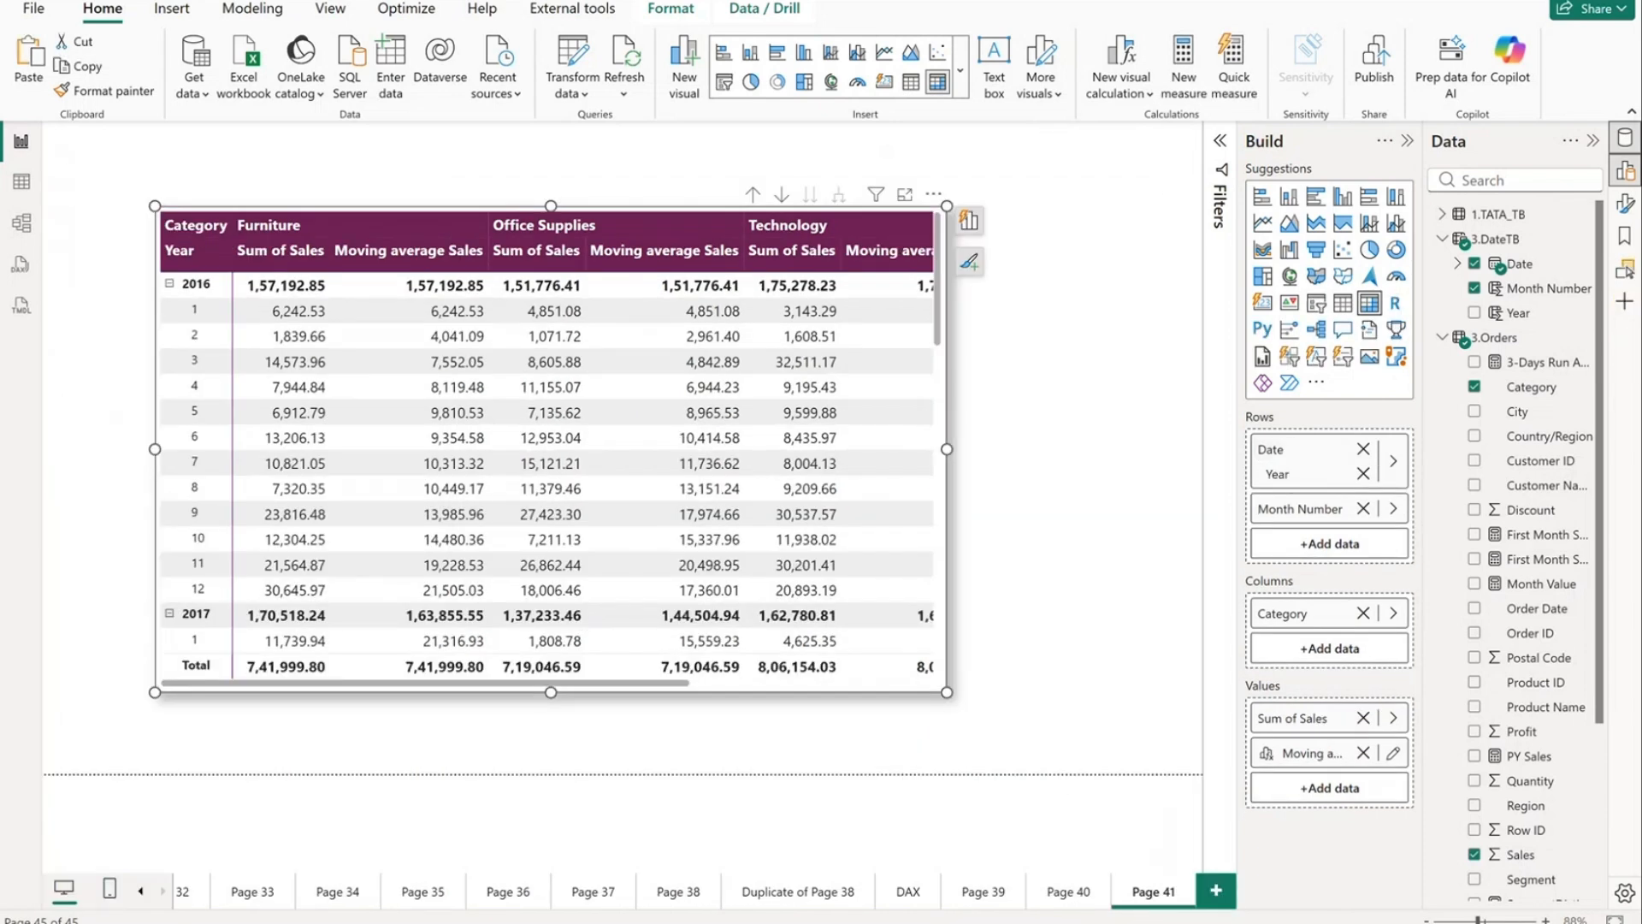
Step: Switch to Calculator, clear it and add Furniture's January and February 2016 sales, 6242.53 and 1839.66
key(alt+Tab)
click(1424, 359)
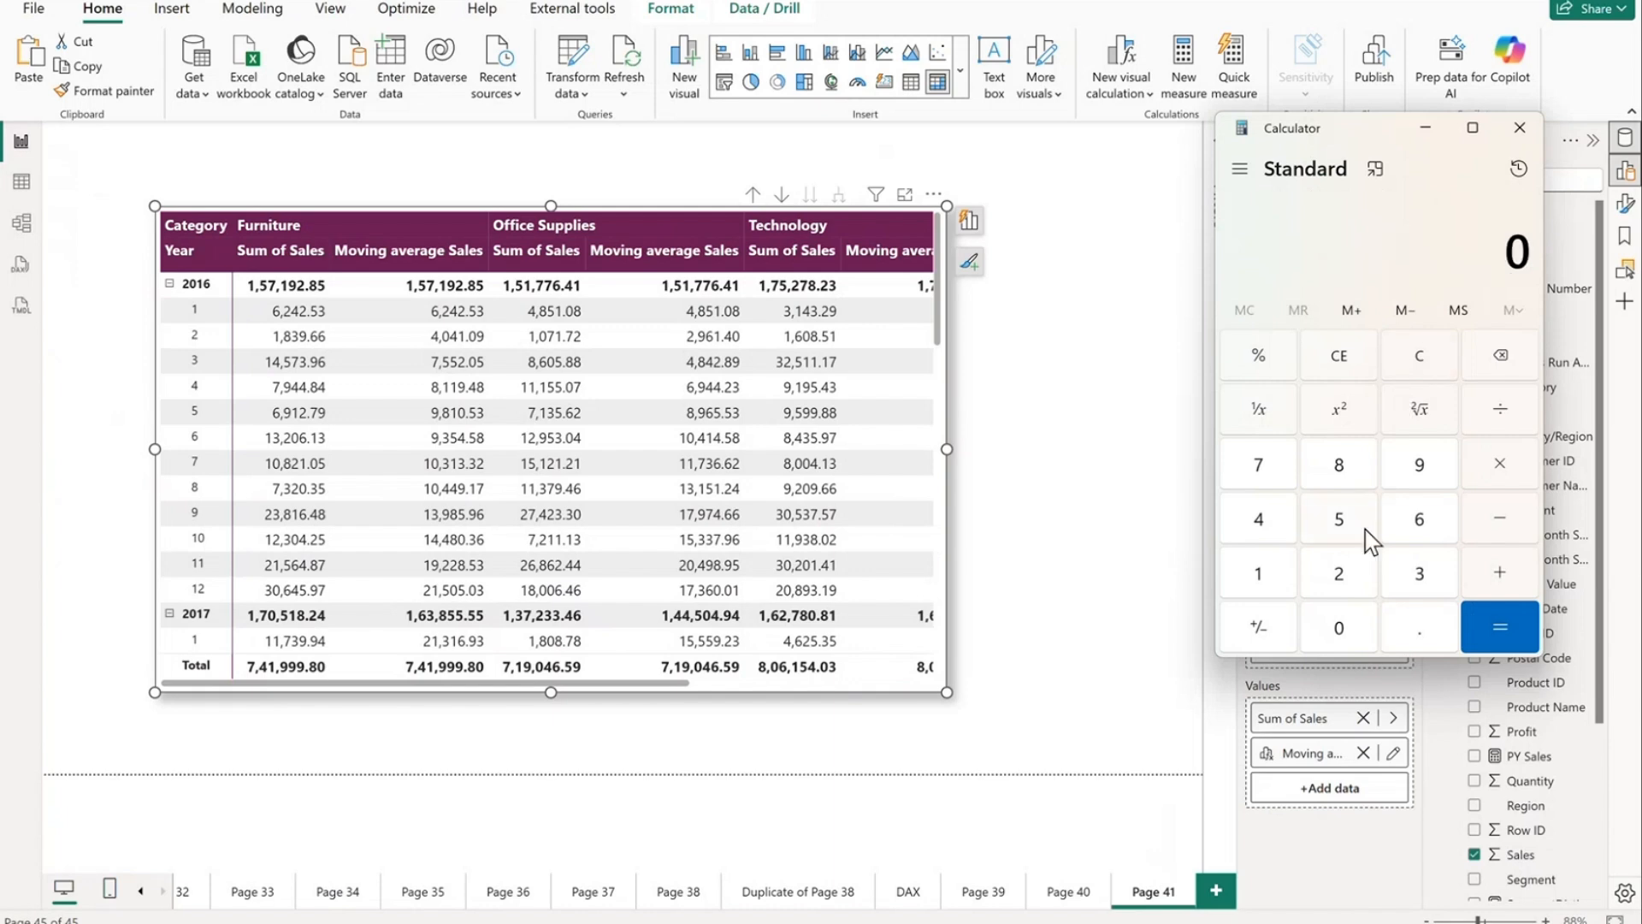
click(1389, 524)
click(1359, 578)
text(42)
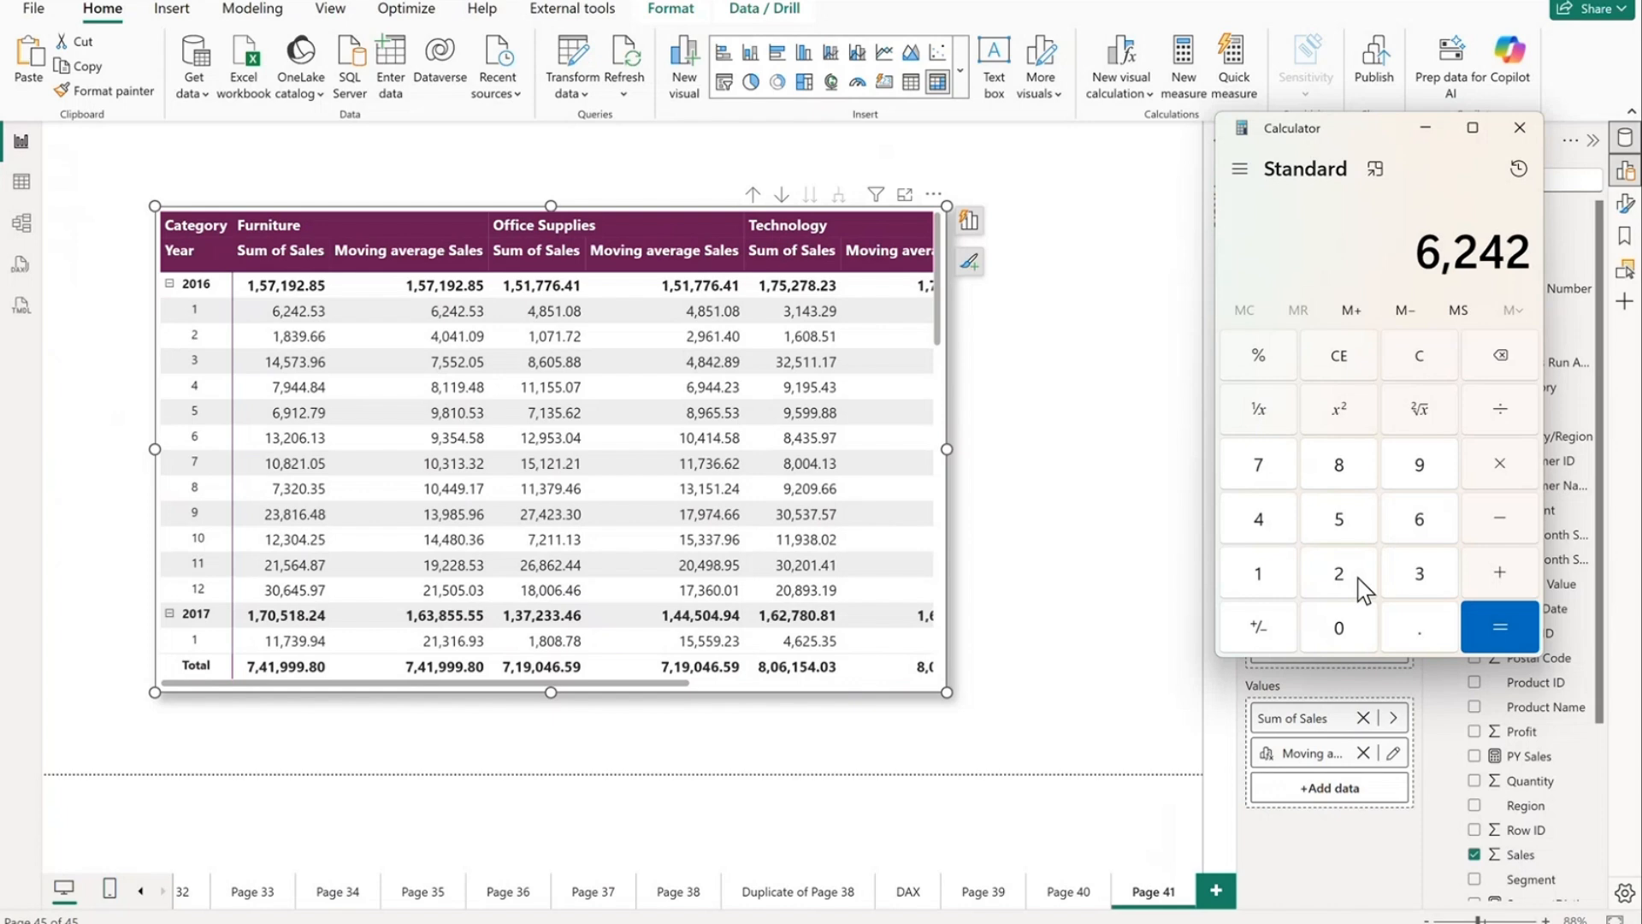
text(.53)
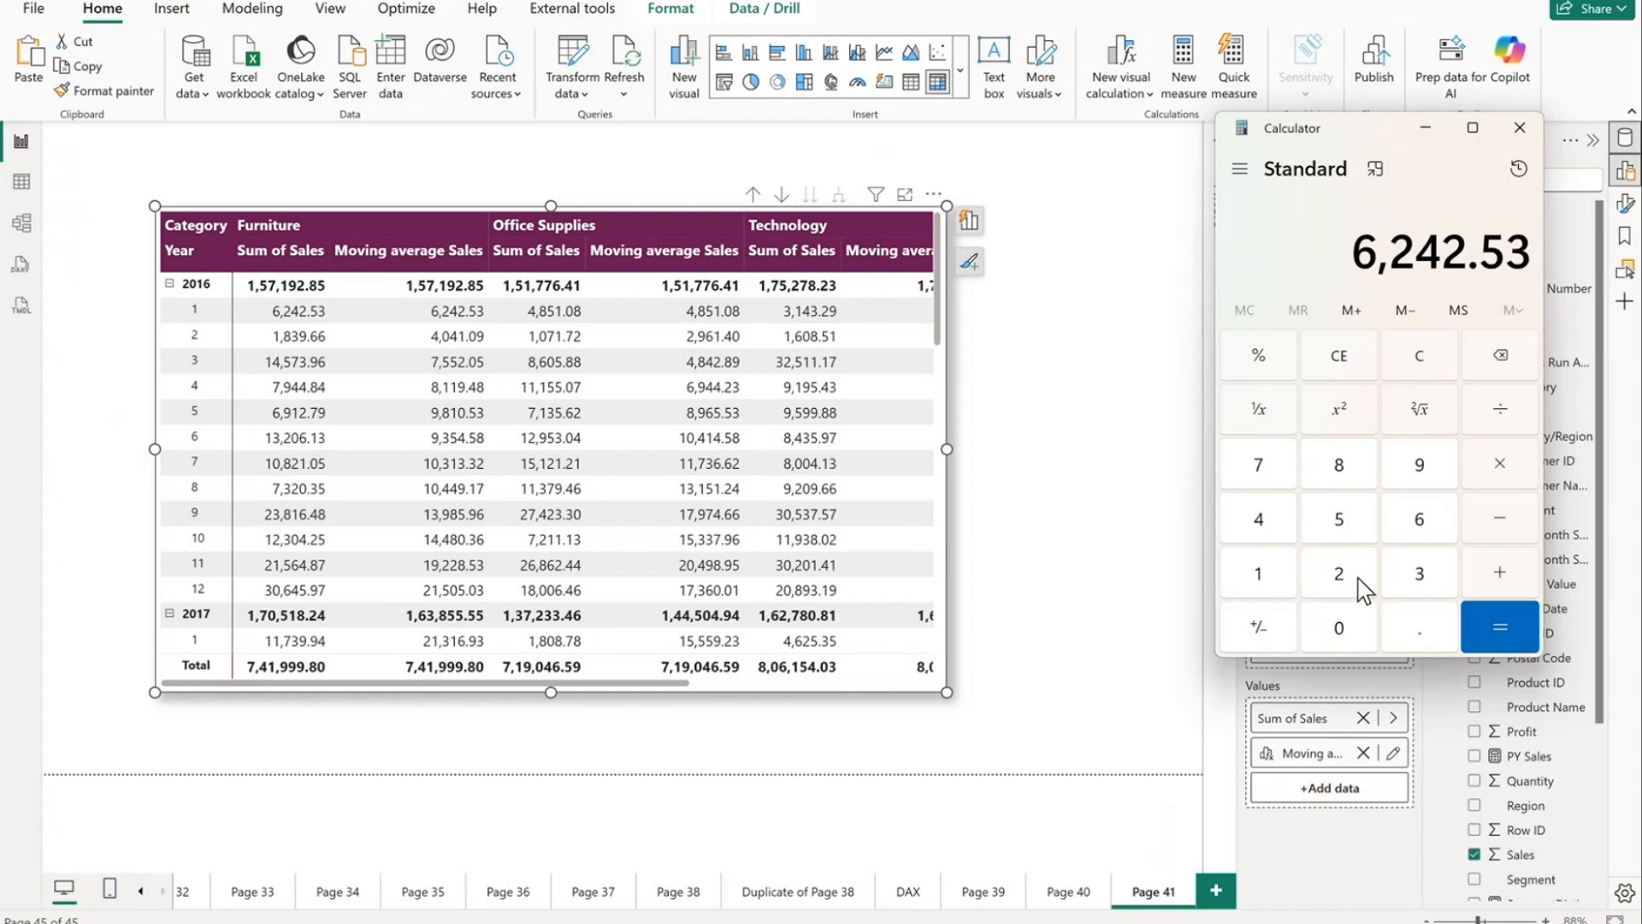
click(1498, 578)
text(1839)
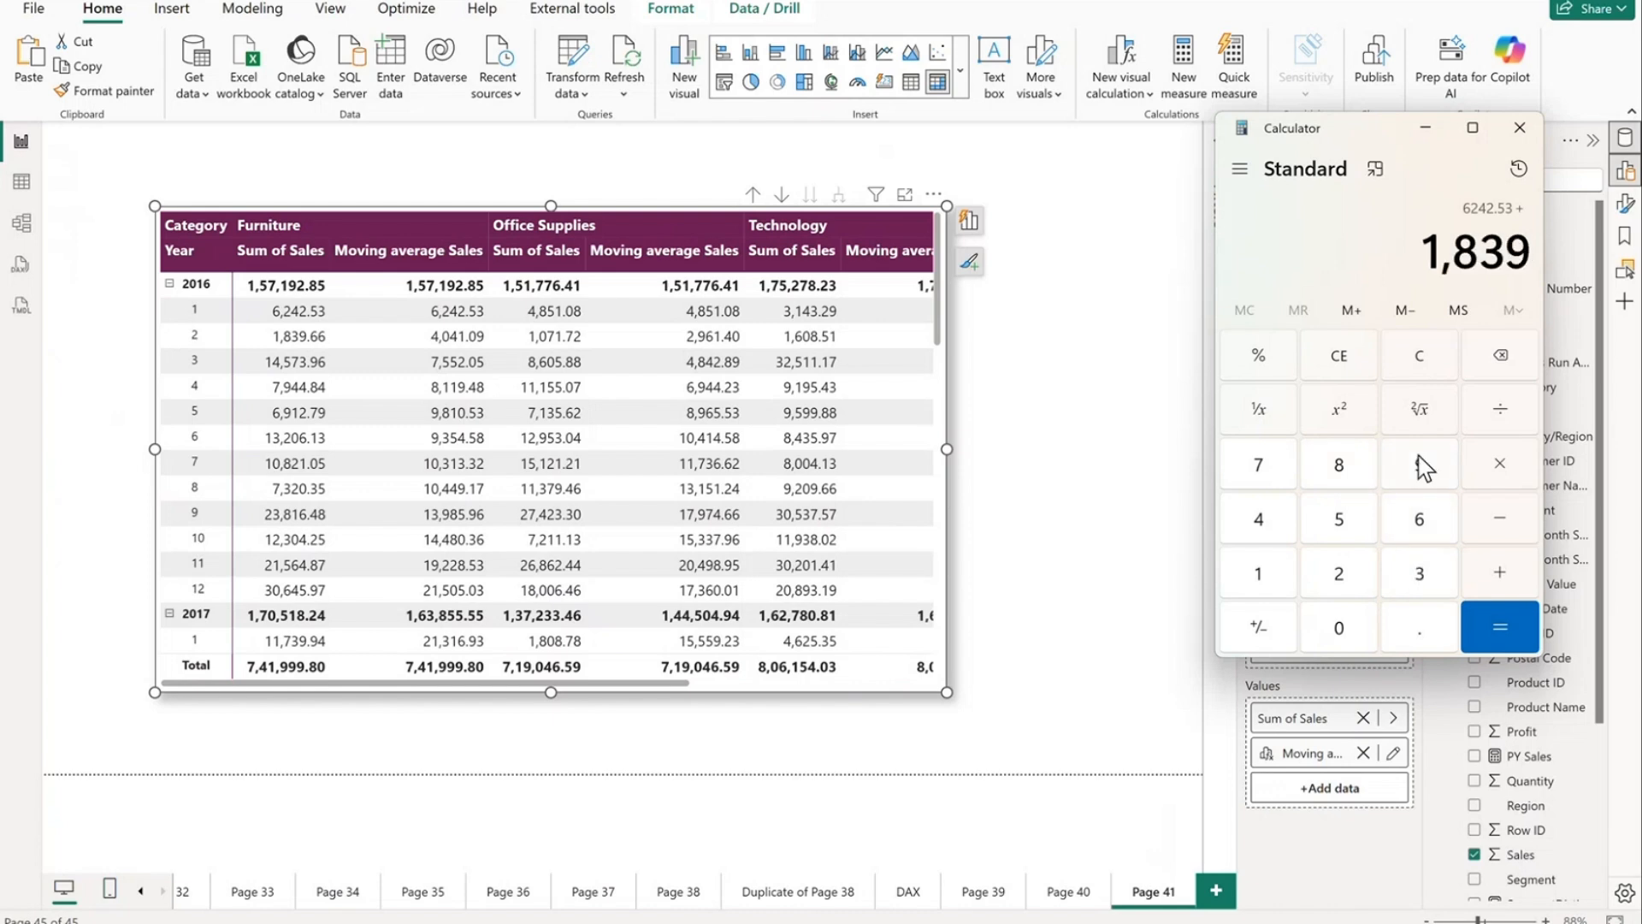
text(.66)
click(1498, 573)
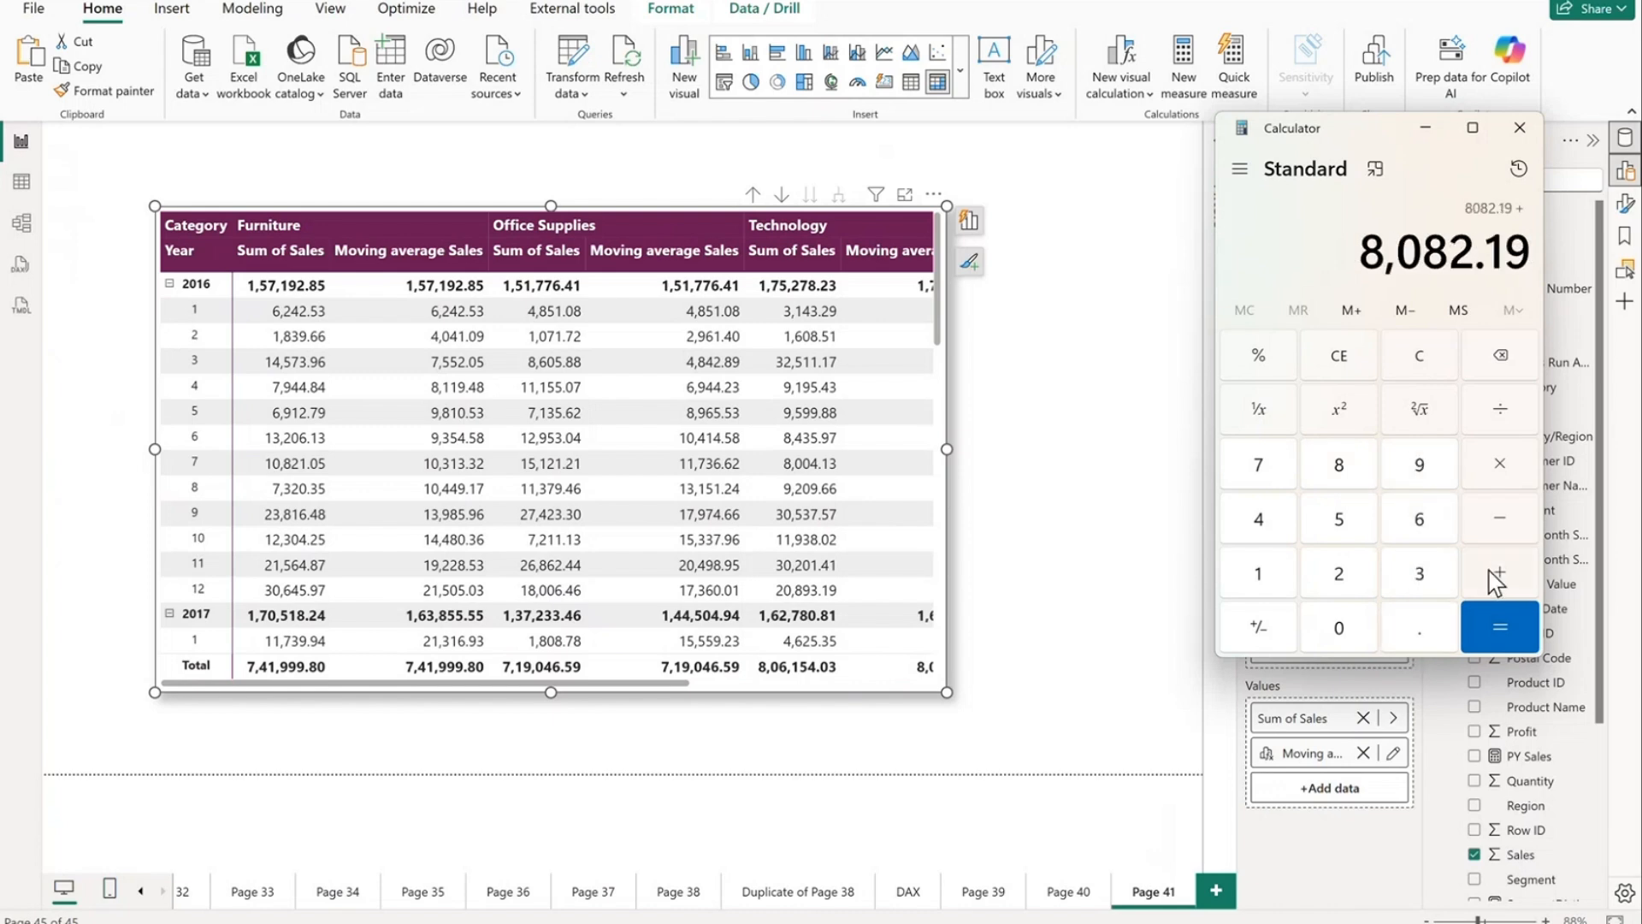
Step: Add Furniture's March sales, 14573.96, divide the three-month sum by 3 and minimise Calculator
click(1273, 582)
text(4)
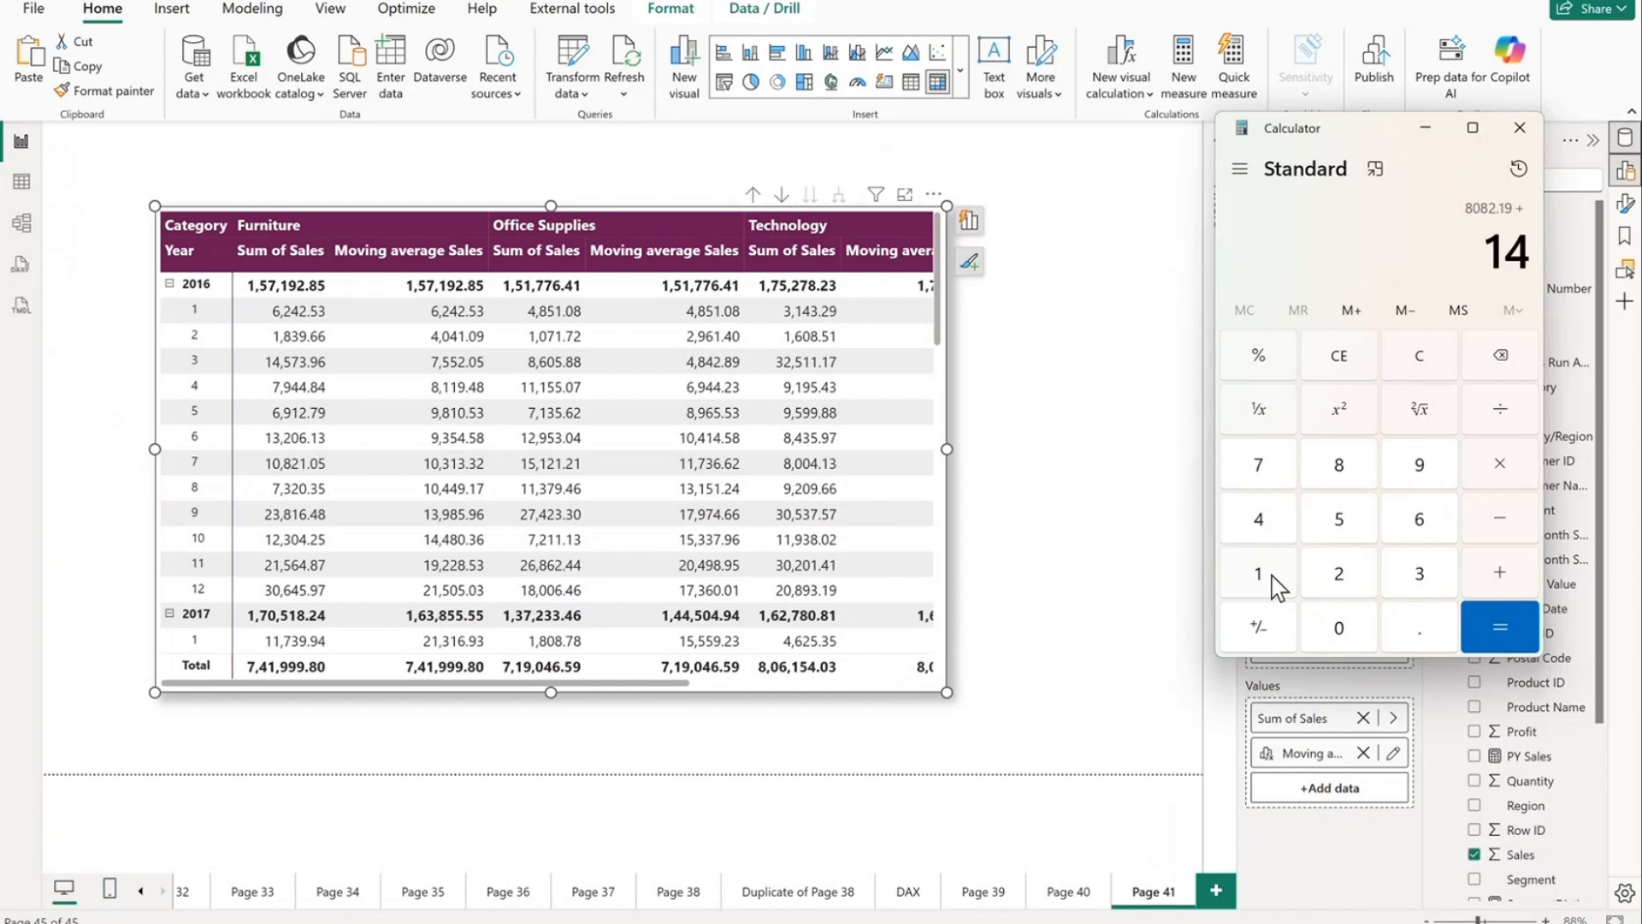
text(,573)
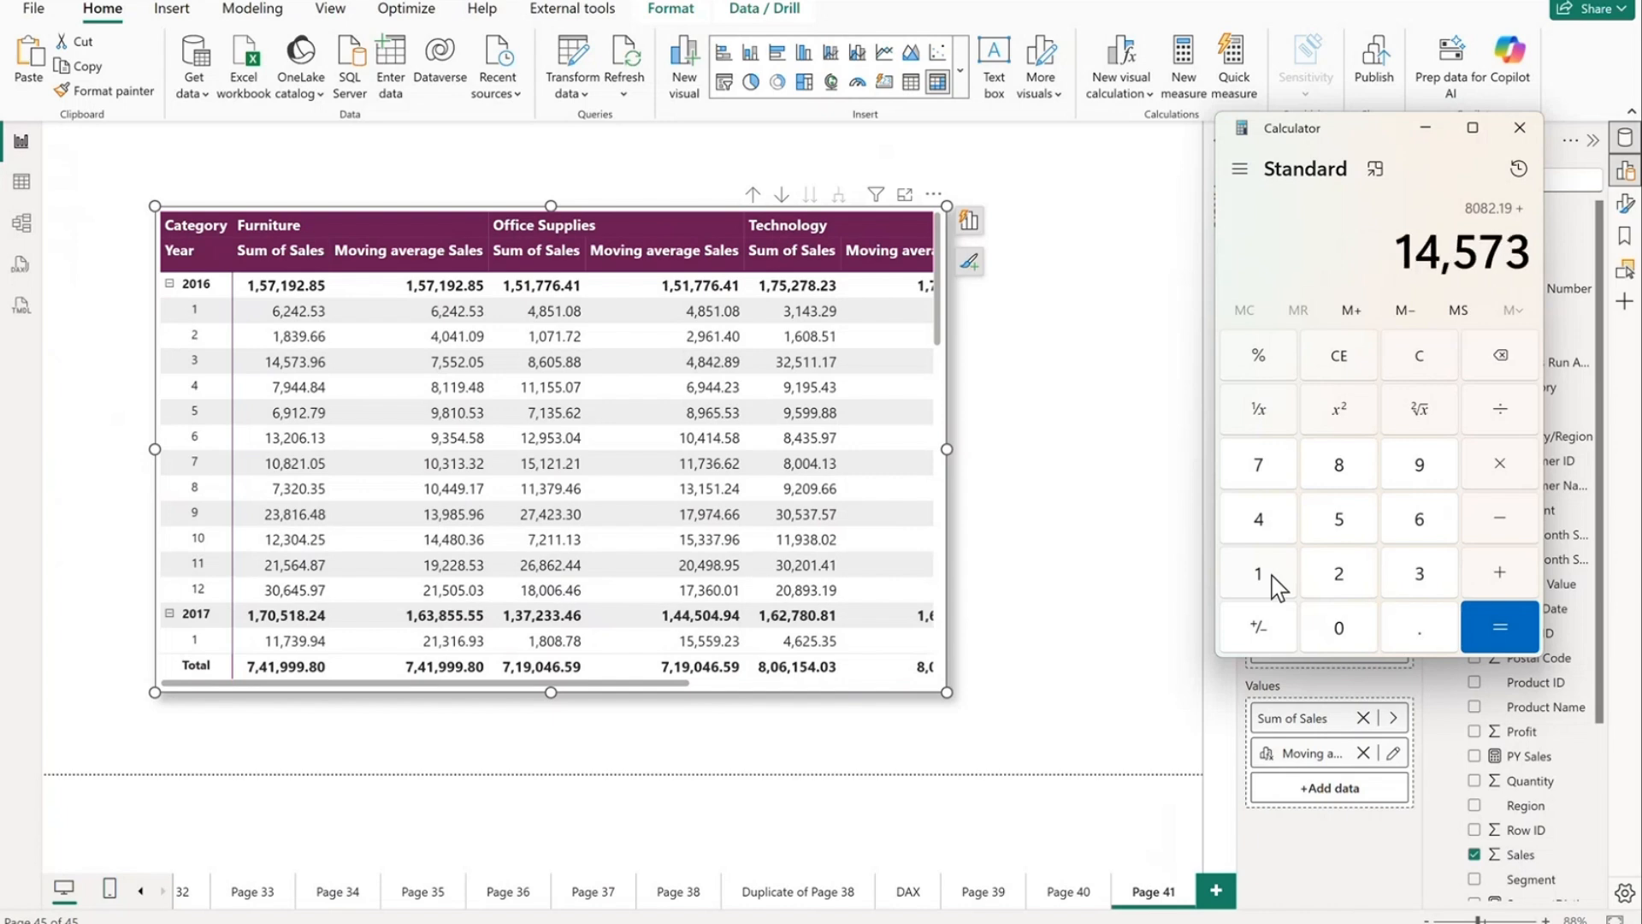
text(.96)
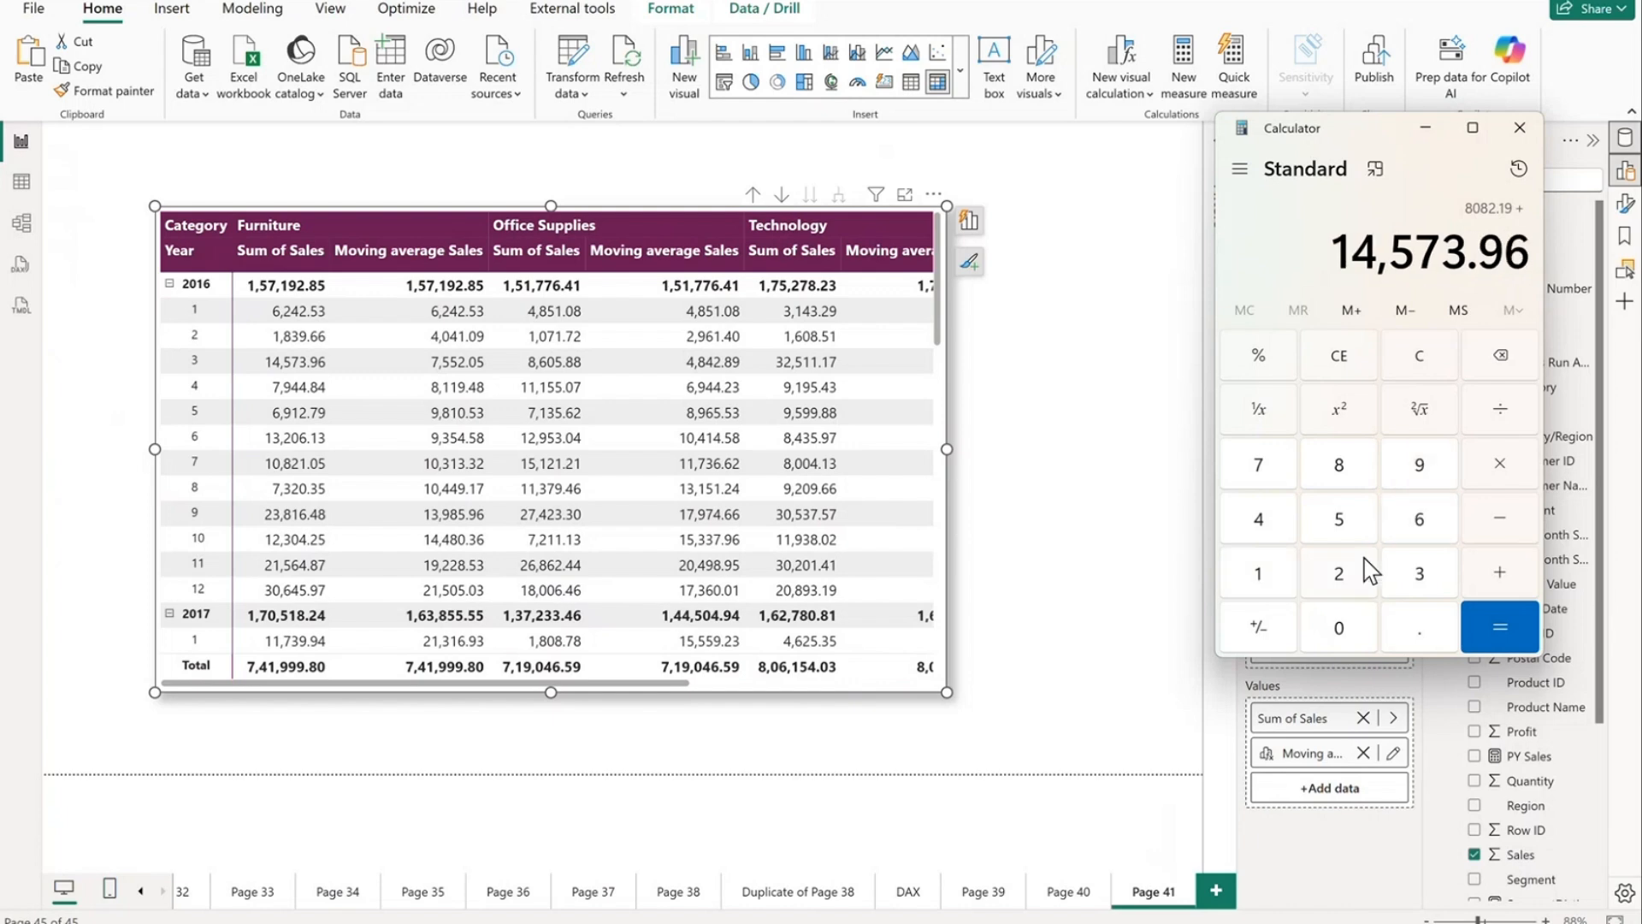
click(1499, 607)
text(+)
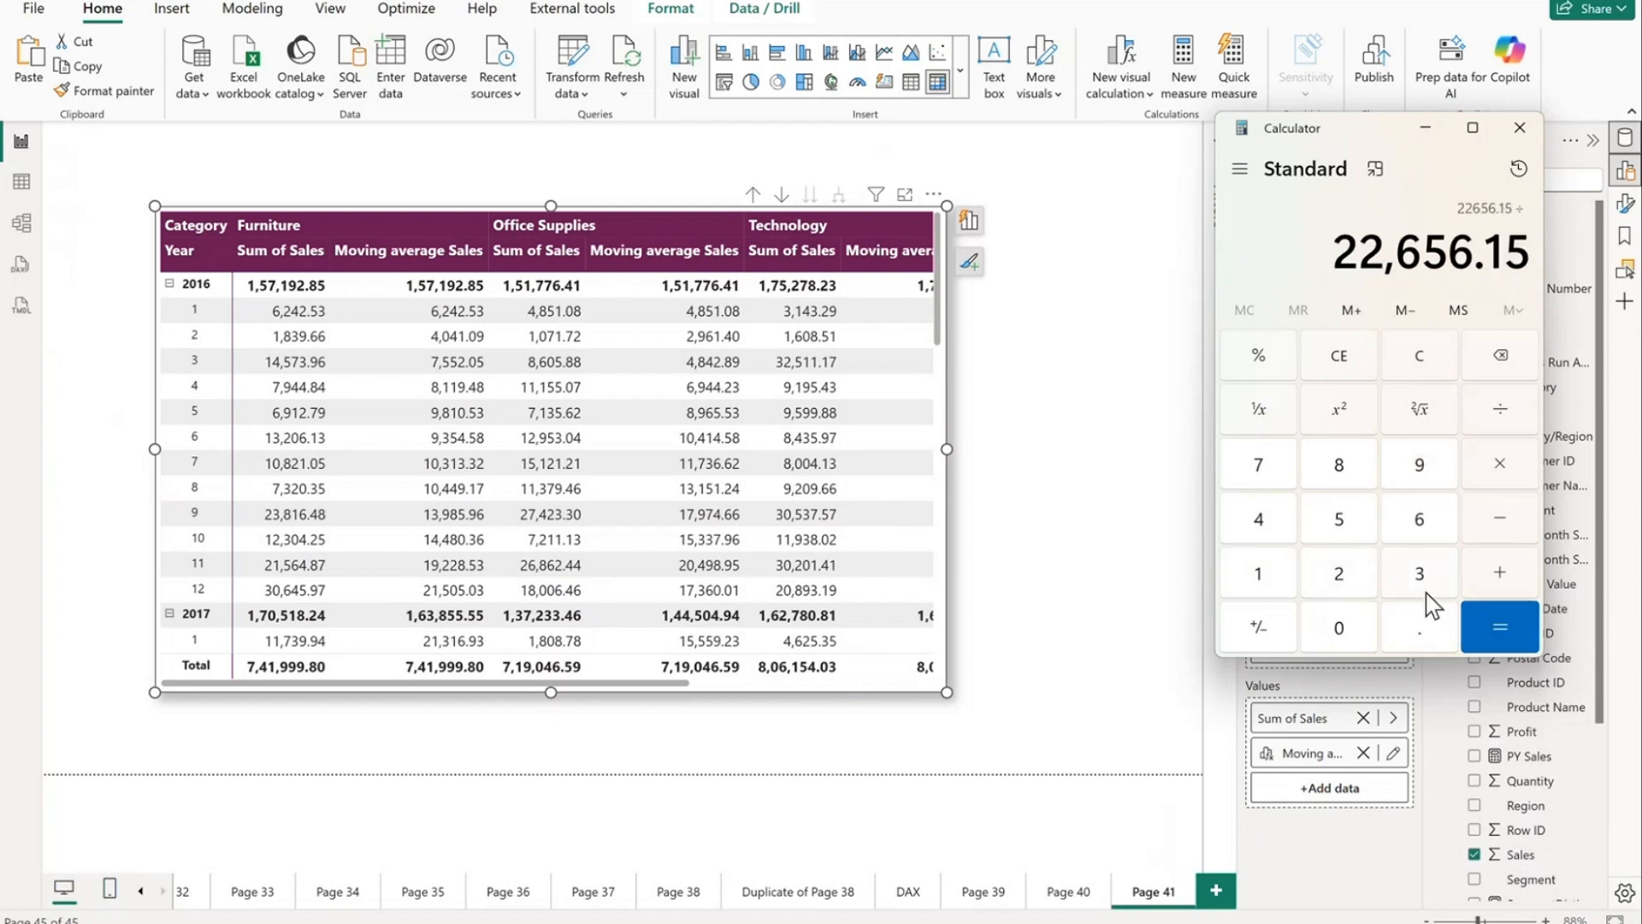
click(1440, 591)
click(1498, 633)
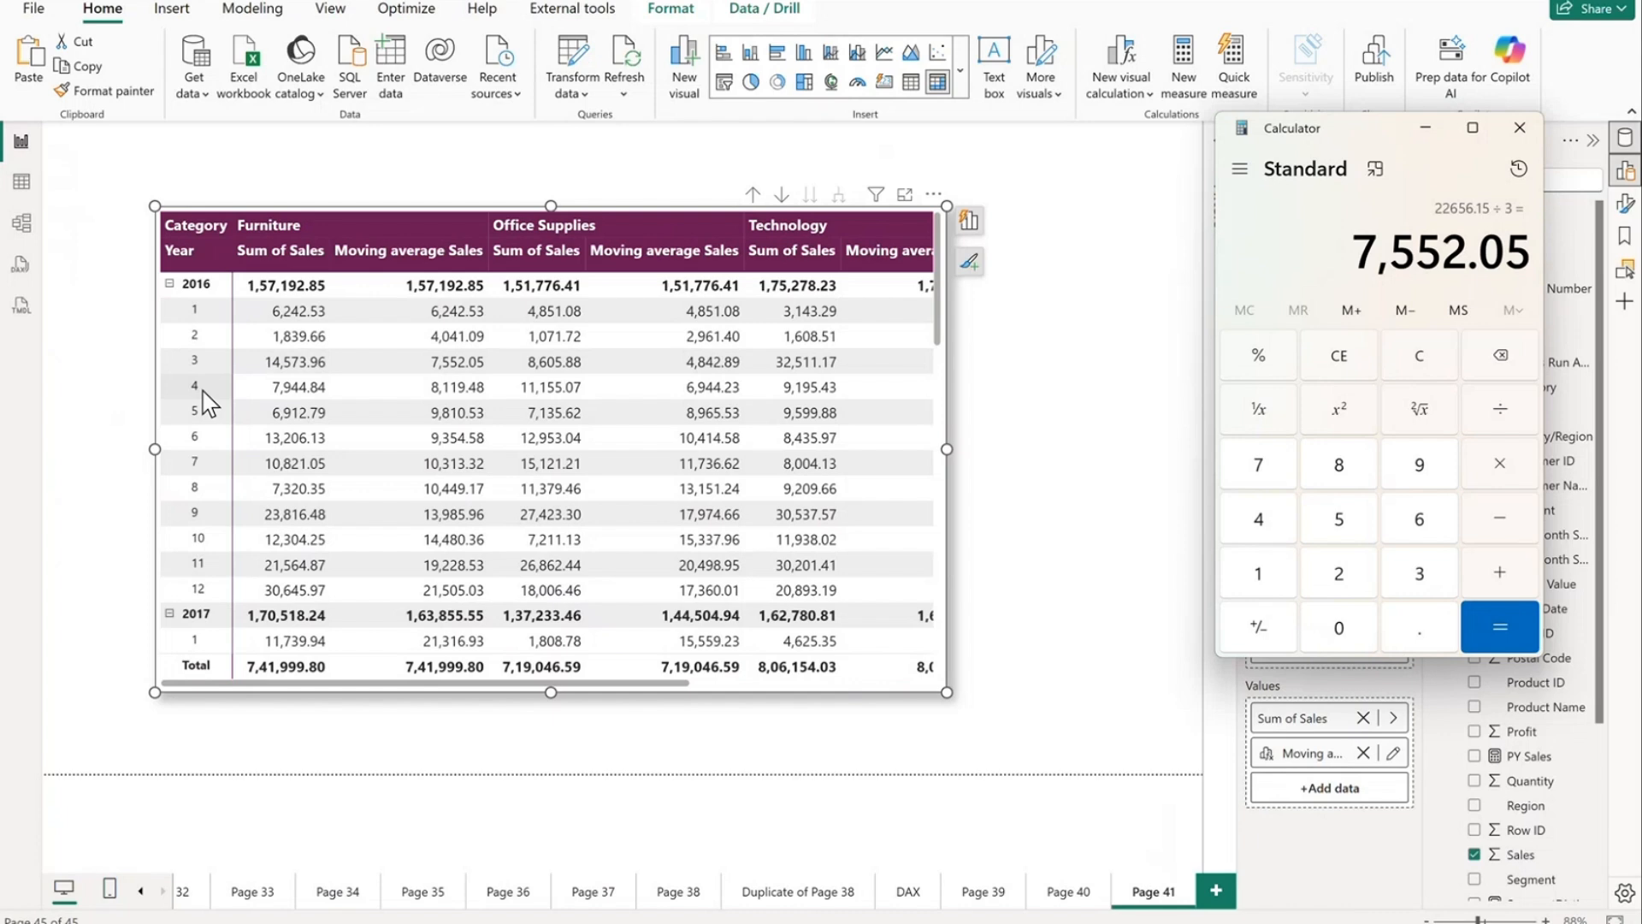
click(1426, 127)
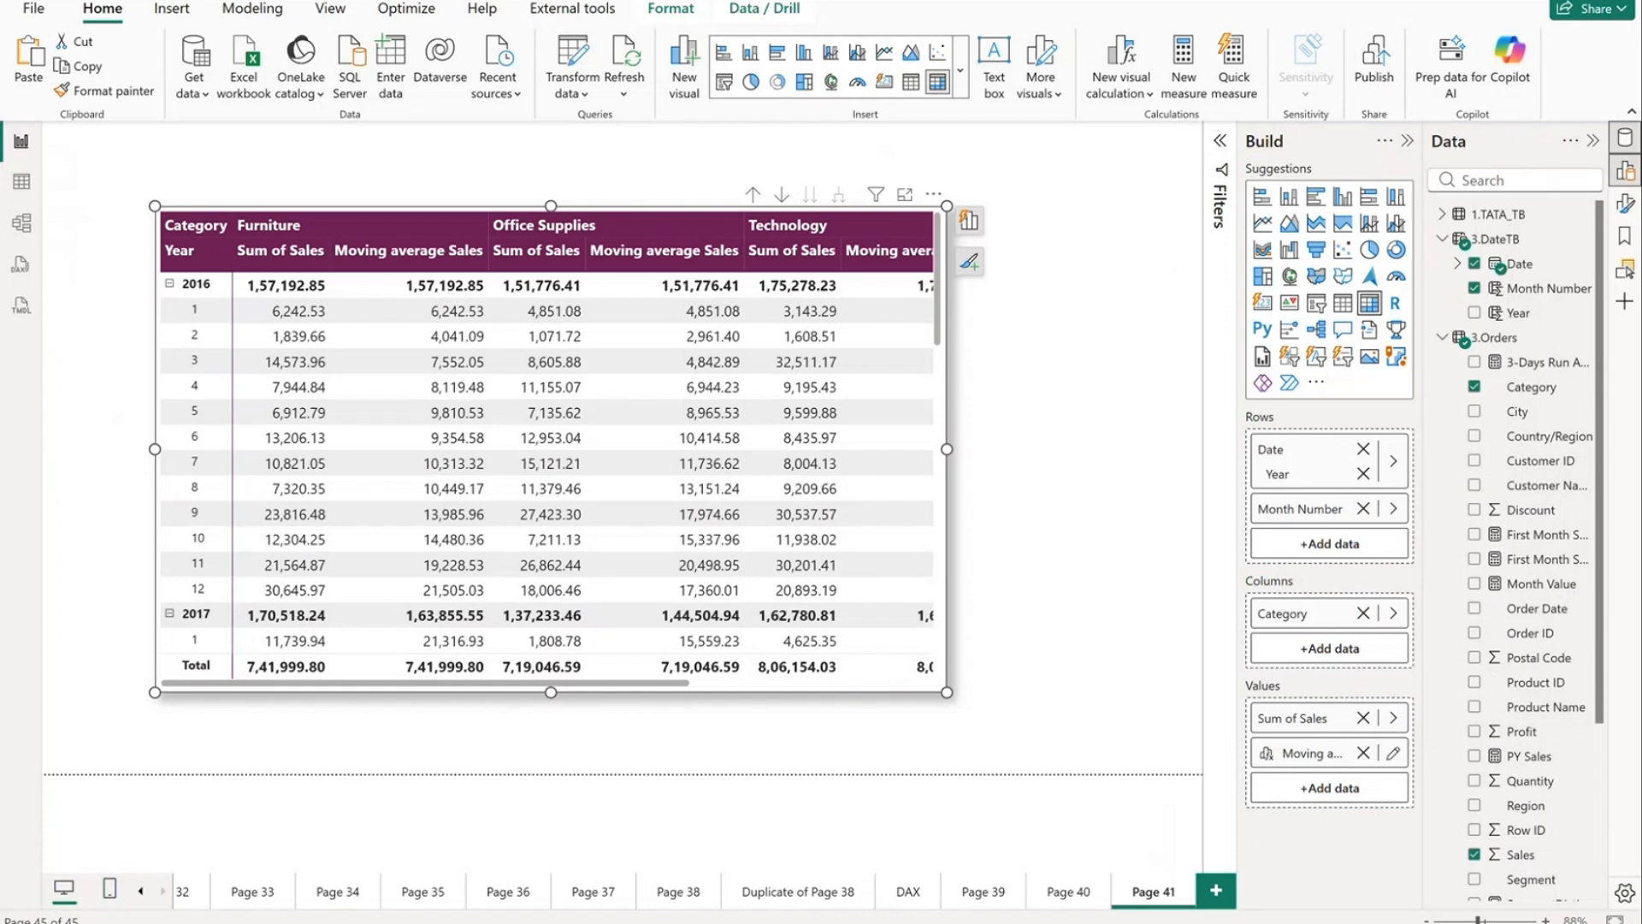
Step: Capture a rectangular screenshot of the whole matrix and open it in Snipping Tool
click(626, 369)
drag(99, 168, 1088, 783)
click(1081, 294)
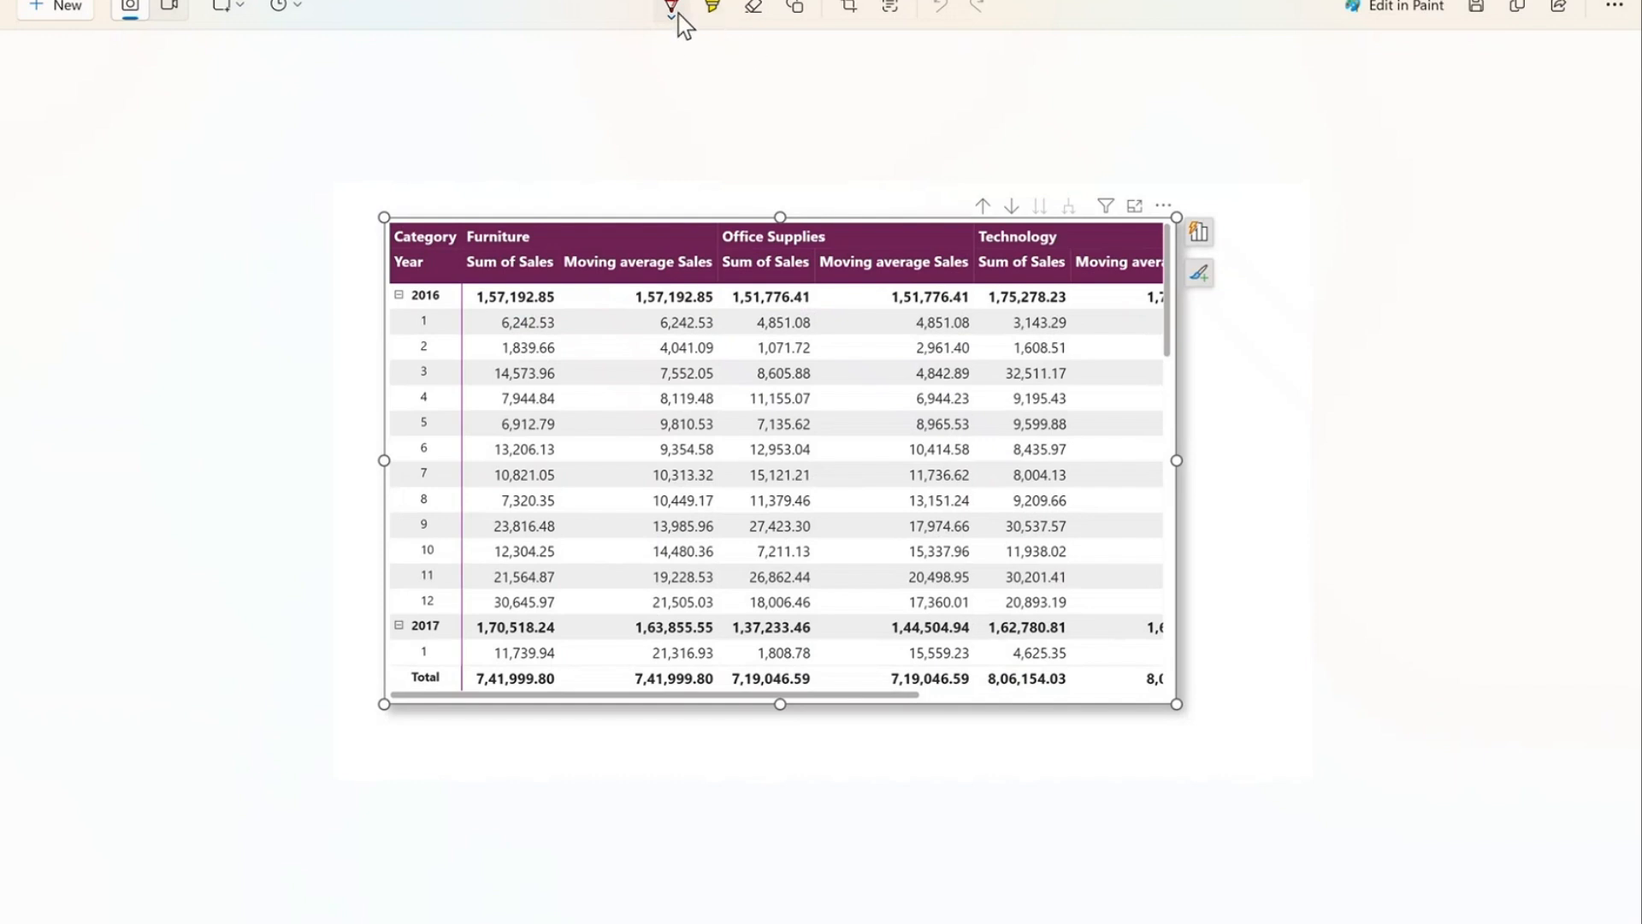
Step: With the red pen, mark months 1–3, 2–4 and 3–5, bracket Furniture's sales for months 2–4 and tick month 4's moving average
click(672, 14)
click(599, 144)
mouse_move(437, 313)
mouse_down()
mouse_move(439, 379)
mouse_move(411, 342)
mouse_up()
drag(446, 410, 451, 366)
mouse_move(561, 347)
mouse_down()
mouse_move(579, 402)
mouse_move(565, 417)
mouse_up()
drag(721, 404, 734, 369)
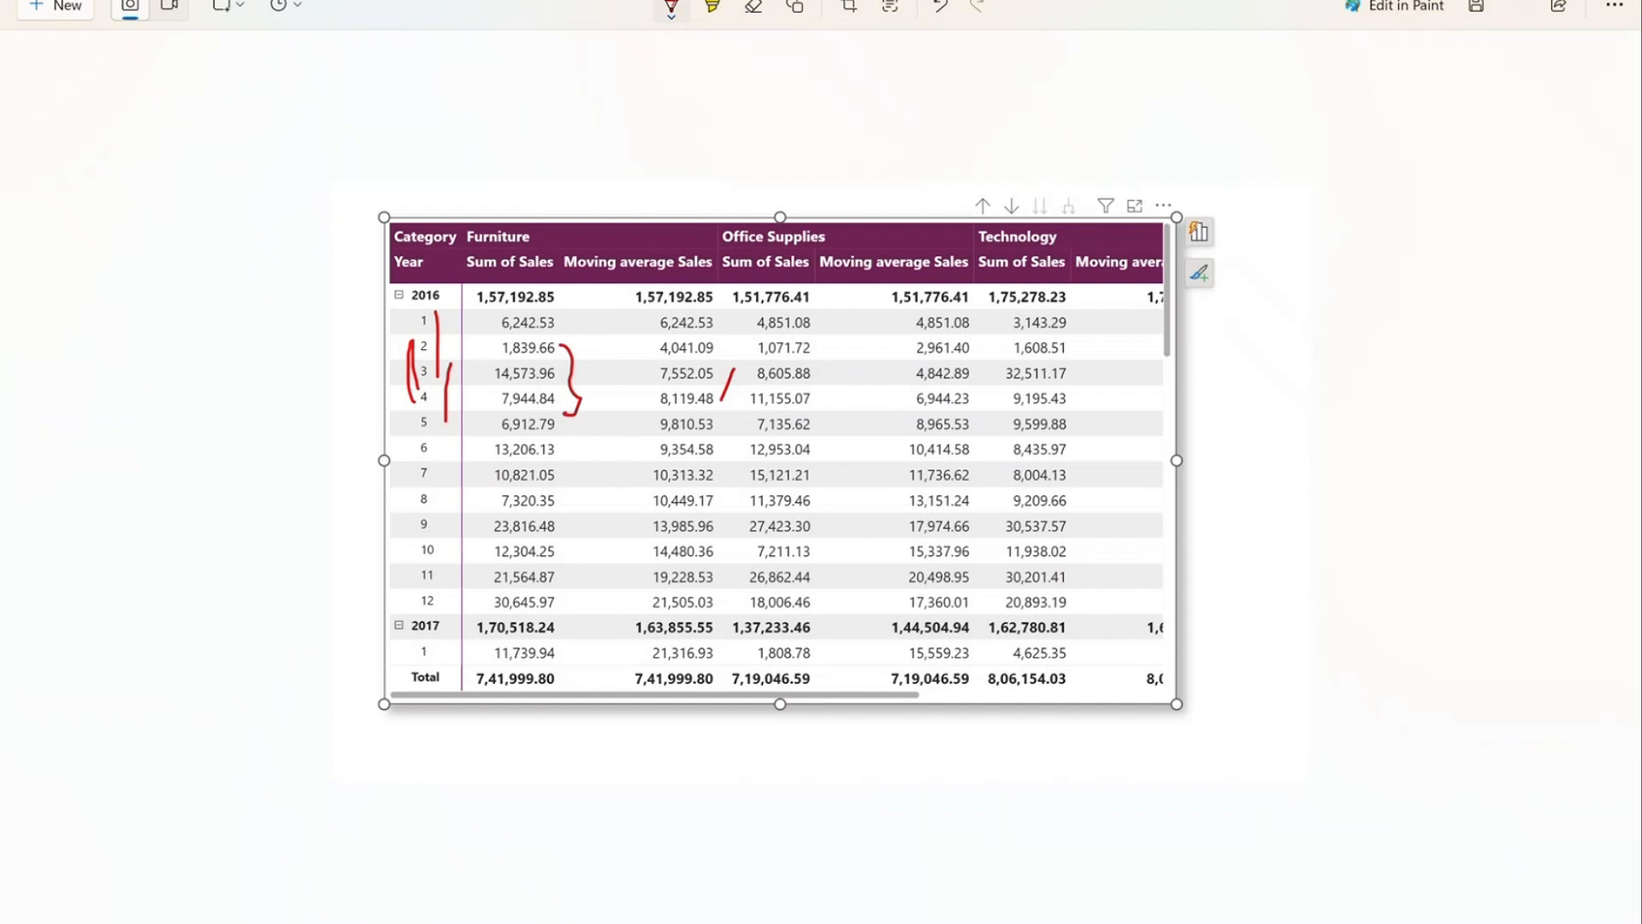
Step: Switch to Calculator and enter Furniture's February 2016 sales, 1839.66, as the first number of a new addition
key(alt+Tab)
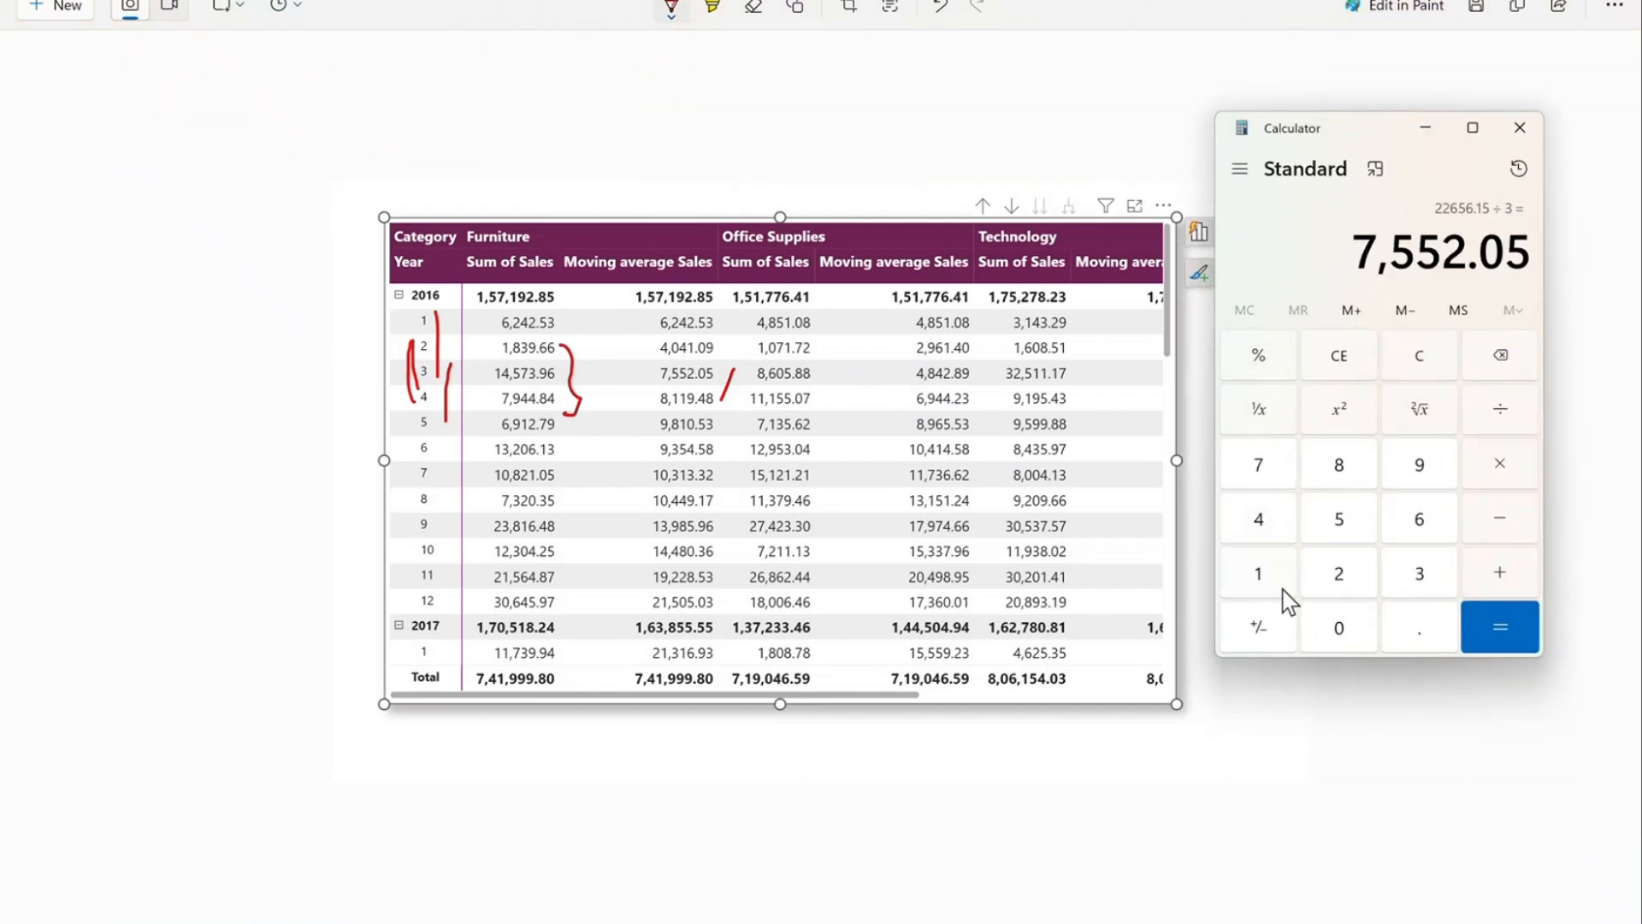
click(1275, 577)
click(1336, 471)
click(1415, 582)
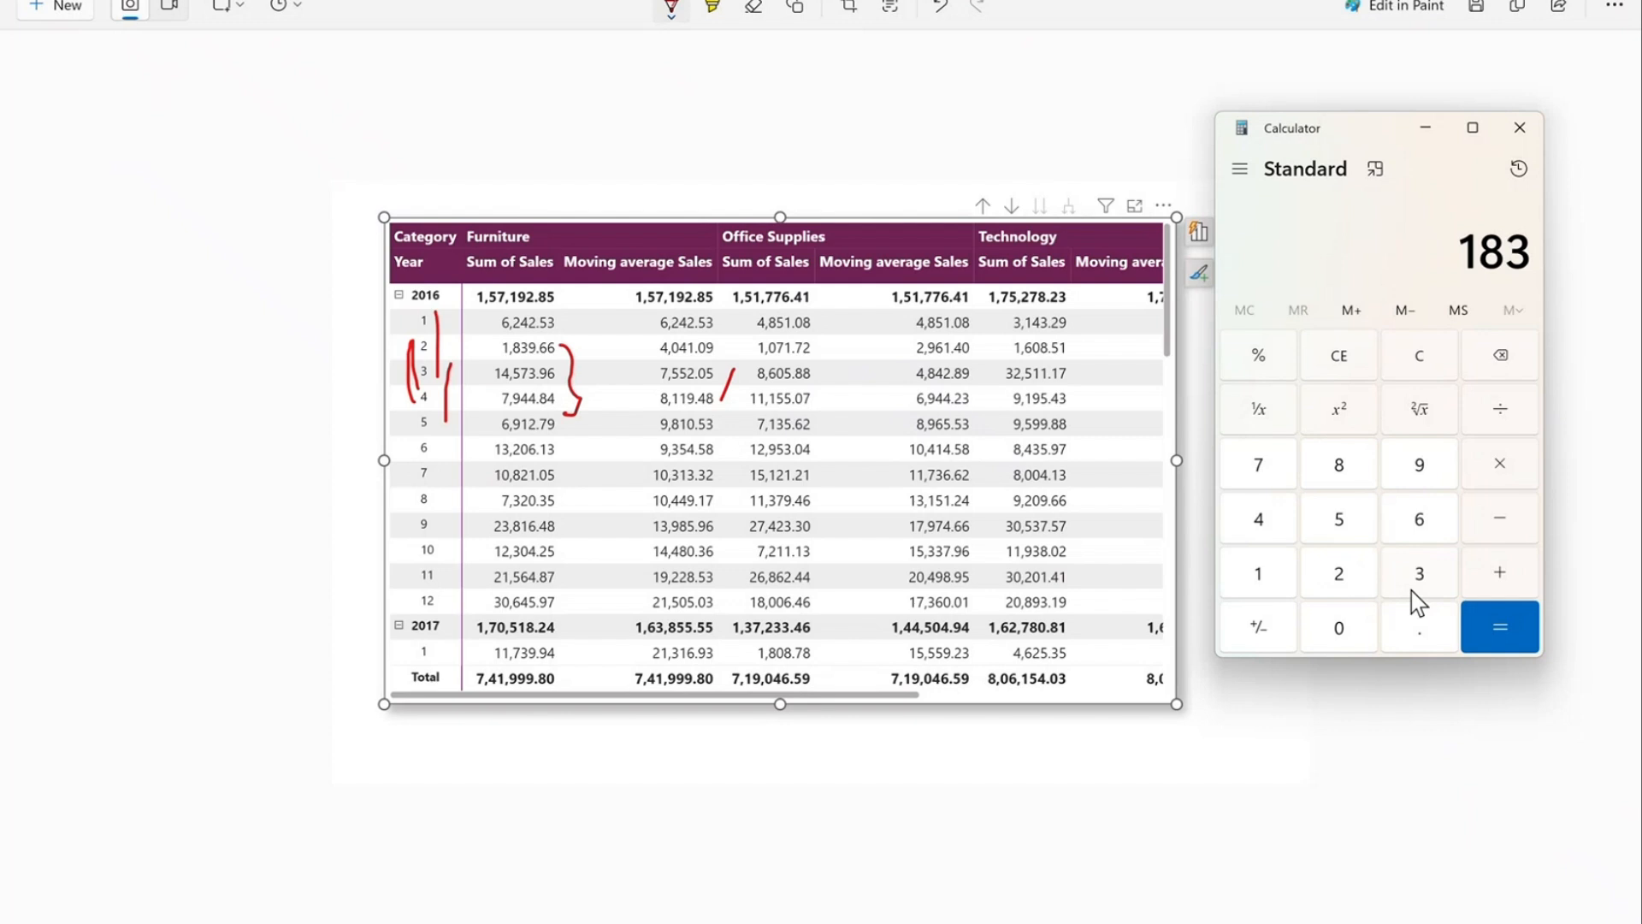
click(1427, 464)
click(1425, 636)
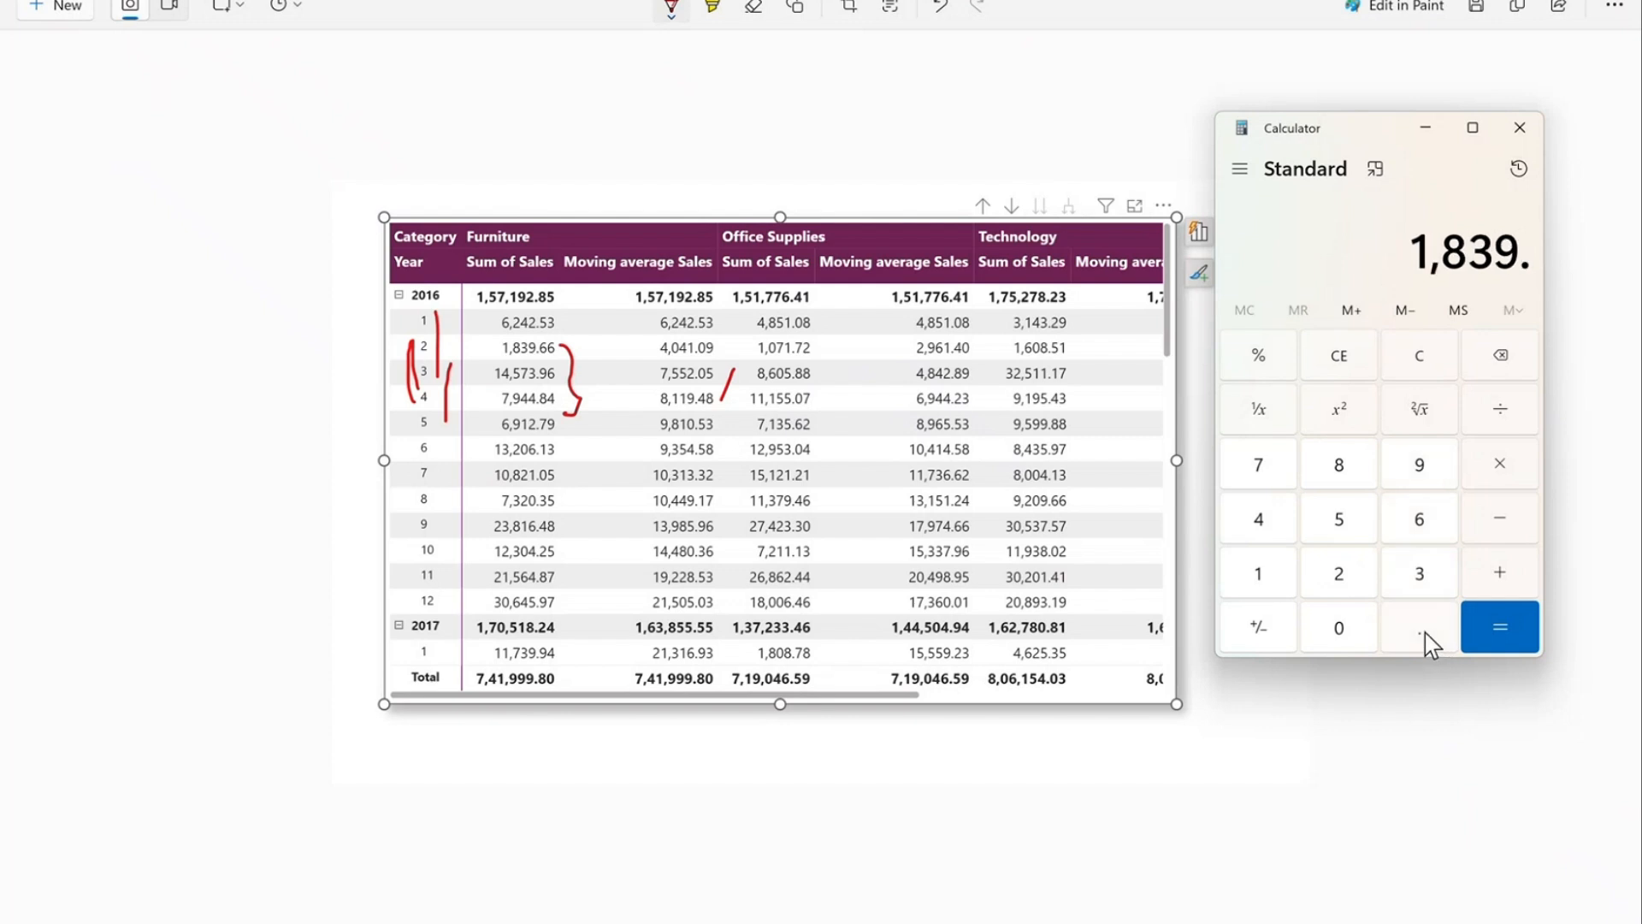
double_click(1421, 522)
click(1492, 575)
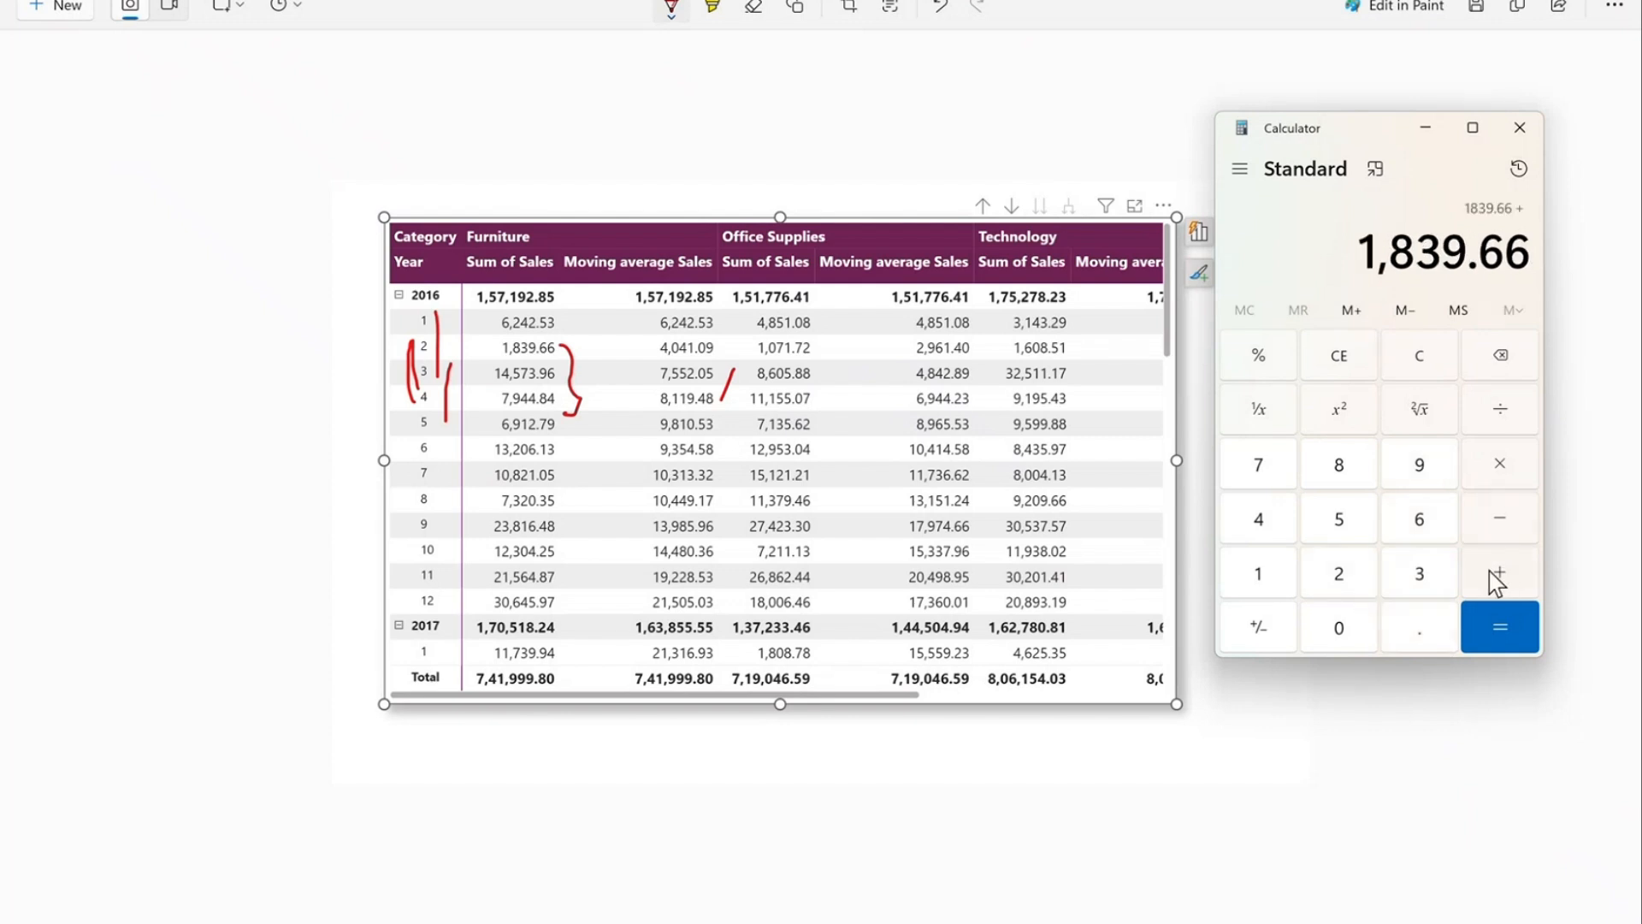
Step: Add Furniture's March and April 2016 sales, 14573.96 and 7944.84, and compute the three-month sum
click(1248, 585)
text(4)
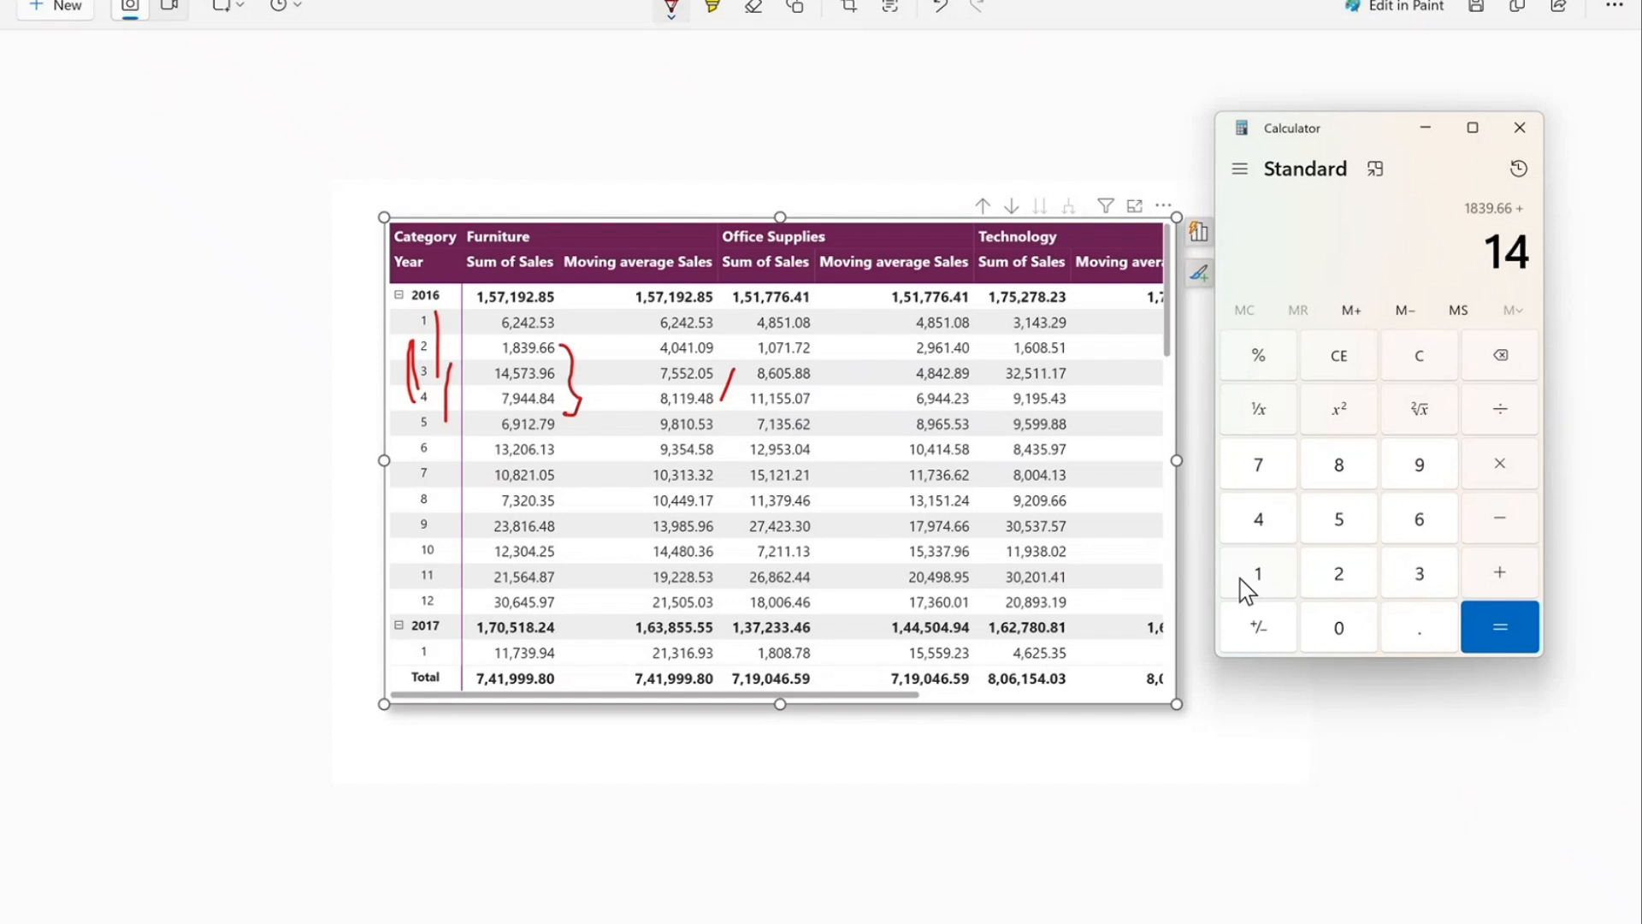
text(,573)
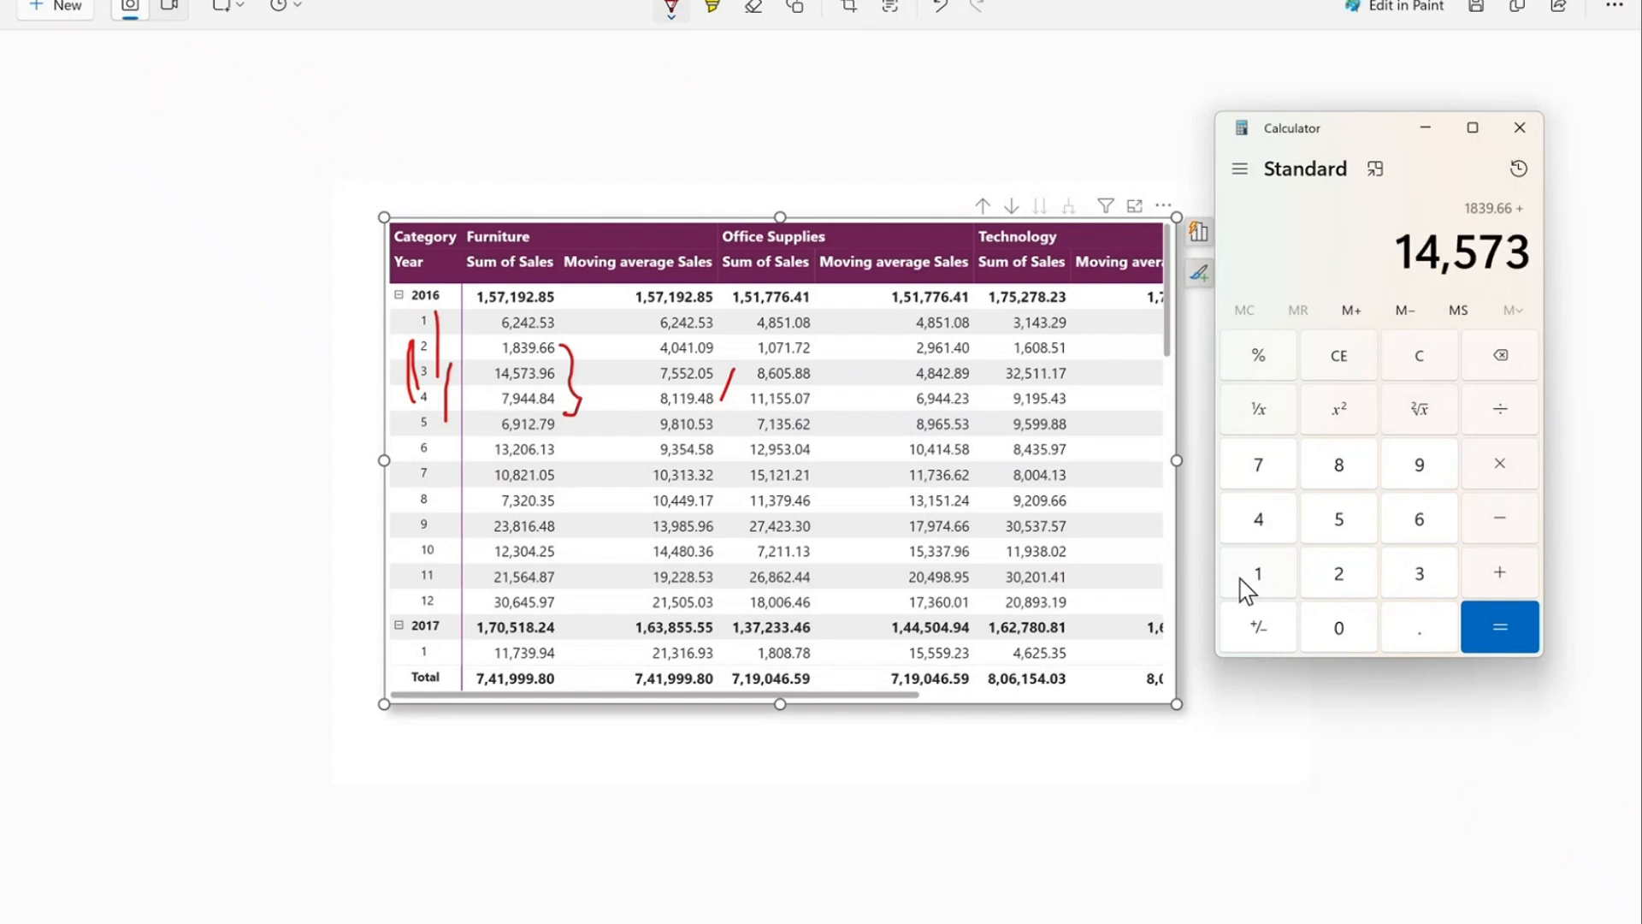
text(.96)
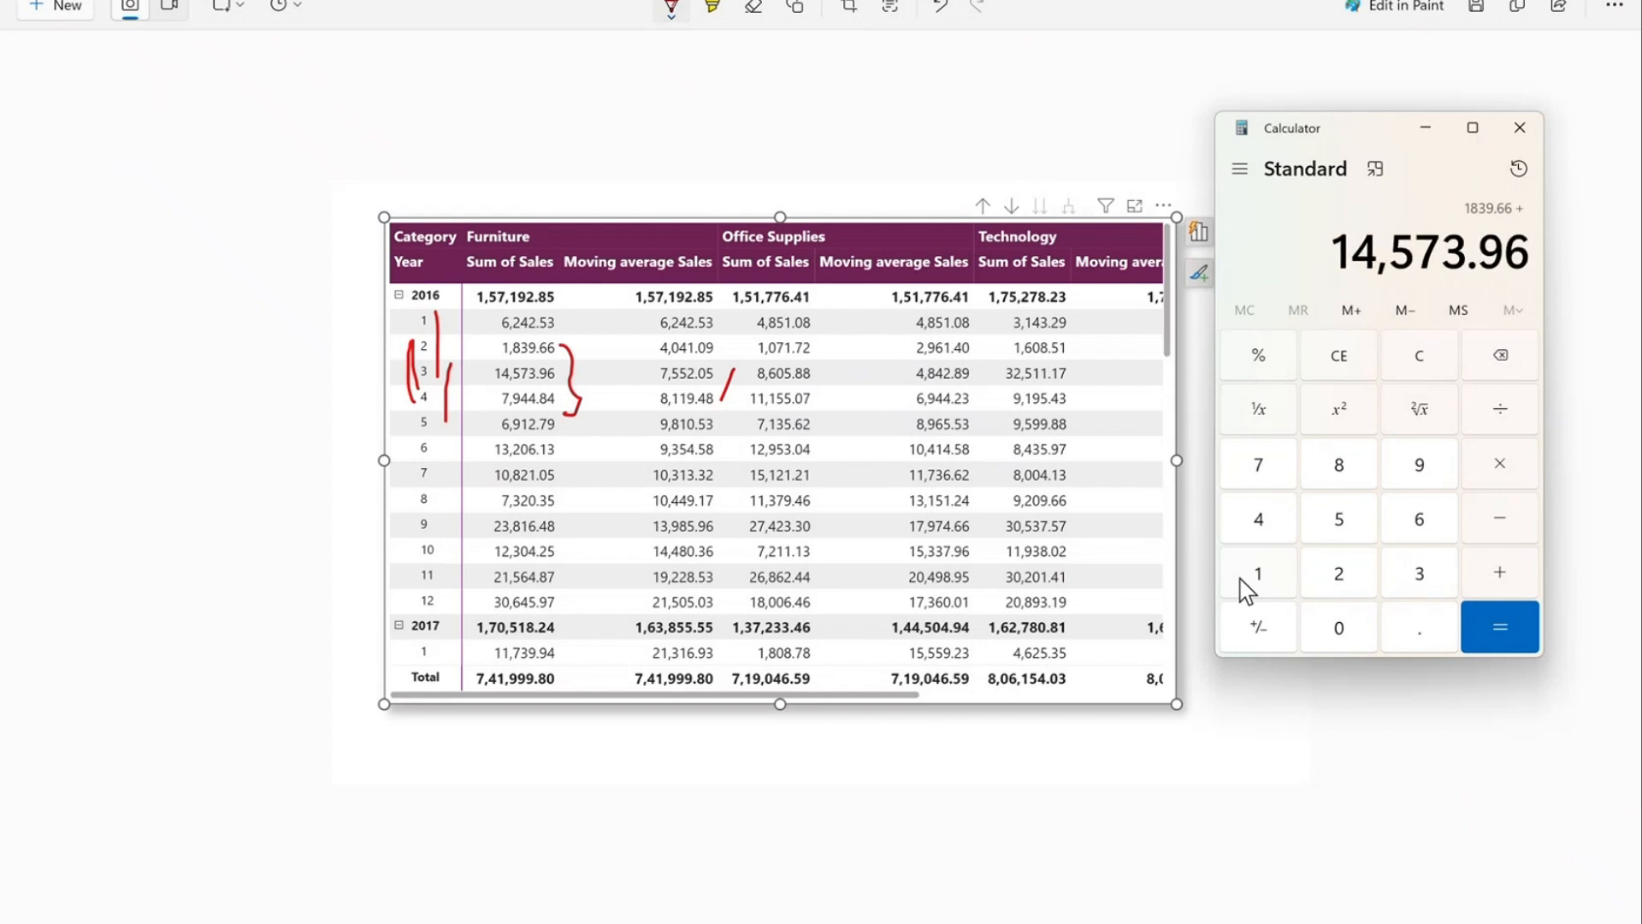
click(1498, 584)
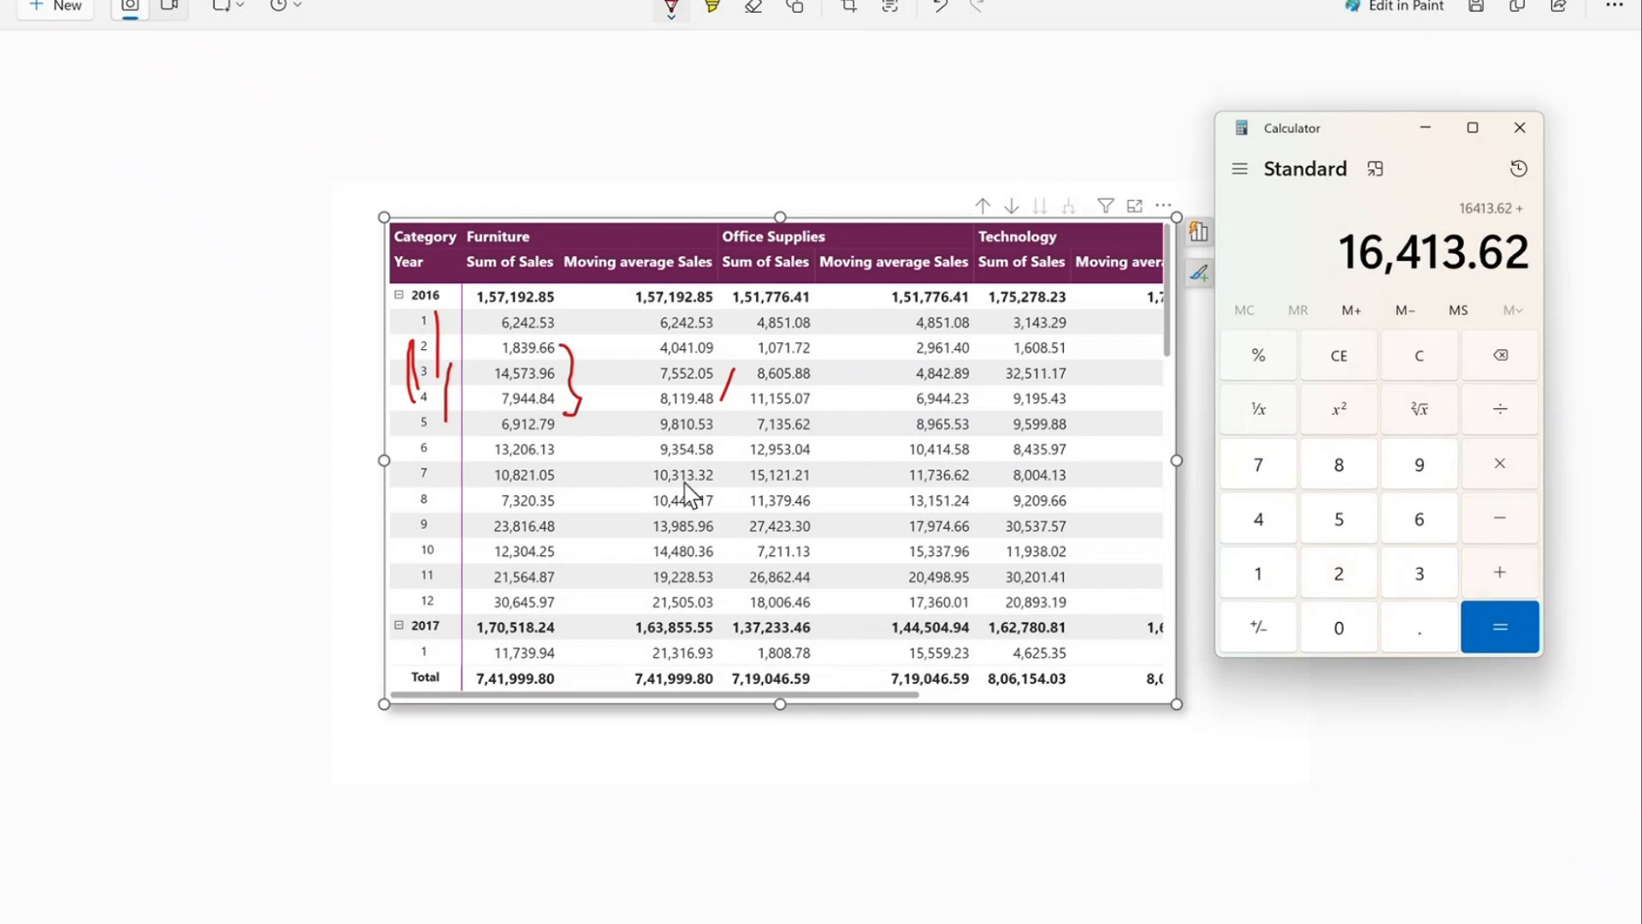
click(1261, 471)
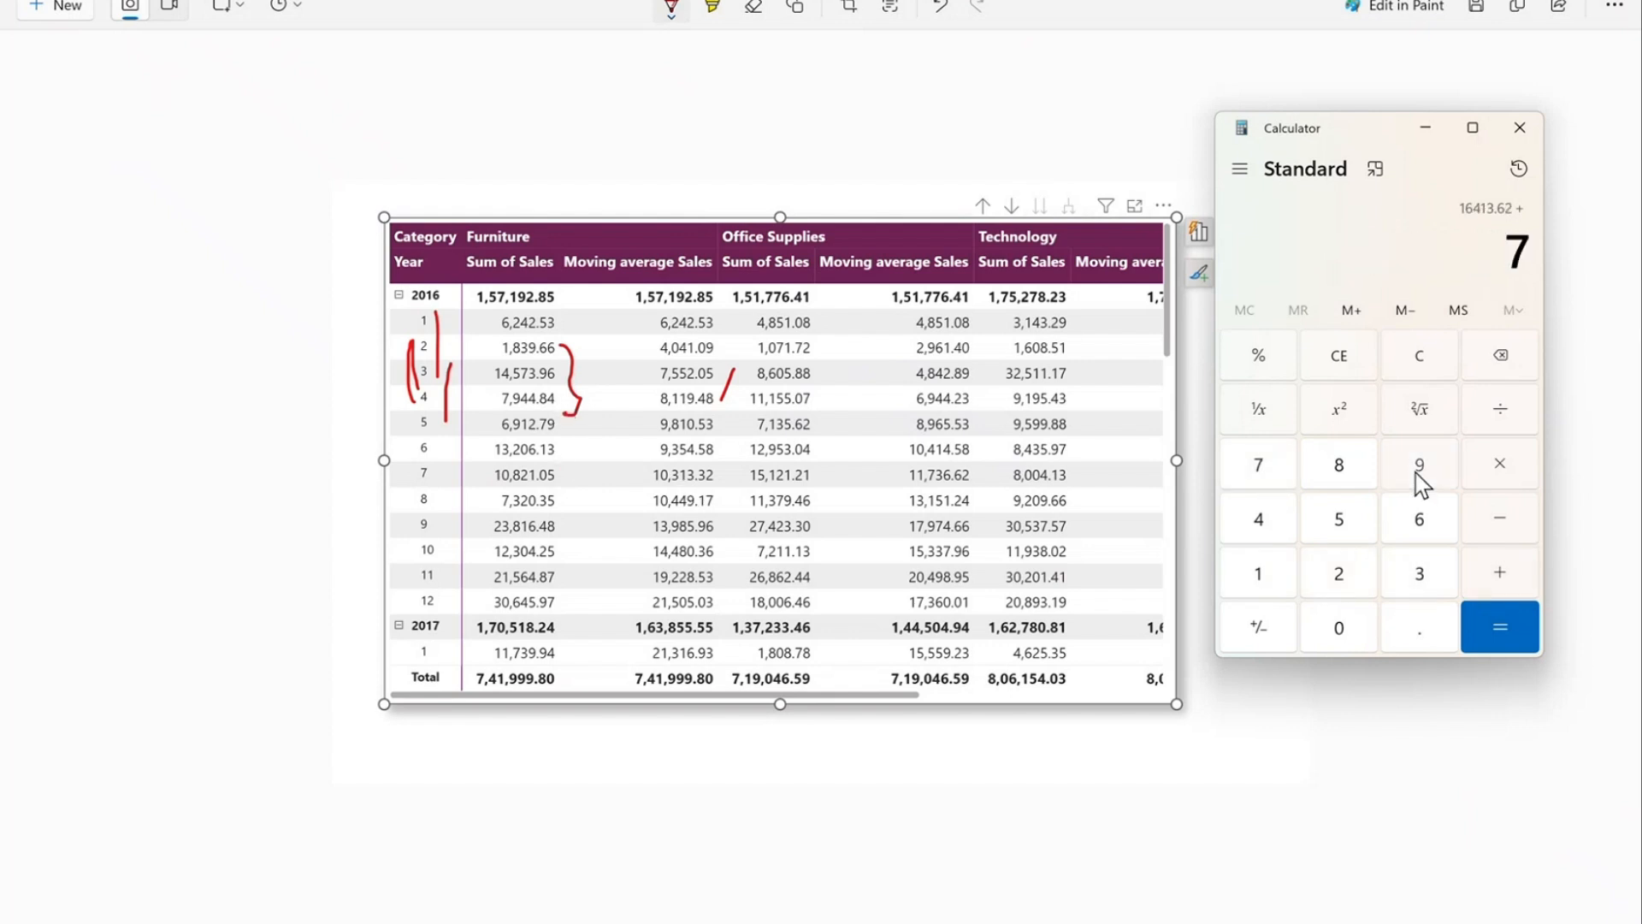
click(1415, 473)
text(44.84)
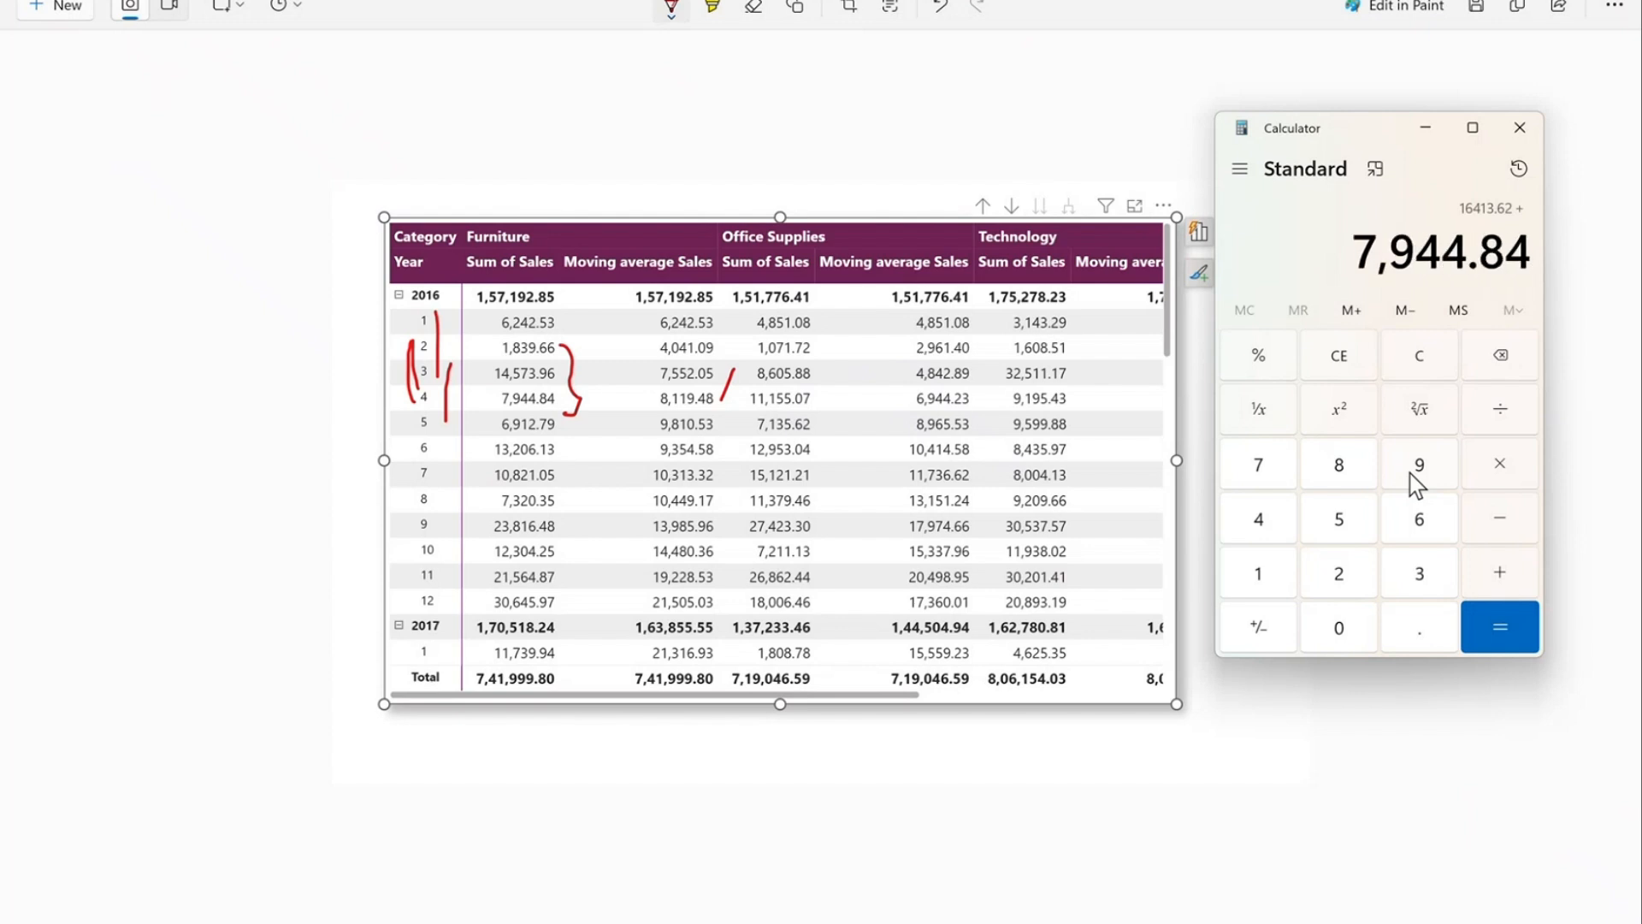
click(1512, 635)
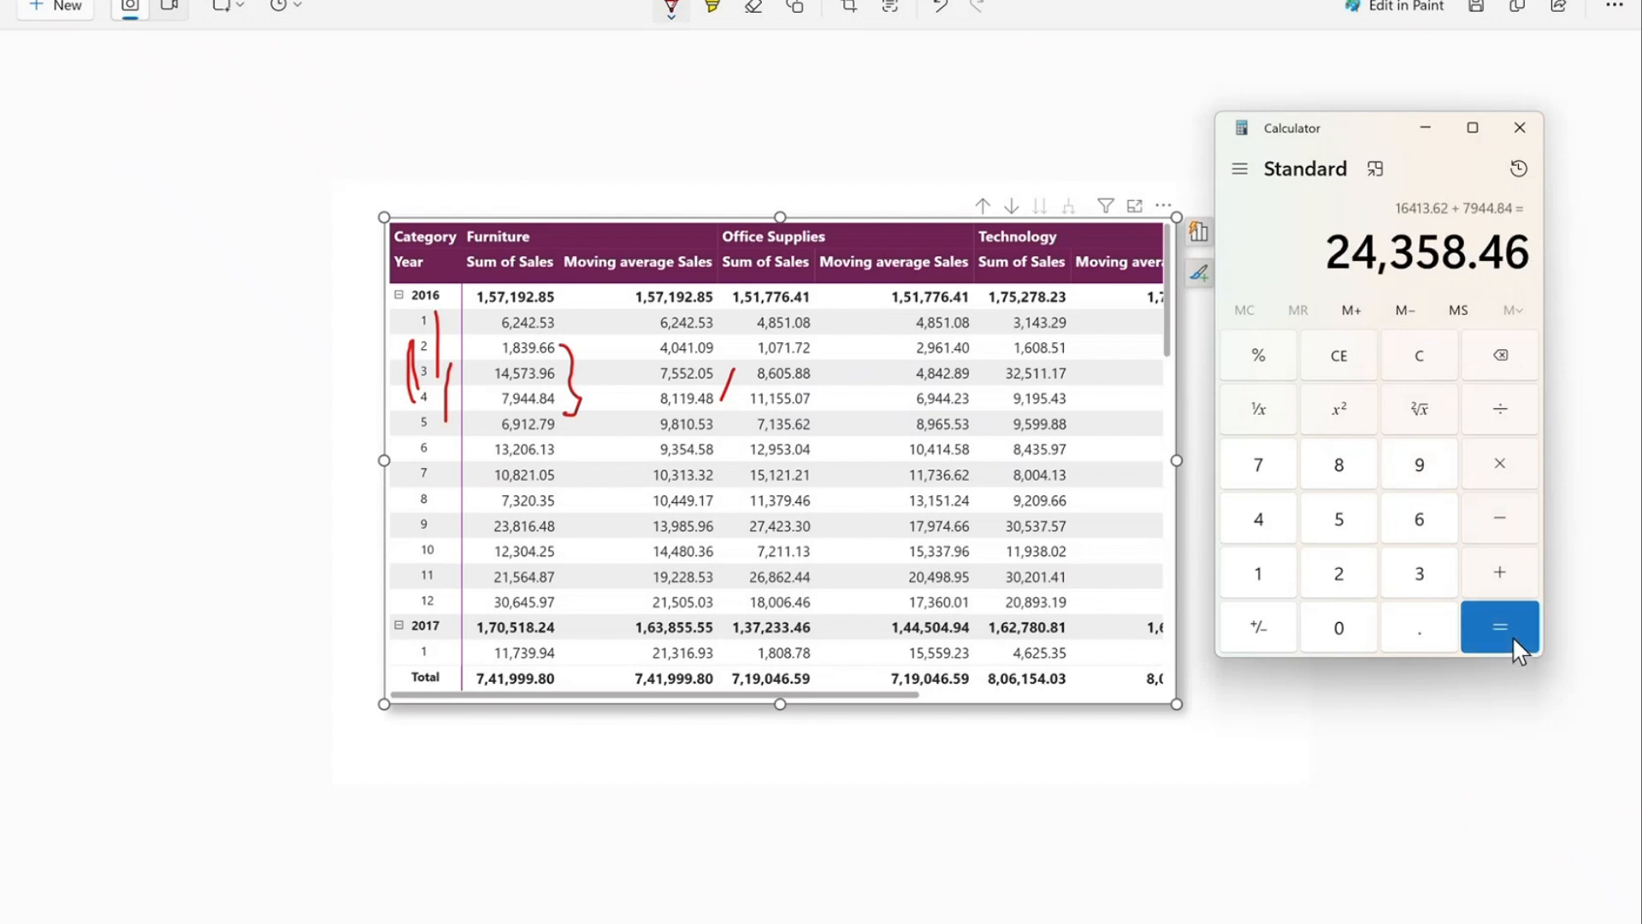
Step: Divide the three-month Furniture sum by 3 to get the moving average and minimize Calculator
click(1512, 419)
click(1429, 566)
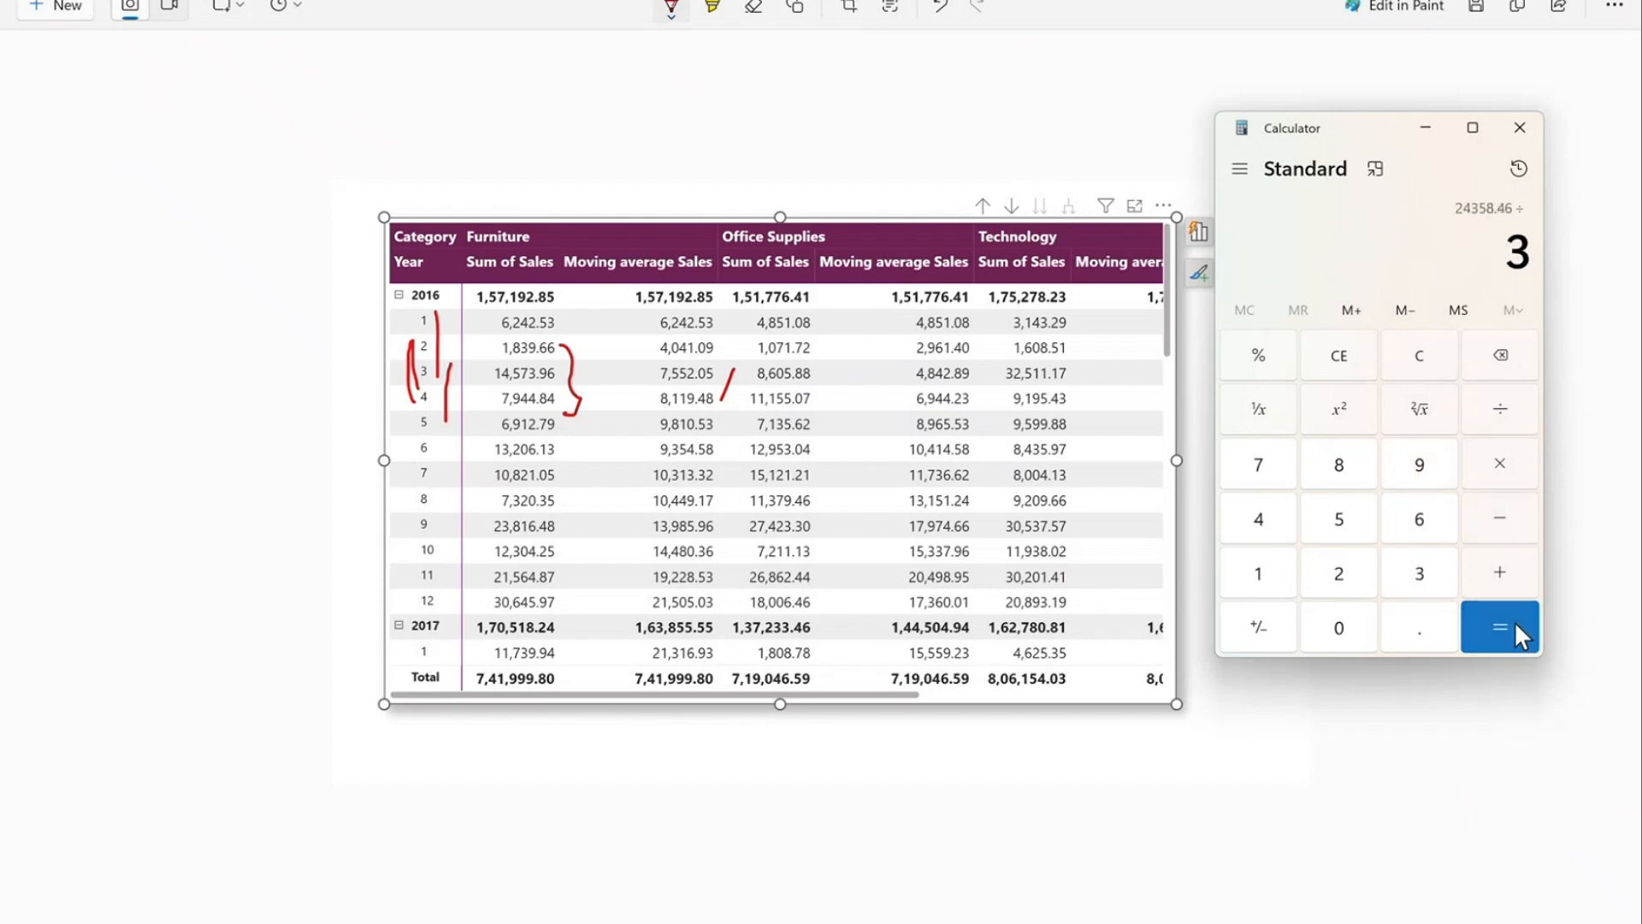
click(1515, 632)
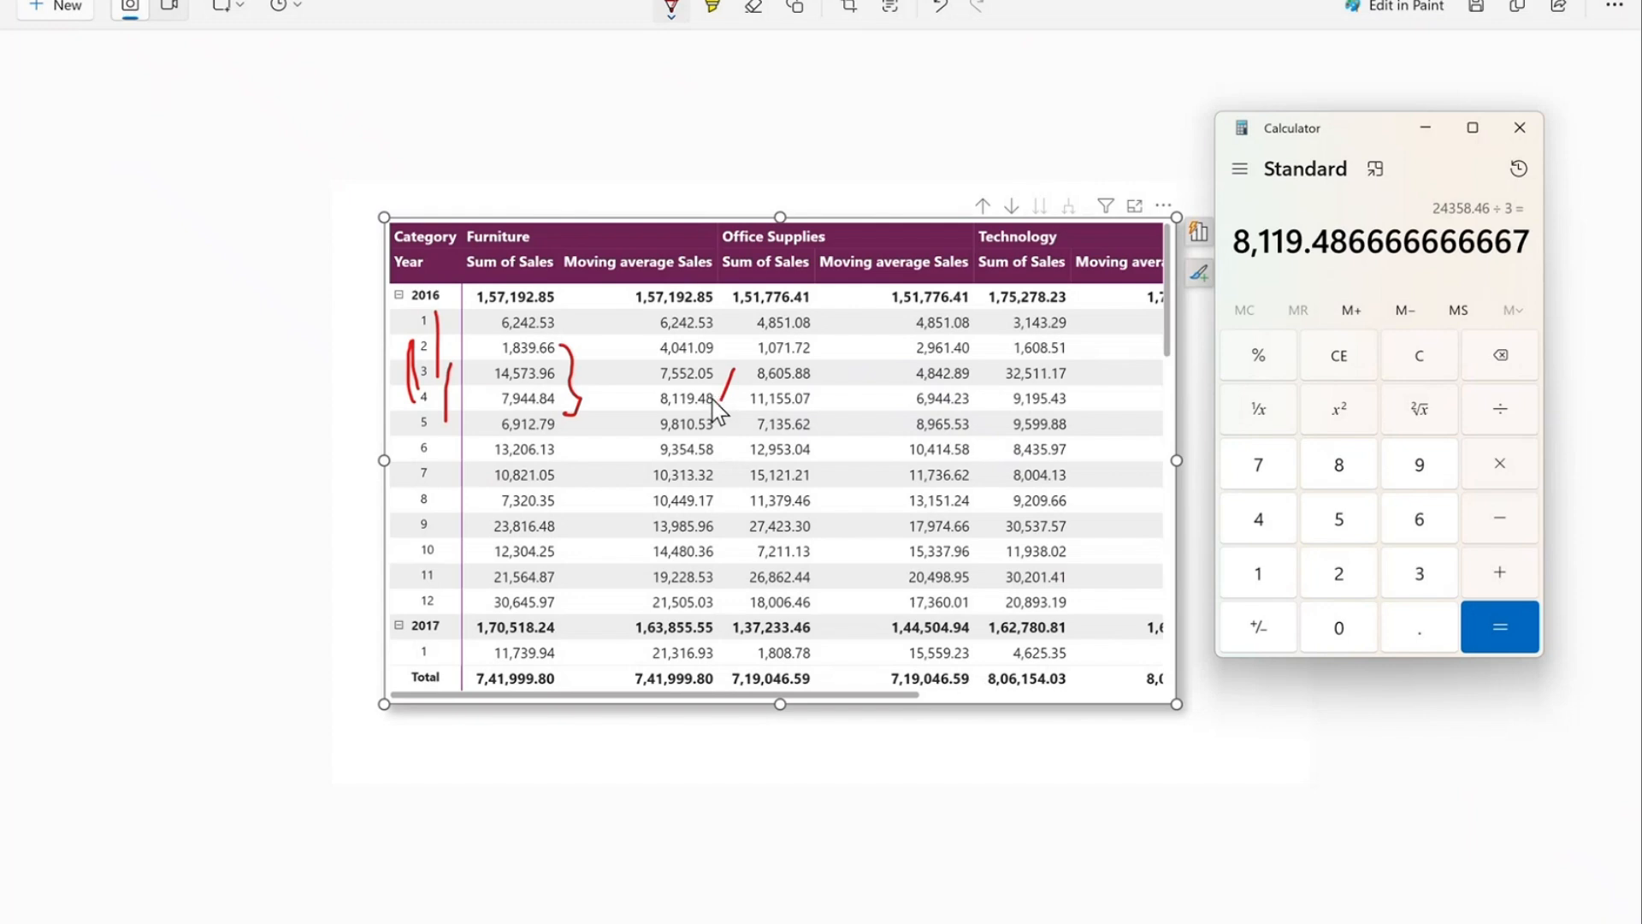
click(1425, 128)
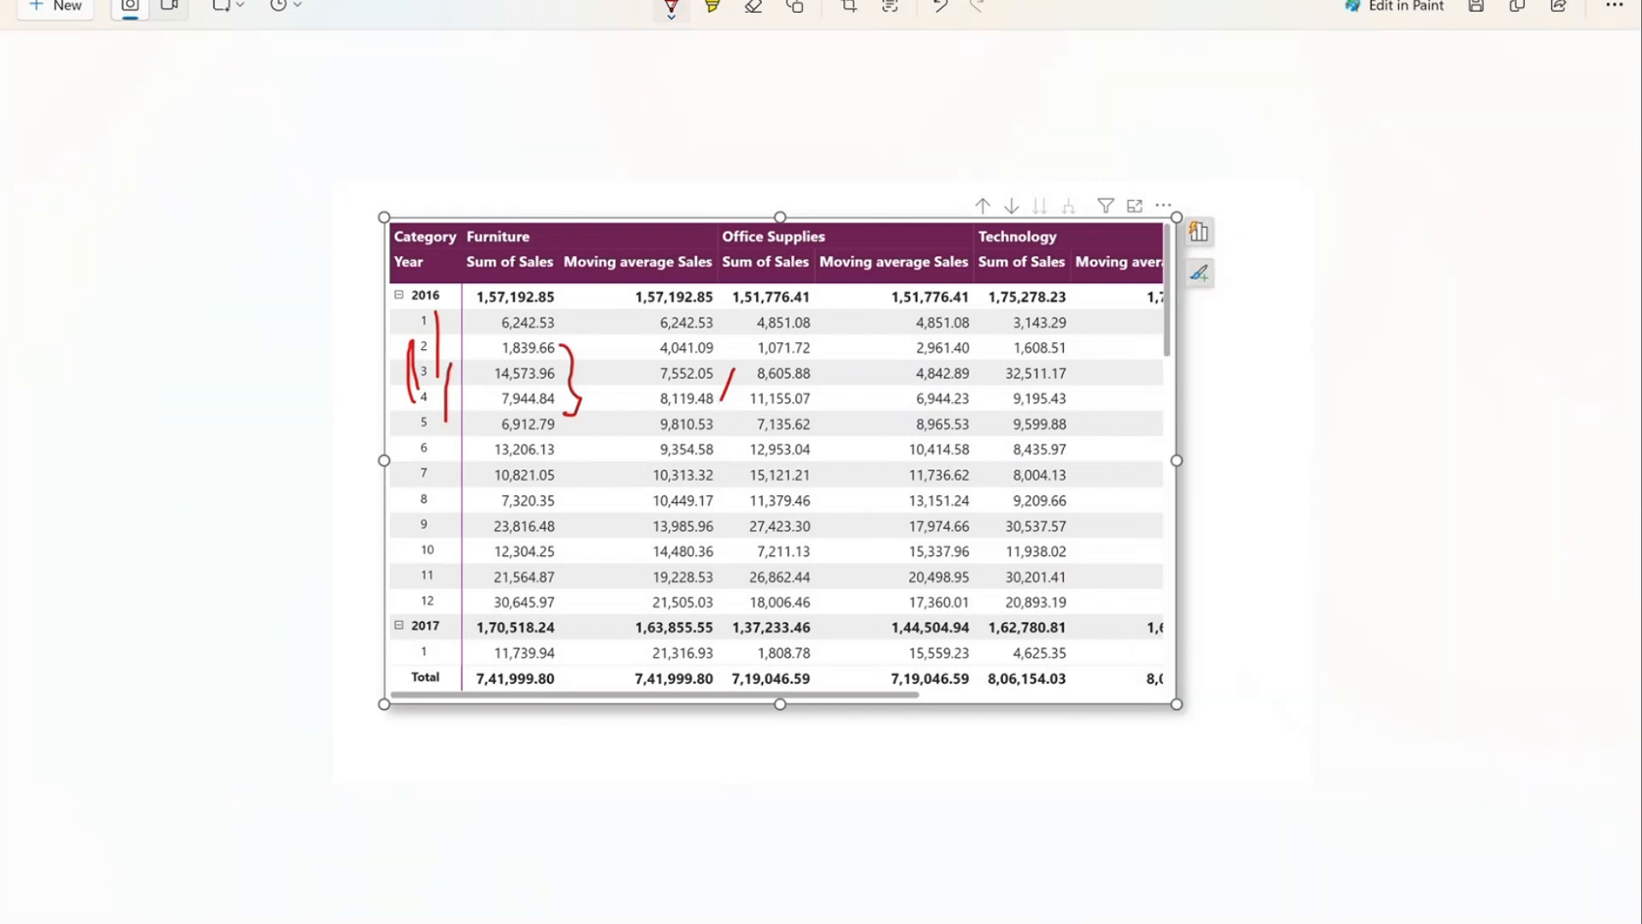
Step: Switch to Power BI, paste the copied matrix onto a new report page and remove its moving average calculation
key(alt+Tab)
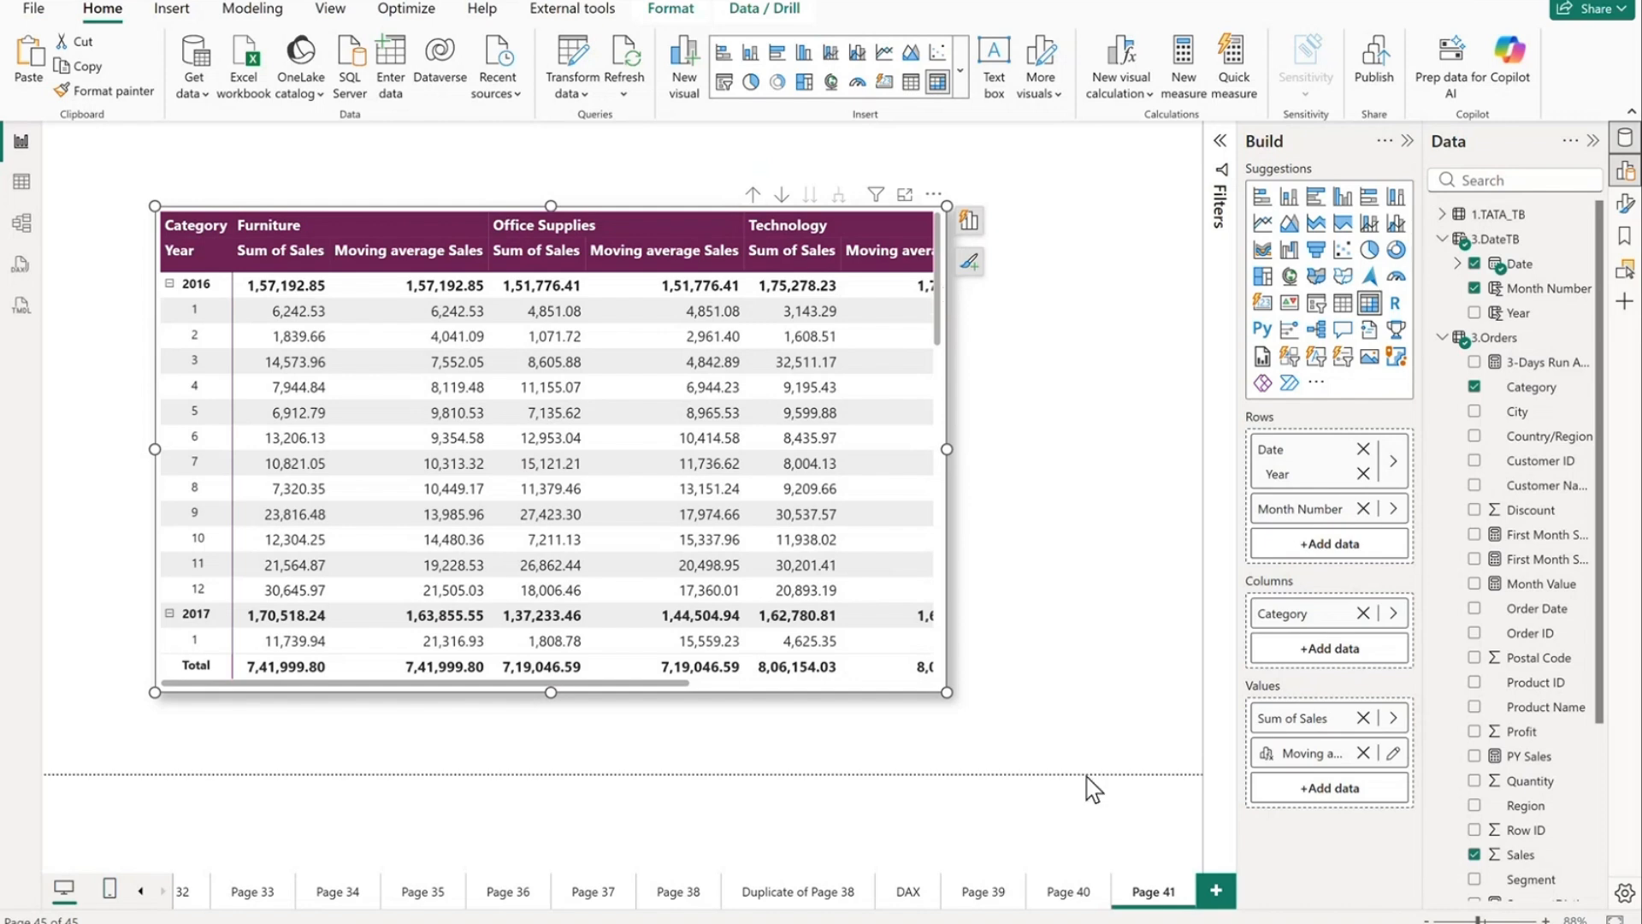
click(1216, 890)
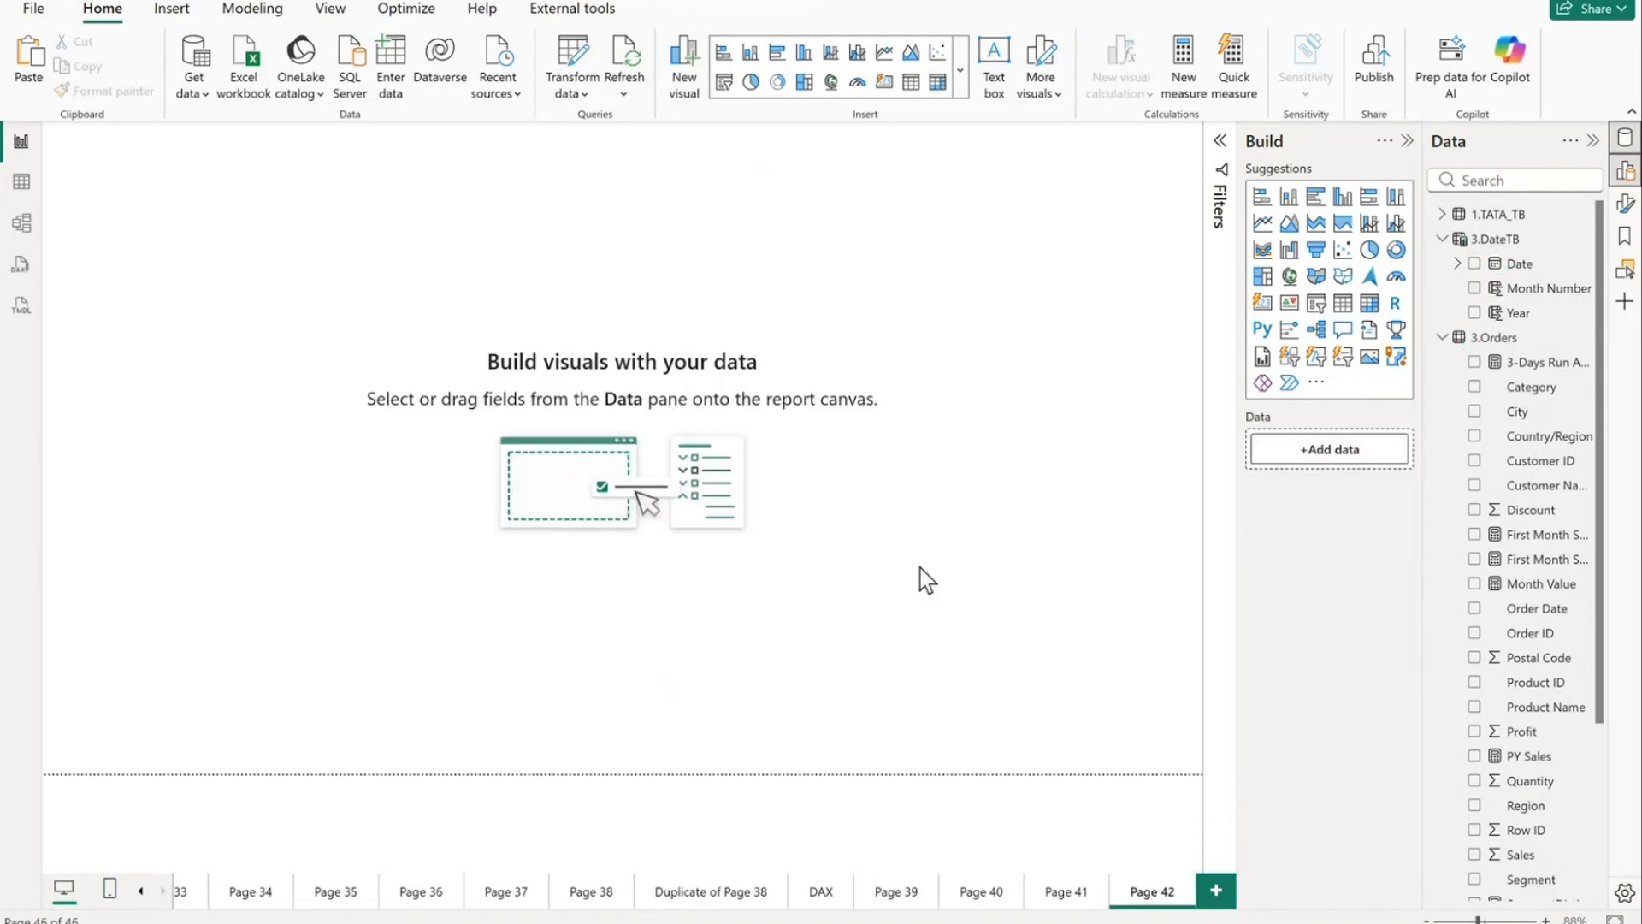
key(ctrl+v)
click(1364, 751)
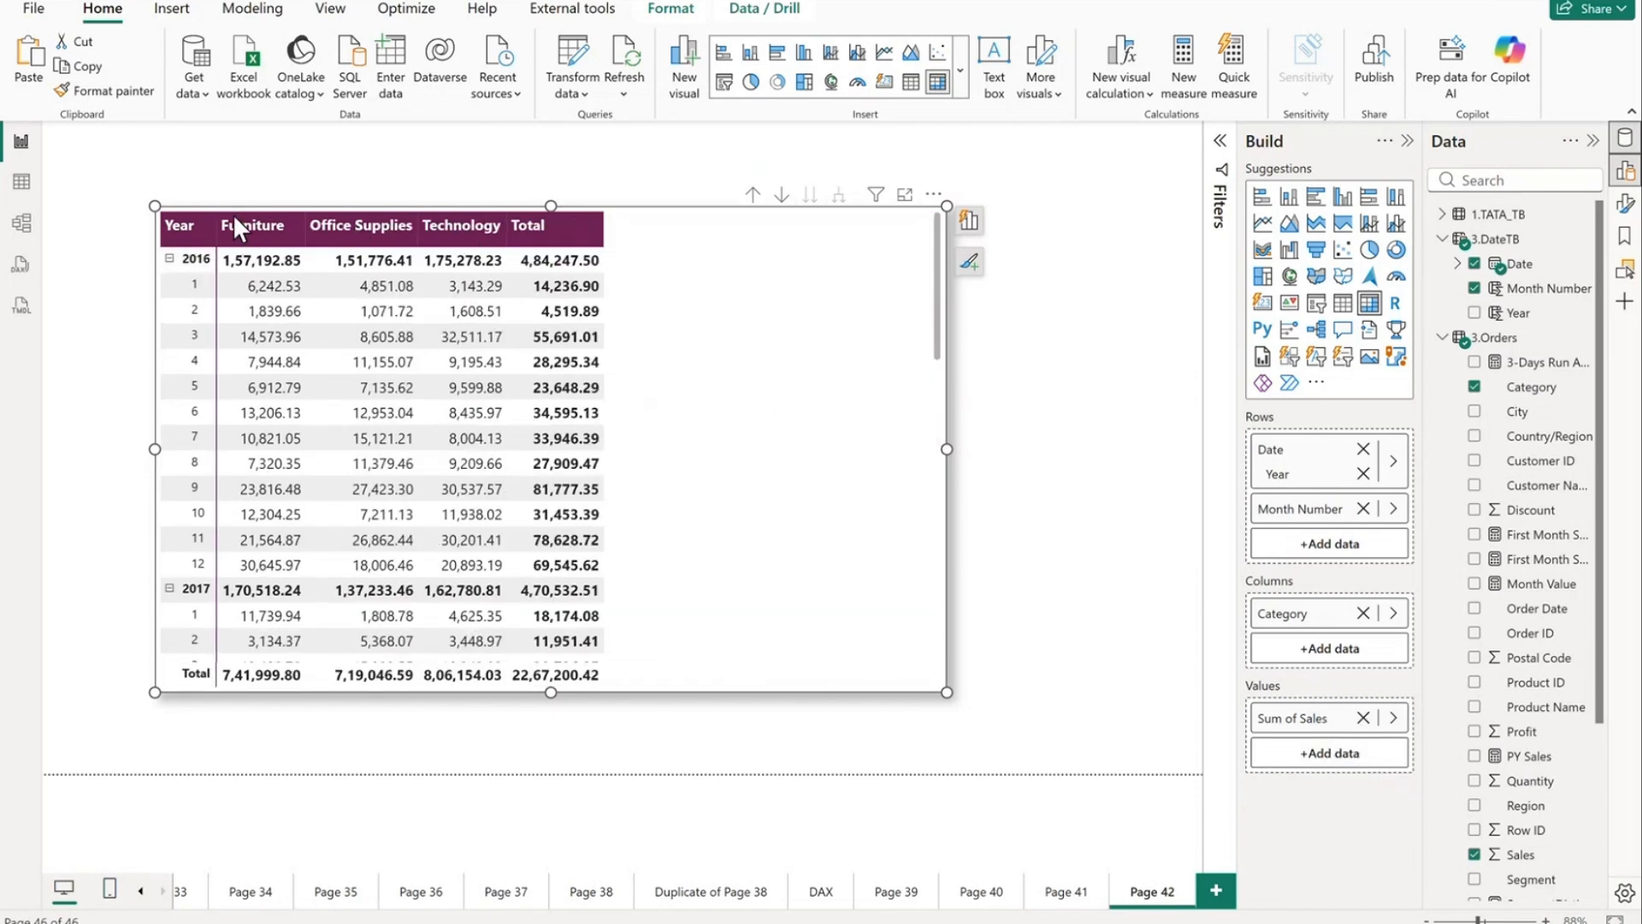
Step: Review the function list on the DAX page and return to the matrix on Page 42
click(823, 892)
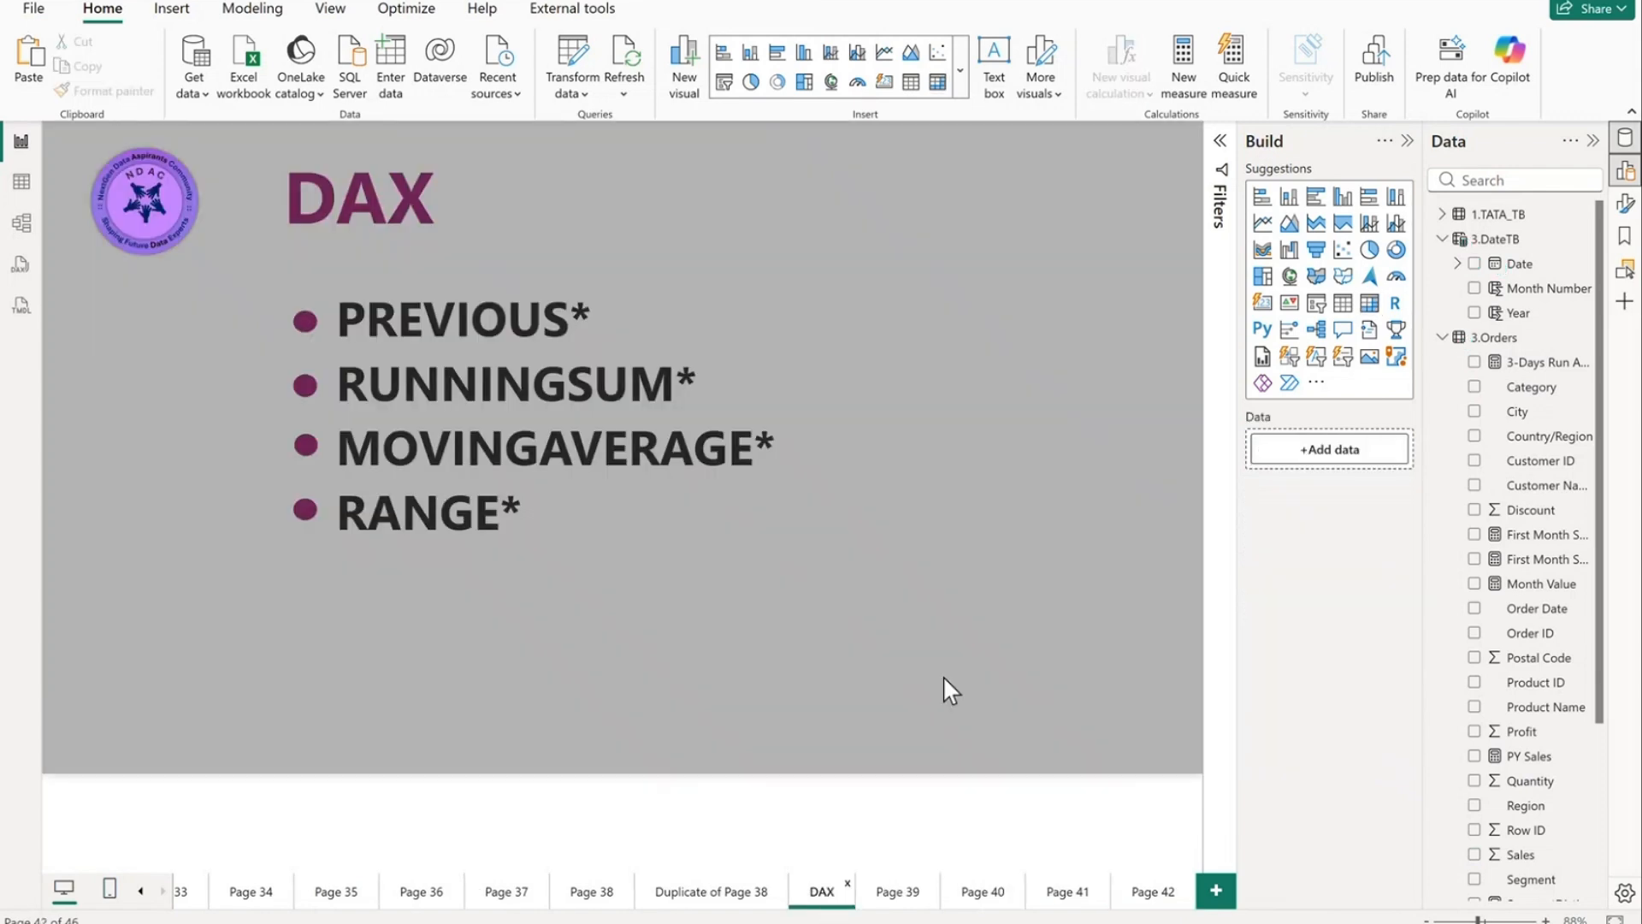
click(1143, 892)
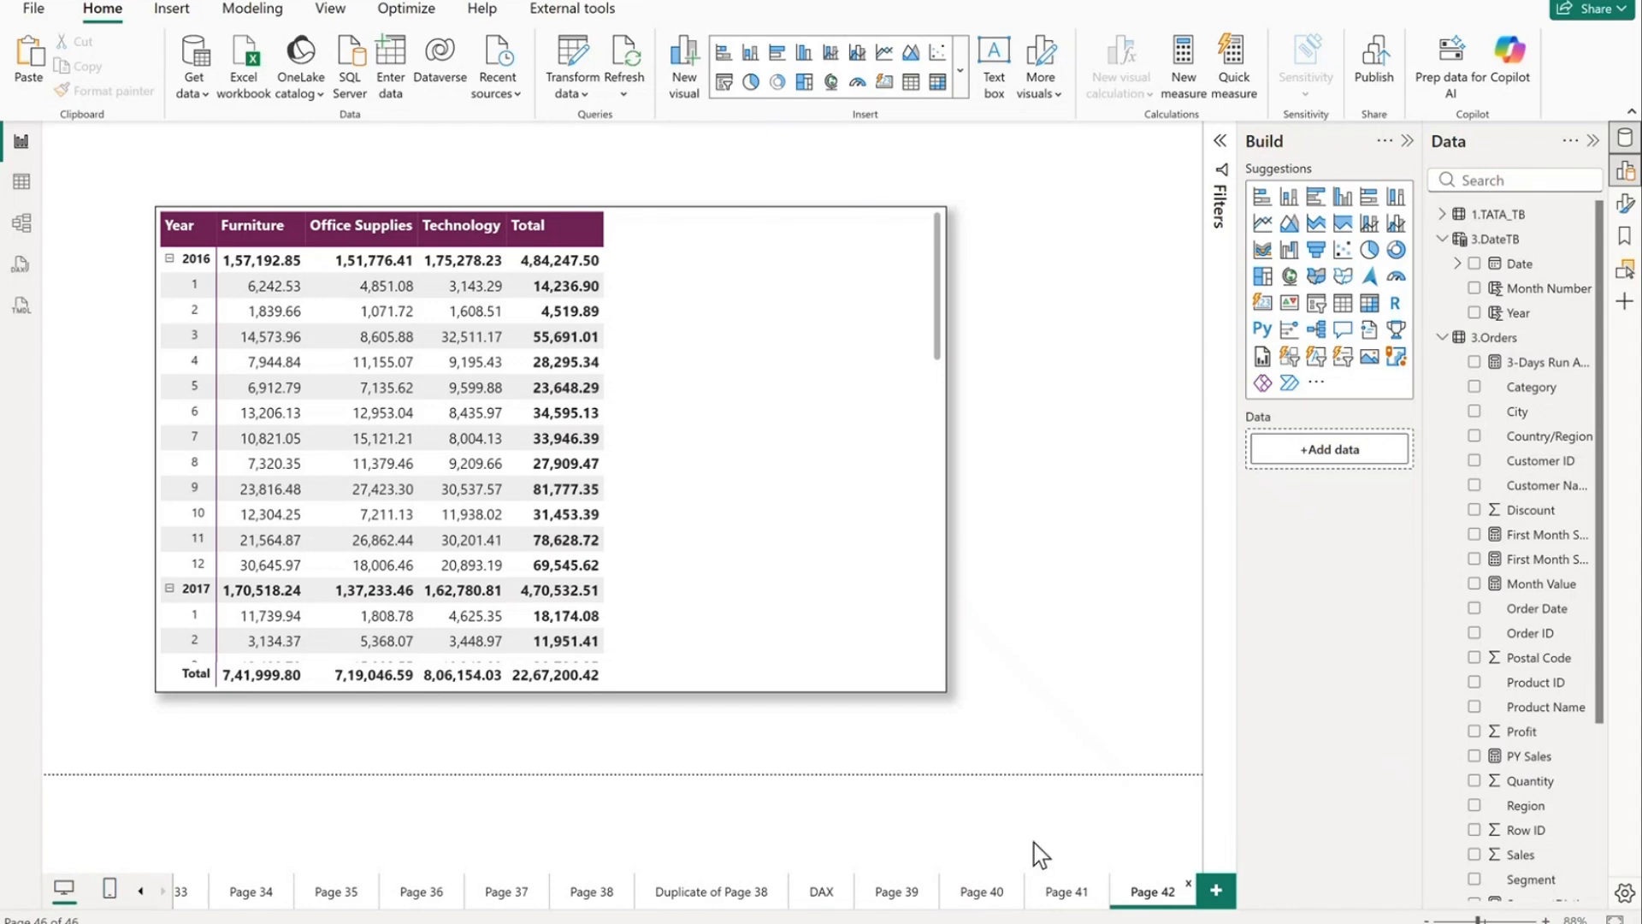
click(1007, 897)
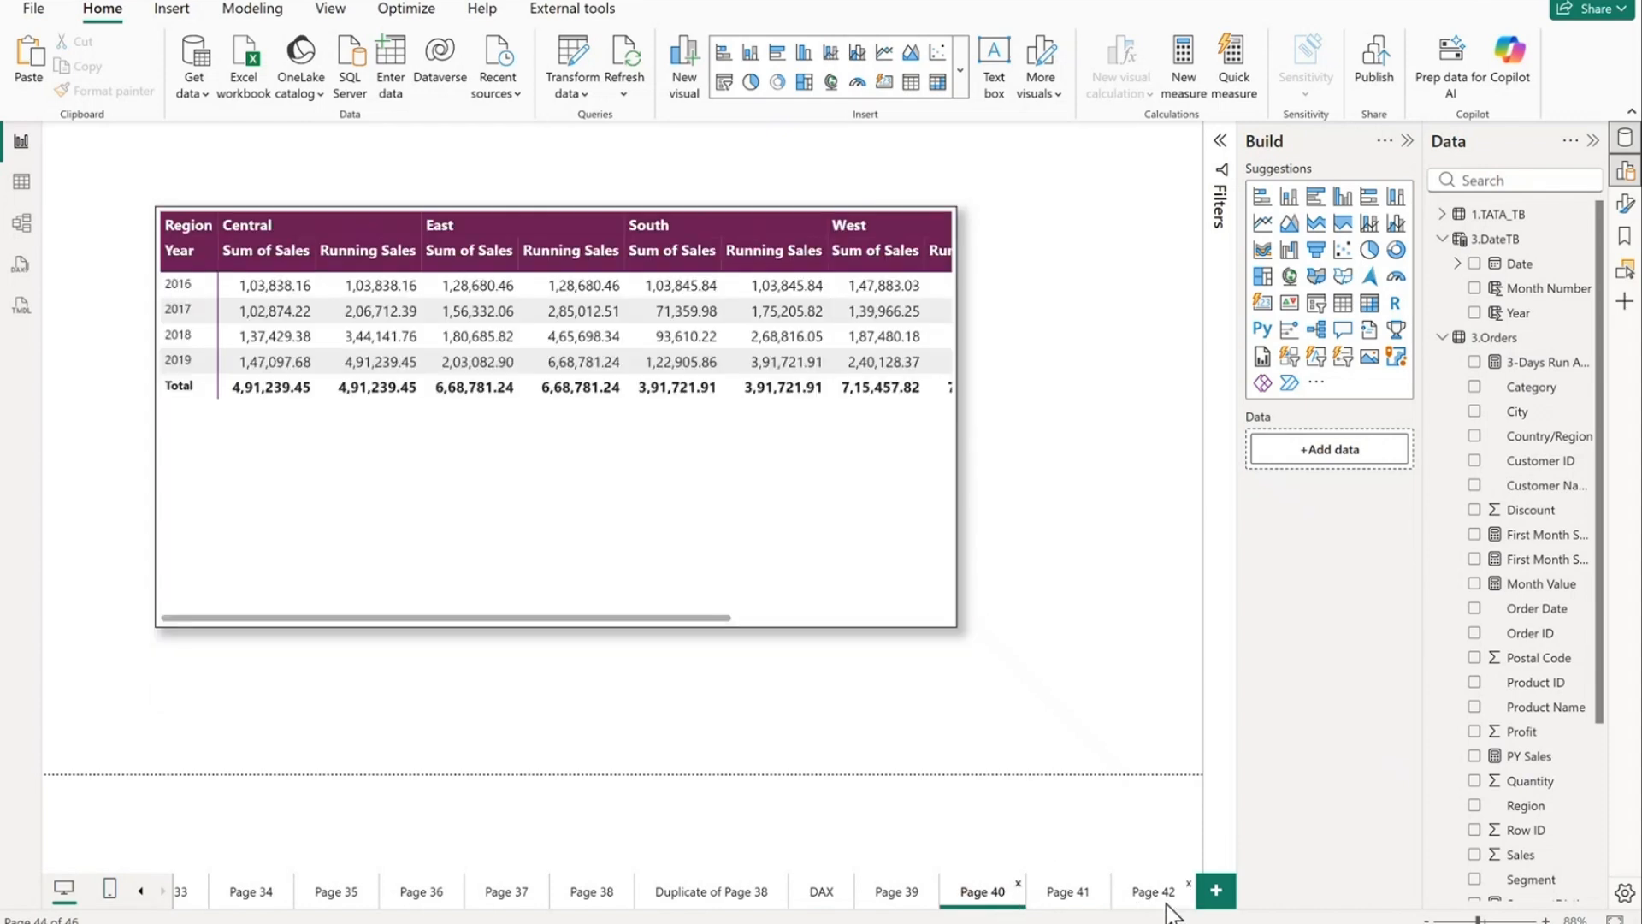
click(1136, 893)
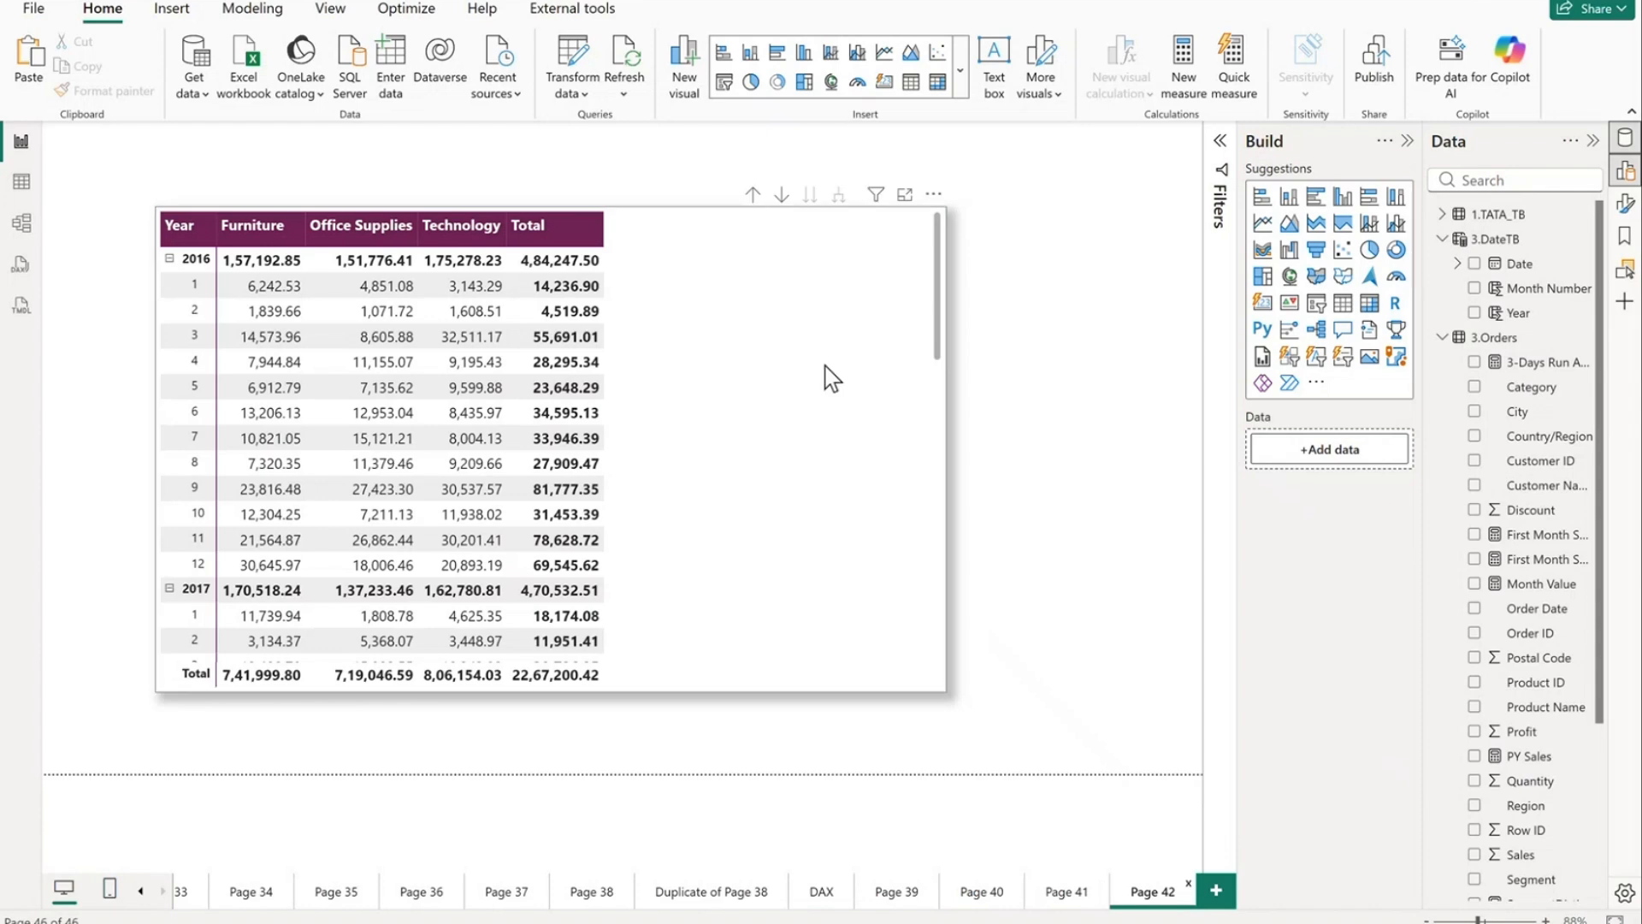
Step: Start a custom visual calculation on the Page 42 matrix and name it Range(6MSales)
click(890, 248)
click(933, 194)
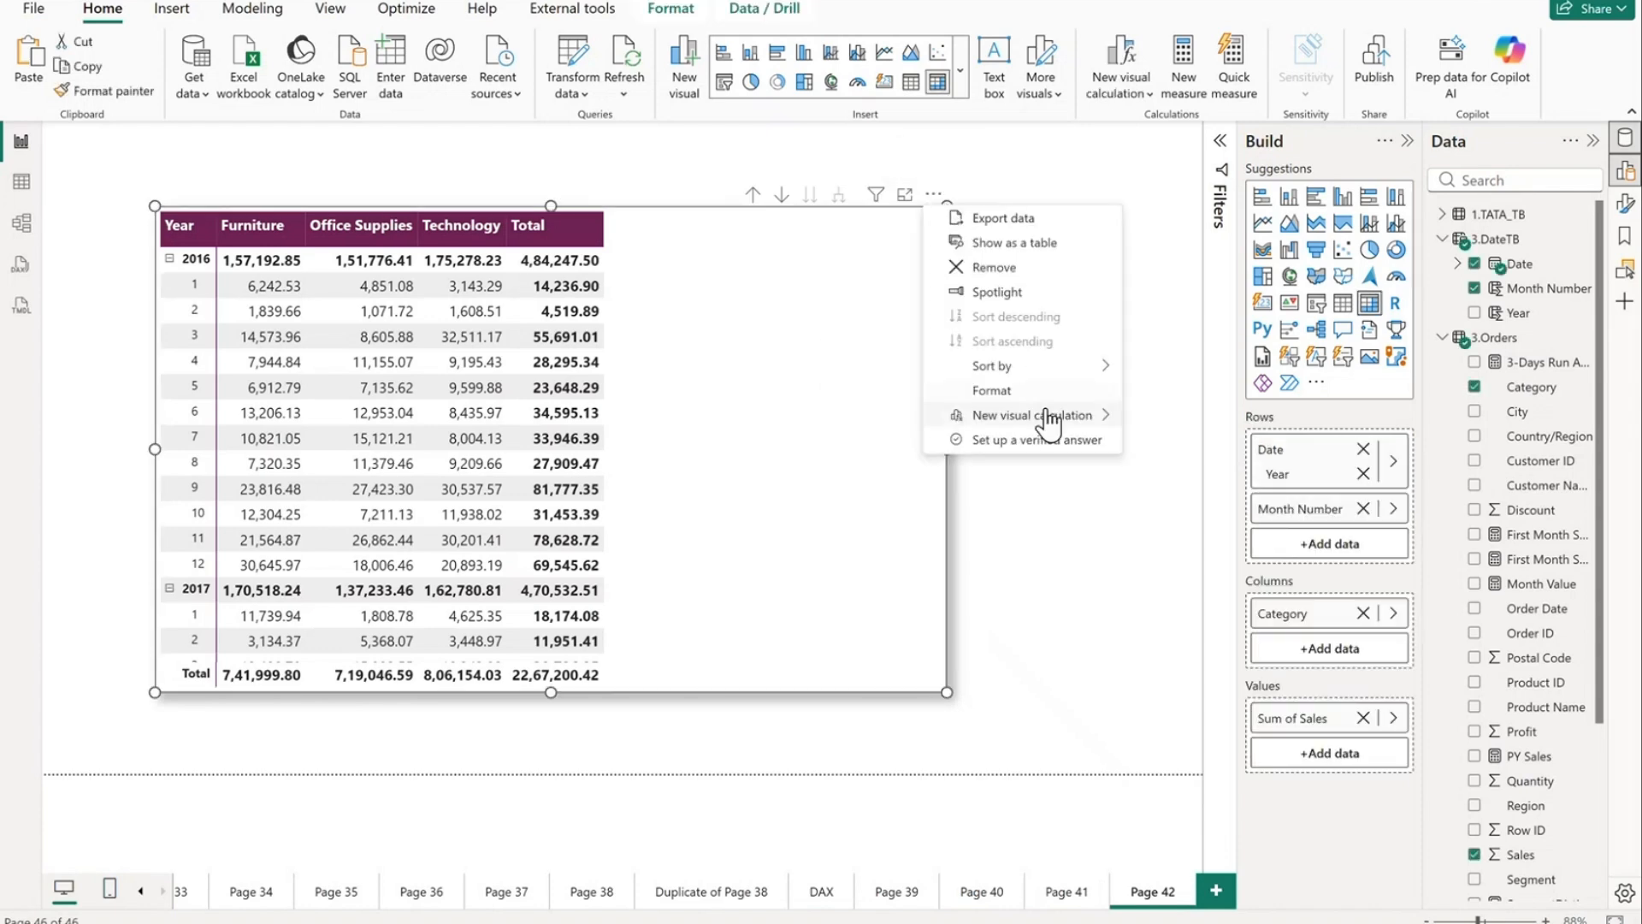
mouse_move(1061, 419)
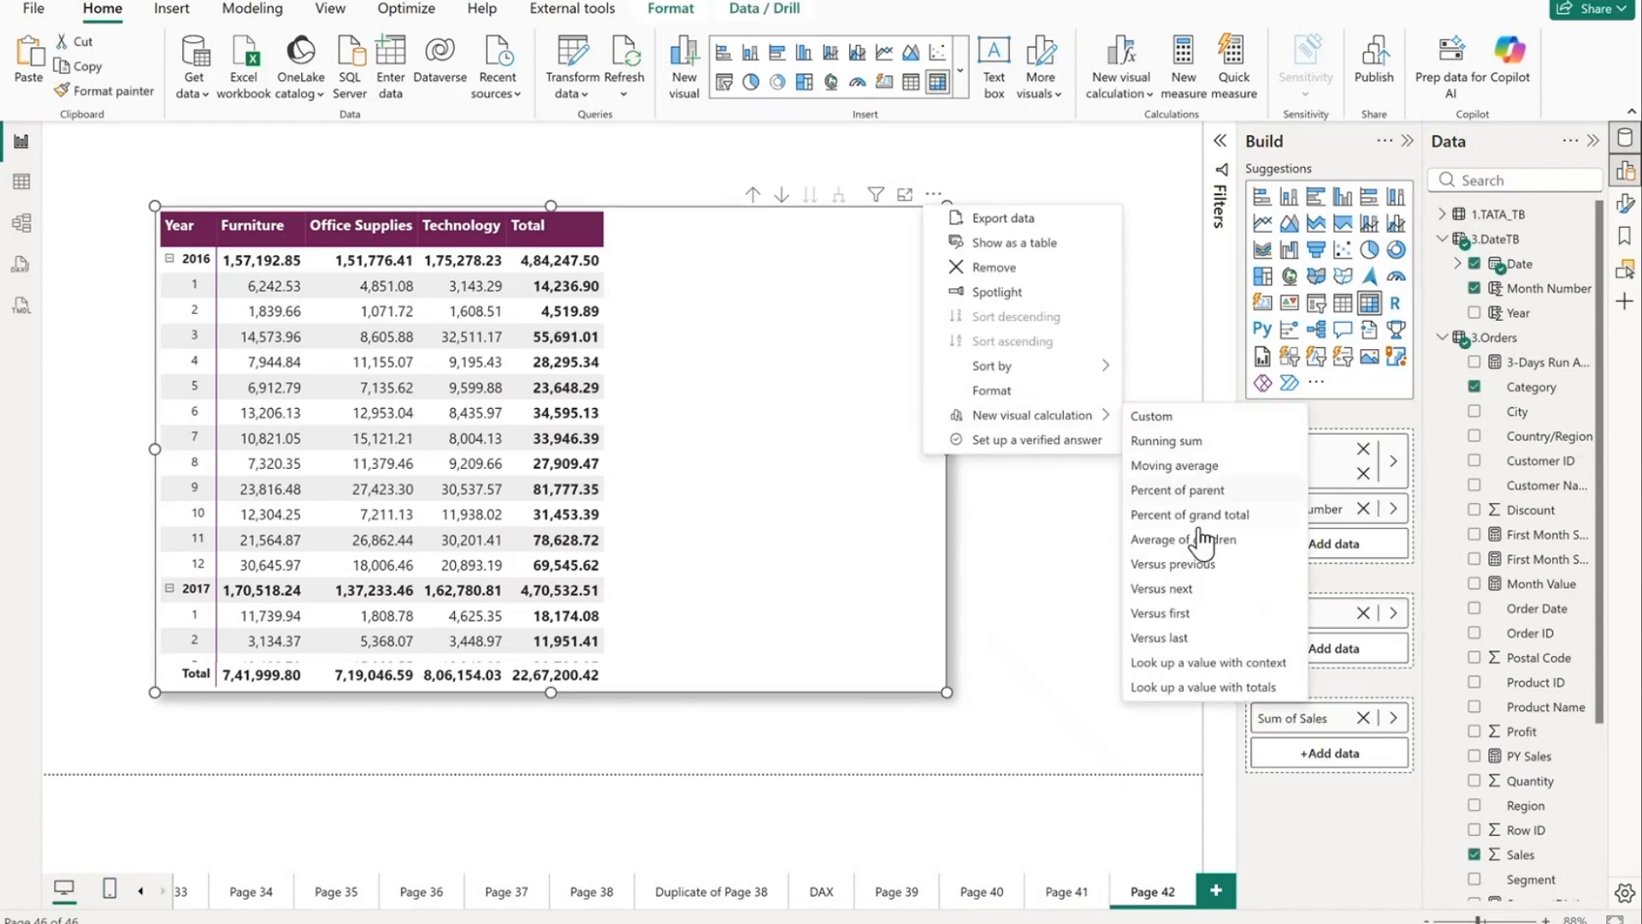
click(1170, 421)
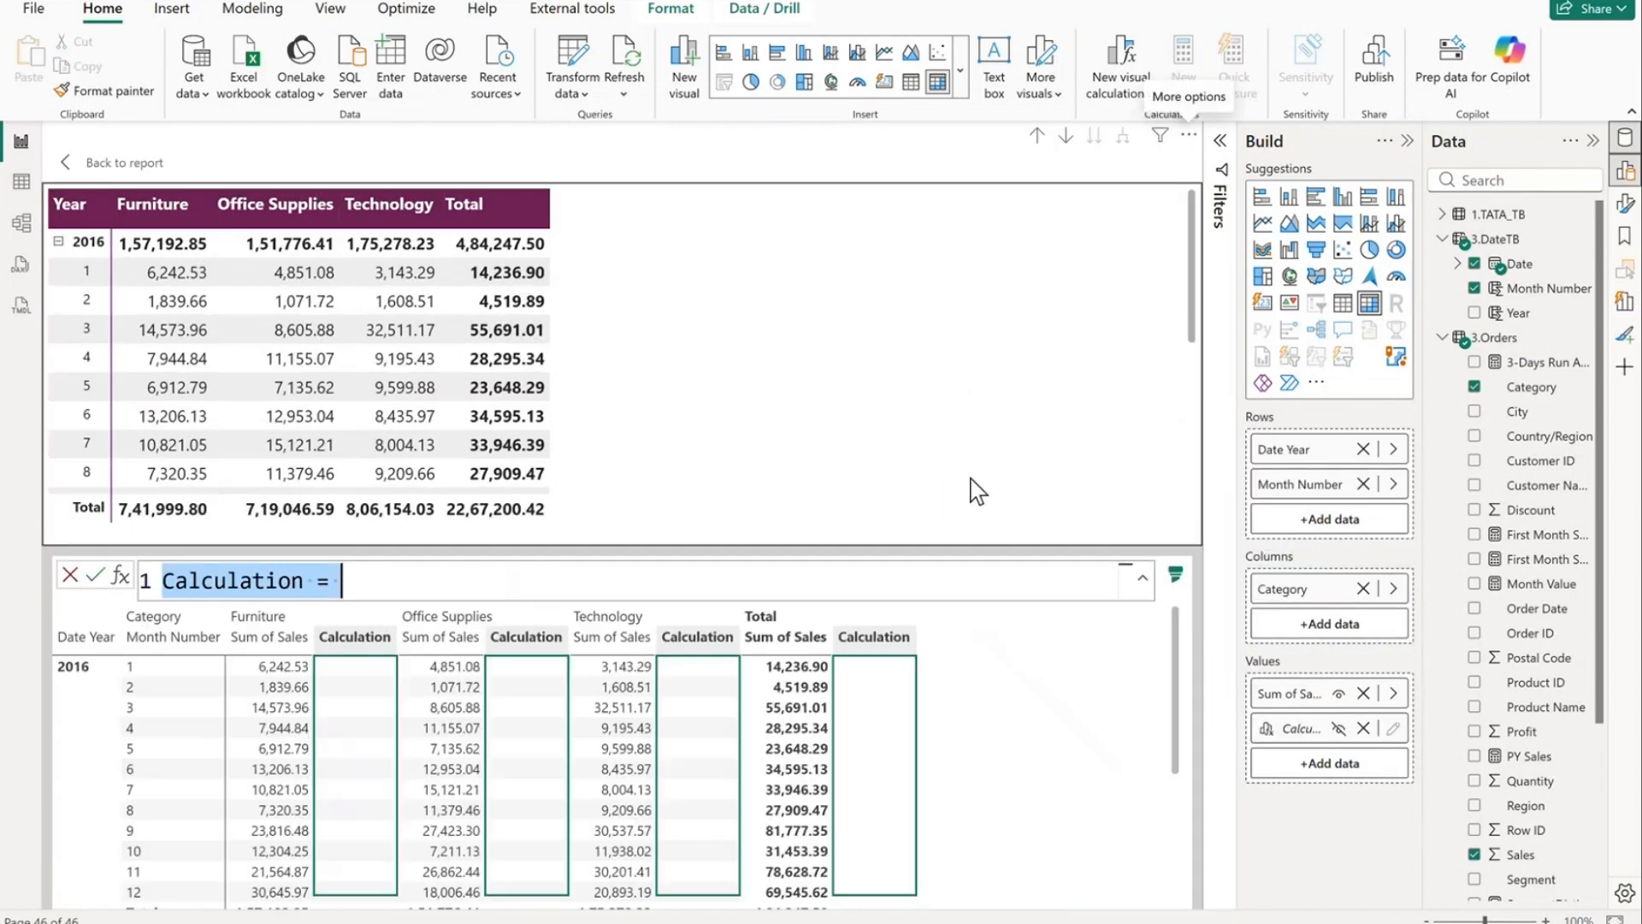
click(306, 585)
drag(307, 588, 142, 582)
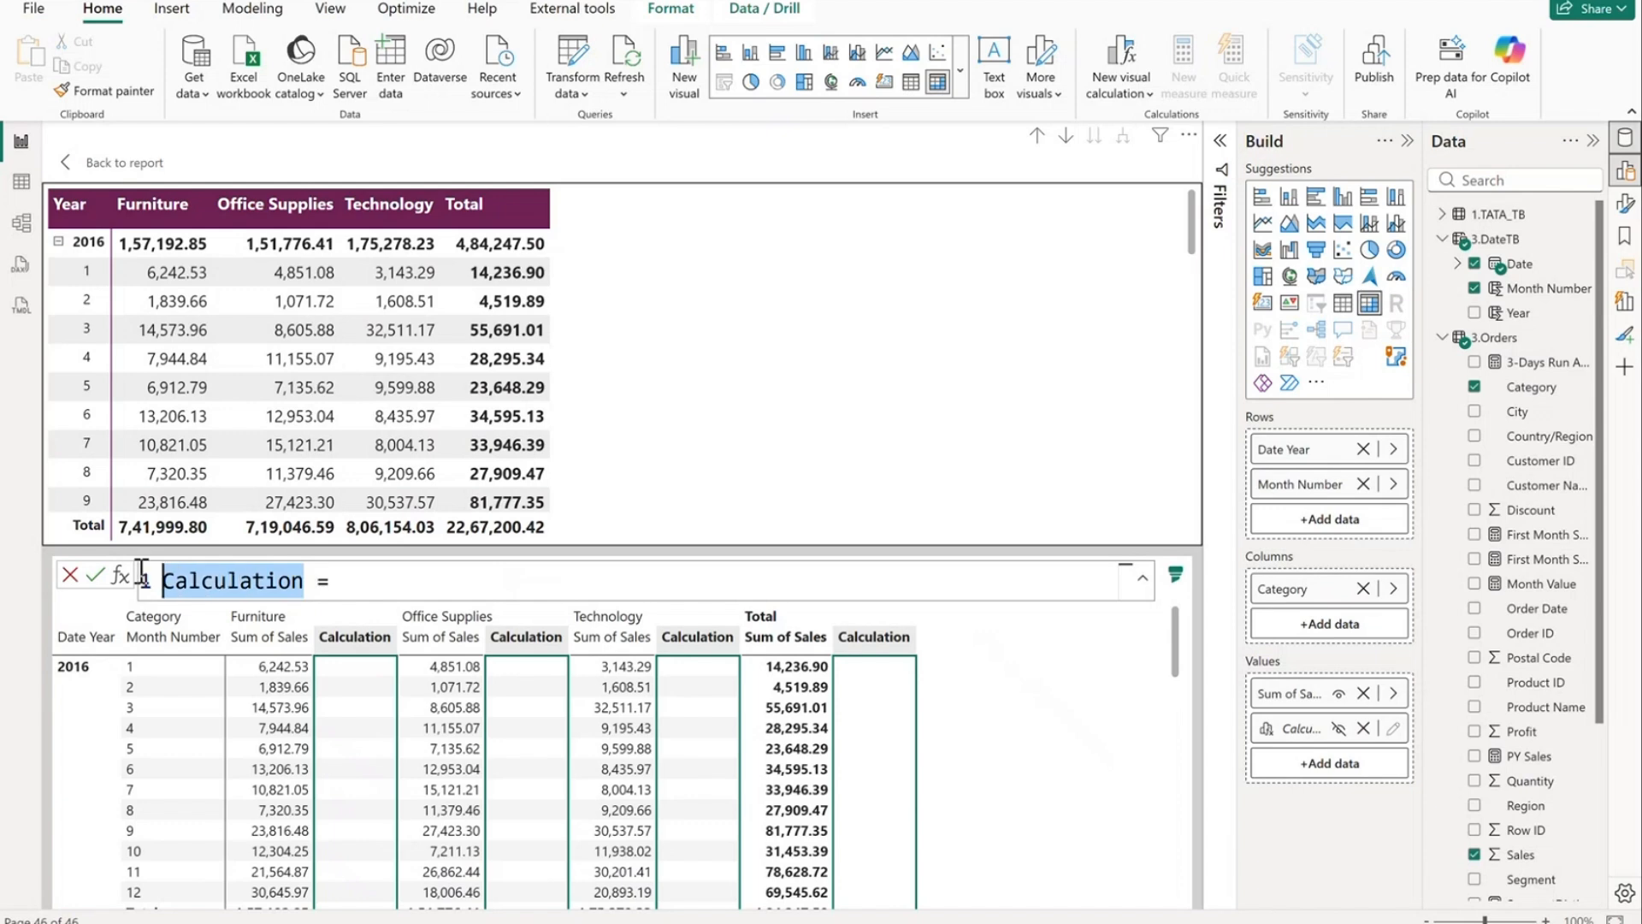
text(Range)
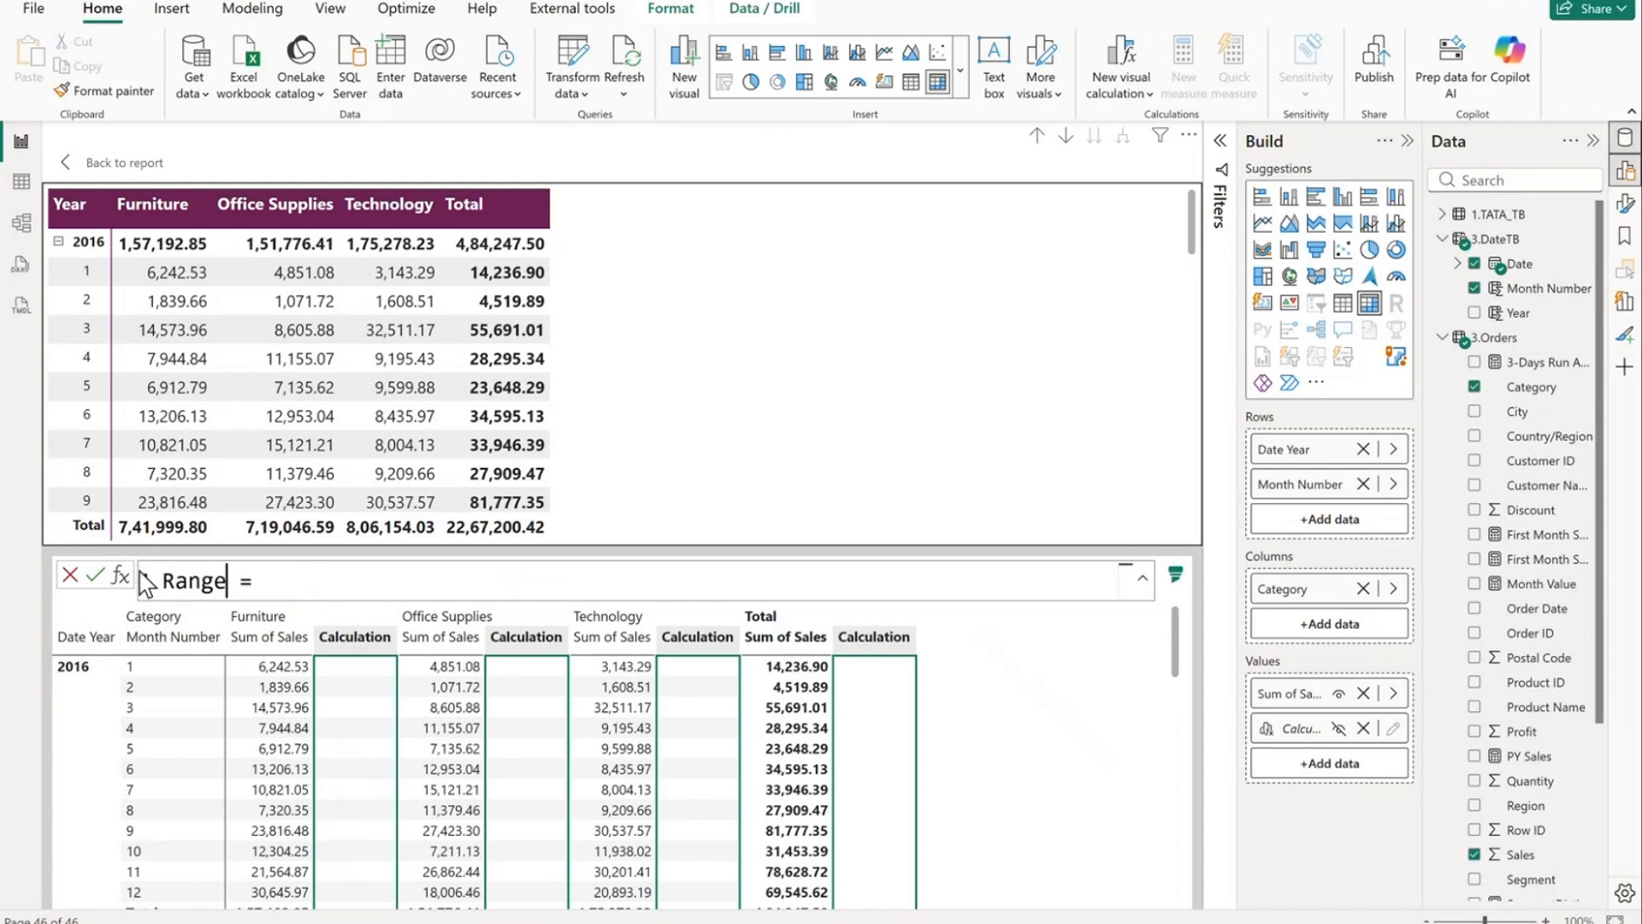
text((6MSales))
Step: Begin the Range(6MSales) formula with CALCULATE(SUM([Sum of Sales]),RANGE( as its expression and filter function
click(403, 575)
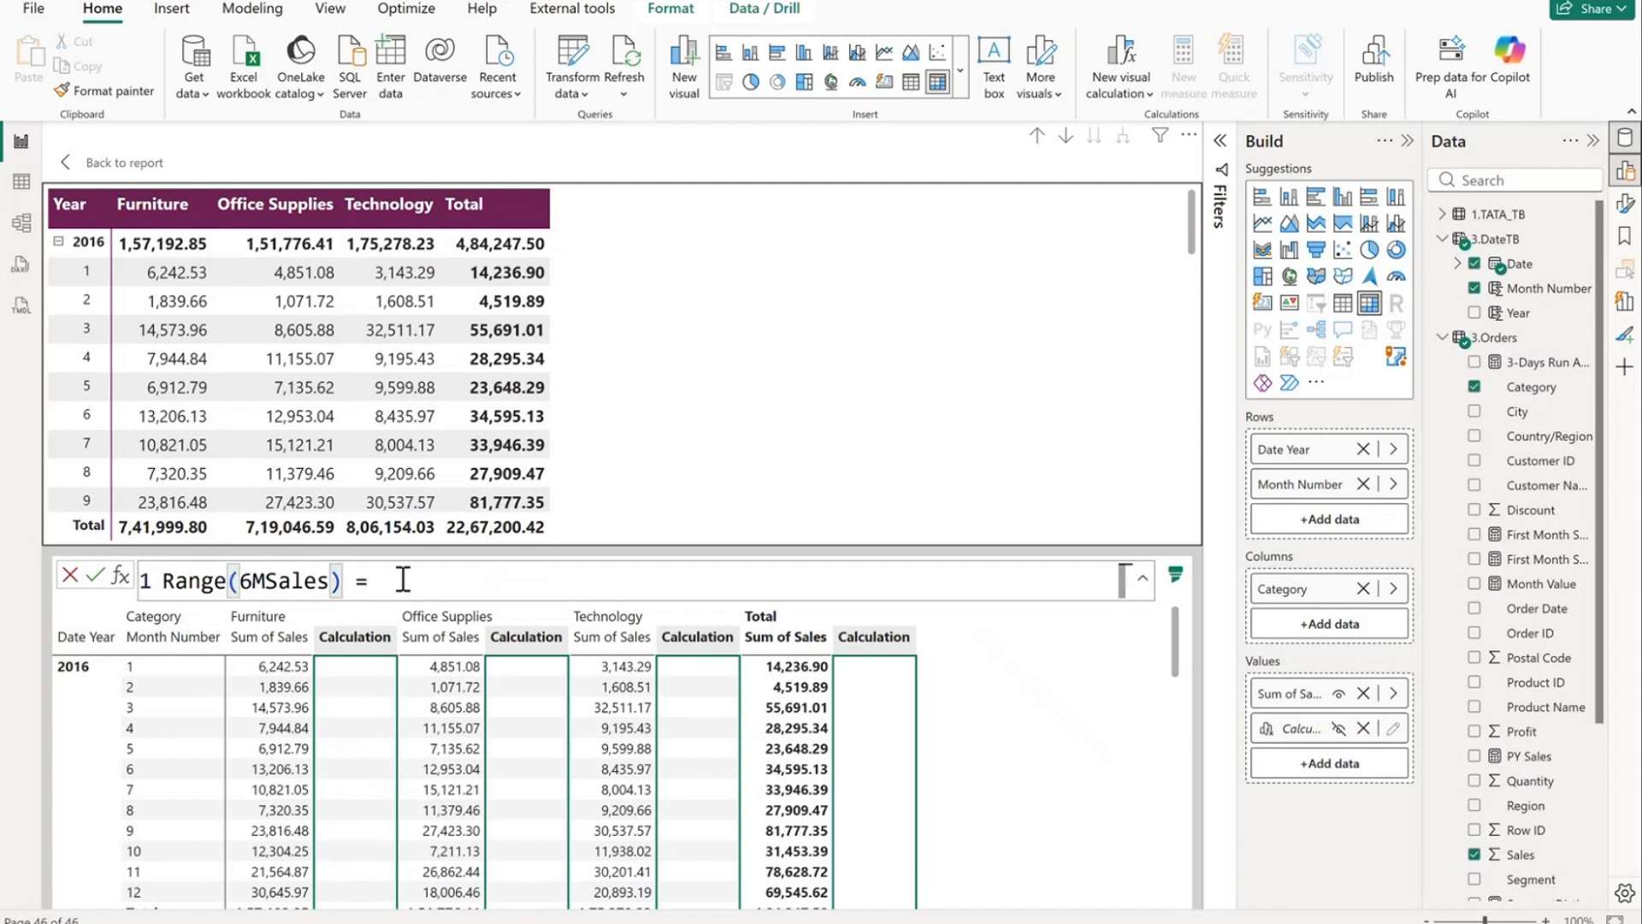
text(calc)
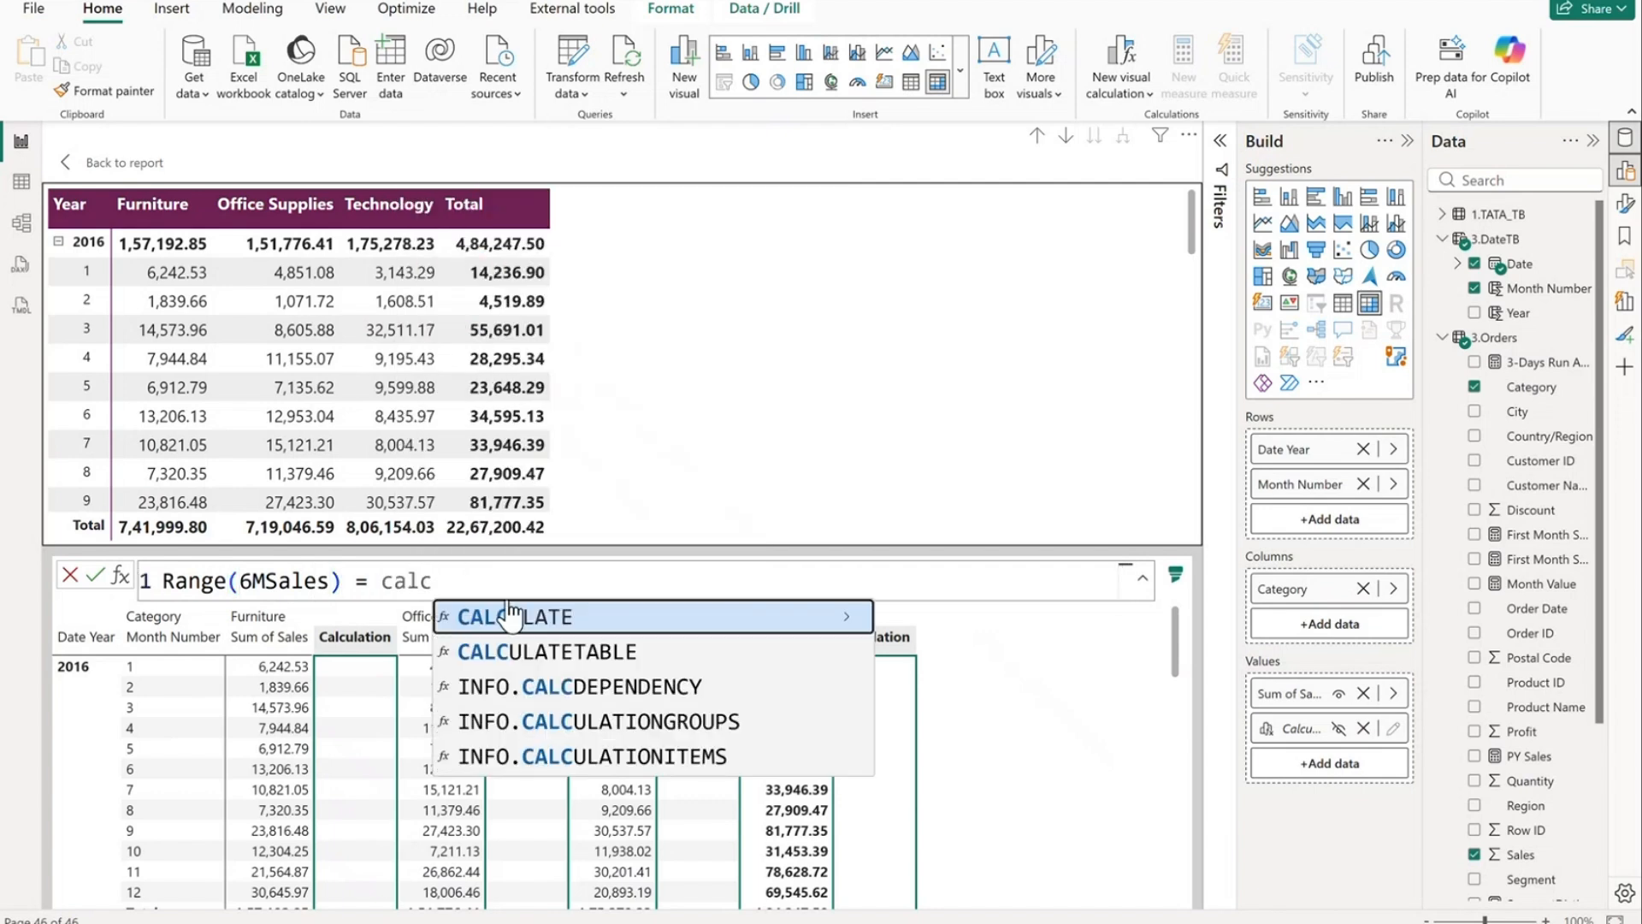
key(Tab)
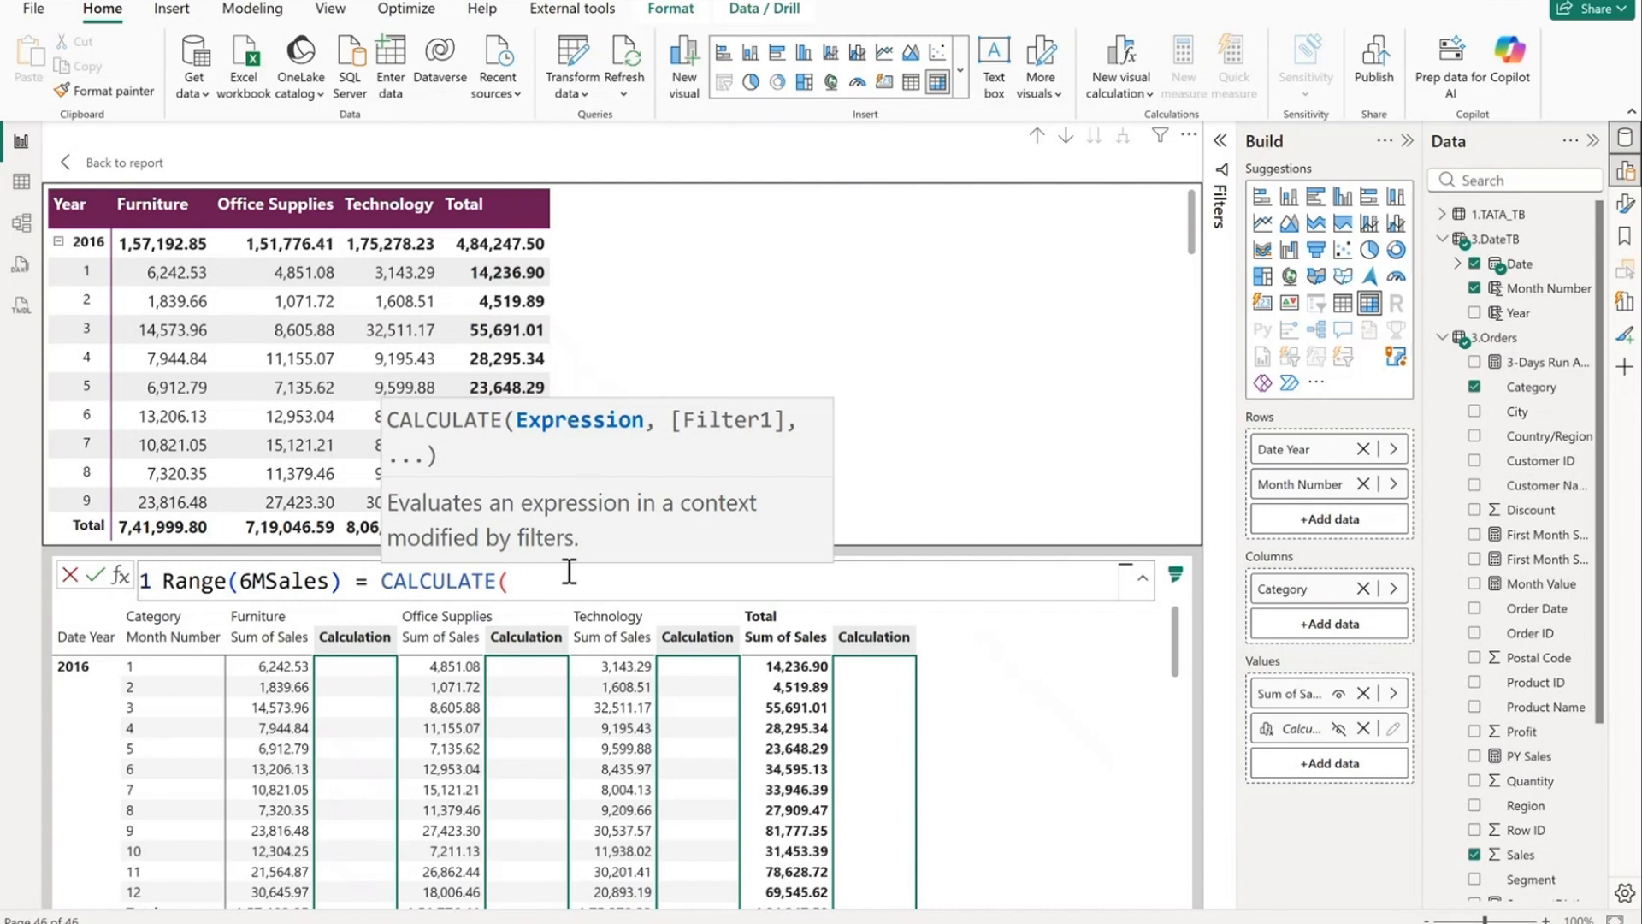
text(sum)
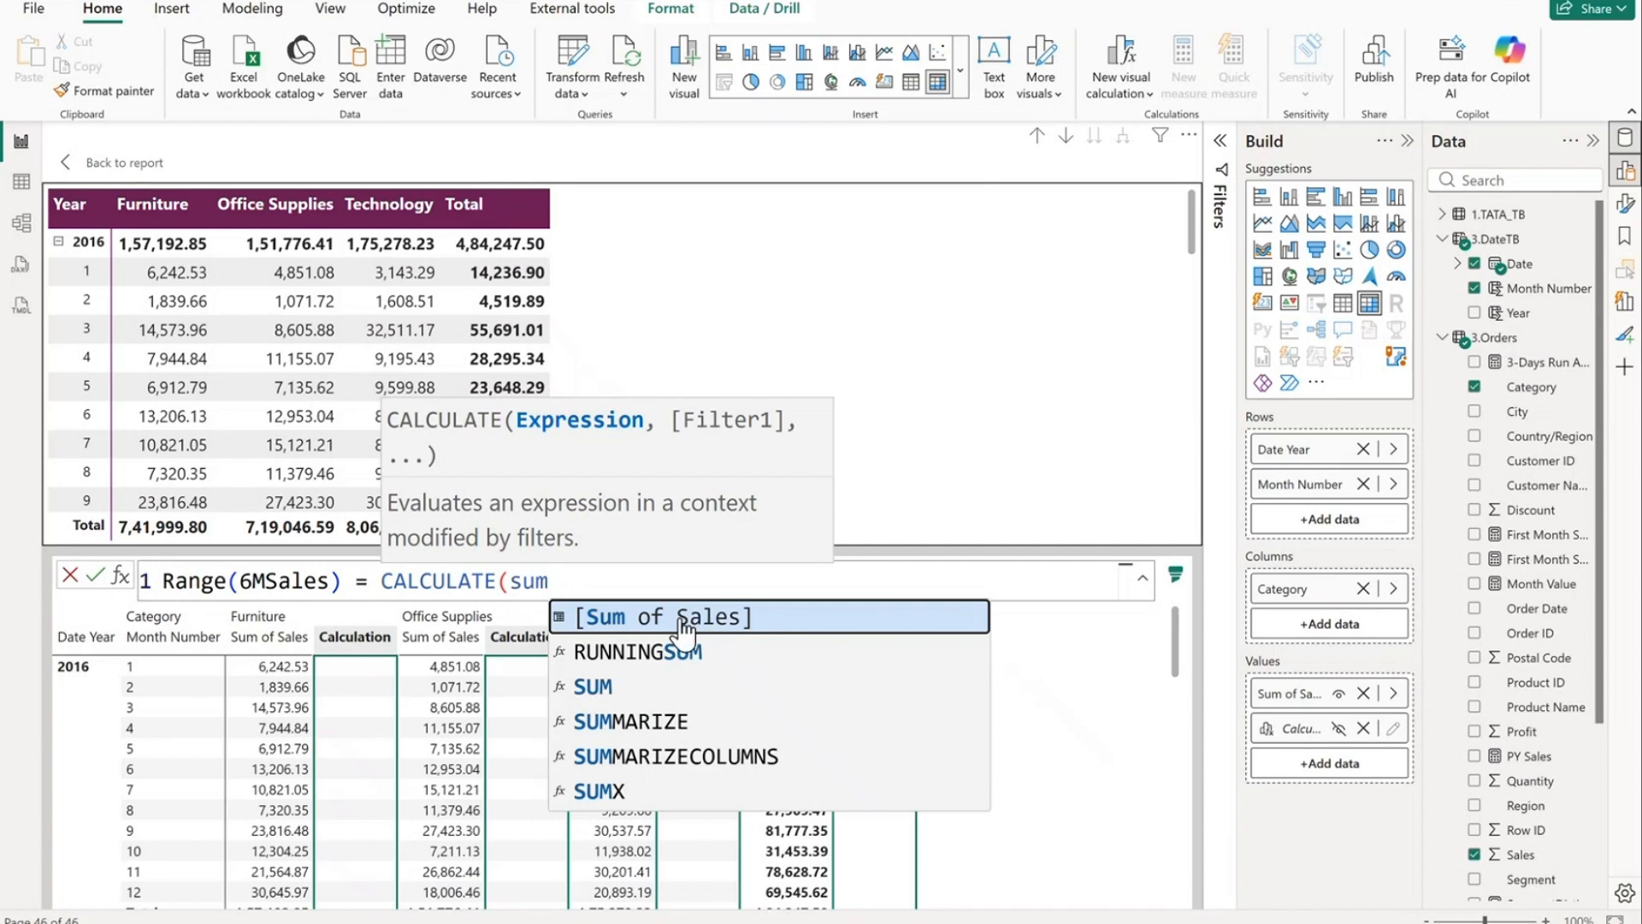
click(612, 693)
text(sum)
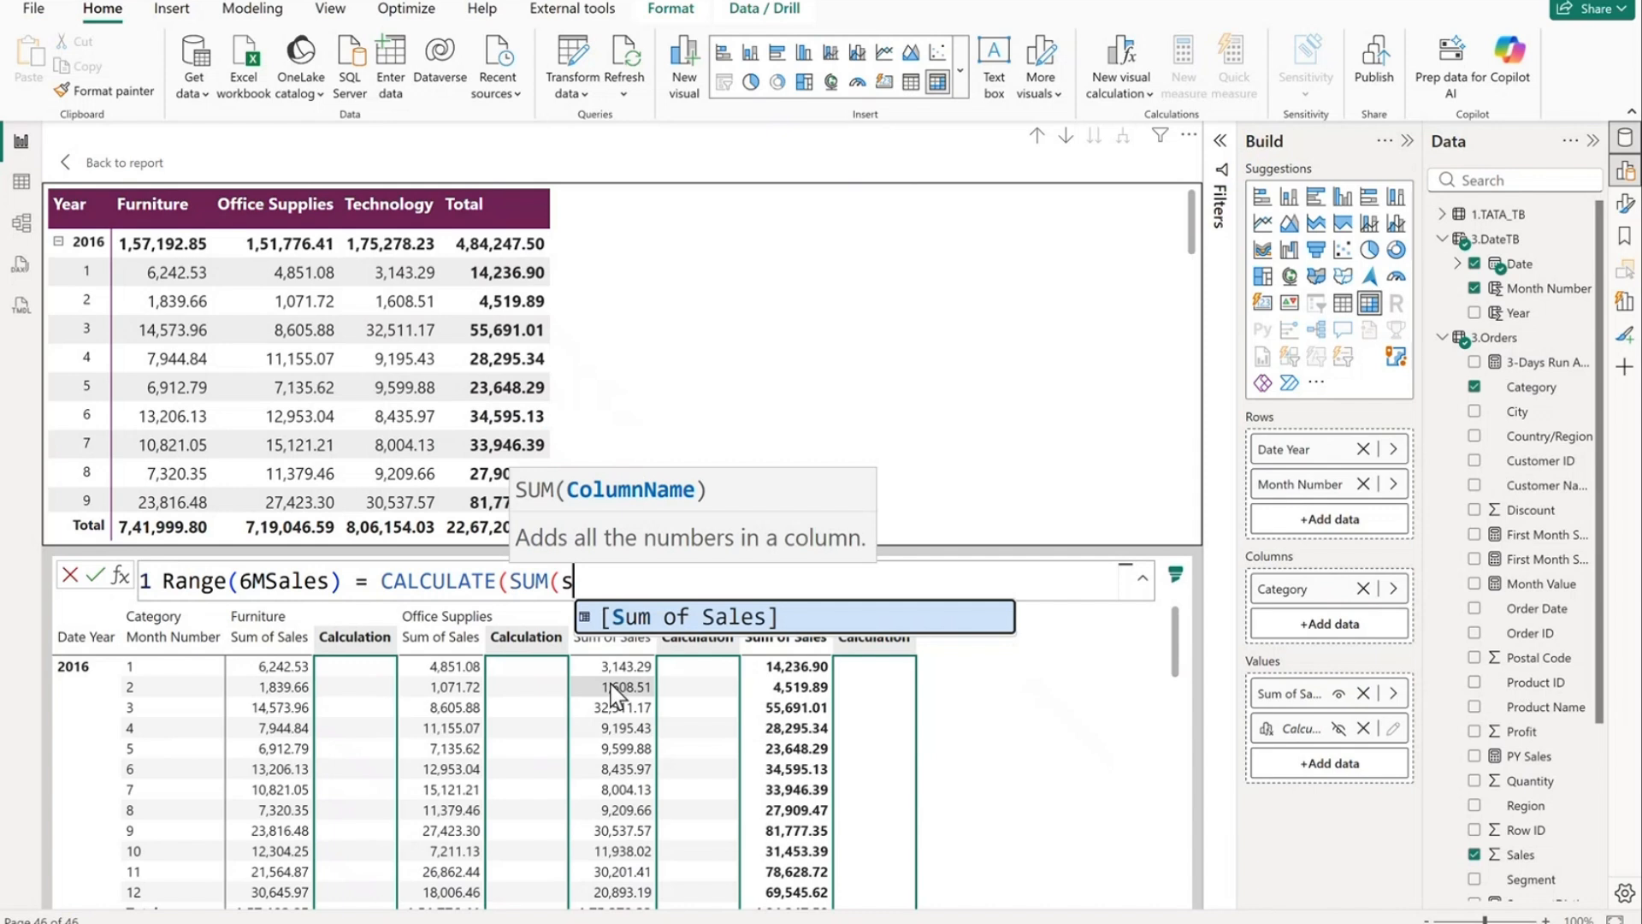
click(695, 629)
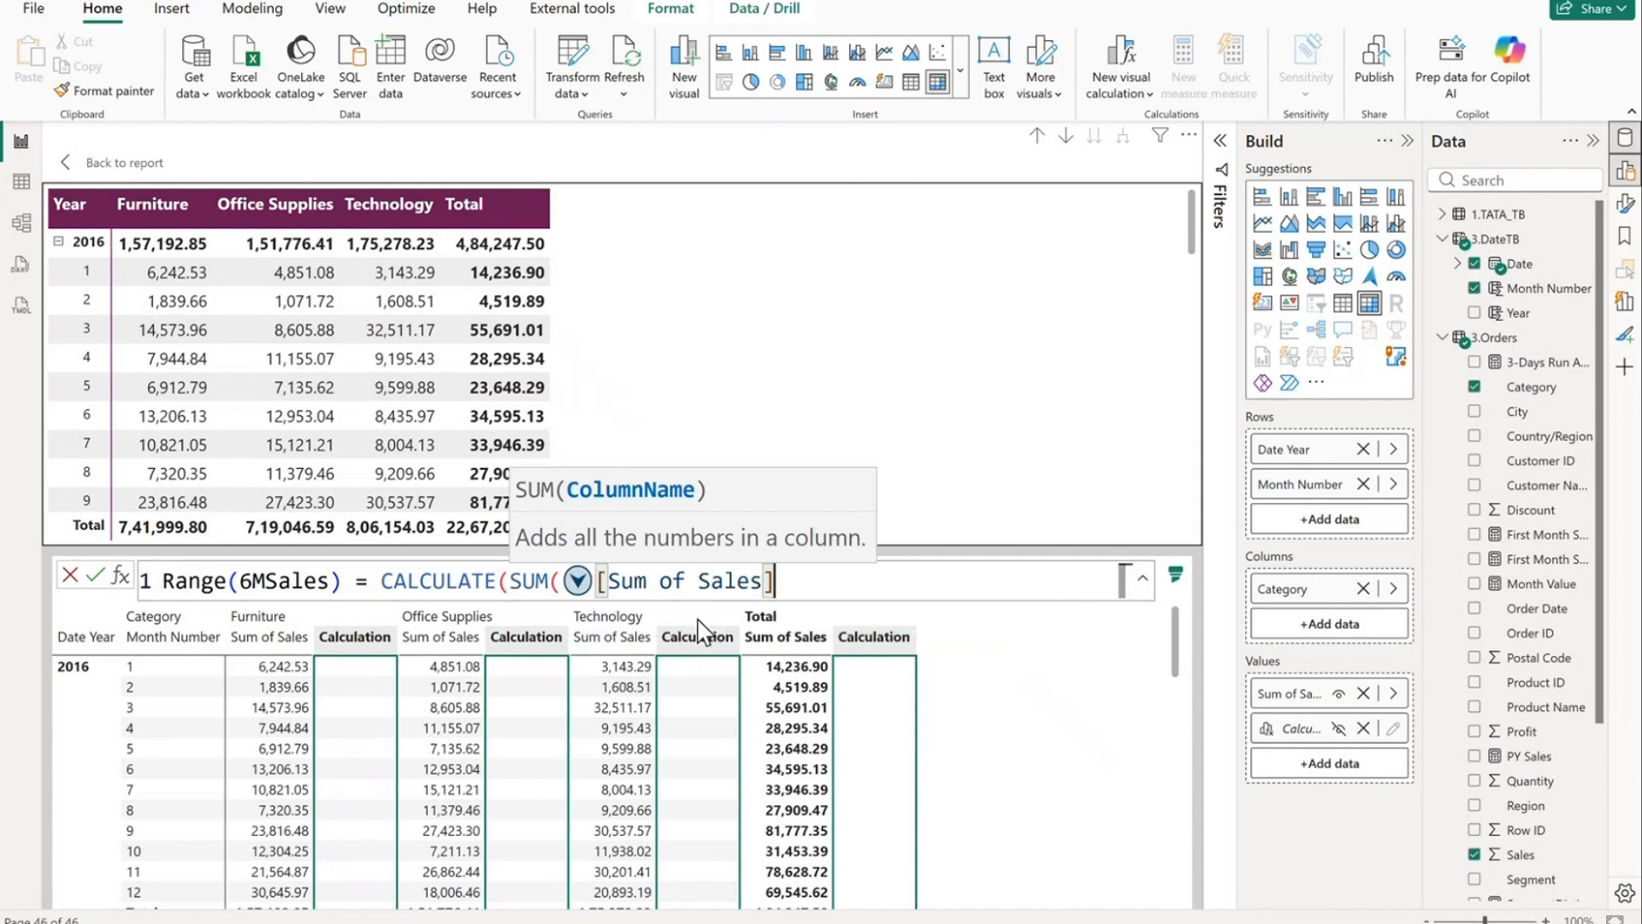
text(),)
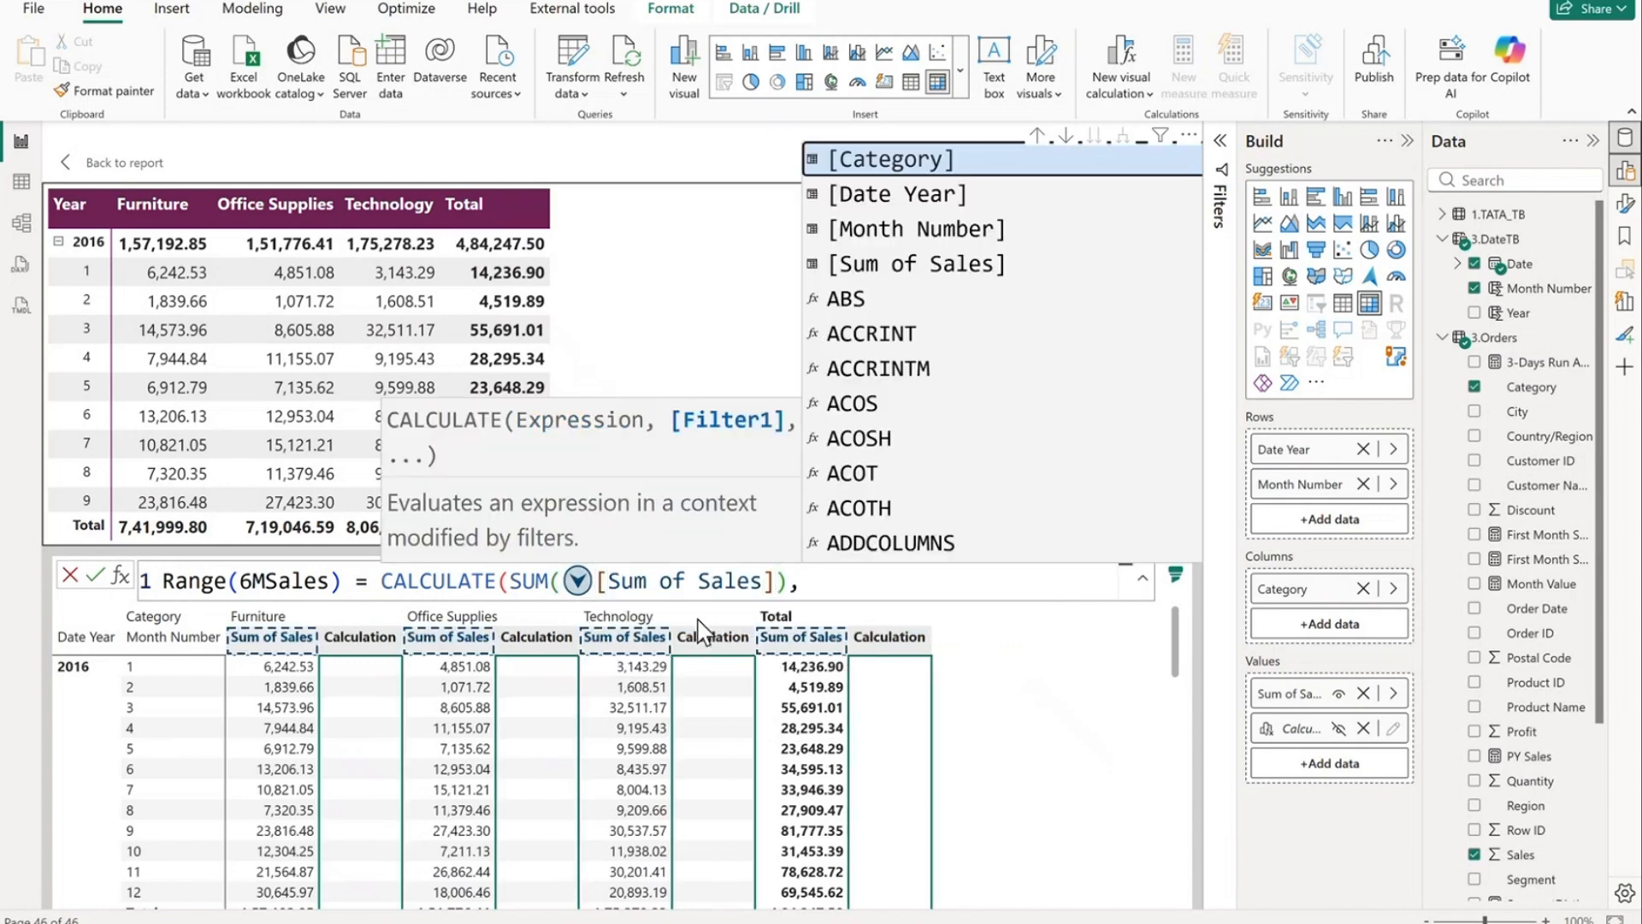
text(rang)
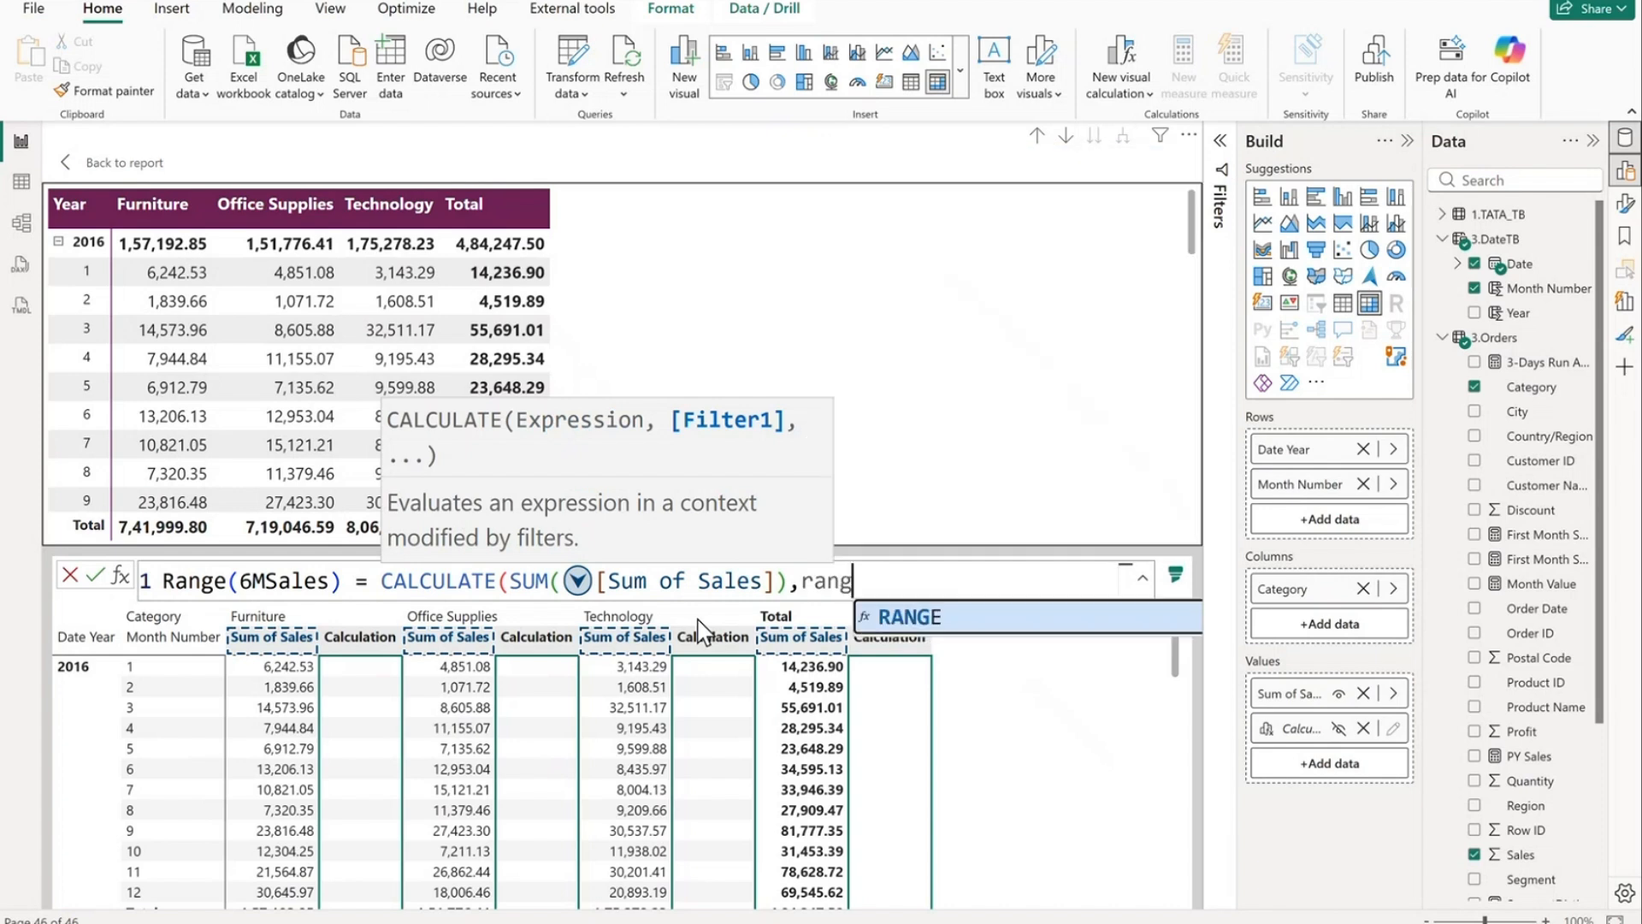
click(926, 619)
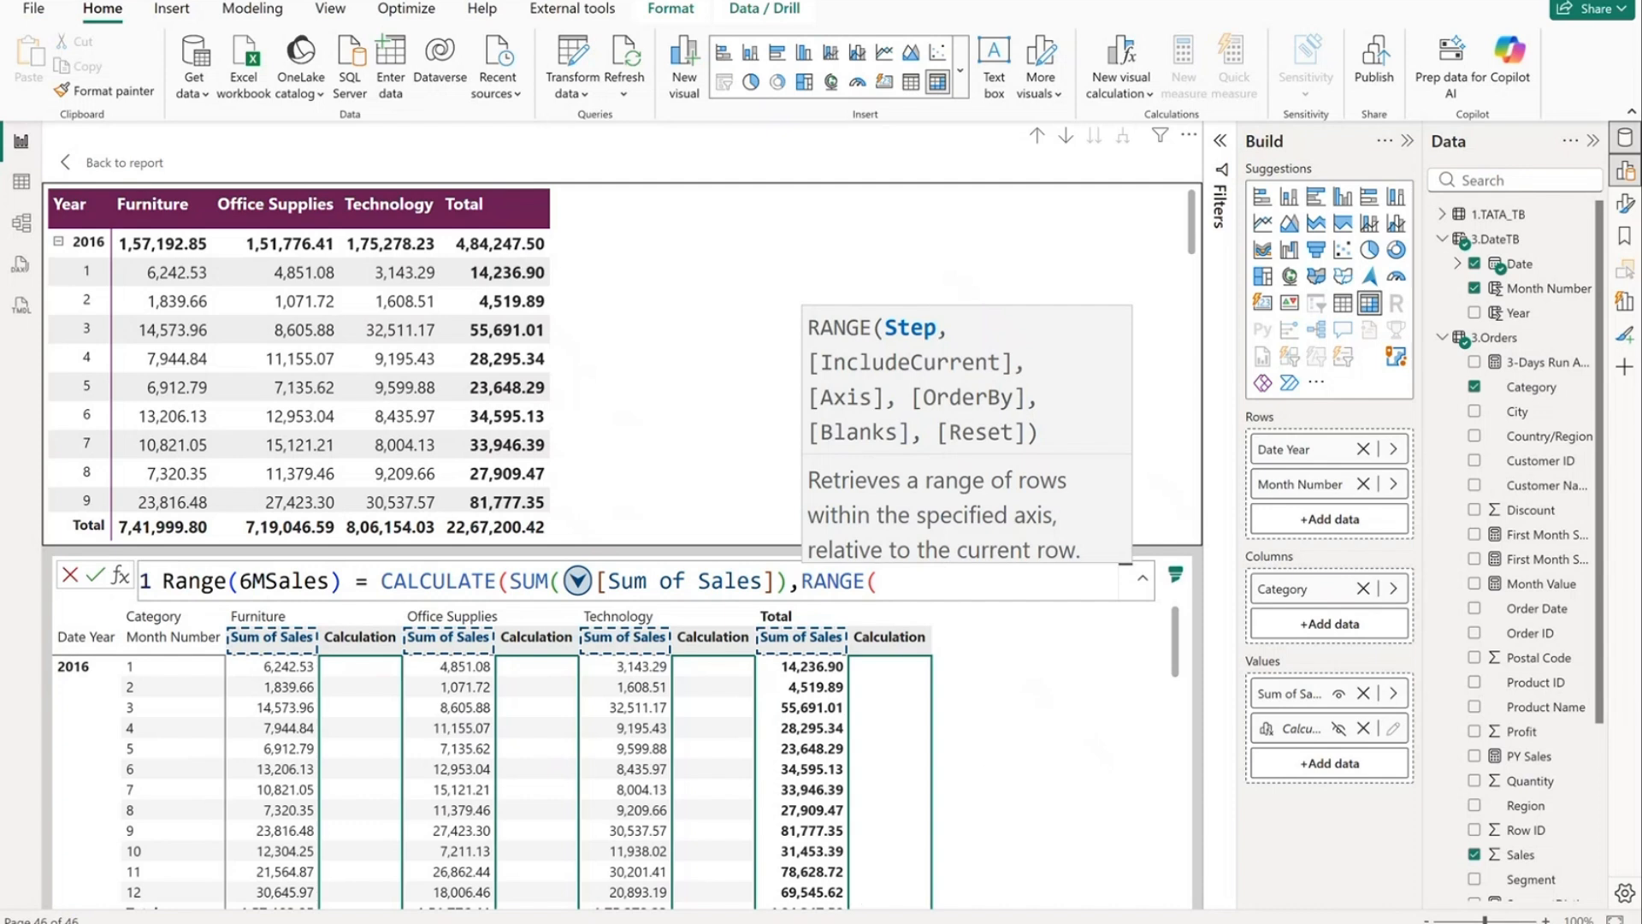
Step: Switch to Snipping Tool and handwrite 1, 2 and 6 plus a list counting from 0 to 5 beside the matrix, marking its first entries
key(alt+Tab)
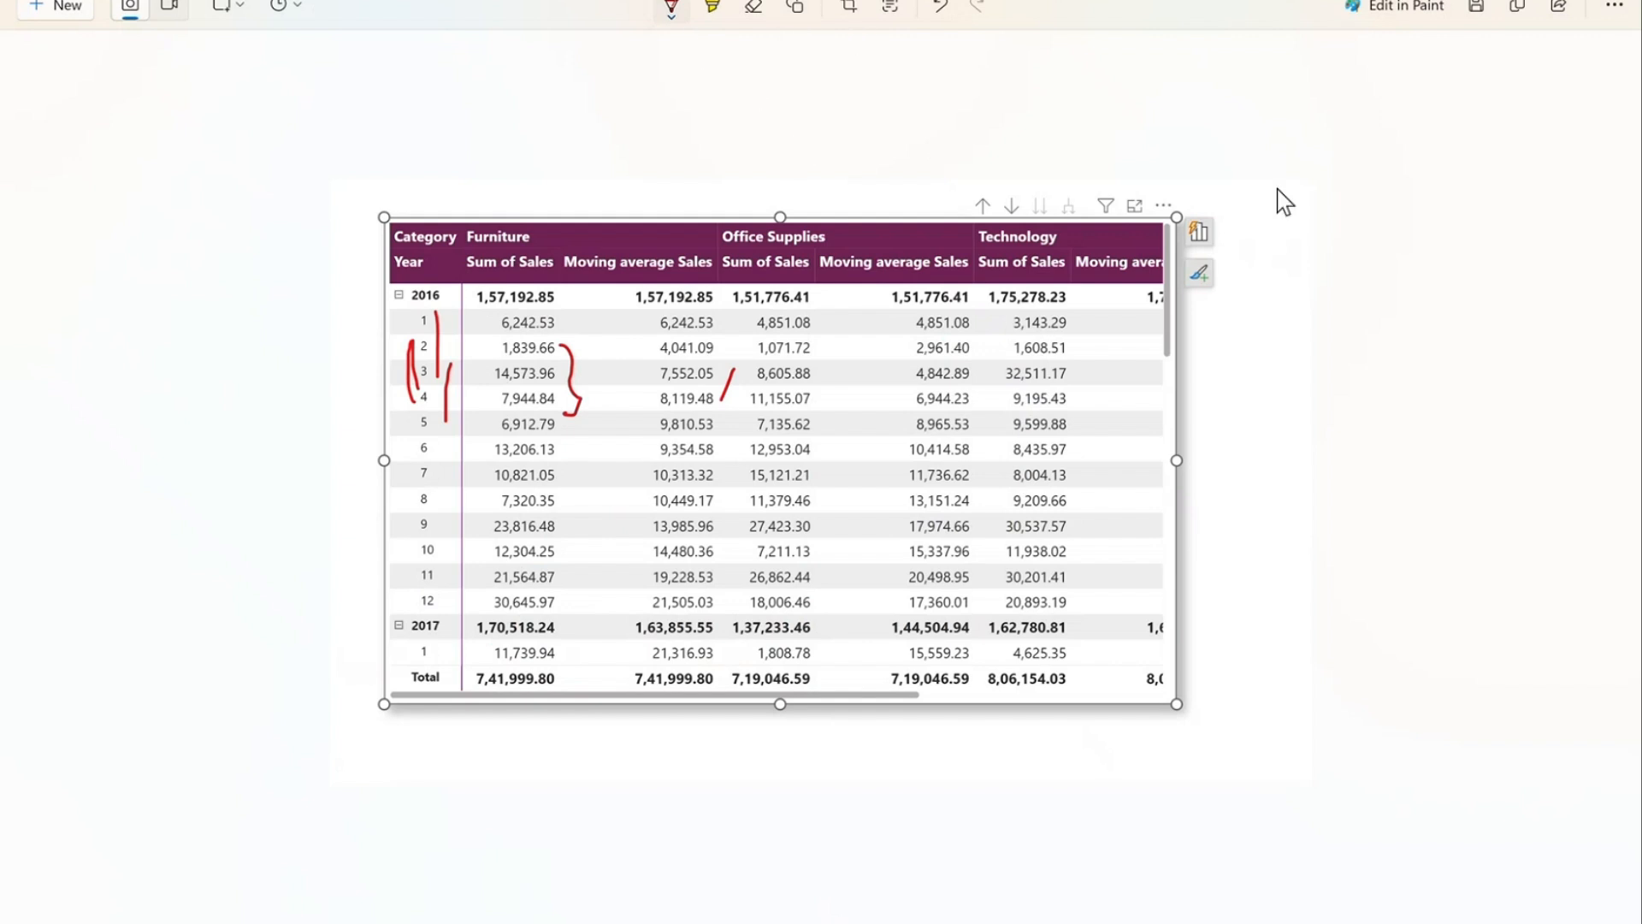
mouse_move(1353, 185)
mouse_down()
mouse_move(1328, 327)
mouse_move(1378, 308)
mouse_up()
drag(1330, 387, 1353, 396)
mouse_move(1460, 340)
mouse_down()
mouse_move(1449, 407)
mouse_move(1455, 389)
mouse_up()
mouse_move(1241, 401)
mouse_down()
mouse_move(1247, 419)
mouse_move(1242, 404)
mouse_up()
mouse_move(1251, 444)
mouse_down()
mouse_move(1275, 618)
mouse_move(1259, 661)
mouse_move(1291, 625)
mouse_move(1281, 681)
mouse_up()
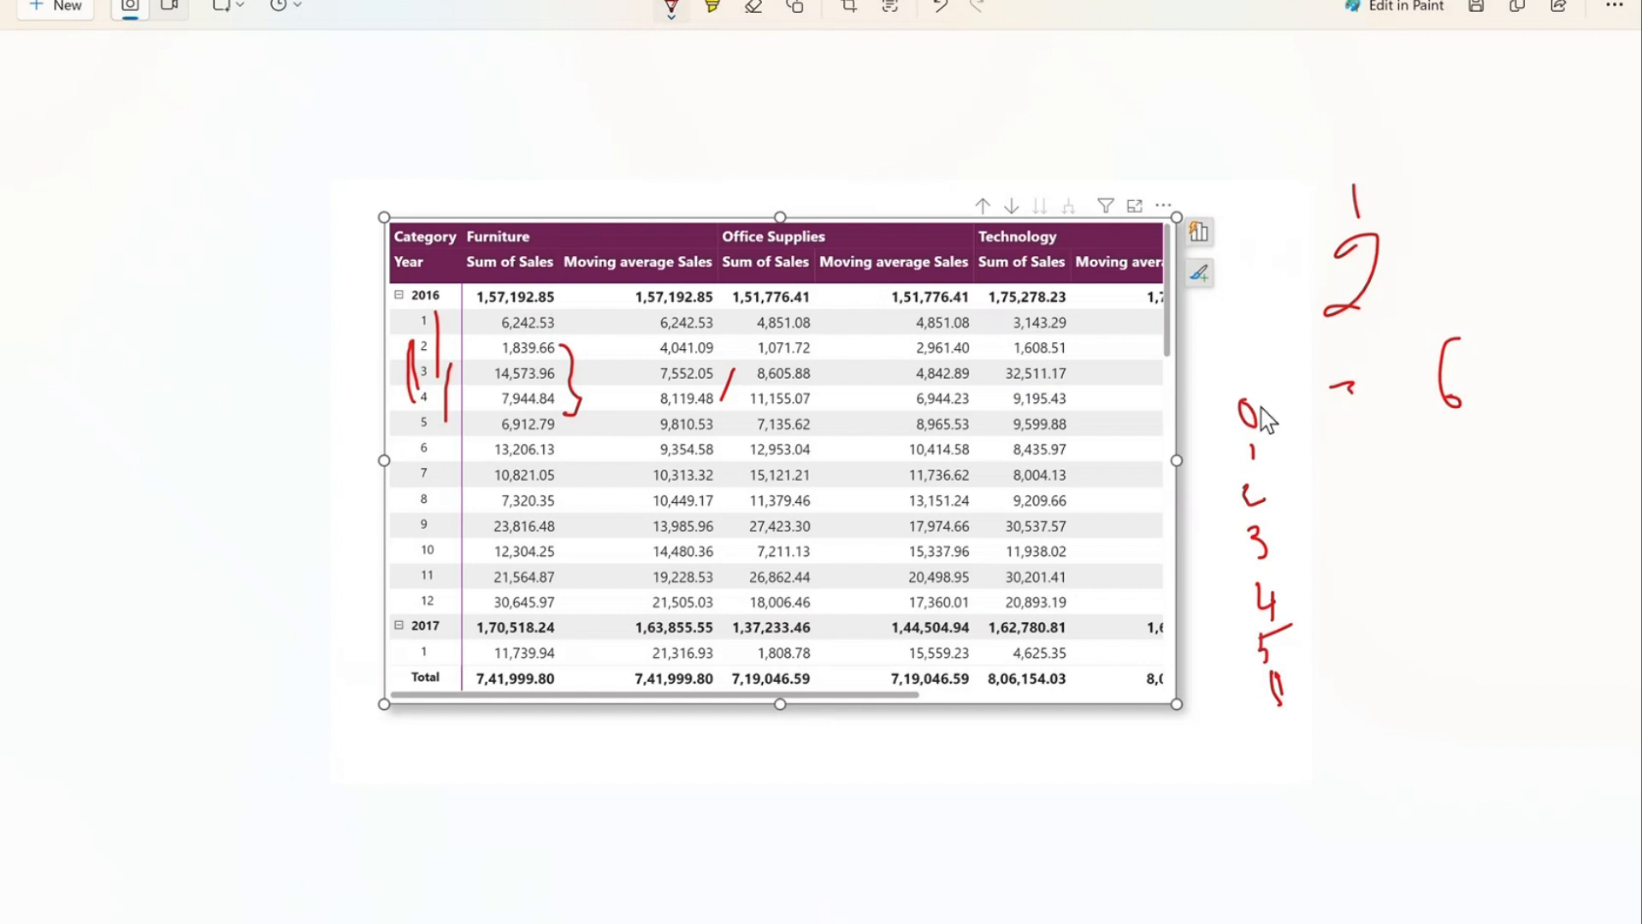
drag(1246, 424, 1290, 387)
drag(1270, 457, 1302, 419)
drag(1282, 493, 1314, 454)
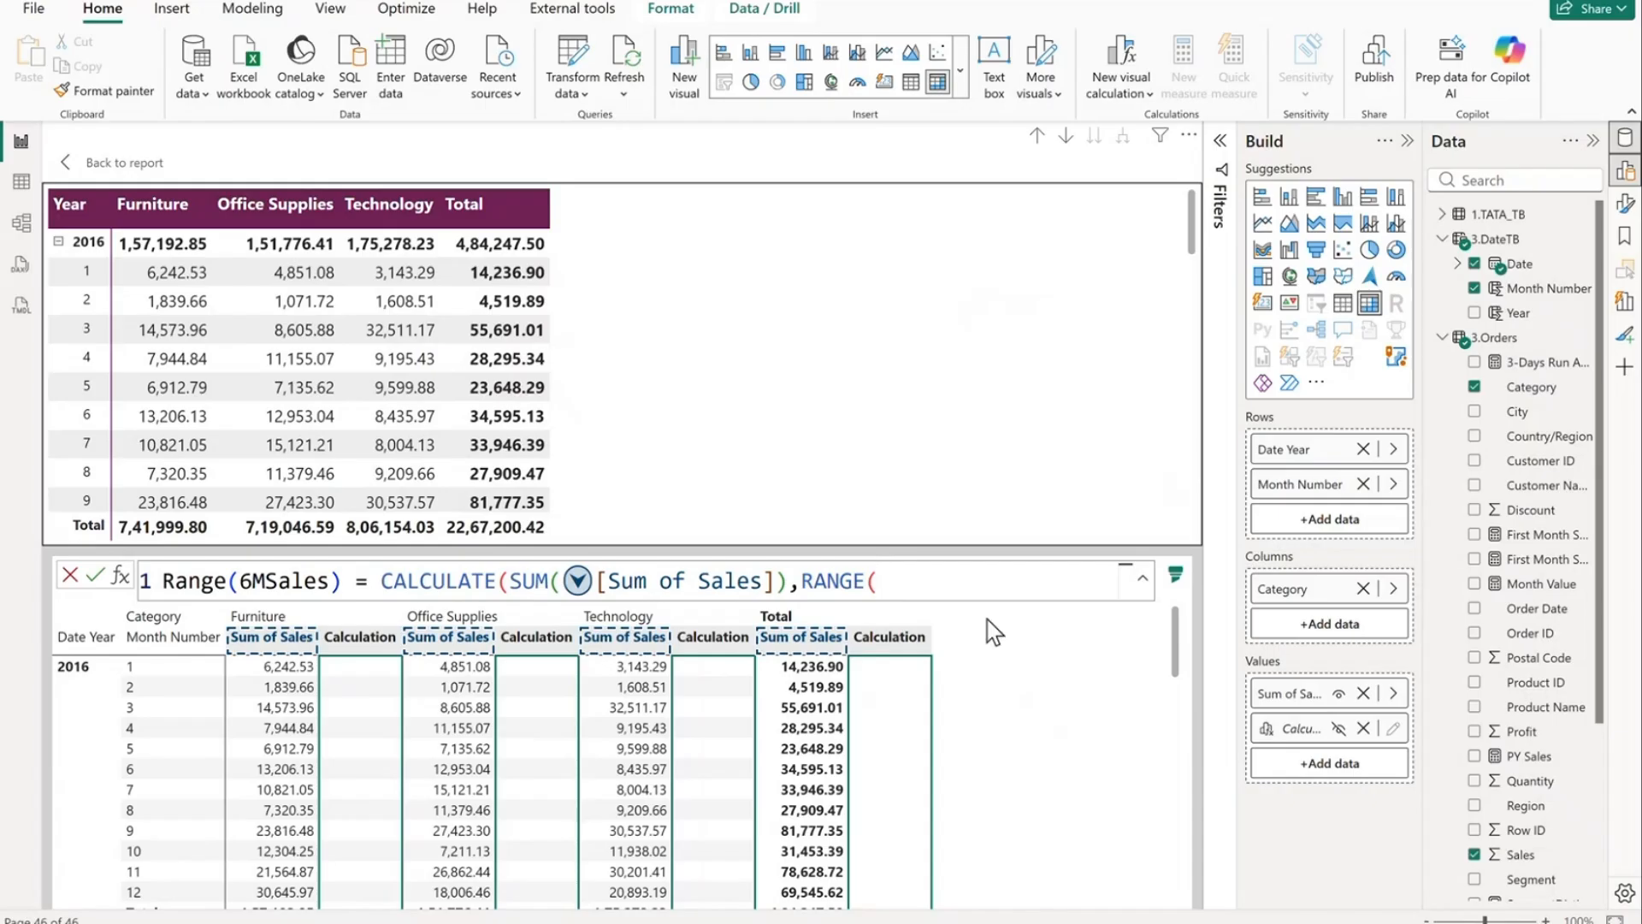
Step: Complete the RANGE arguments with -5 and ROWS, commit the Range(6MSales) calculation and return to the report
text(-5,)
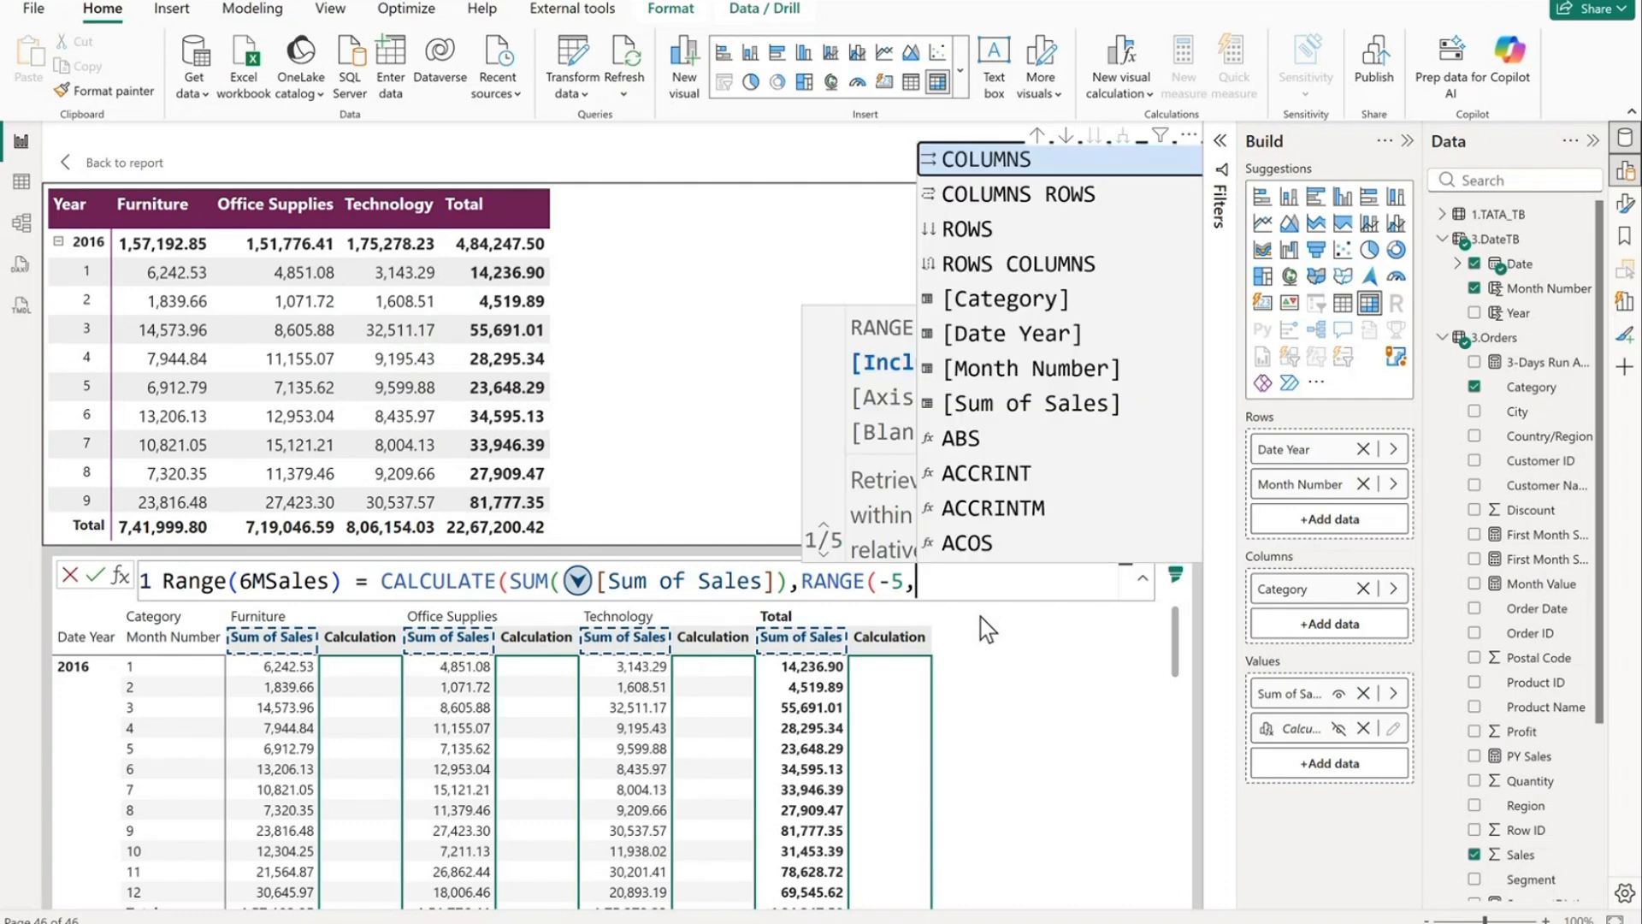
click(990, 237)
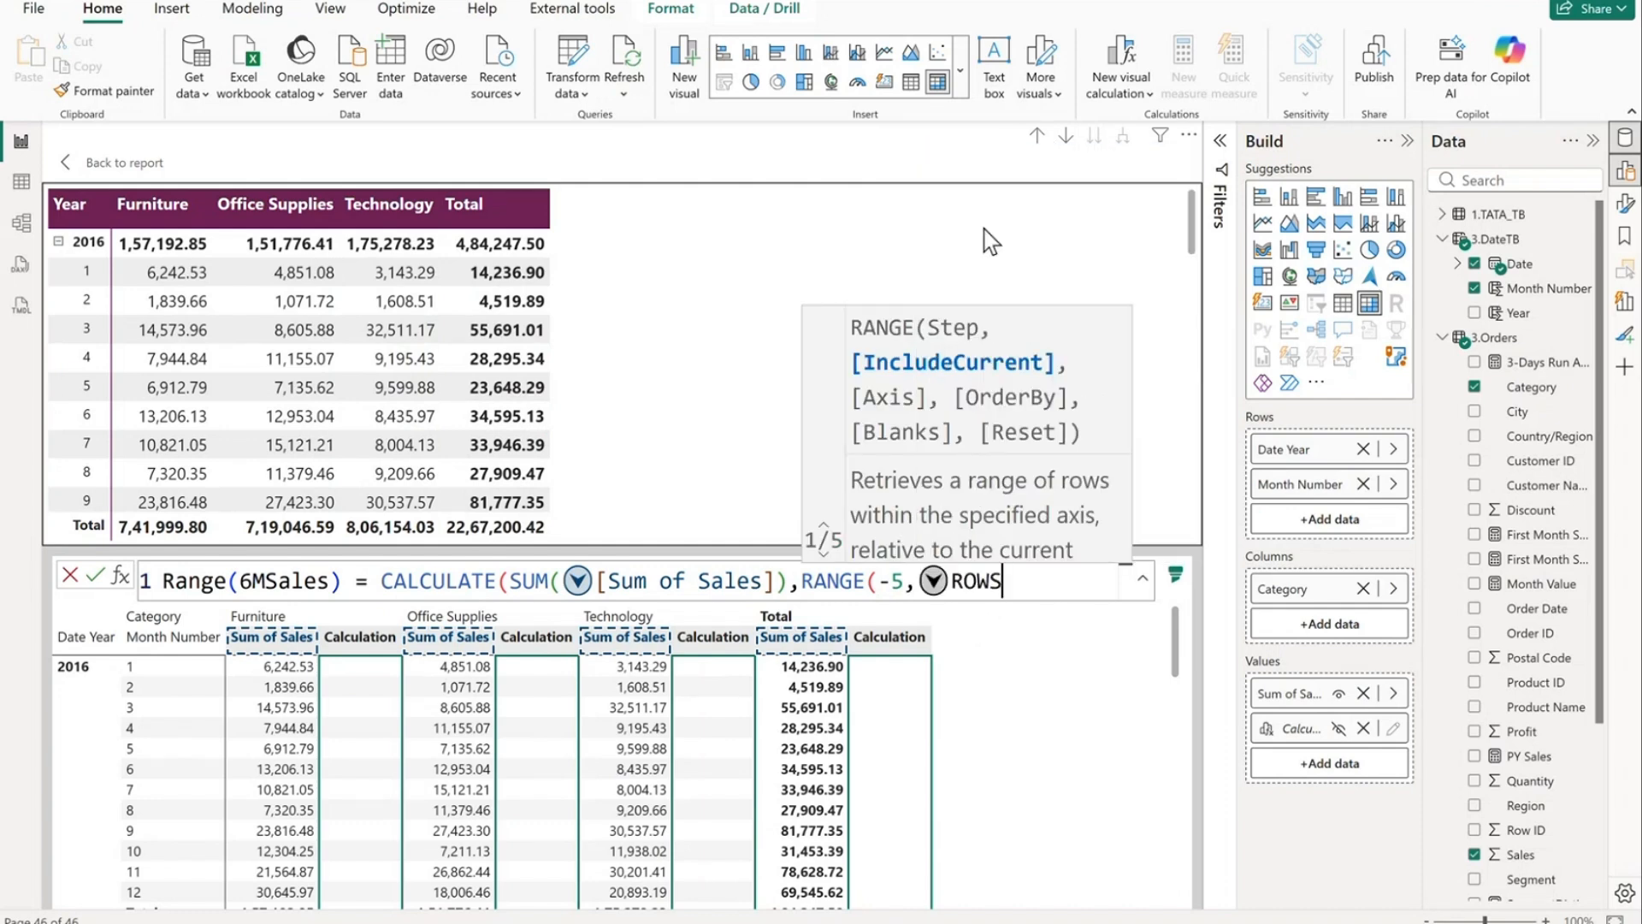
text()))
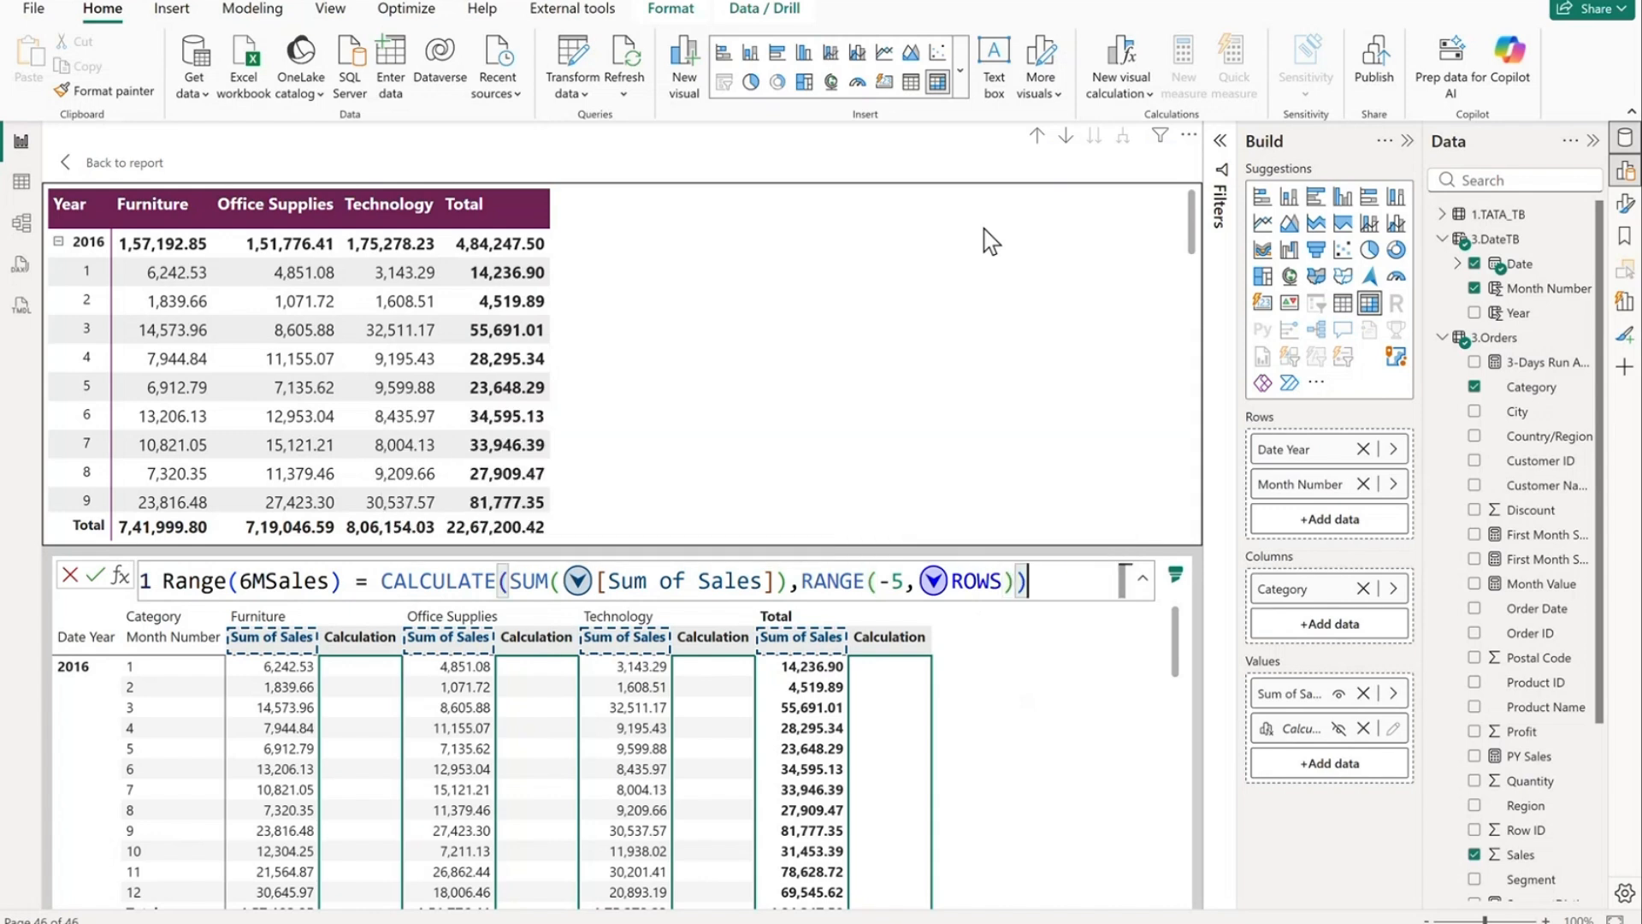
click(95, 576)
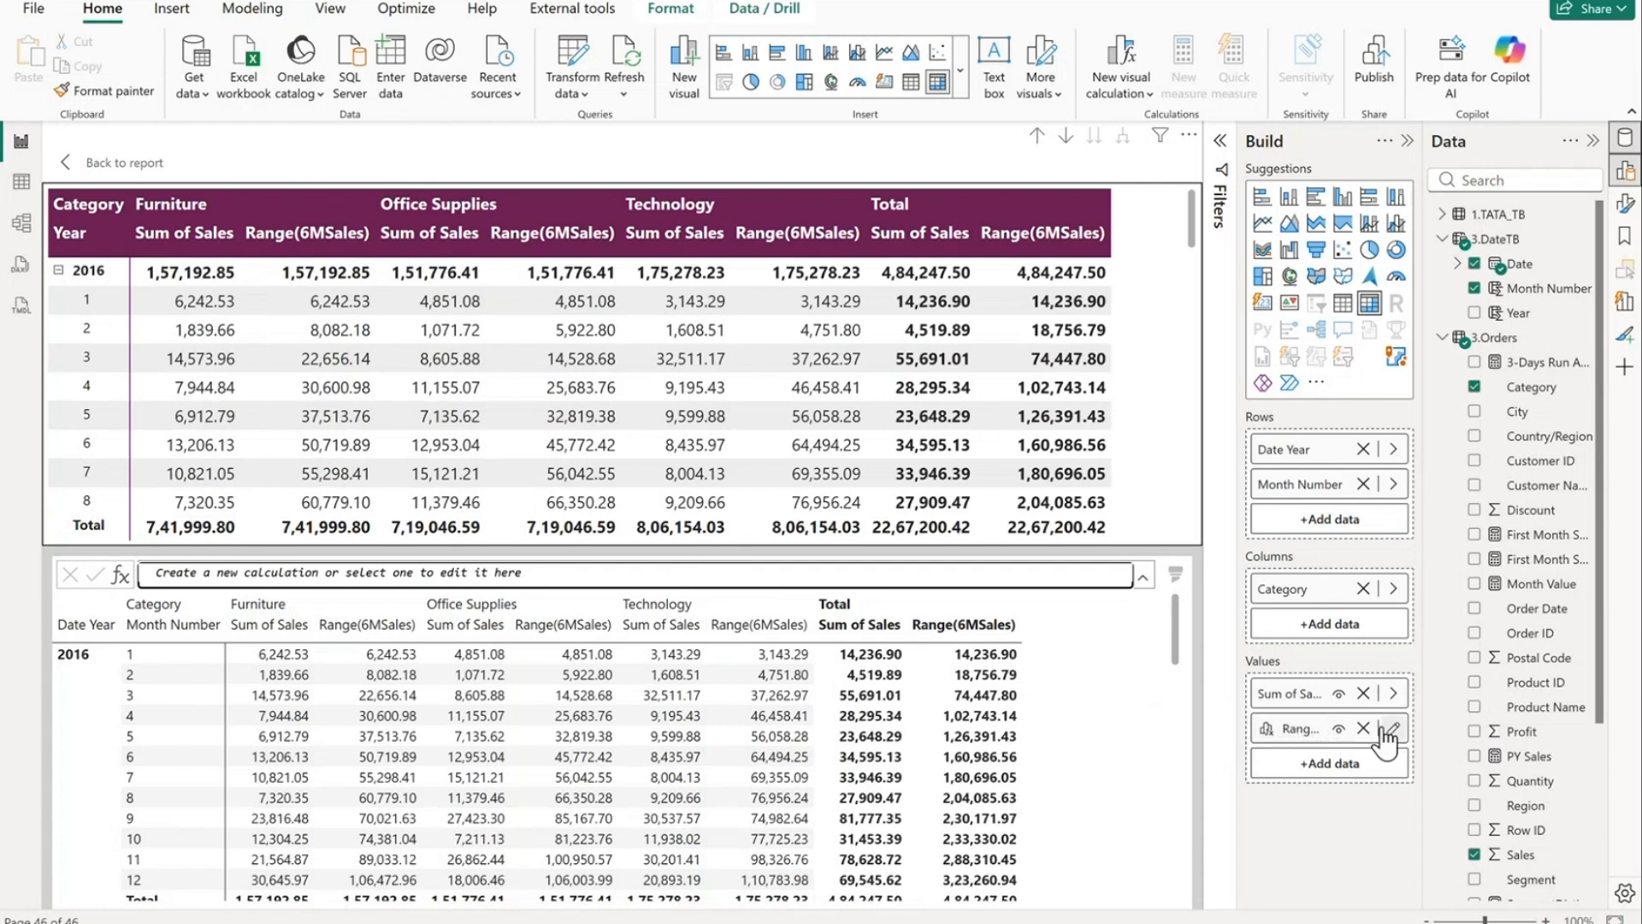
click(101, 171)
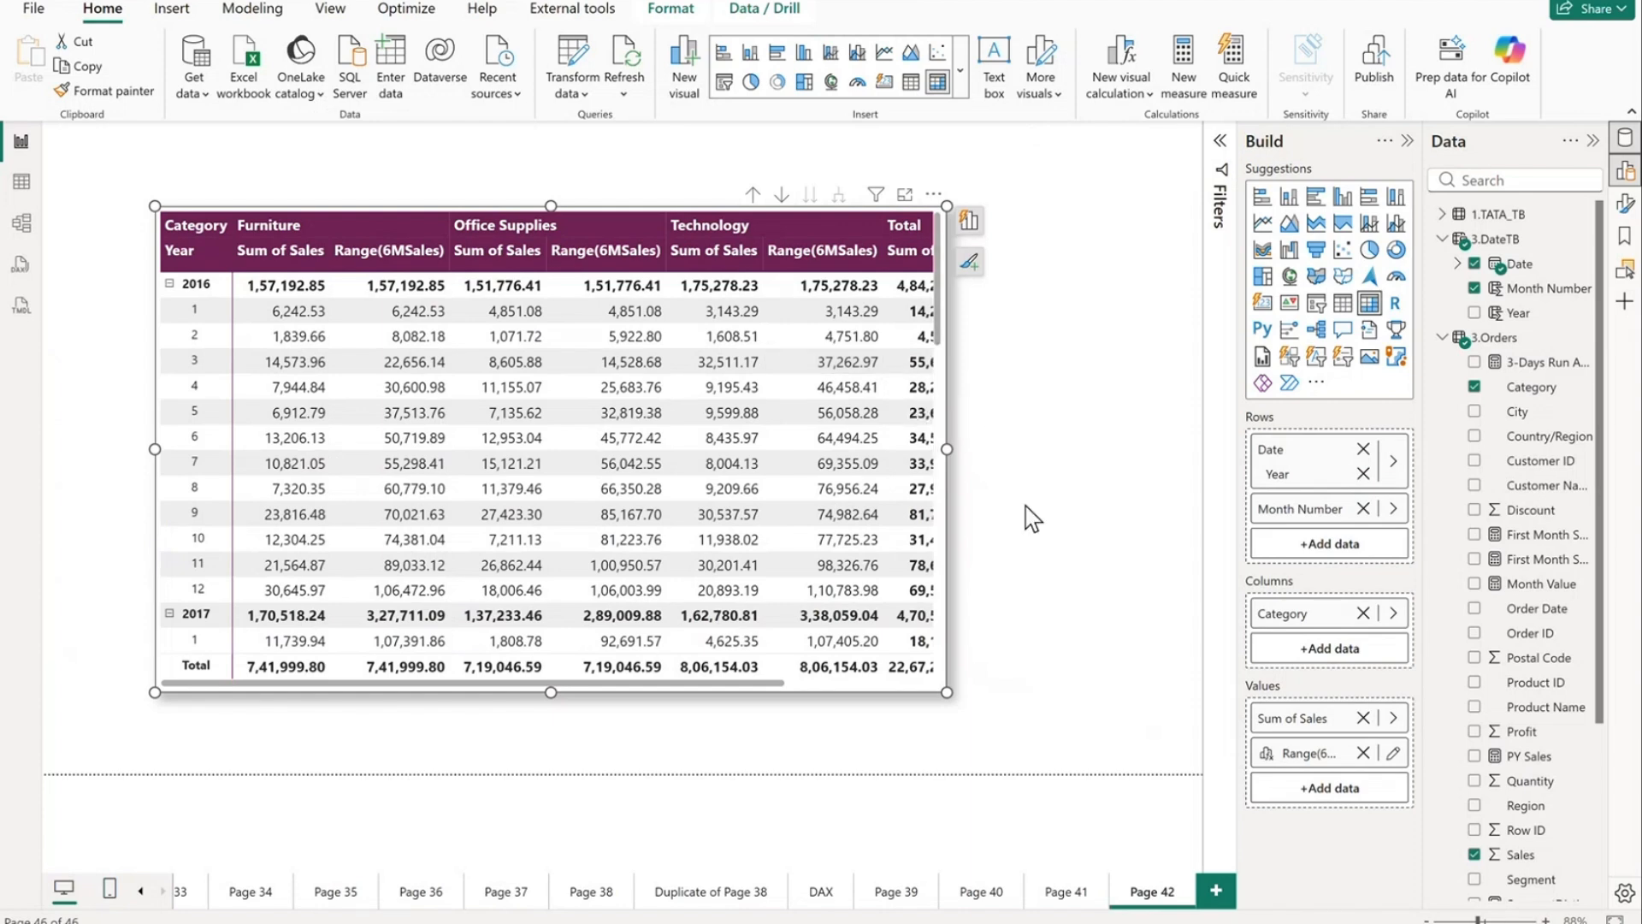
Step: Compare with the moving average matrix on Page 41, return to Page 42 and bring up Calculator
click(1066, 891)
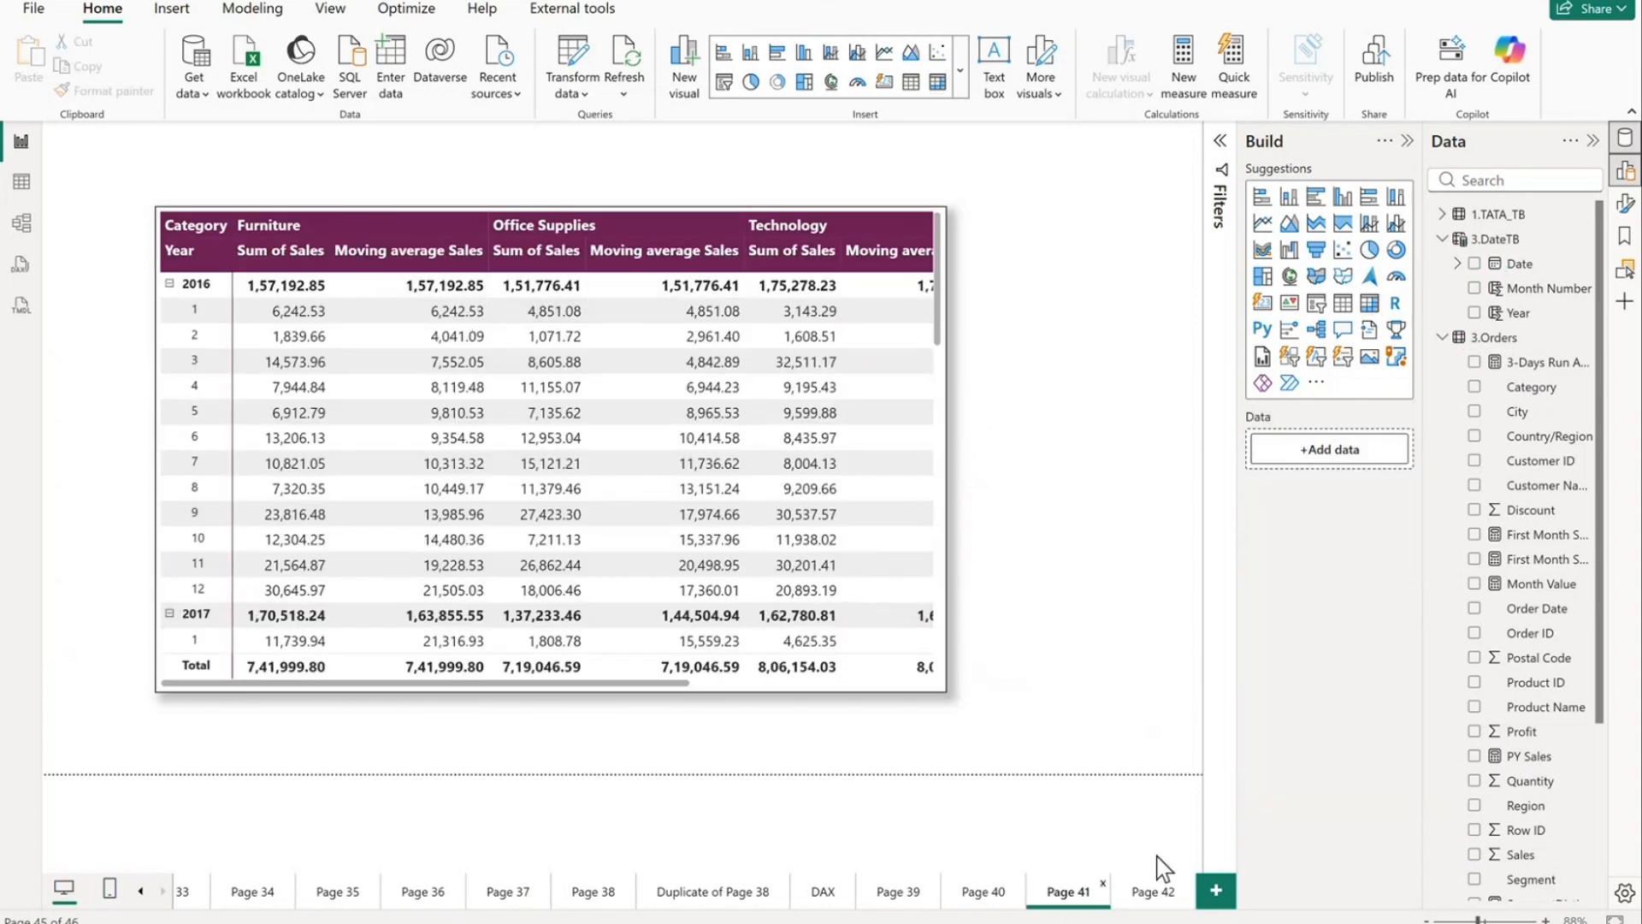
click(1146, 896)
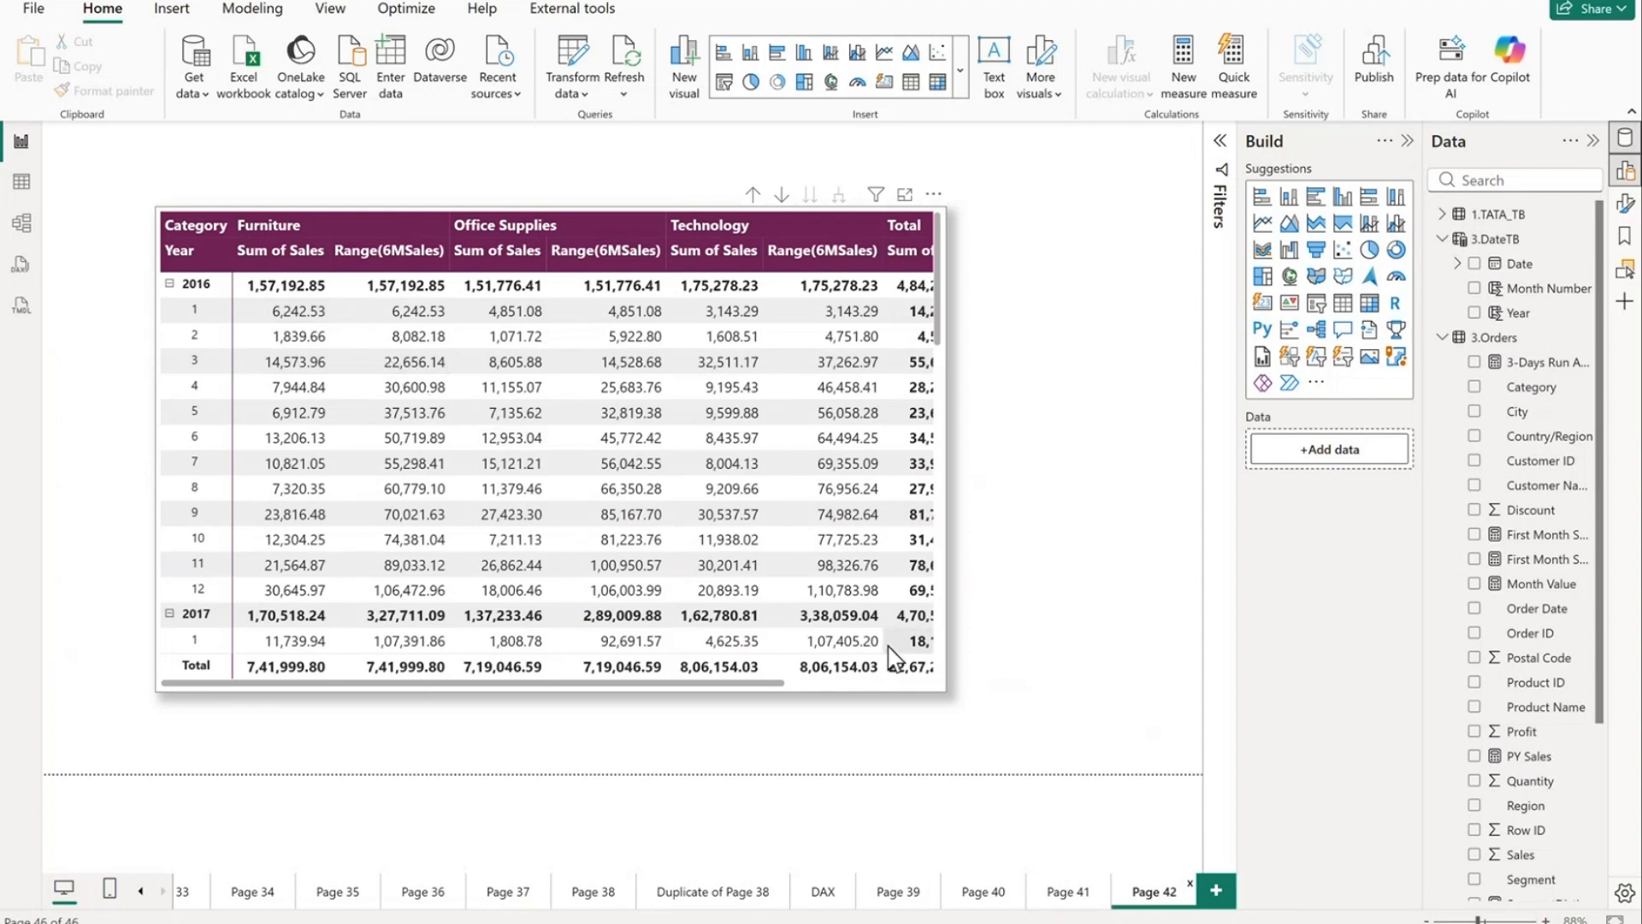
key(alt+Tab)
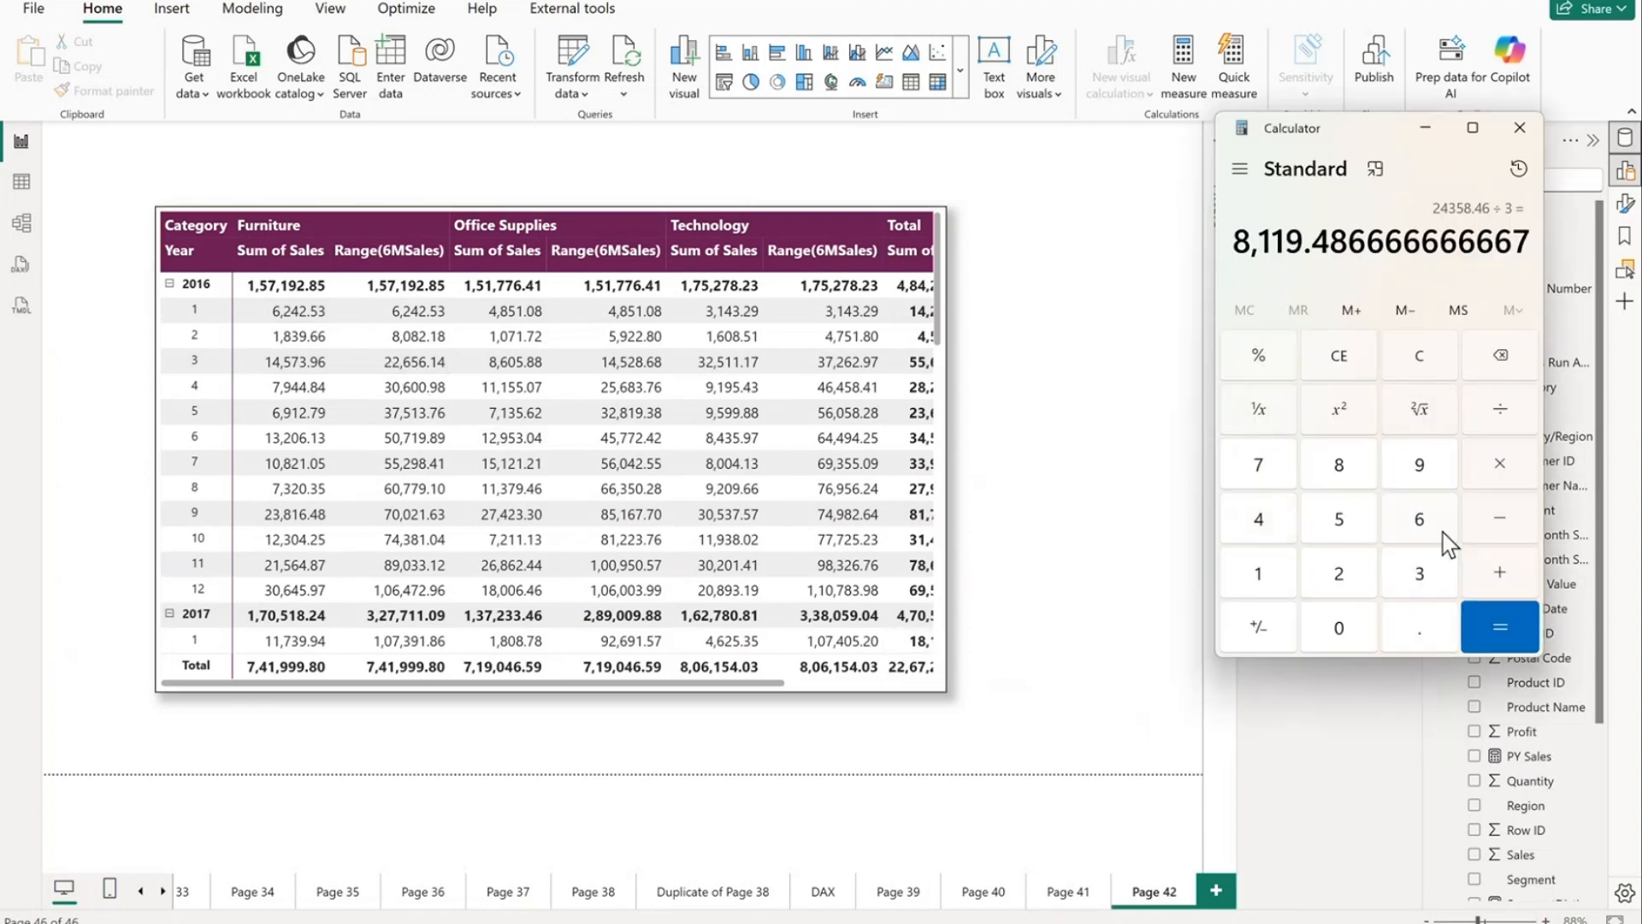
Step: Enter the January 2016 Furniture sales, 6242.53, in Calculator as the first addend
click(1413, 521)
click(1340, 573)
click(1258, 520)
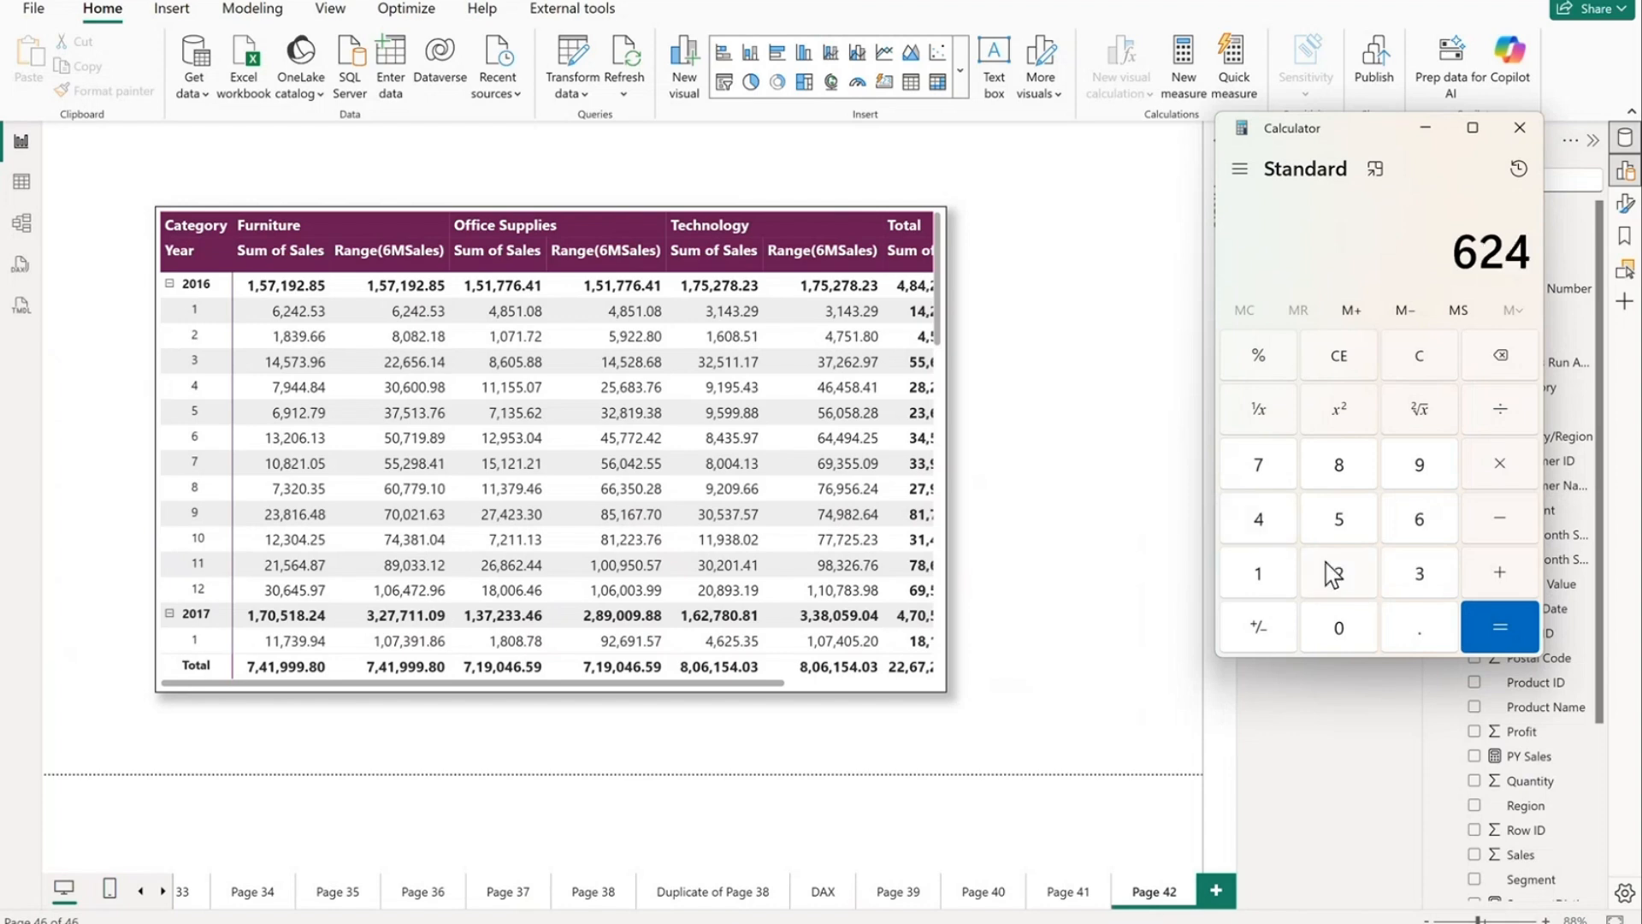
click(1336, 572)
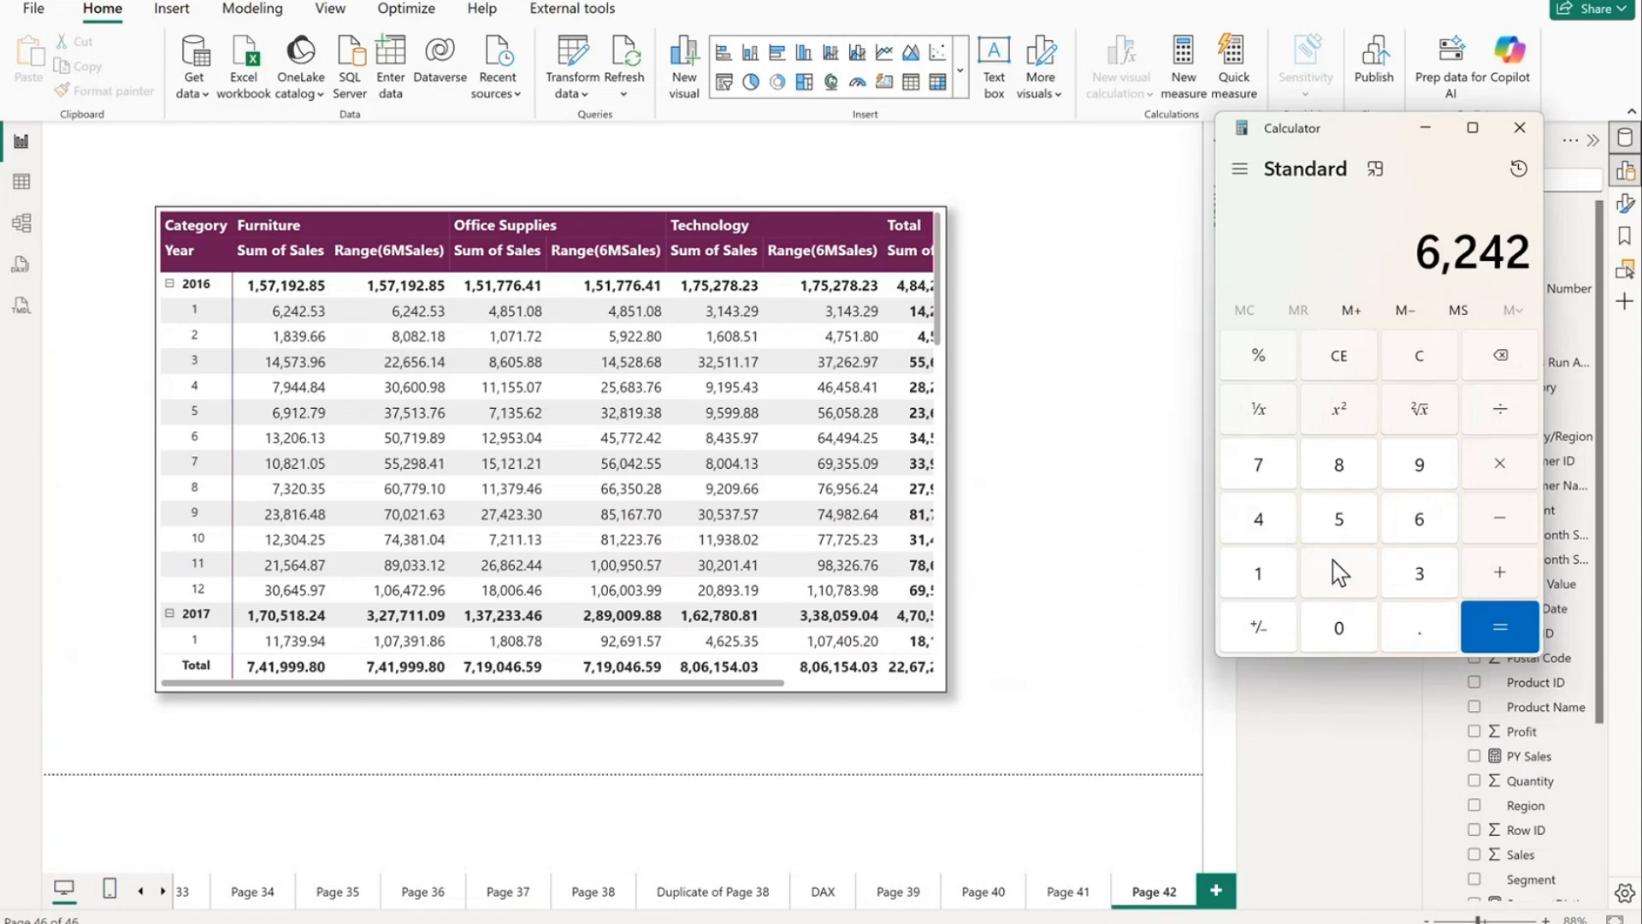
click(1417, 629)
click(1363, 529)
click(1424, 575)
click(1493, 579)
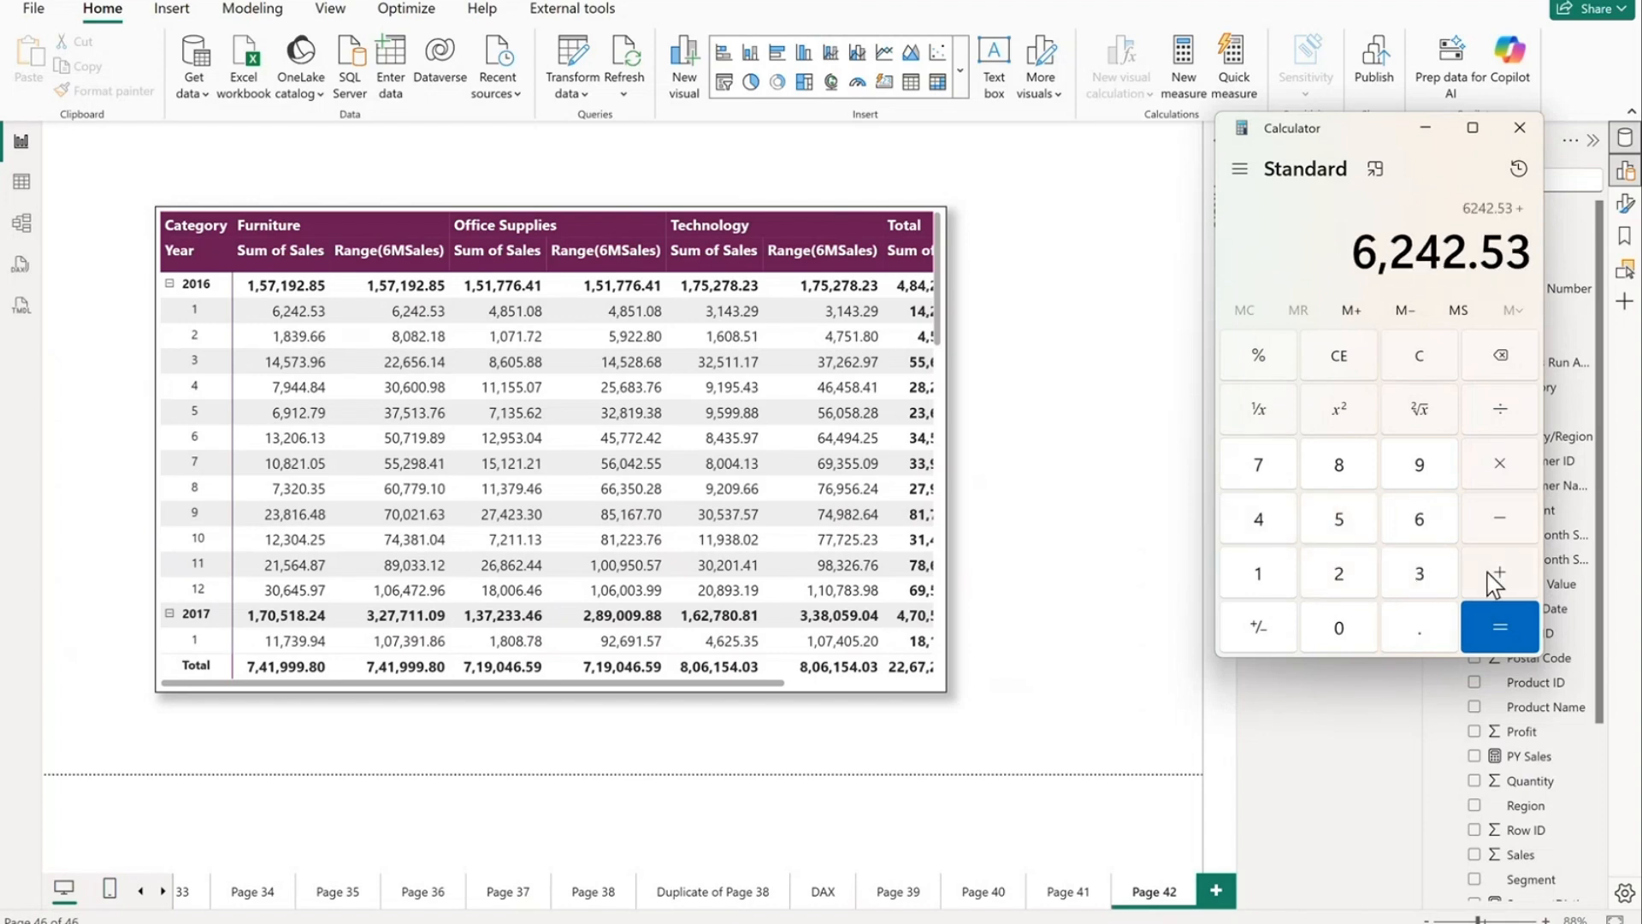
Step: Add the February 2016 Furniture sales, 1839.66, compute the sum and minimise Calculator
click(1280, 578)
click(1343, 462)
click(1422, 570)
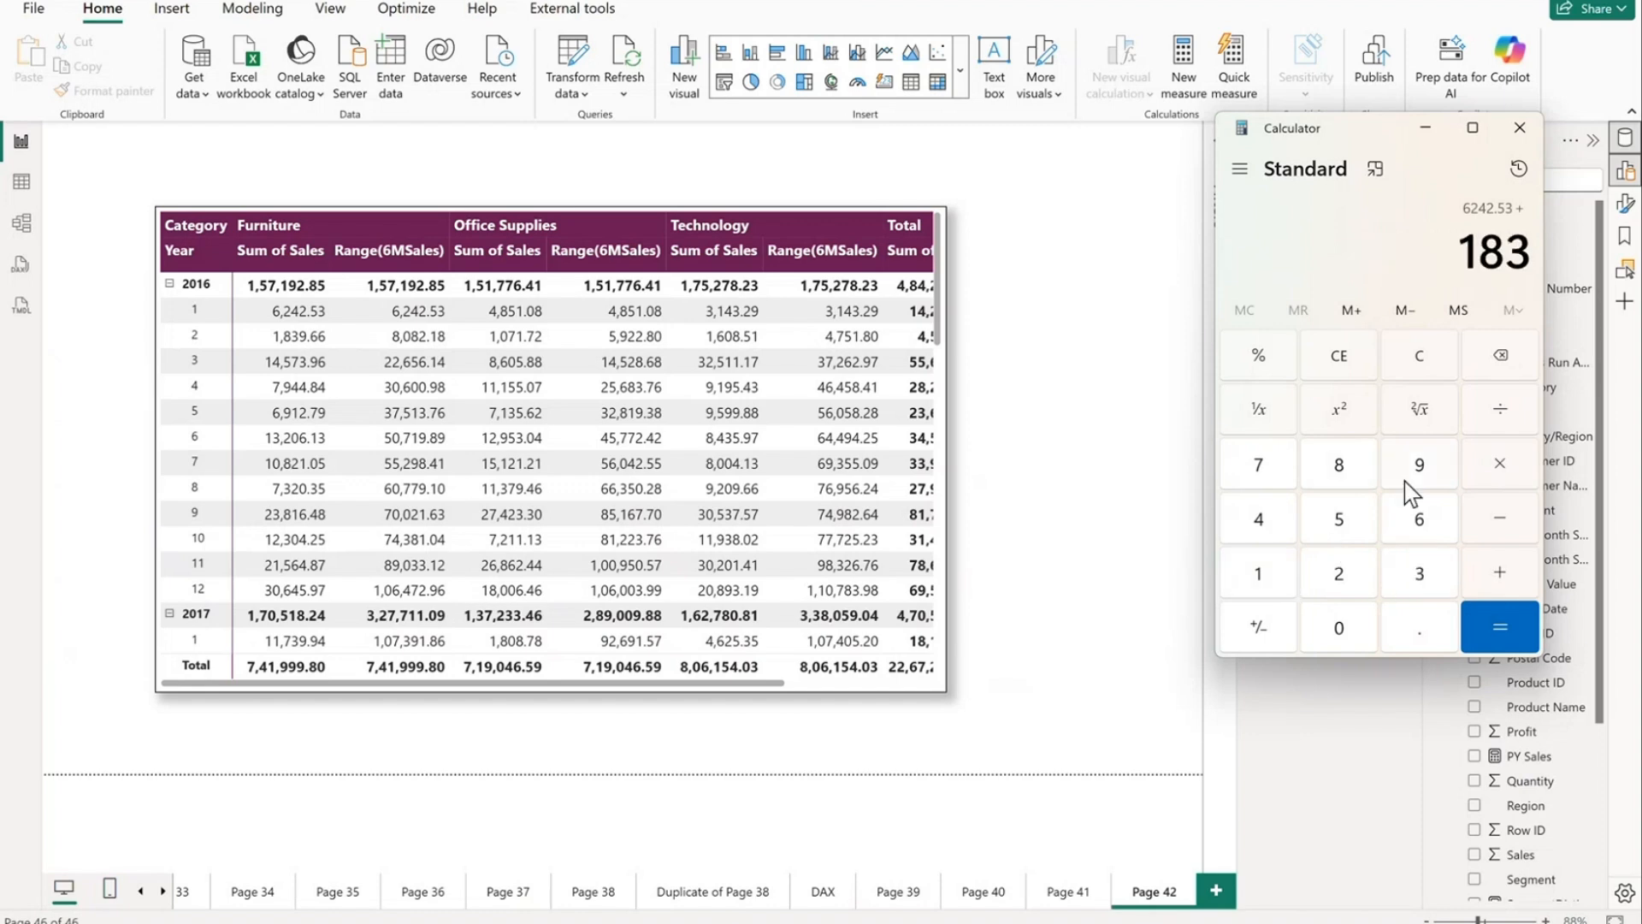
click(1409, 470)
click(1427, 628)
click(1433, 517)
click(1436, 520)
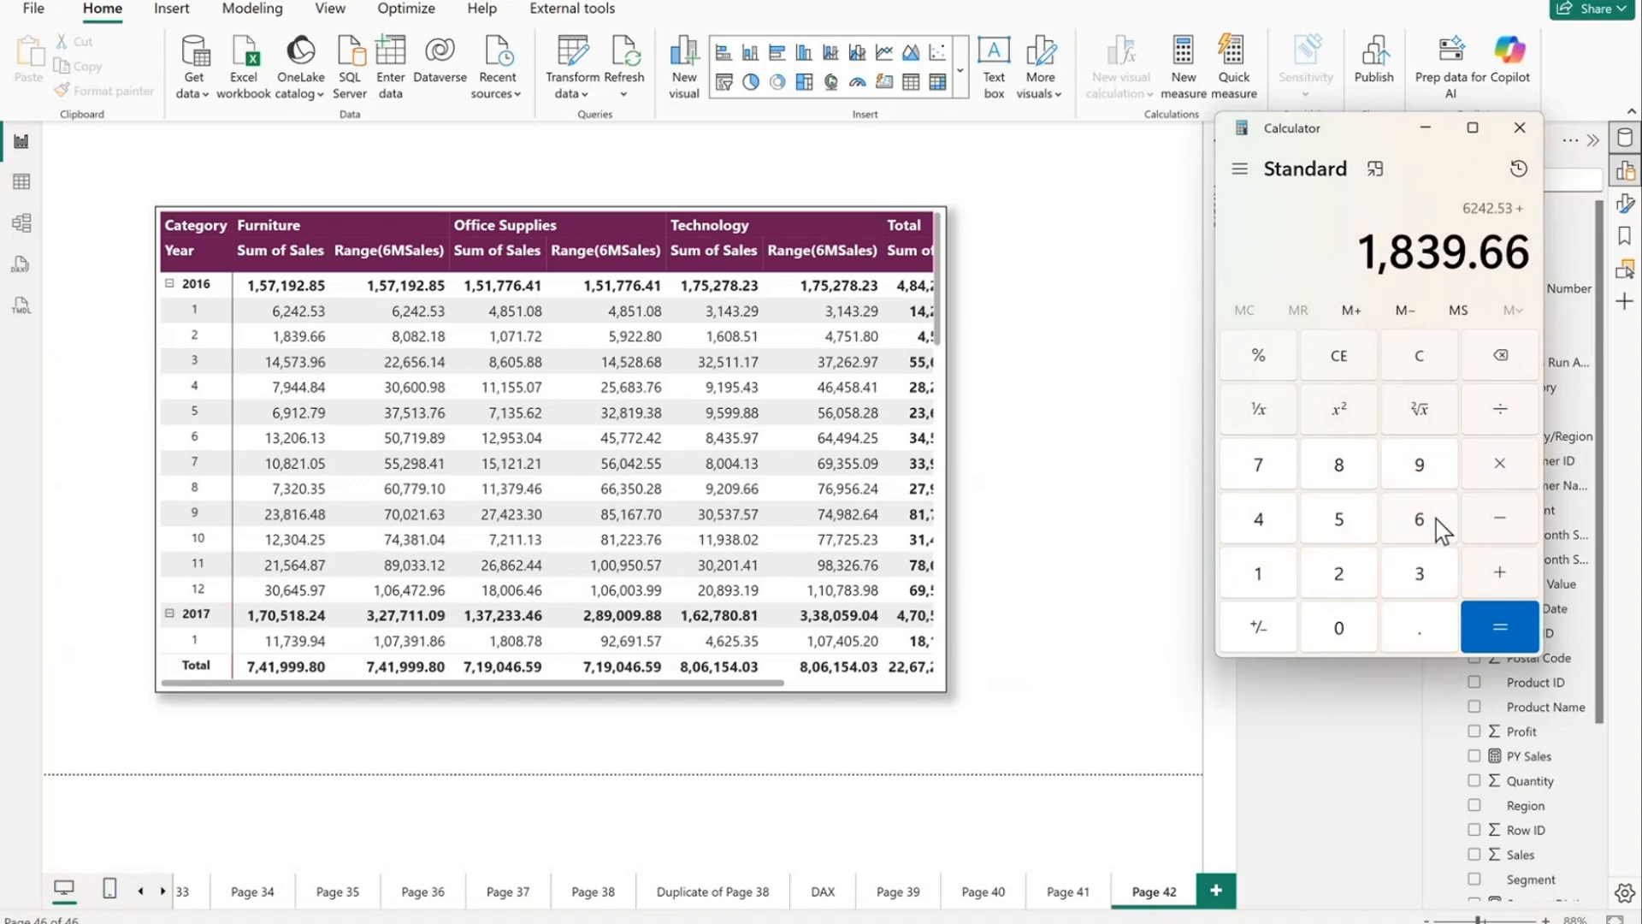
click(1497, 625)
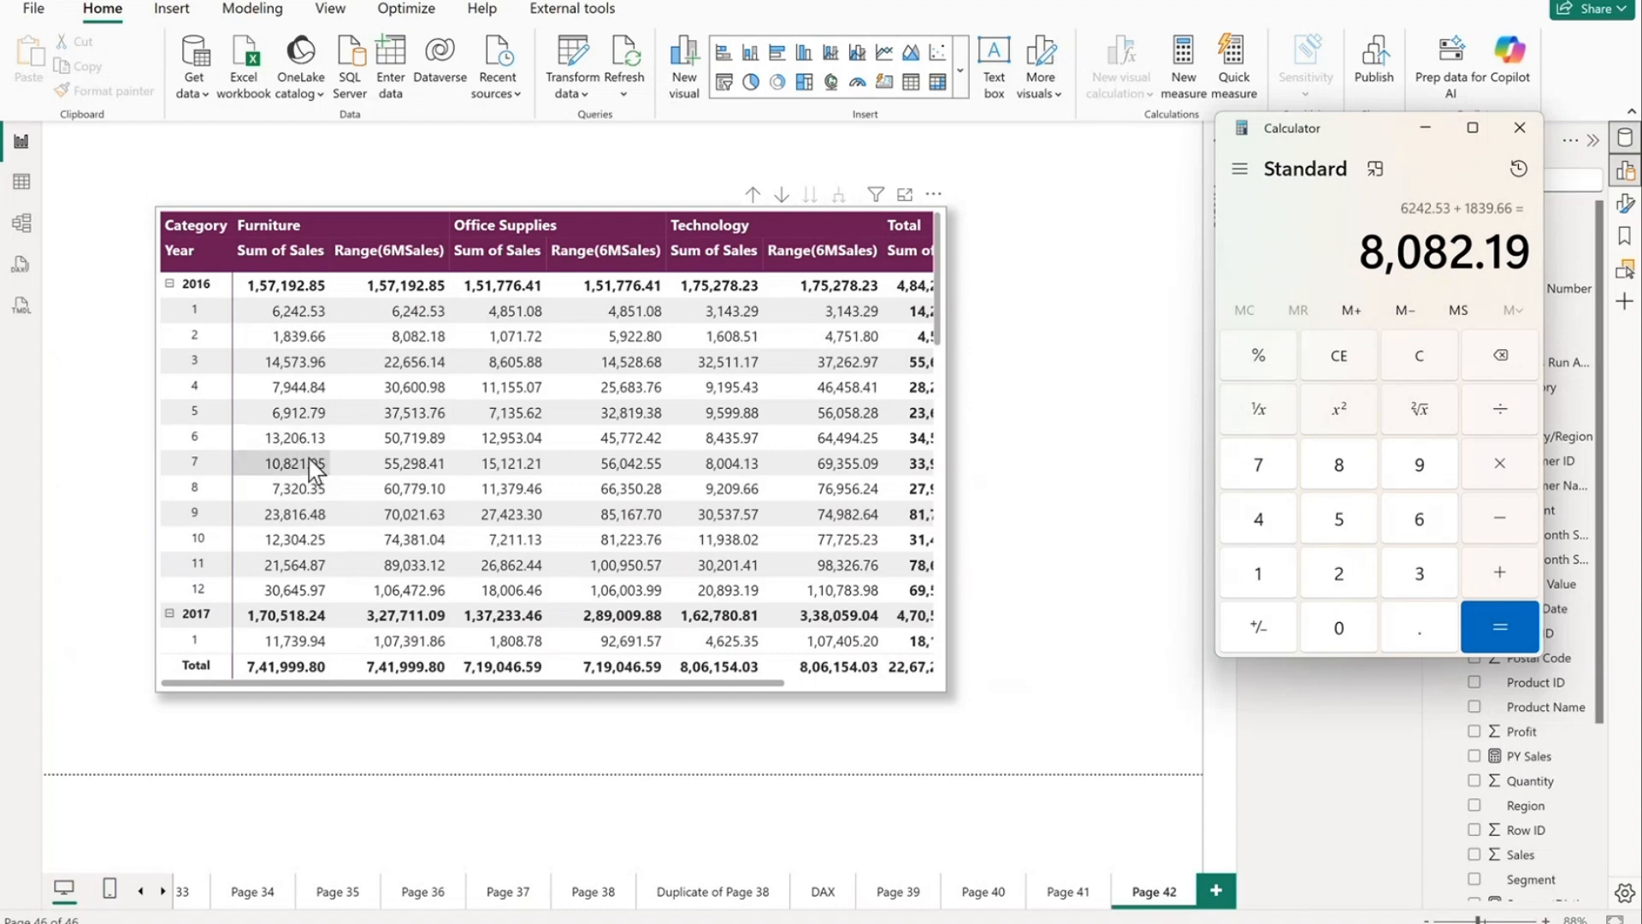
click(1420, 135)
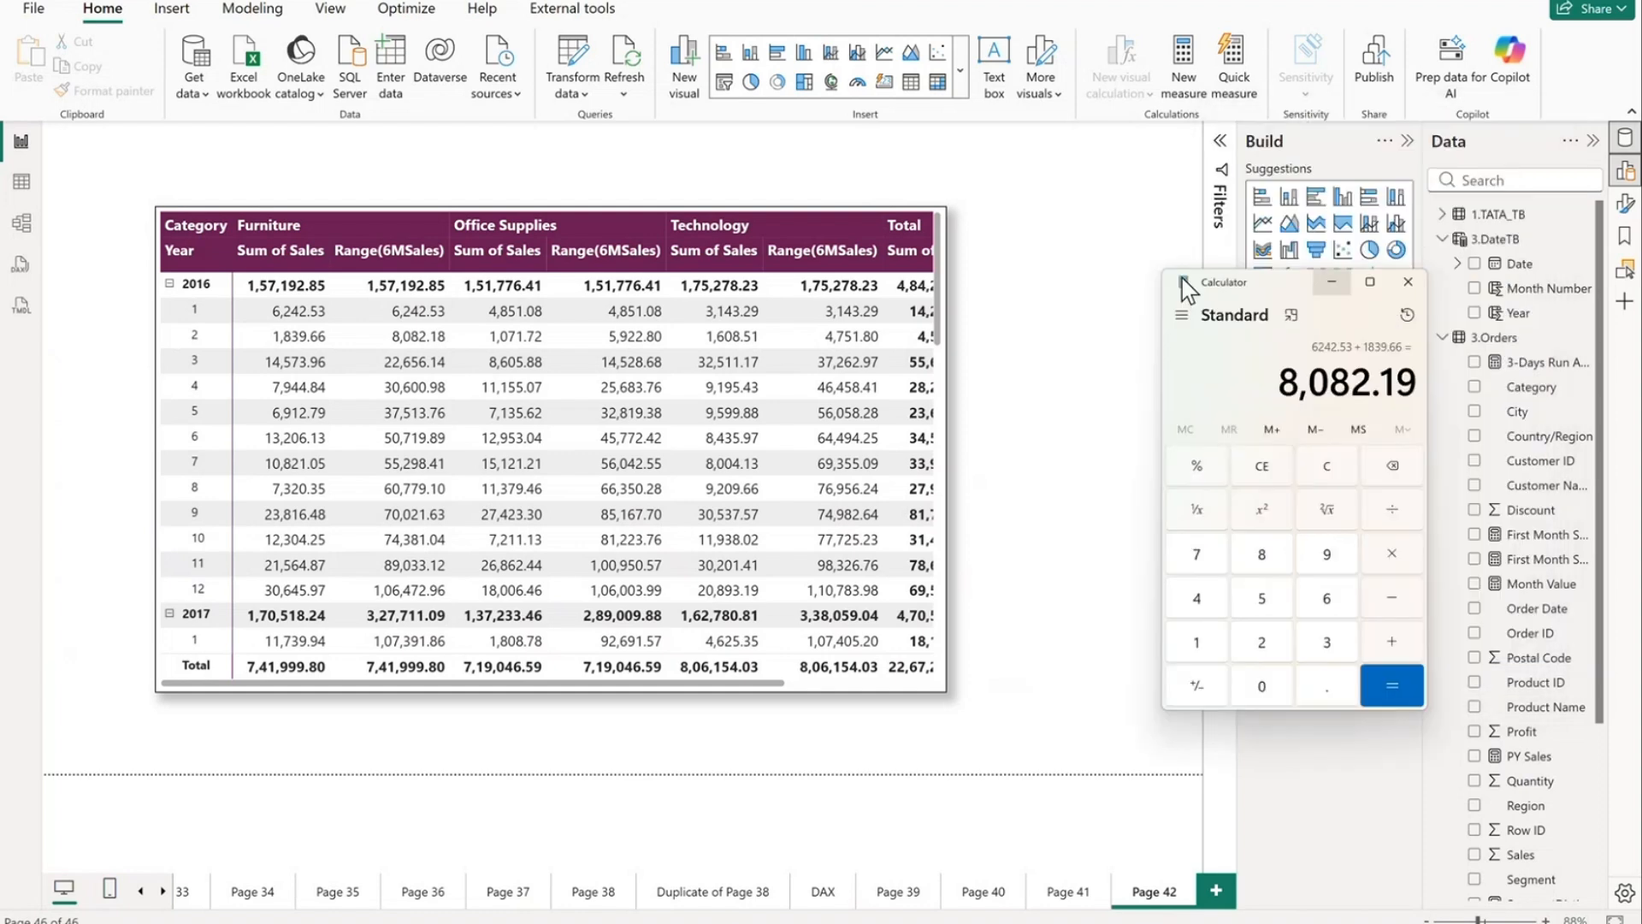
Step: Change the RANGE step argument in the Range(6MSales) calculation to -2, commit it and return to the report
click(945, 300)
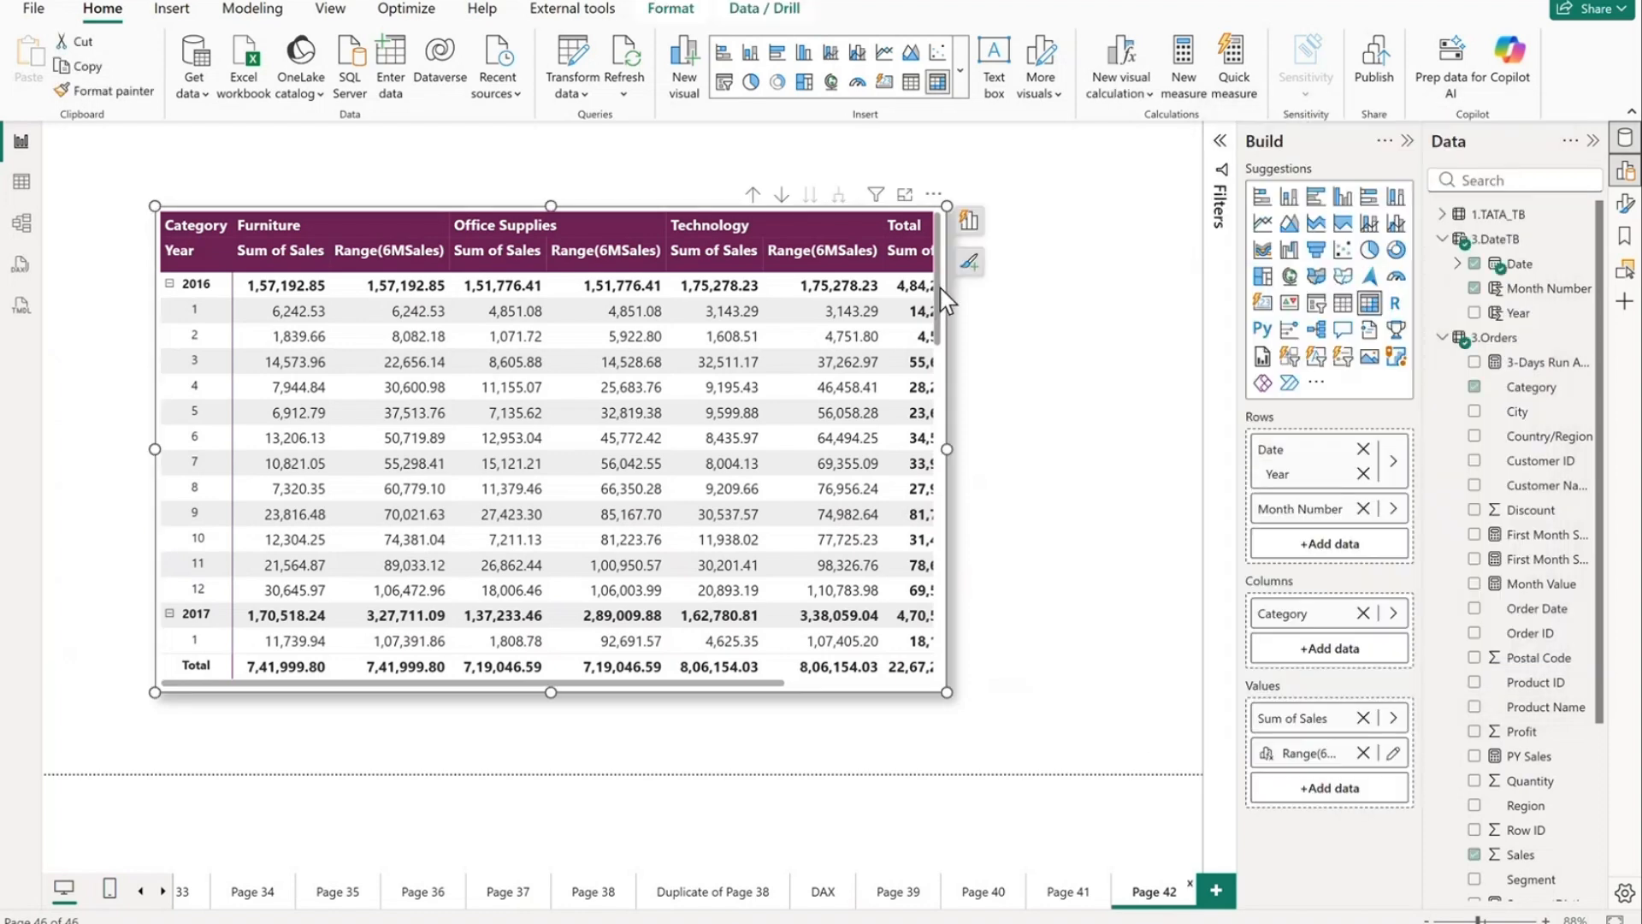
click(1395, 753)
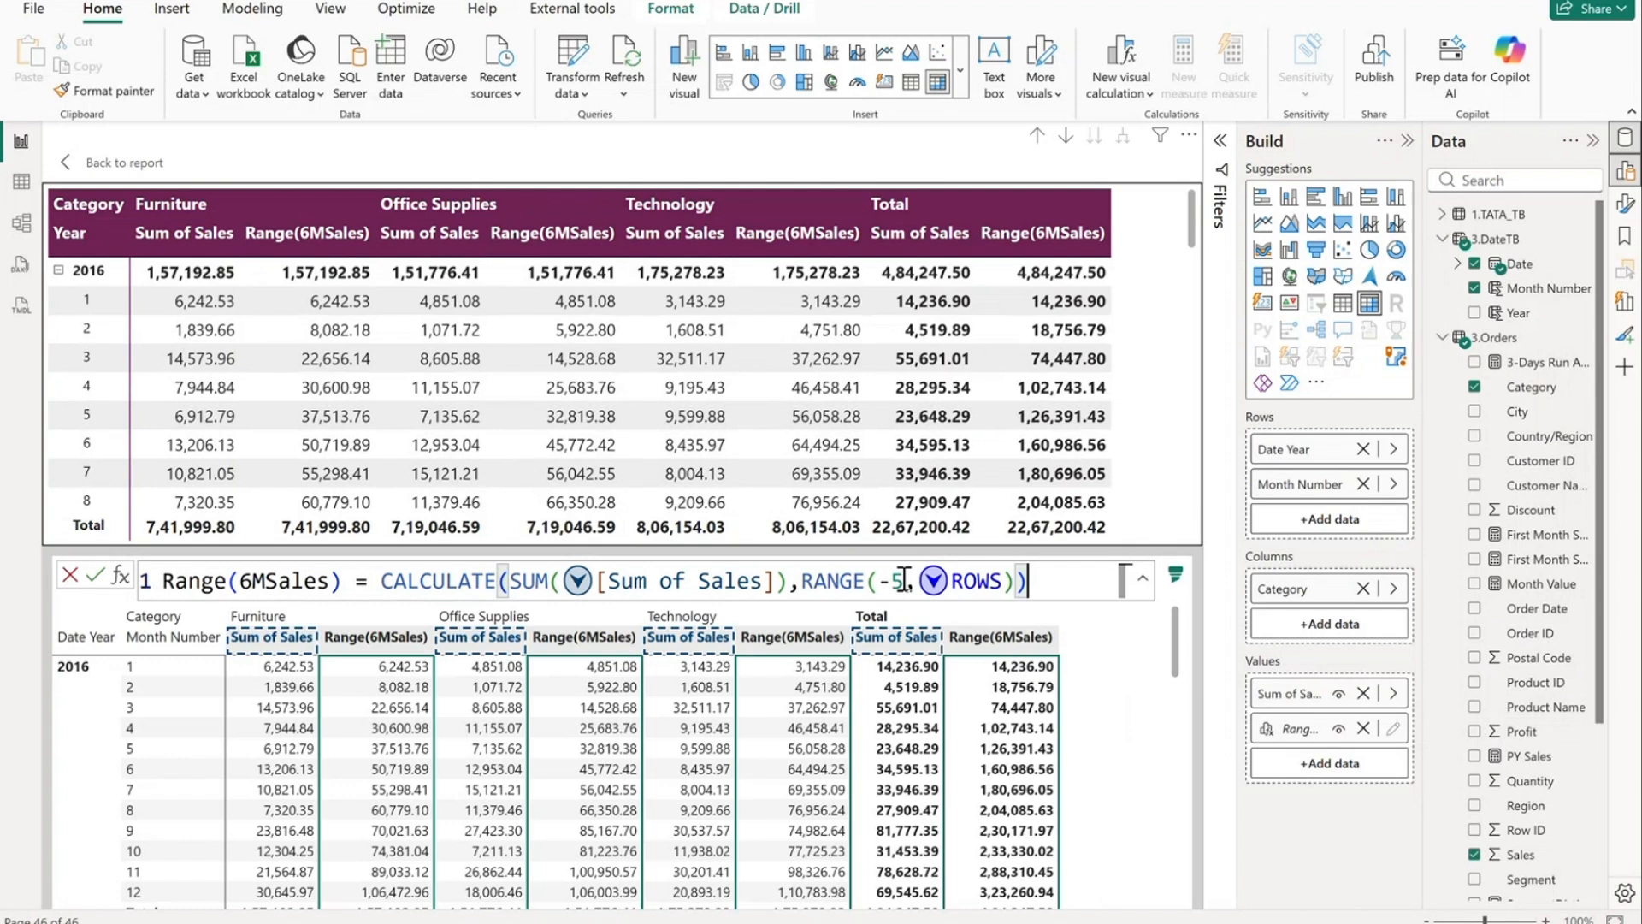
drag(904, 581, 884, 581)
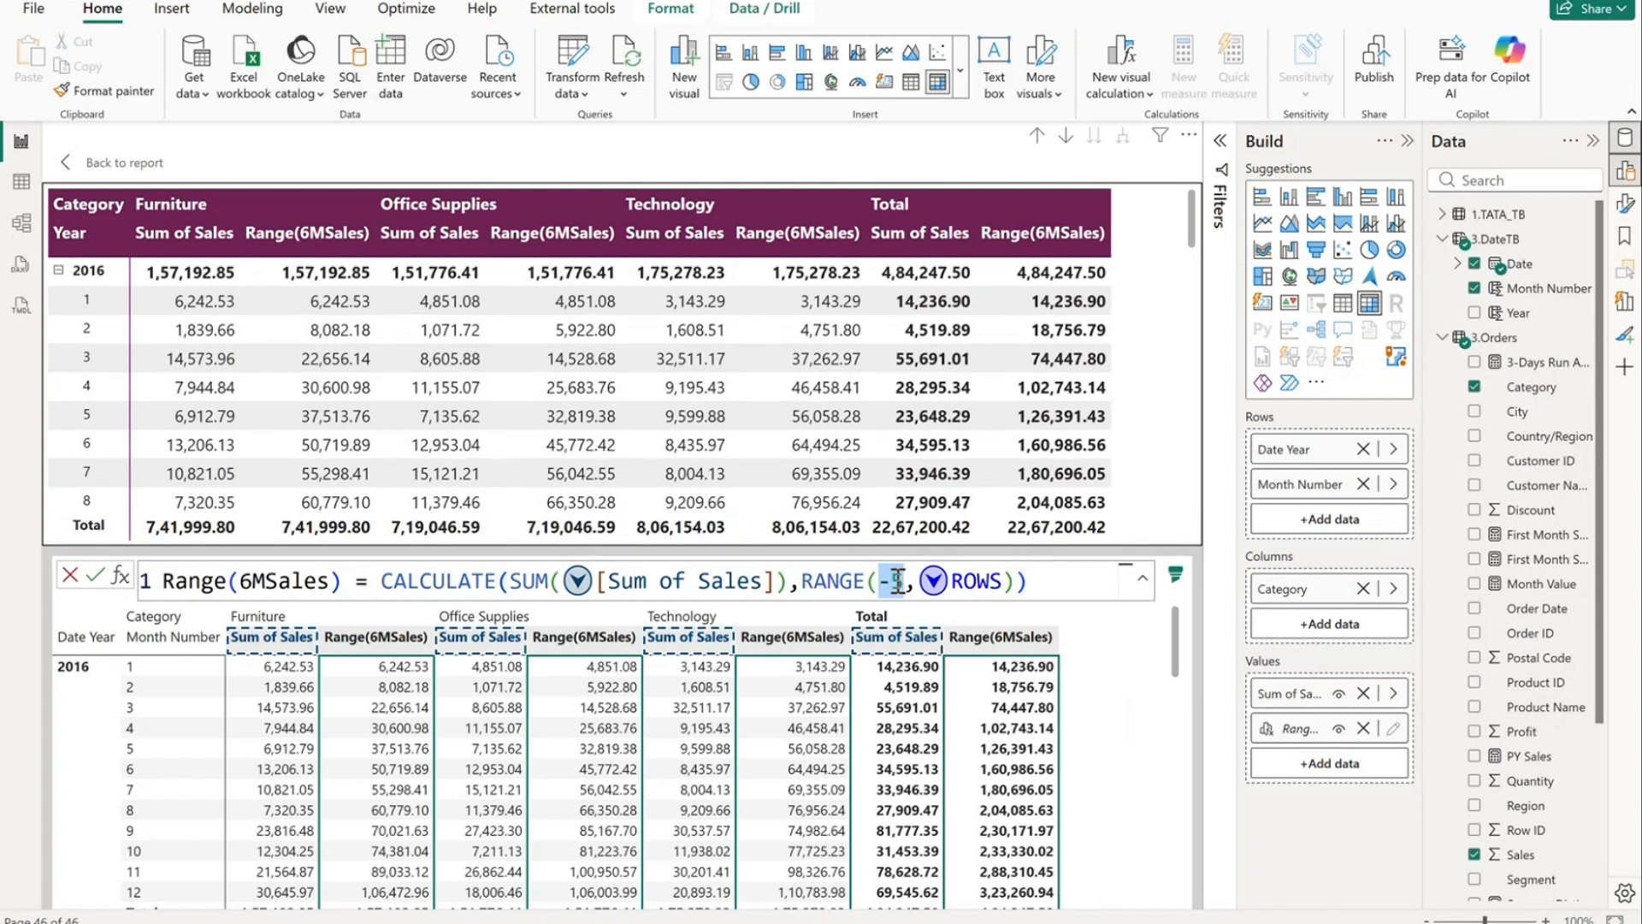
click(886, 581)
key(shift+Right)
text(2)
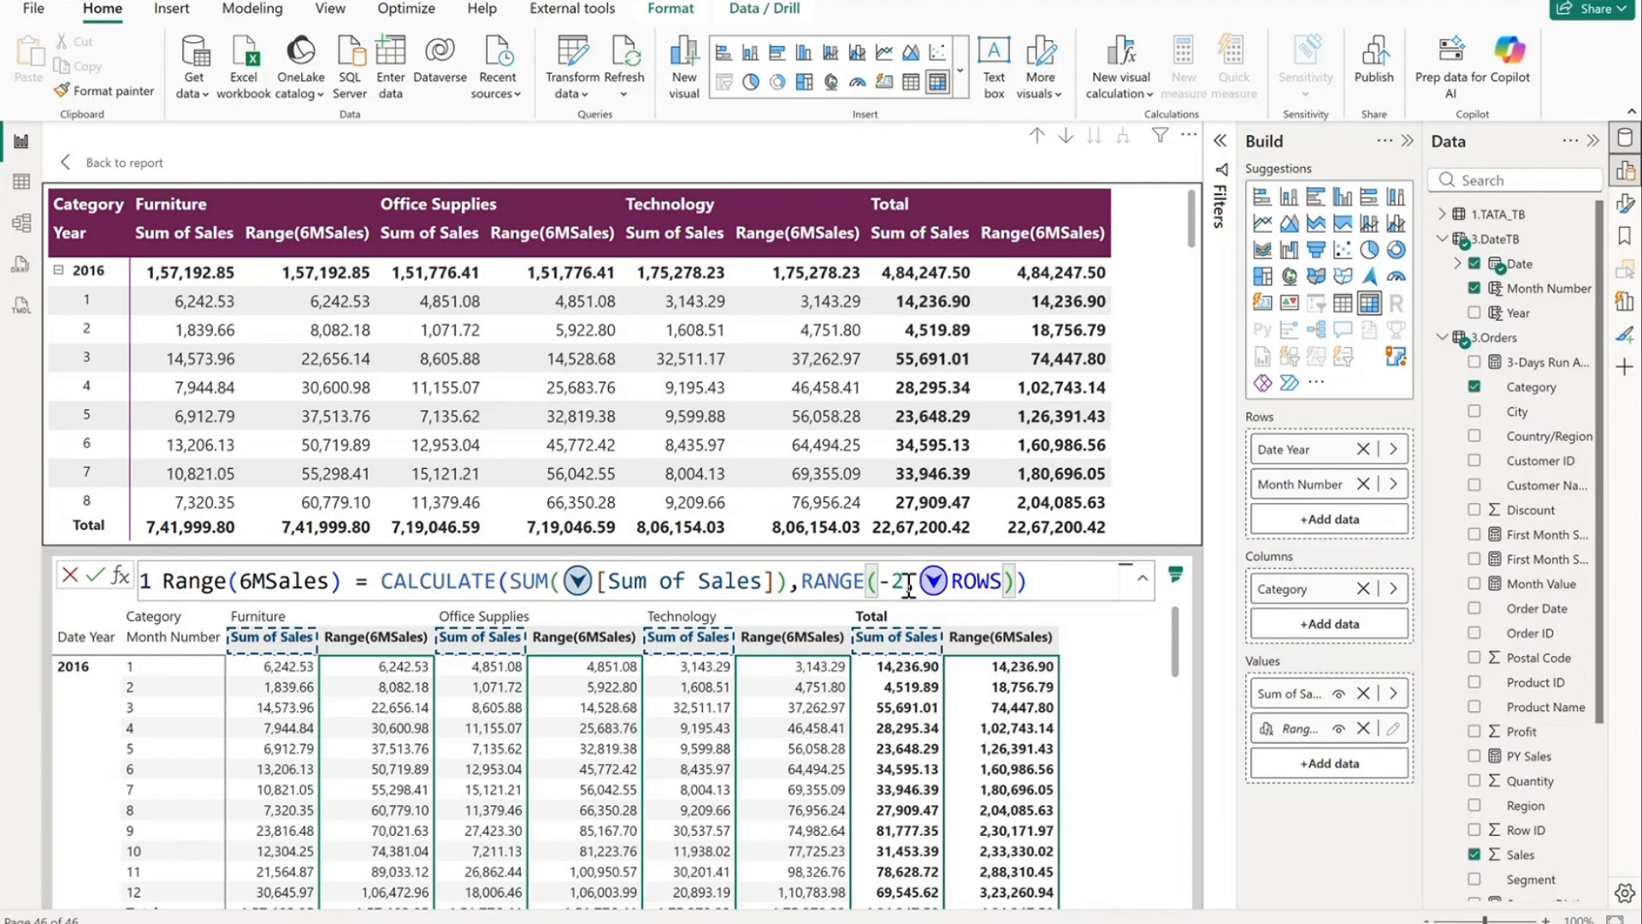
click(95, 576)
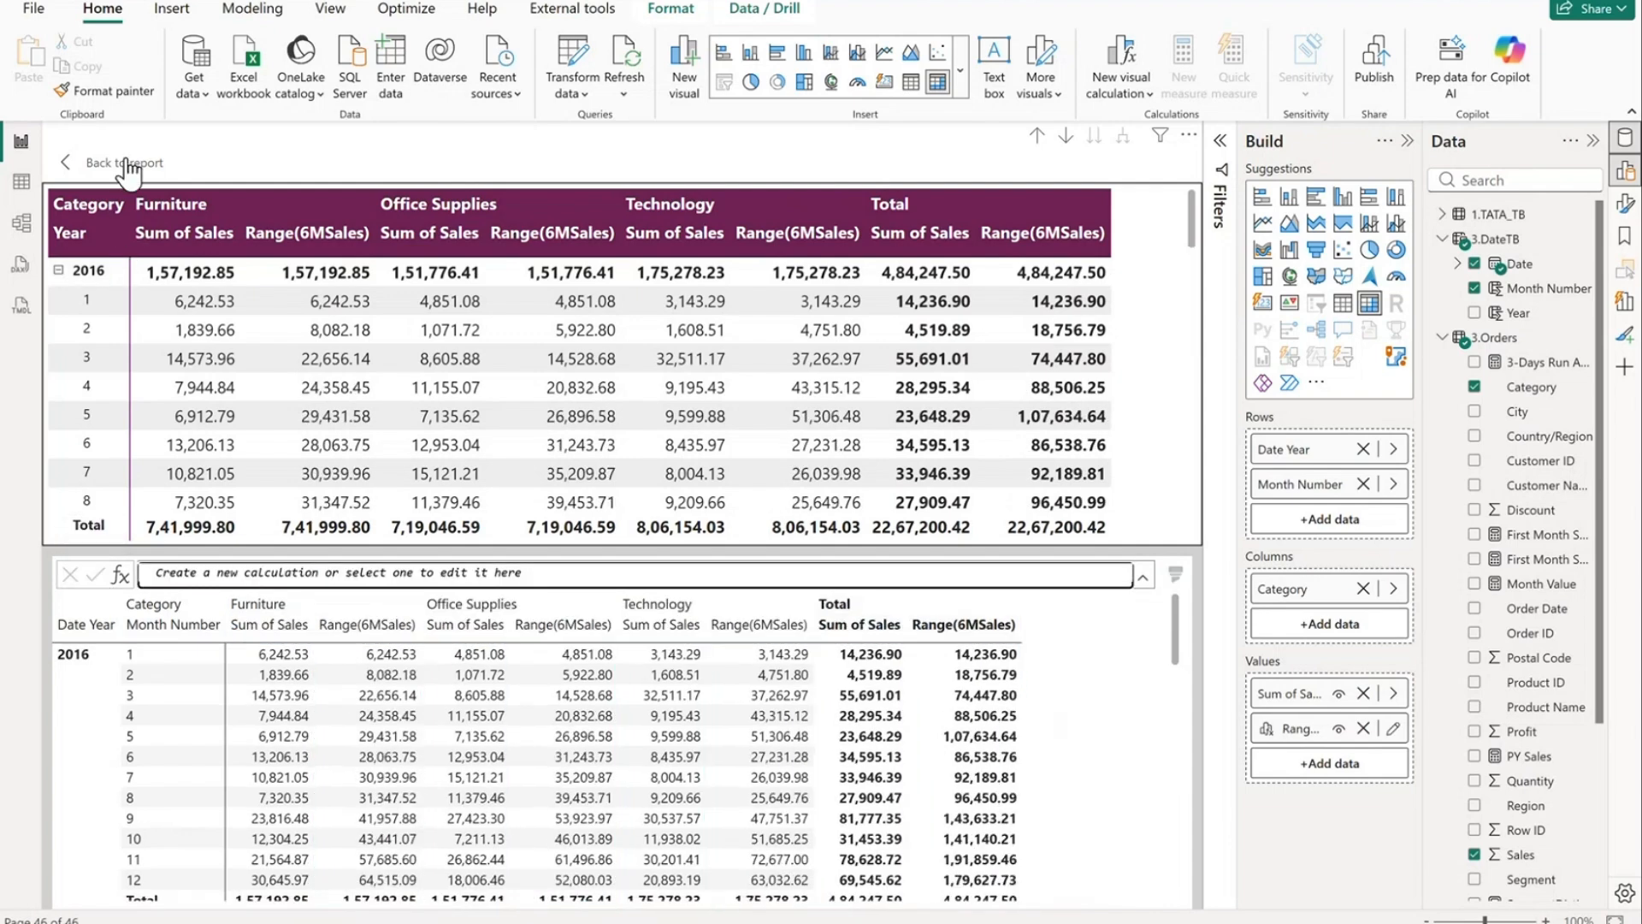
click(90, 167)
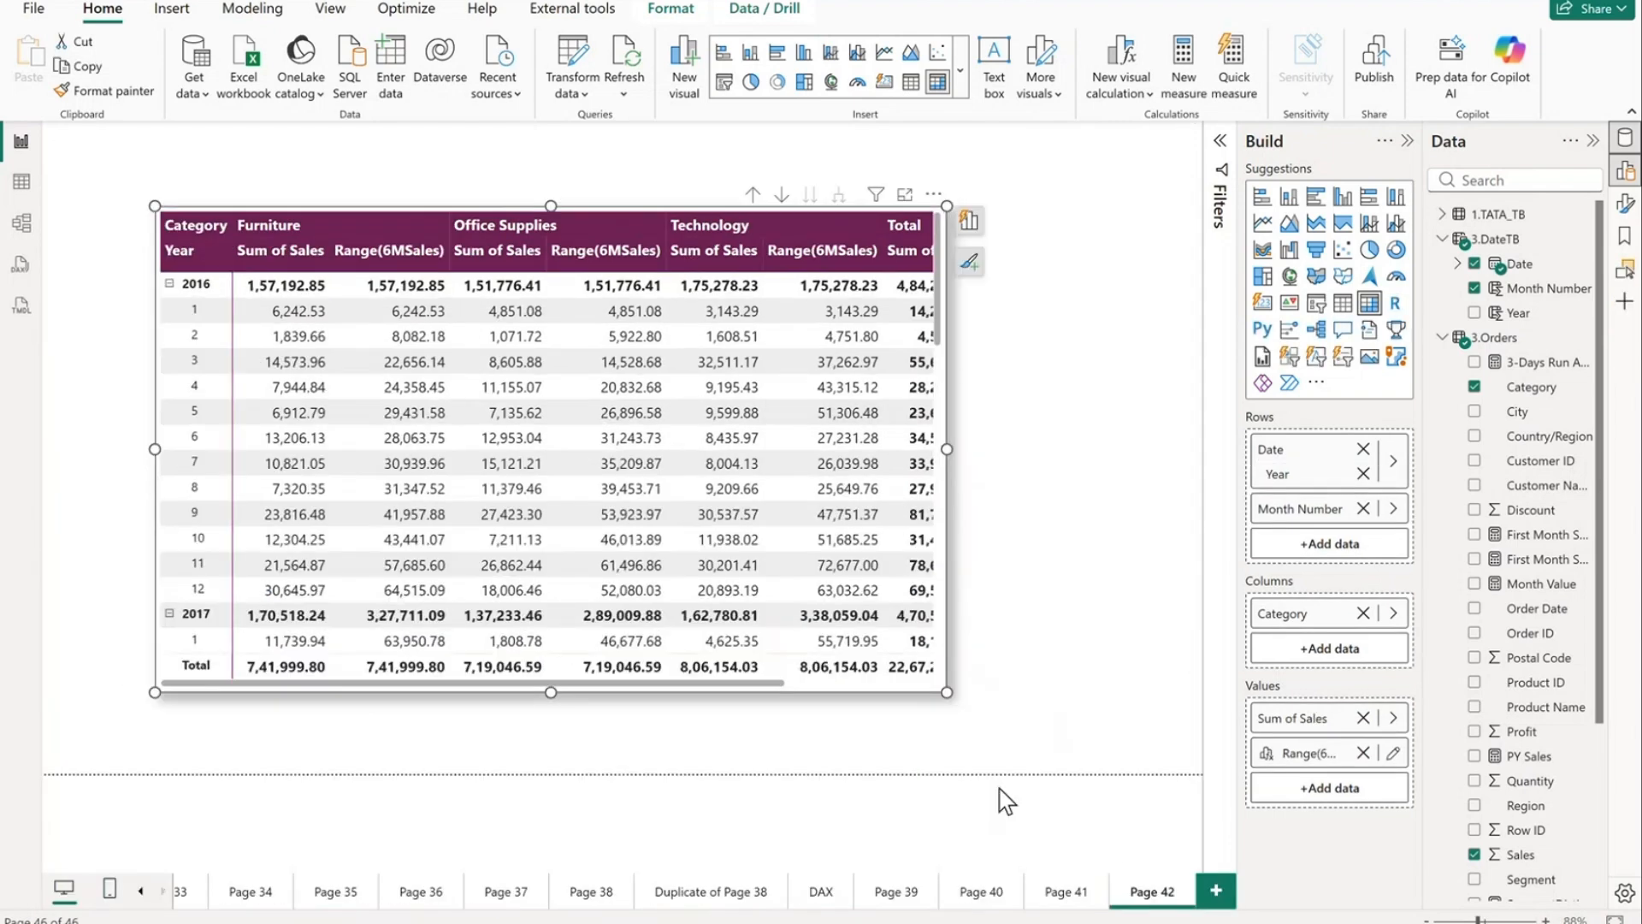
Step: Switch to Calculator and enter the month 3 Furniture sales, 14573.96, as the first addend of a three-month sum
key(alt+Tab)
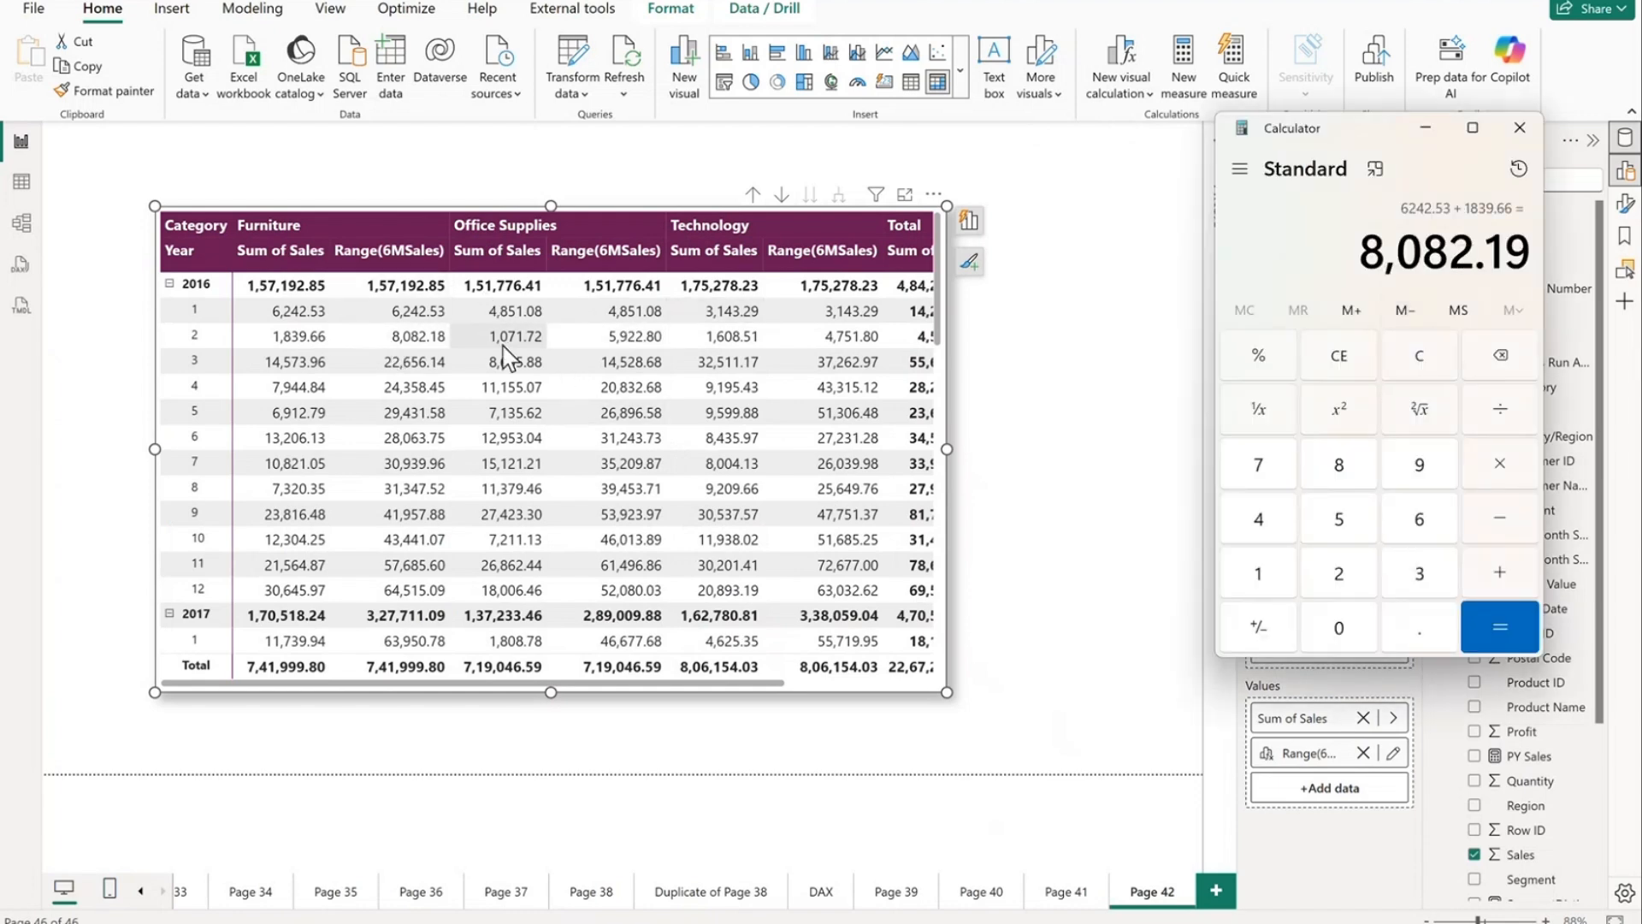
click(1253, 574)
click(1258, 521)
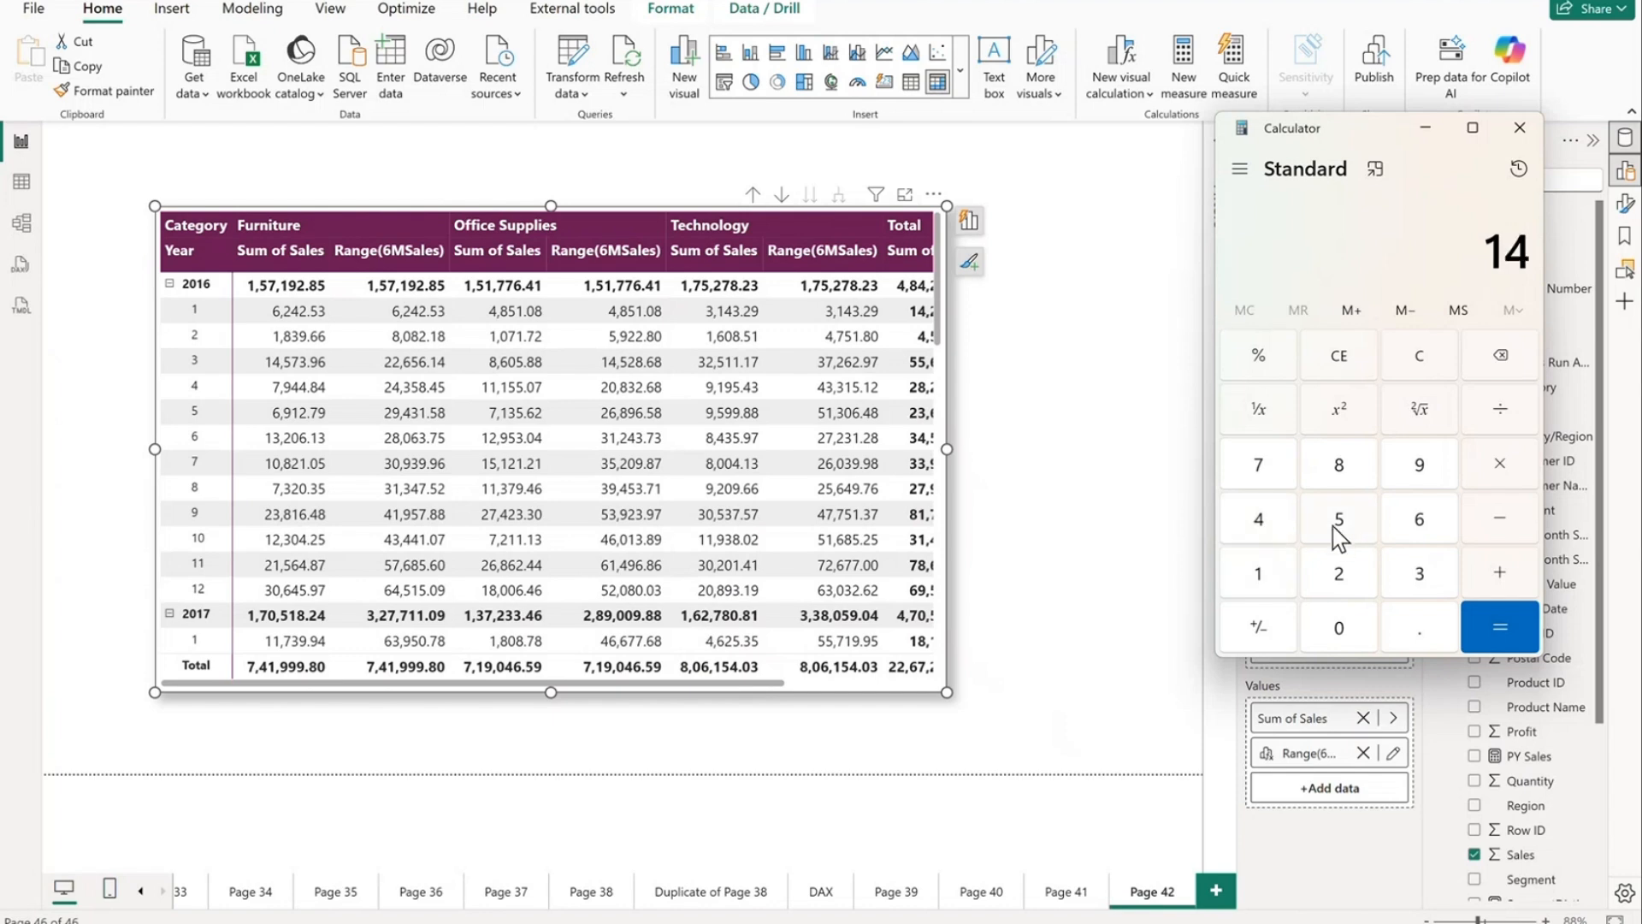
click(1338, 522)
click(1258, 466)
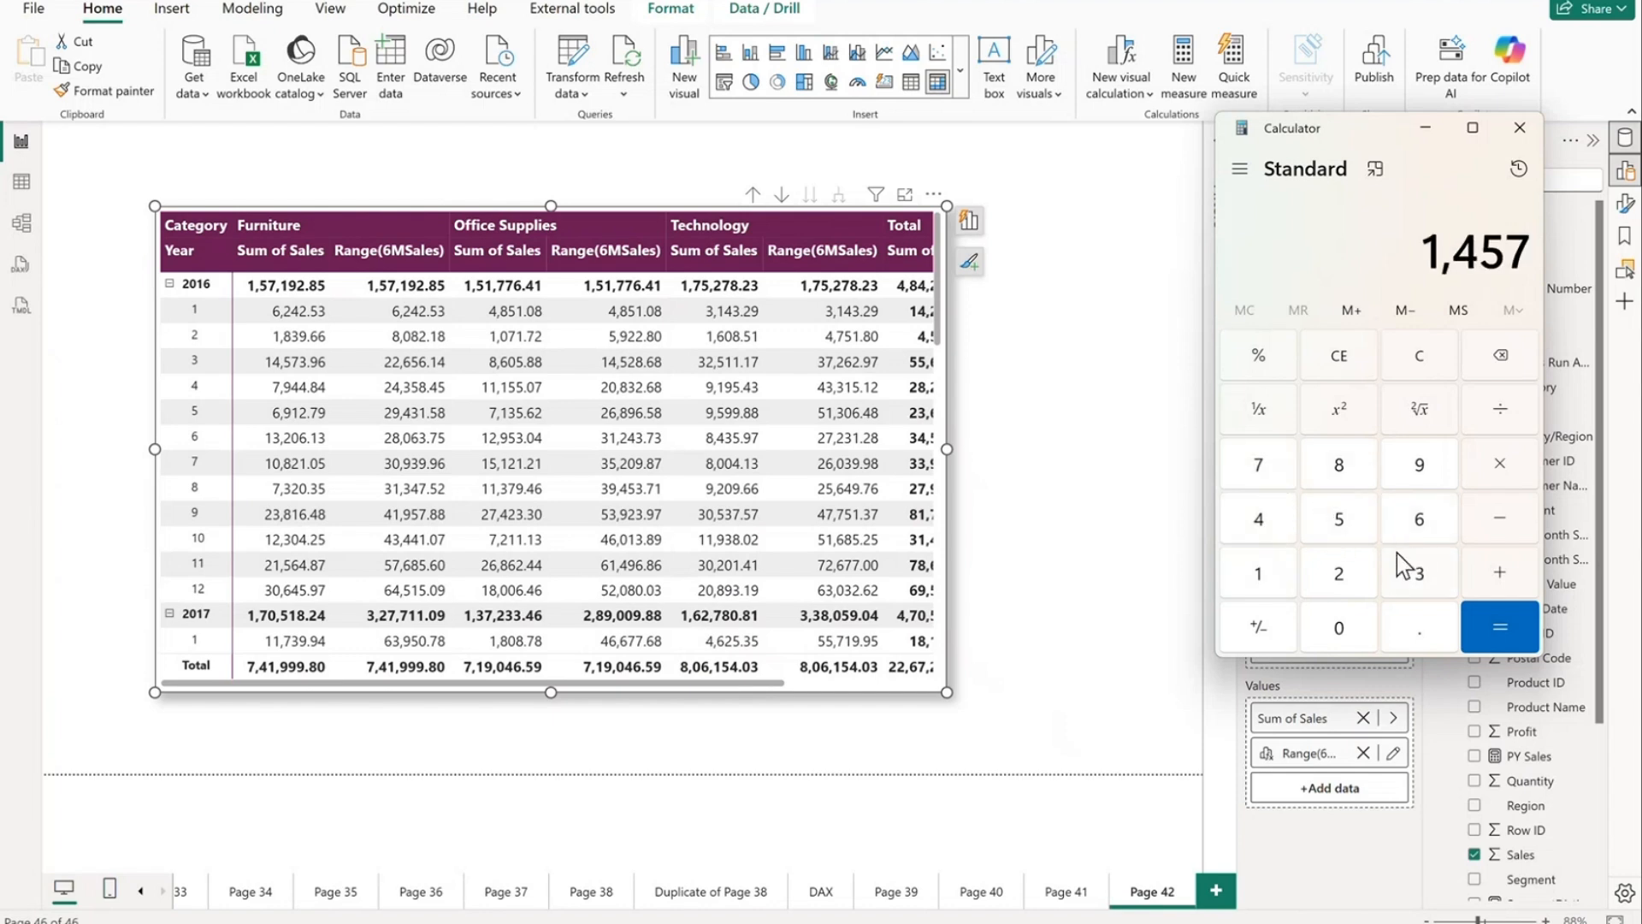
click(1416, 572)
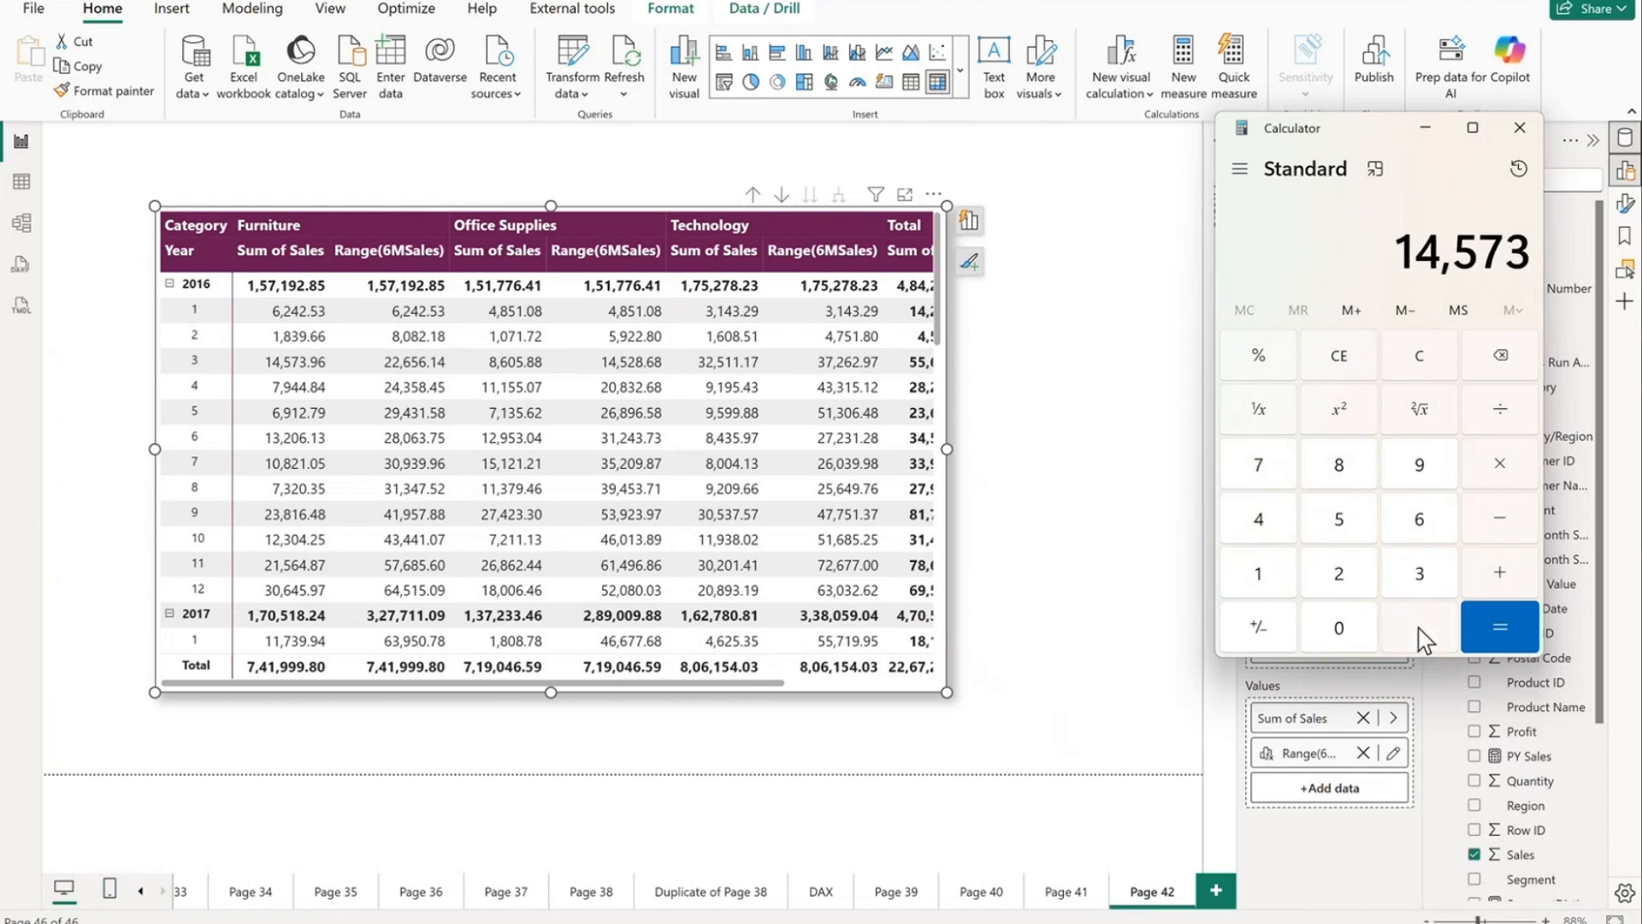
click(1419, 629)
click(1419, 466)
click(1420, 520)
click(1501, 574)
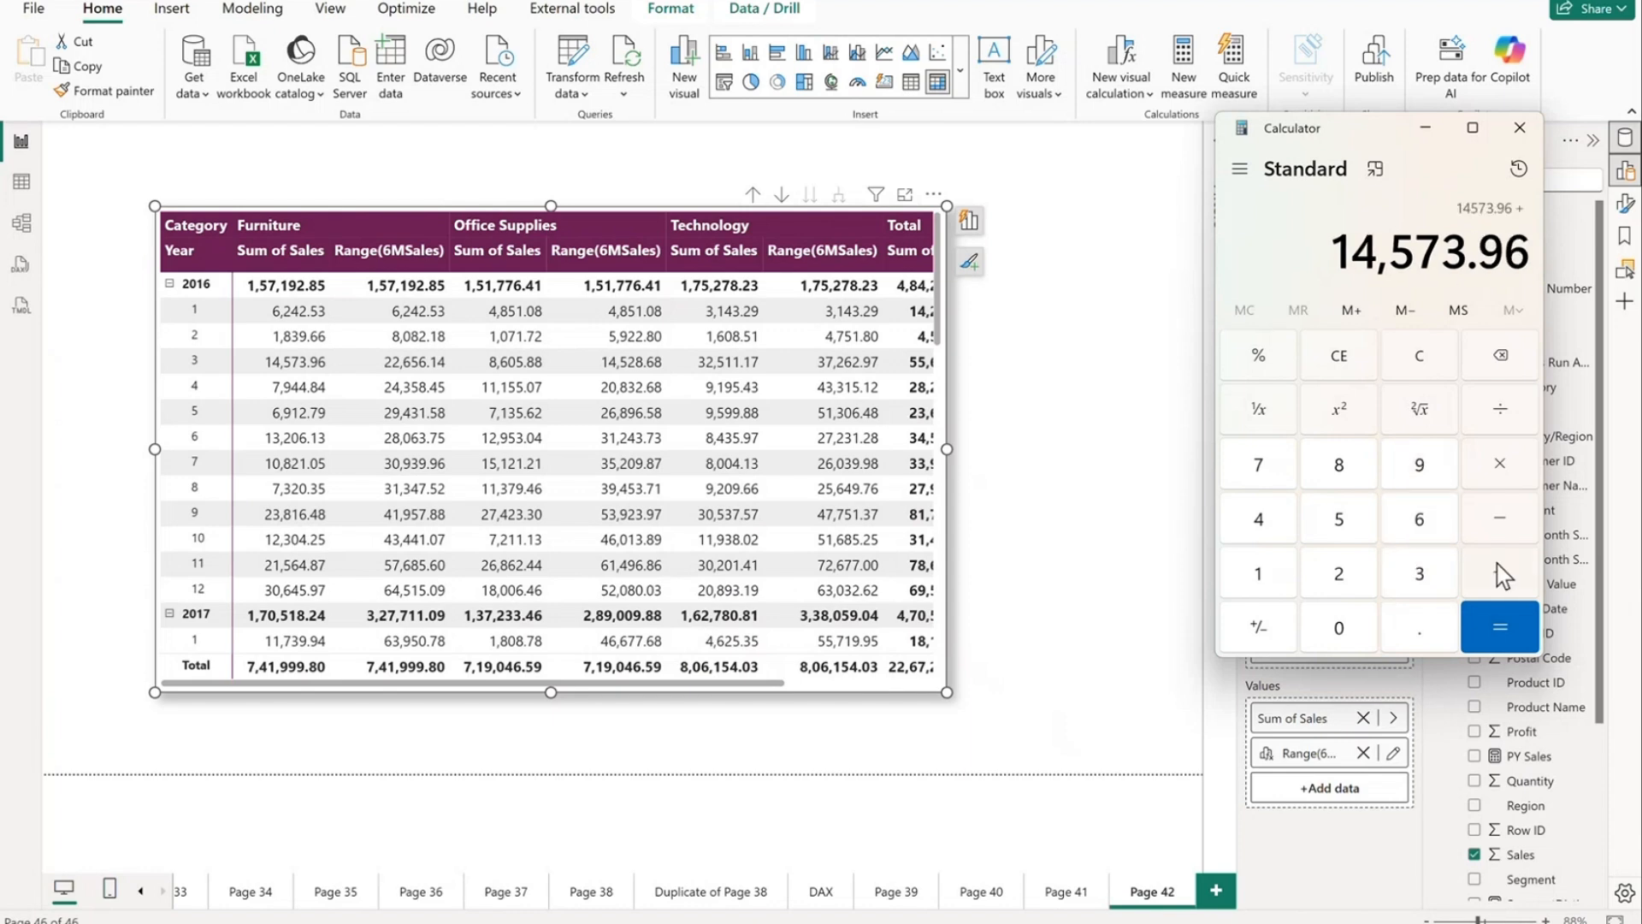
Step: Add the month 2 Furniture sales, 1839.66, to the running sum in Calculator
click(1283, 570)
click(1348, 473)
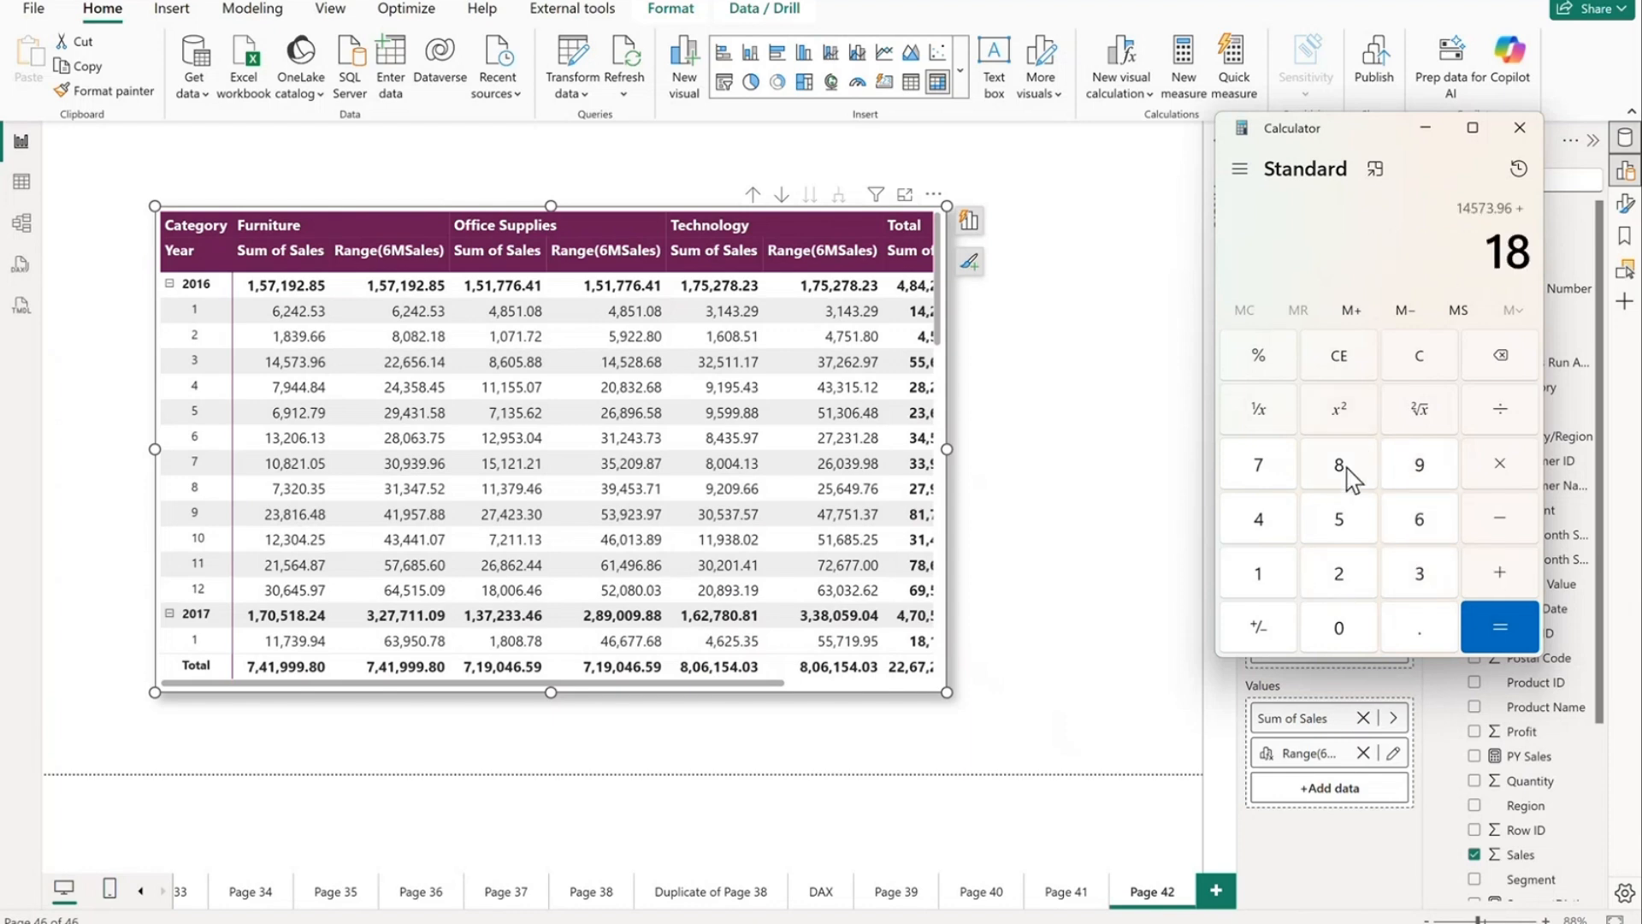
click(1417, 575)
click(1421, 471)
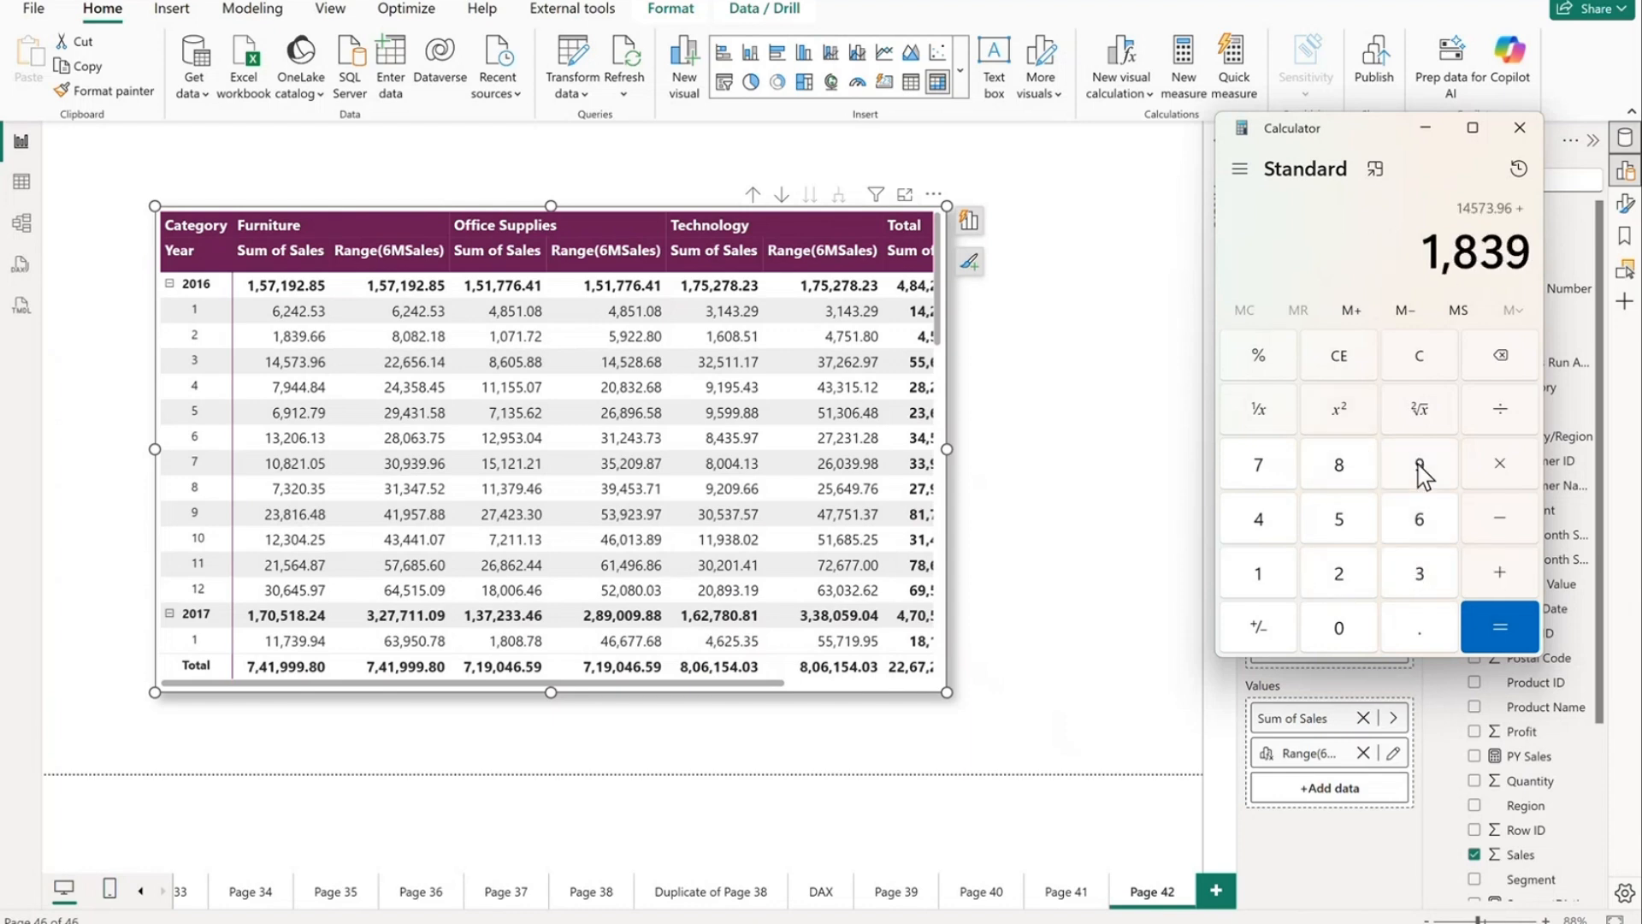
click(1442, 637)
click(1422, 521)
click(1422, 522)
click(1501, 573)
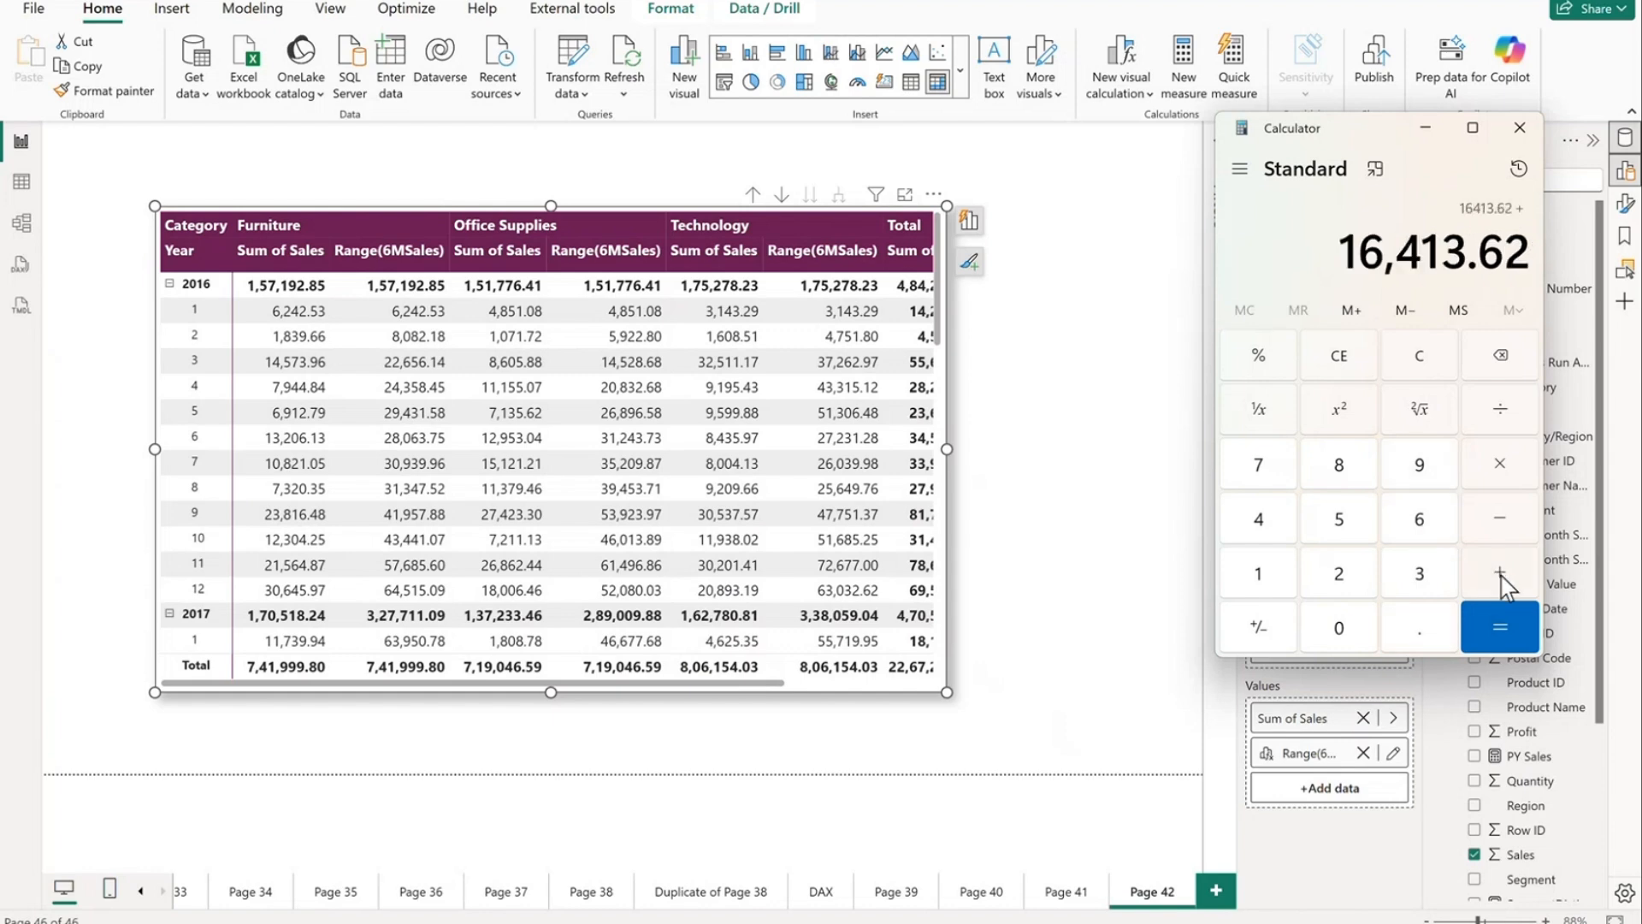
Step: Add the month 1 Furniture sales, 6242.53, to complete the three-month sum in Calculator
click(1417, 528)
click(1338, 568)
click(1262, 522)
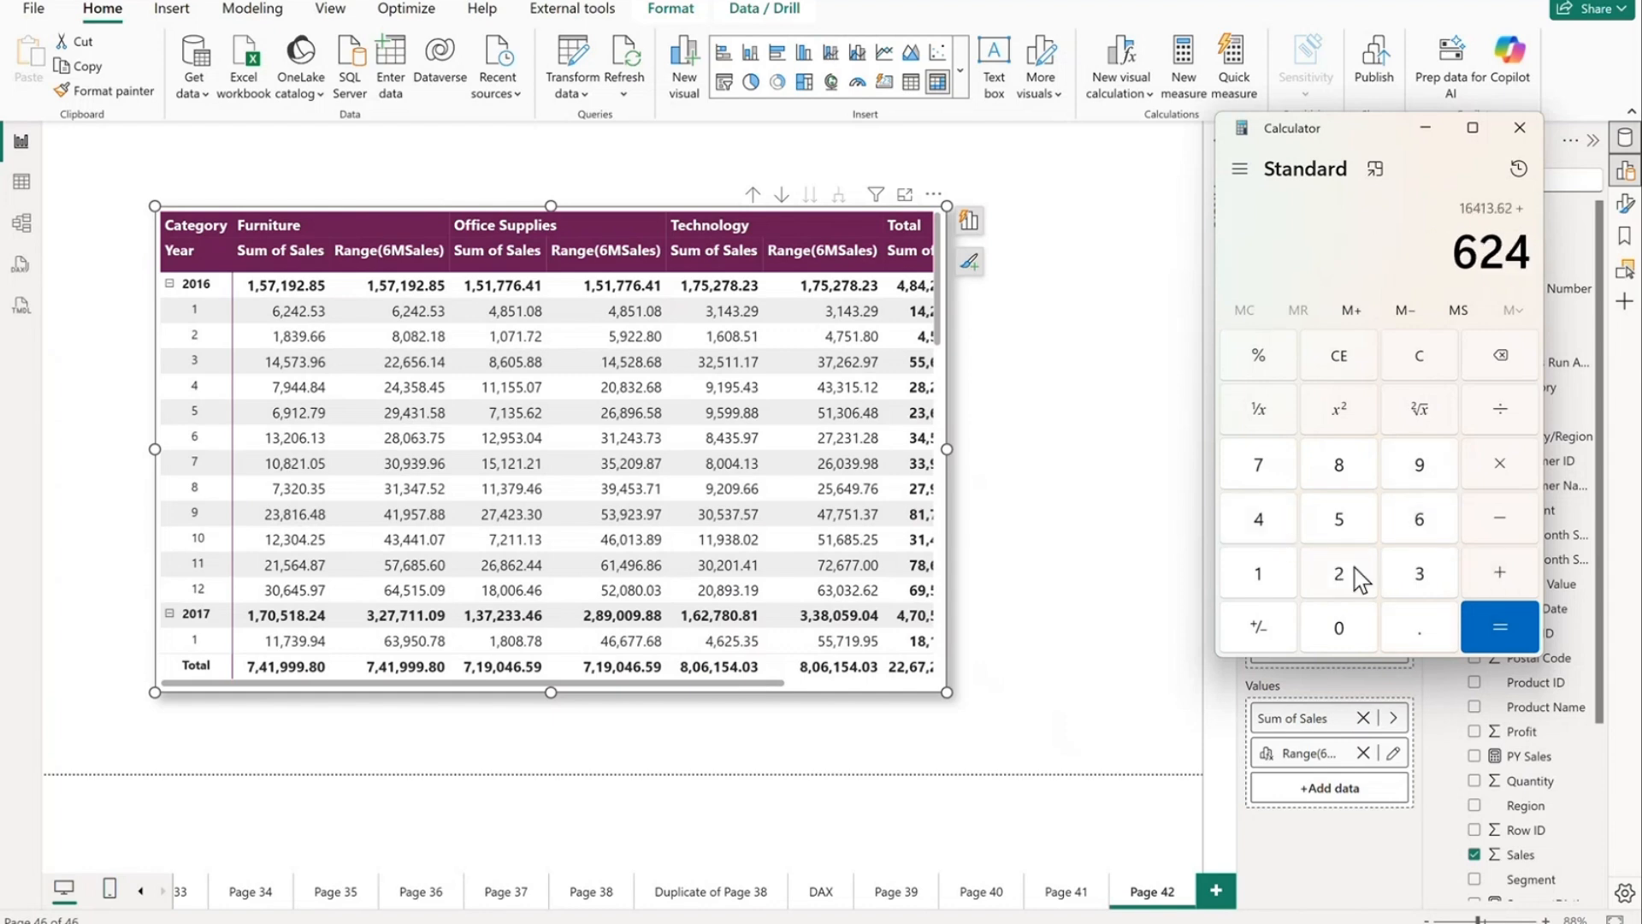
click(1343, 571)
click(1420, 632)
click(1345, 525)
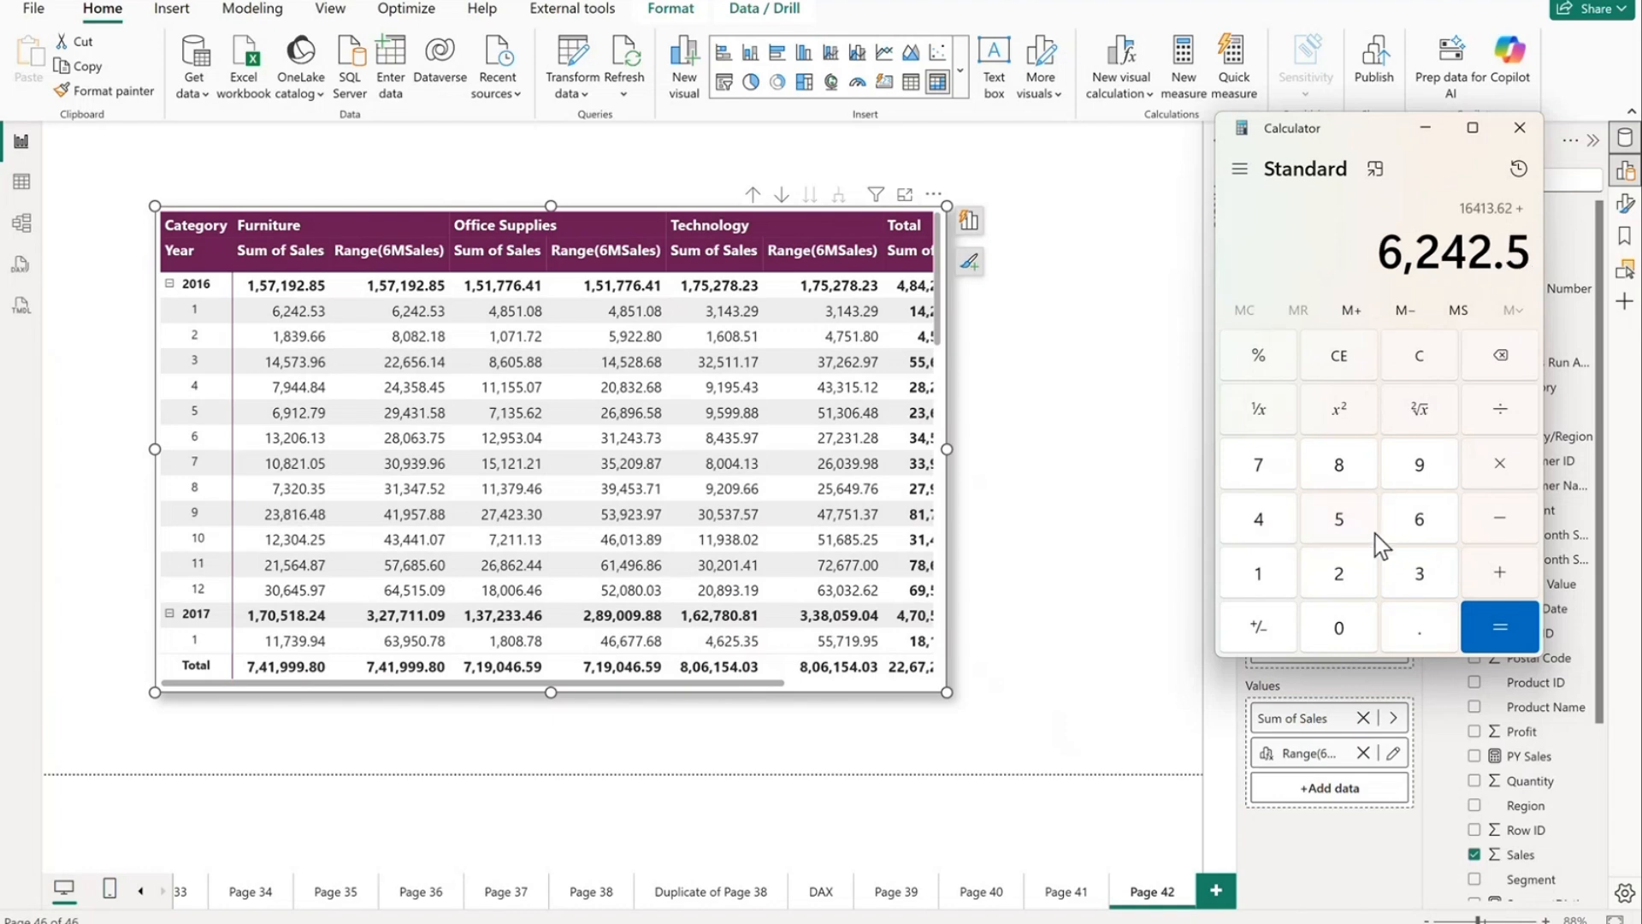
click(1415, 566)
click(1502, 584)
Step: Divide the three-month sum by 3 to compute the average
click(1498, 412)
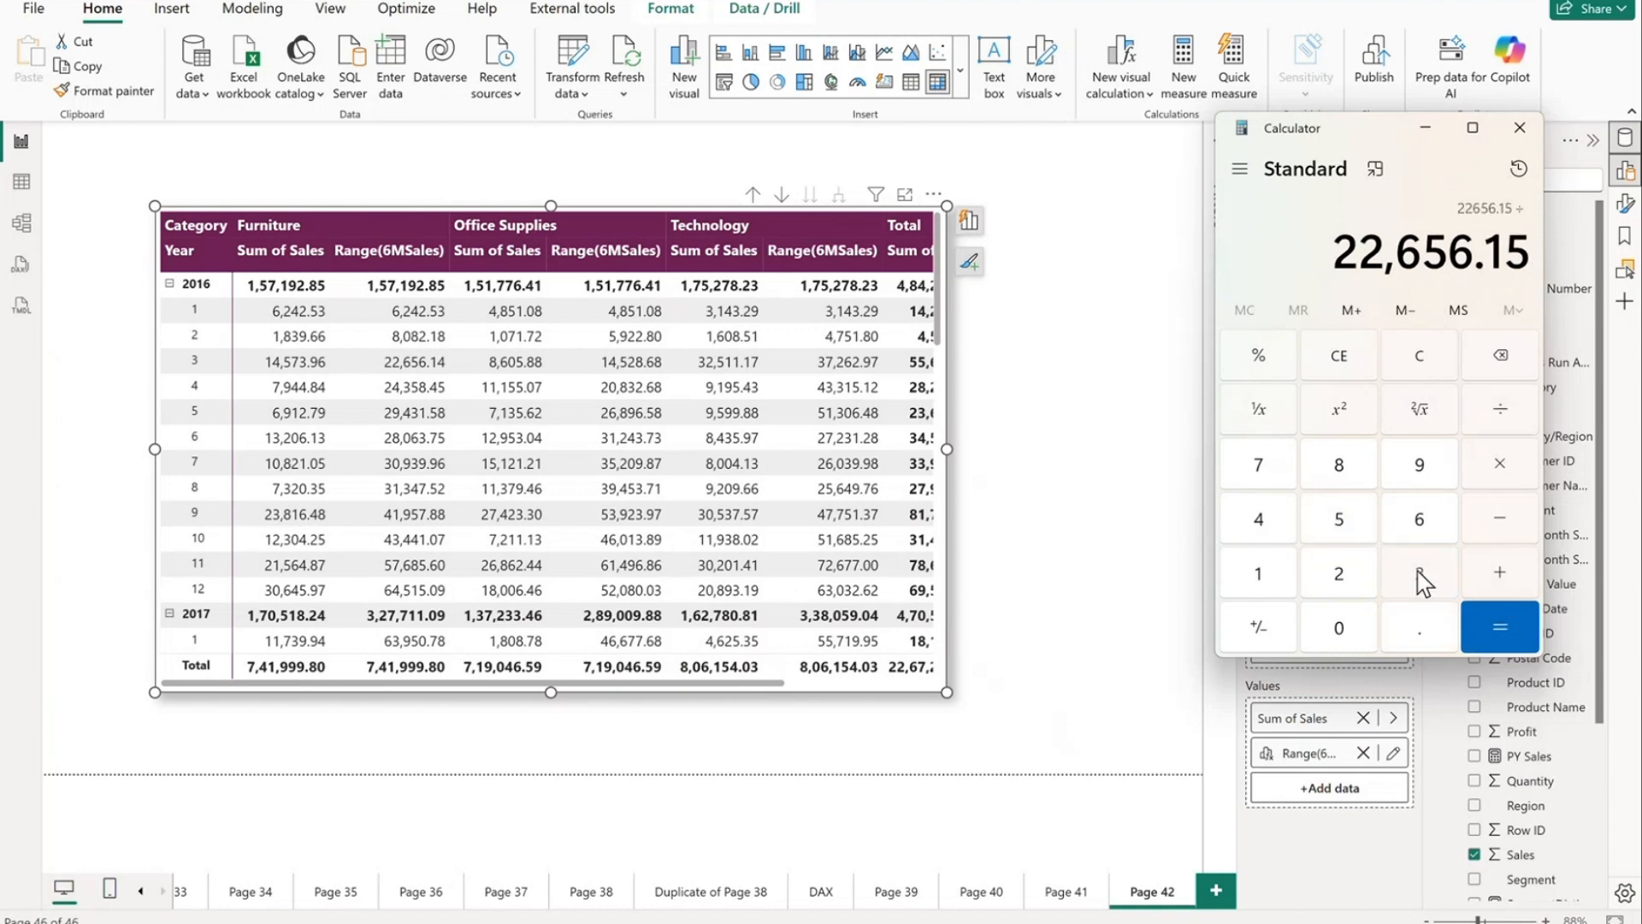
click(1420, 576)
click(1503, 622)
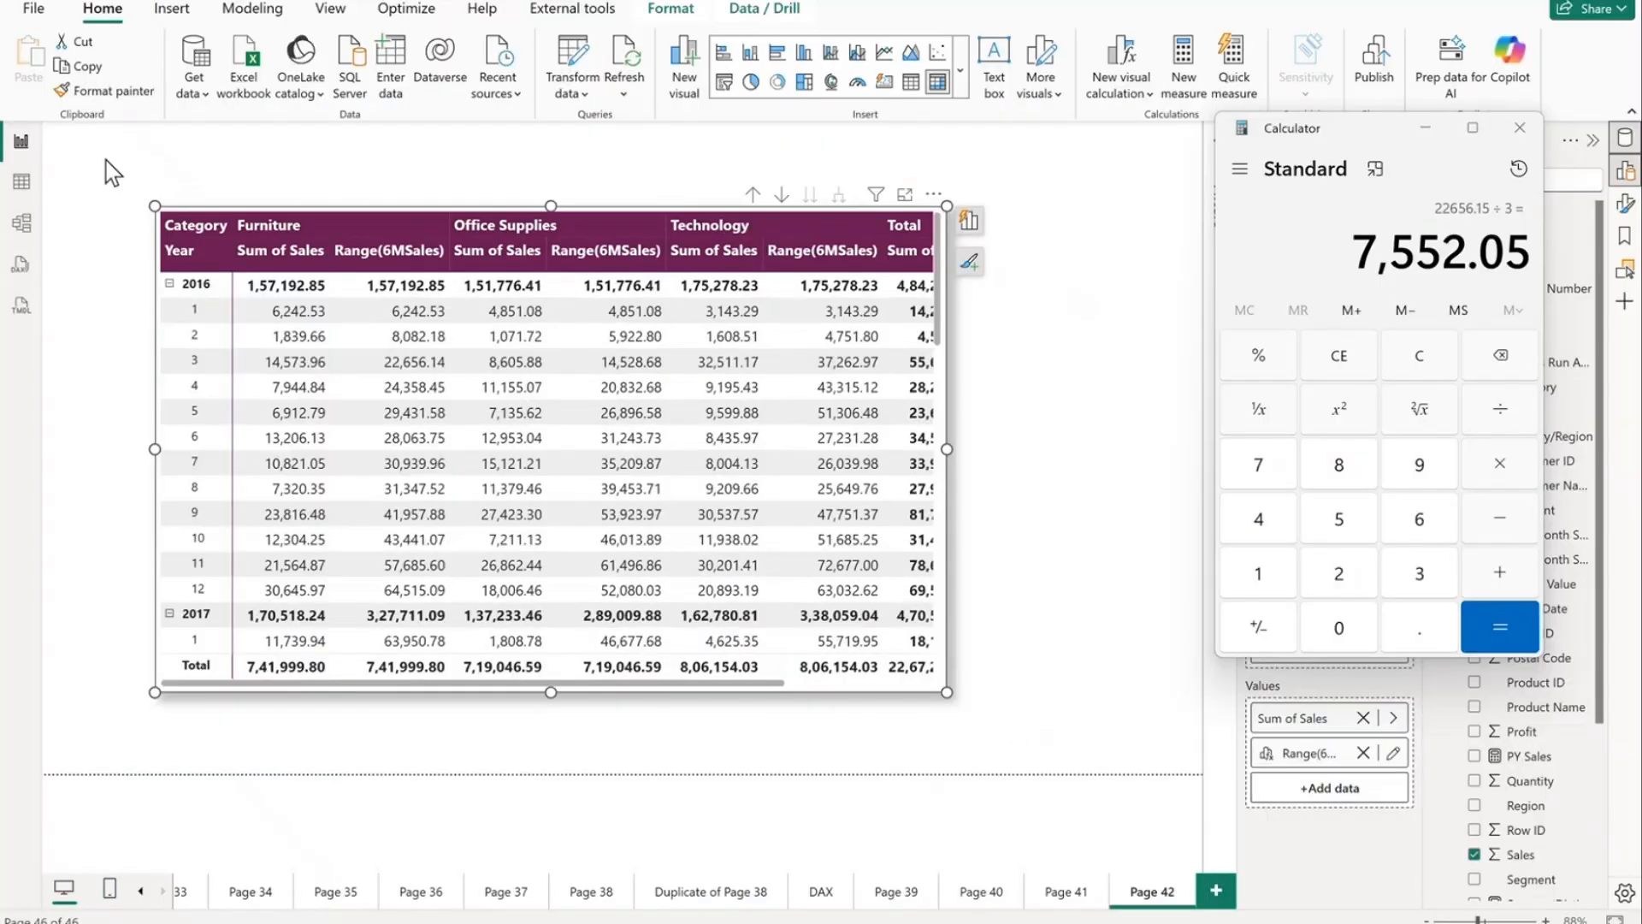
Step: Capture a rectangular snip around the whole matrix and open it in Snipping Tool
key(super+shift+s)
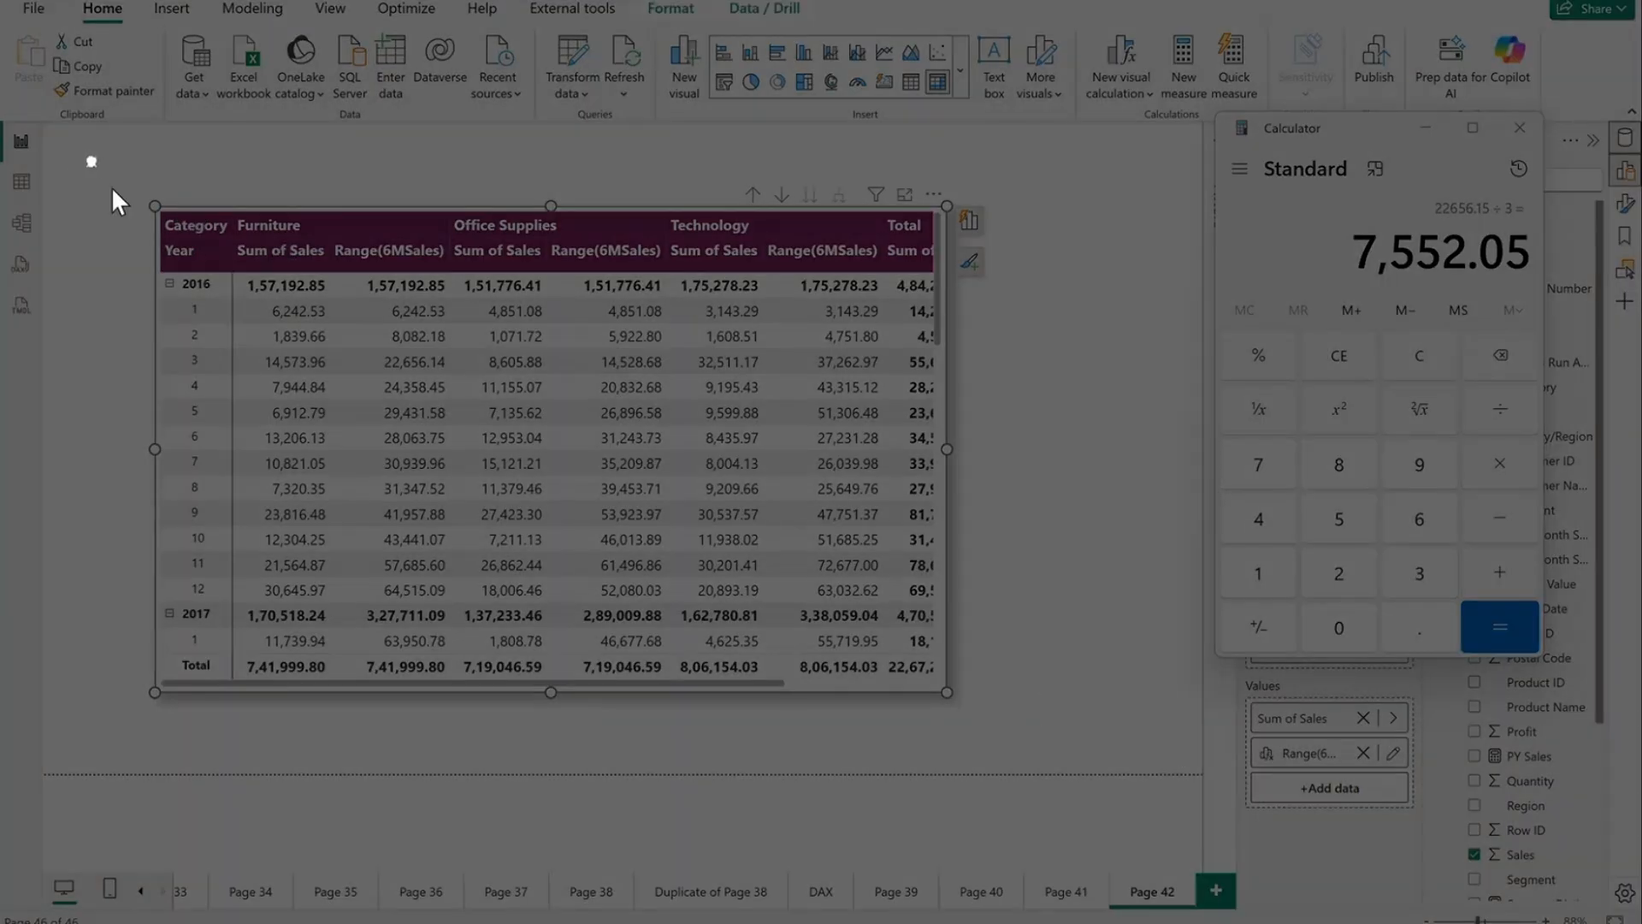
drag(85, 155, 1126, 746)
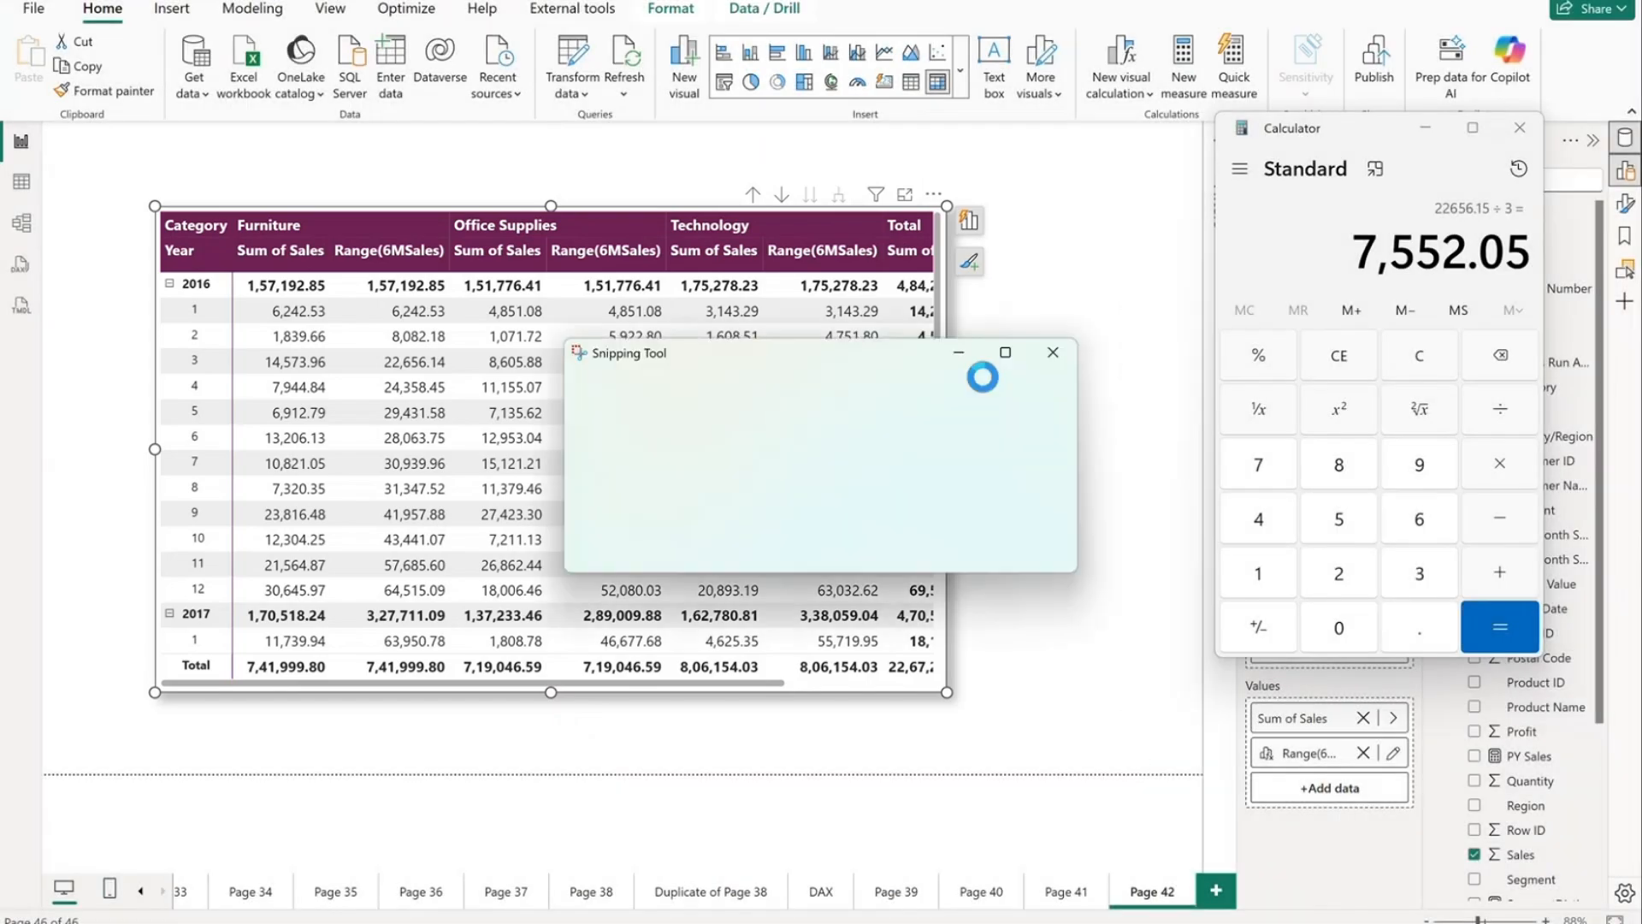
click(1088, 353)
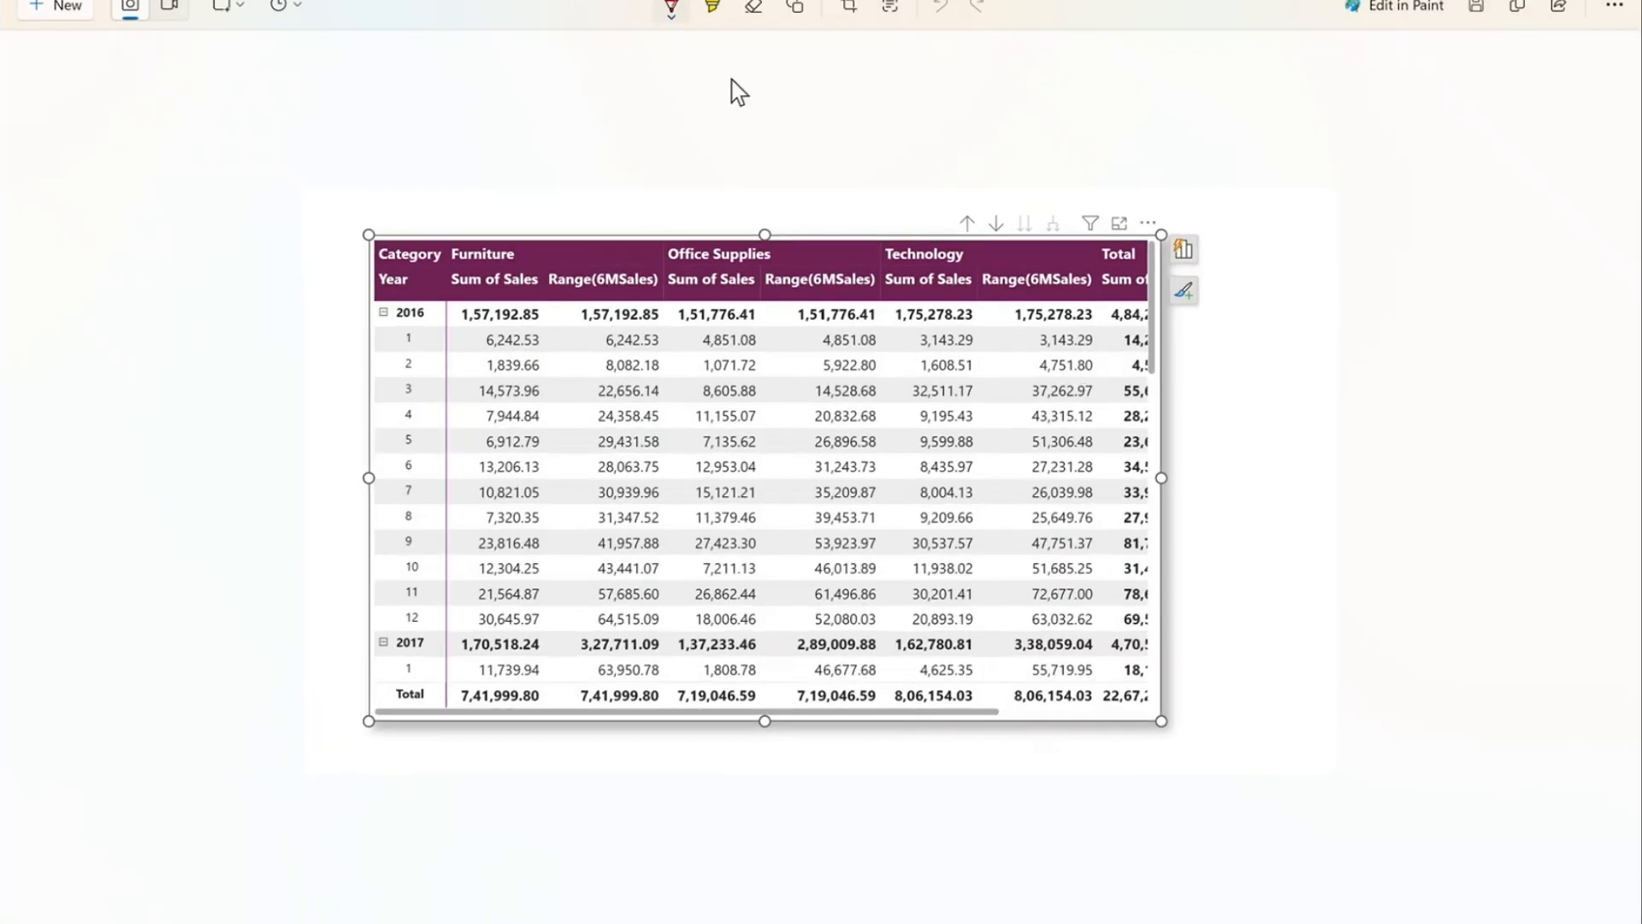
Step: Draw three vertical red arrows beside the Furniture sales, spanning months 1 to 3, 2 to 4 and 3 to 5
click(668, 13)
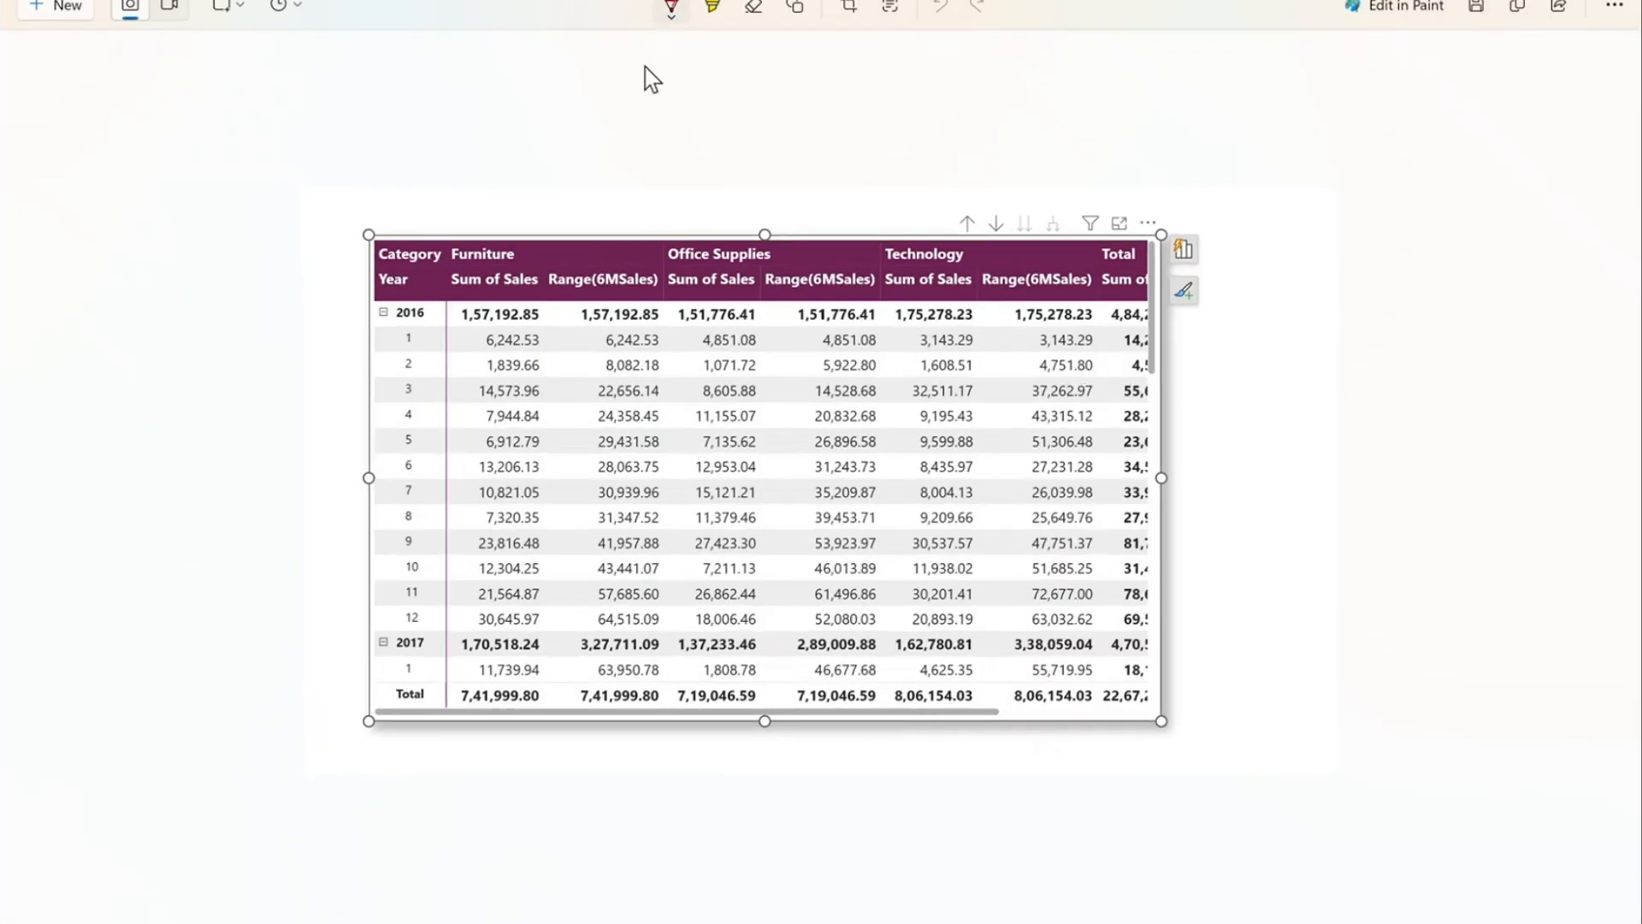
click(796, 9)
click(798, 61)
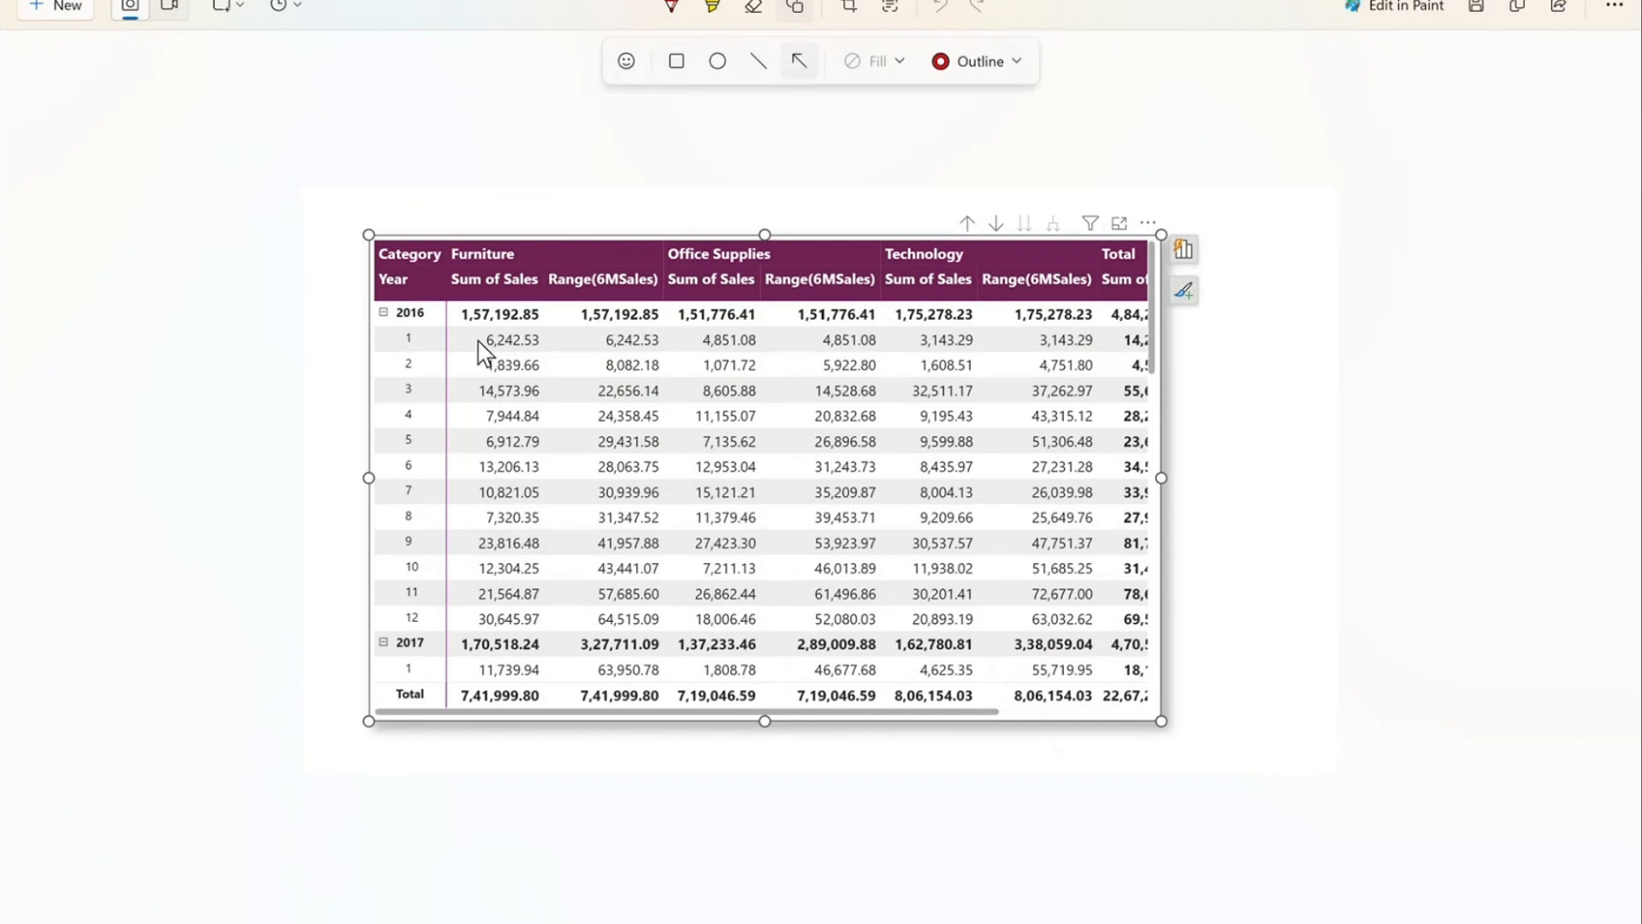
drag(546, 336, 547, 405)
drag(474, 356, 474, 428)
drag(562, 392, 558, 460)
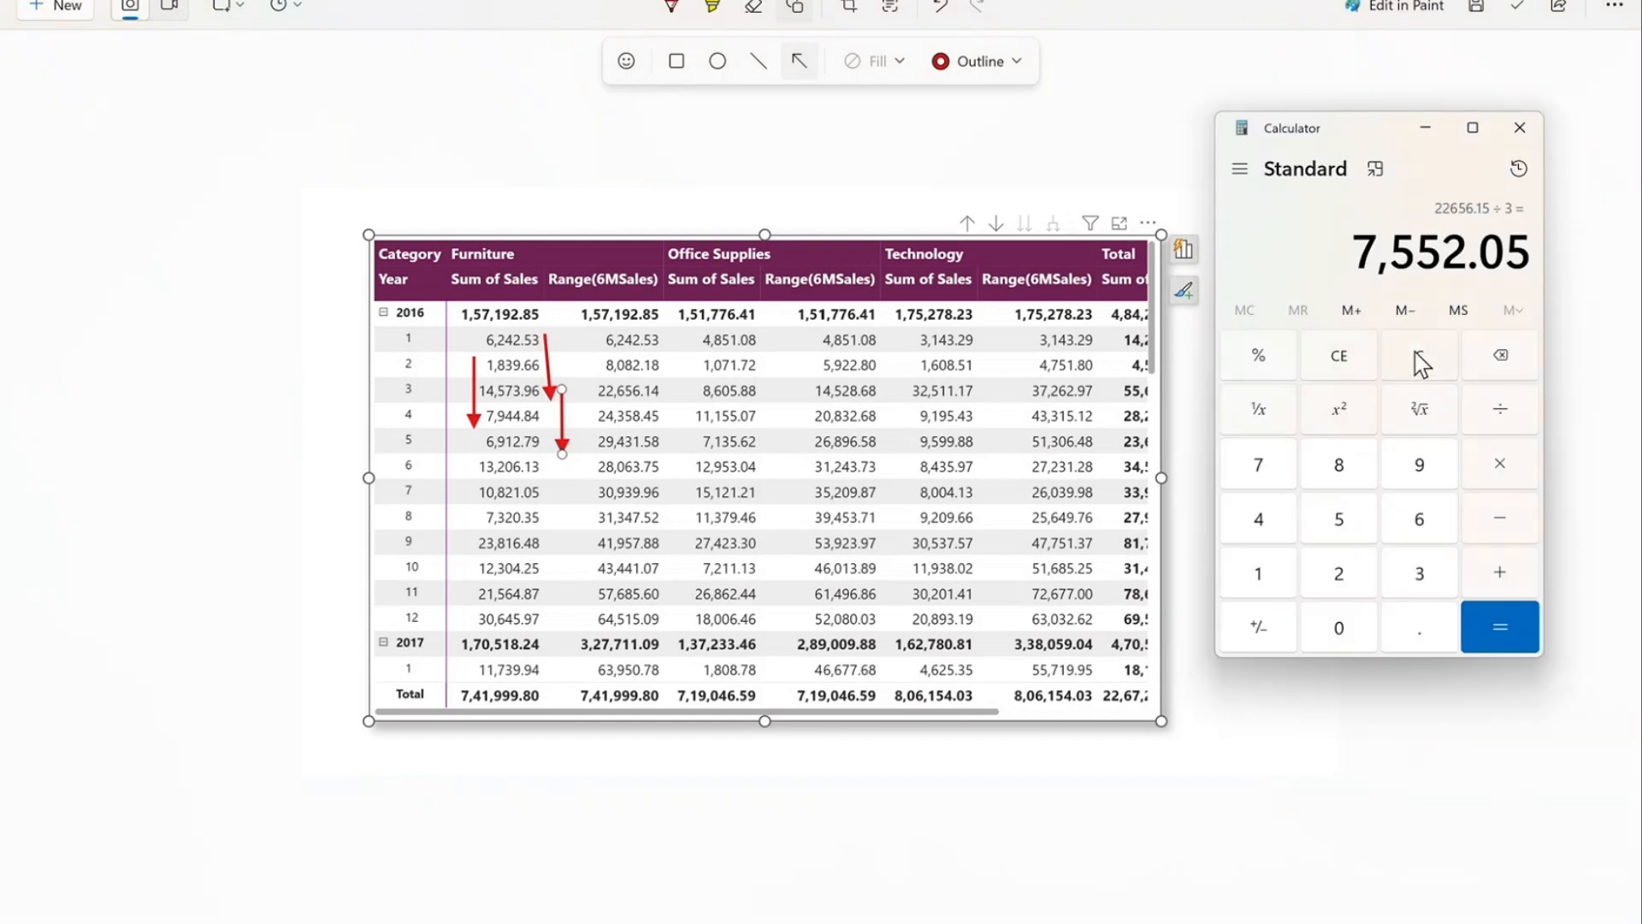
Step: Switch to Calculator, clear it and enter the month 4 Furniture sales, 7944.84, as the first addend
click(1420, 364)
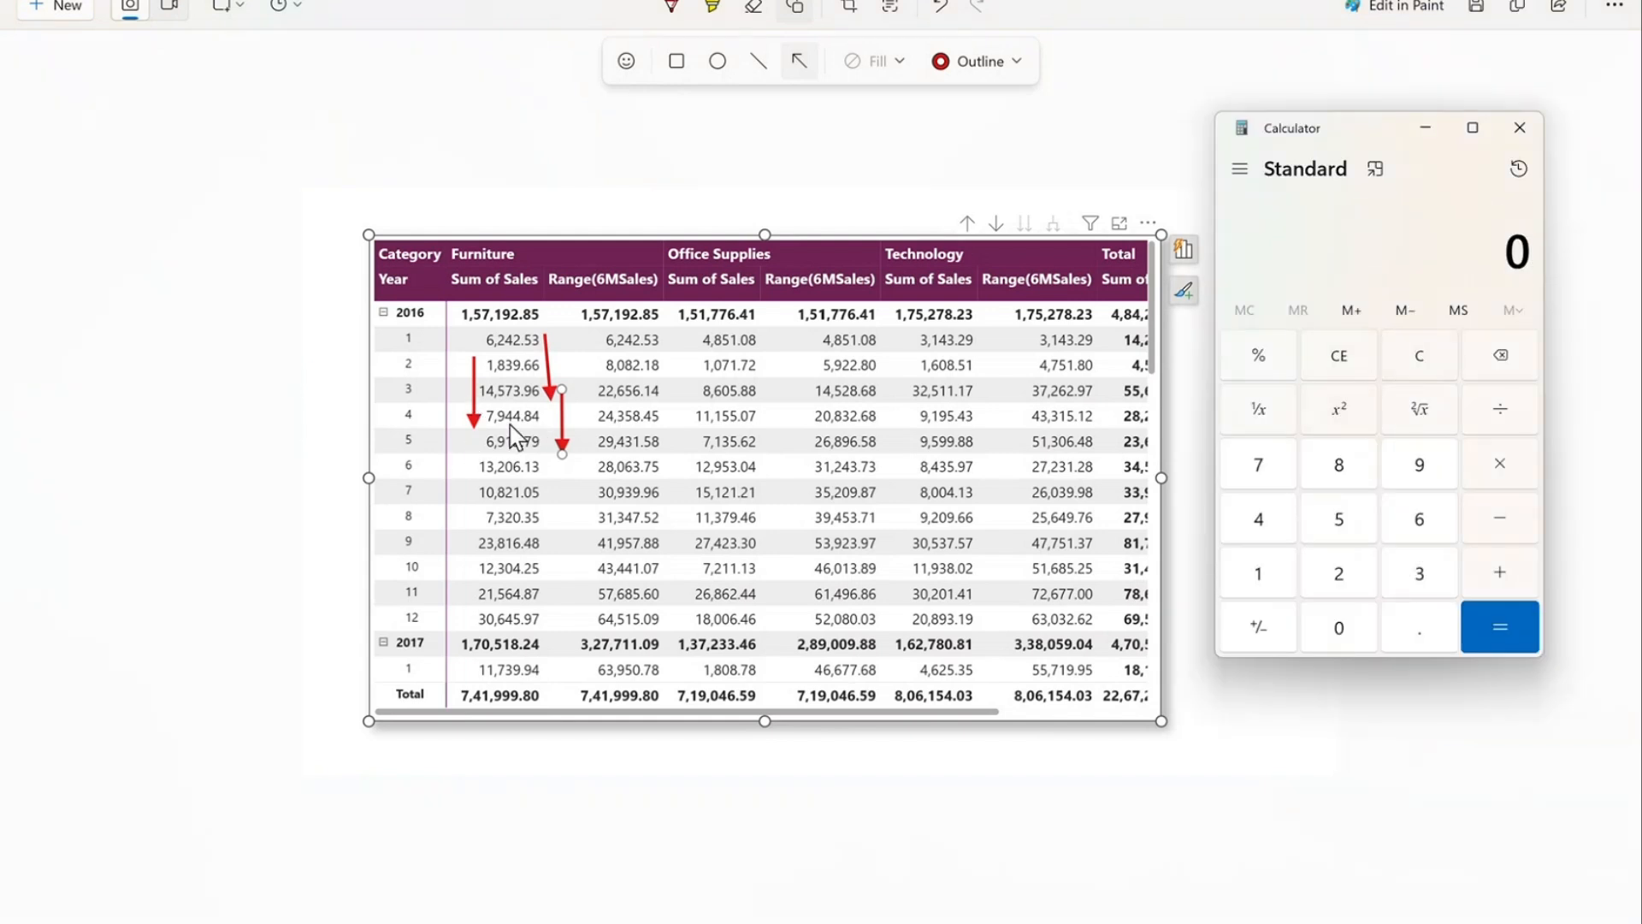
click(1264, 465)
click(1417, 464)
click(1269, 532)
click(1269, 532)
click(1420, 628)
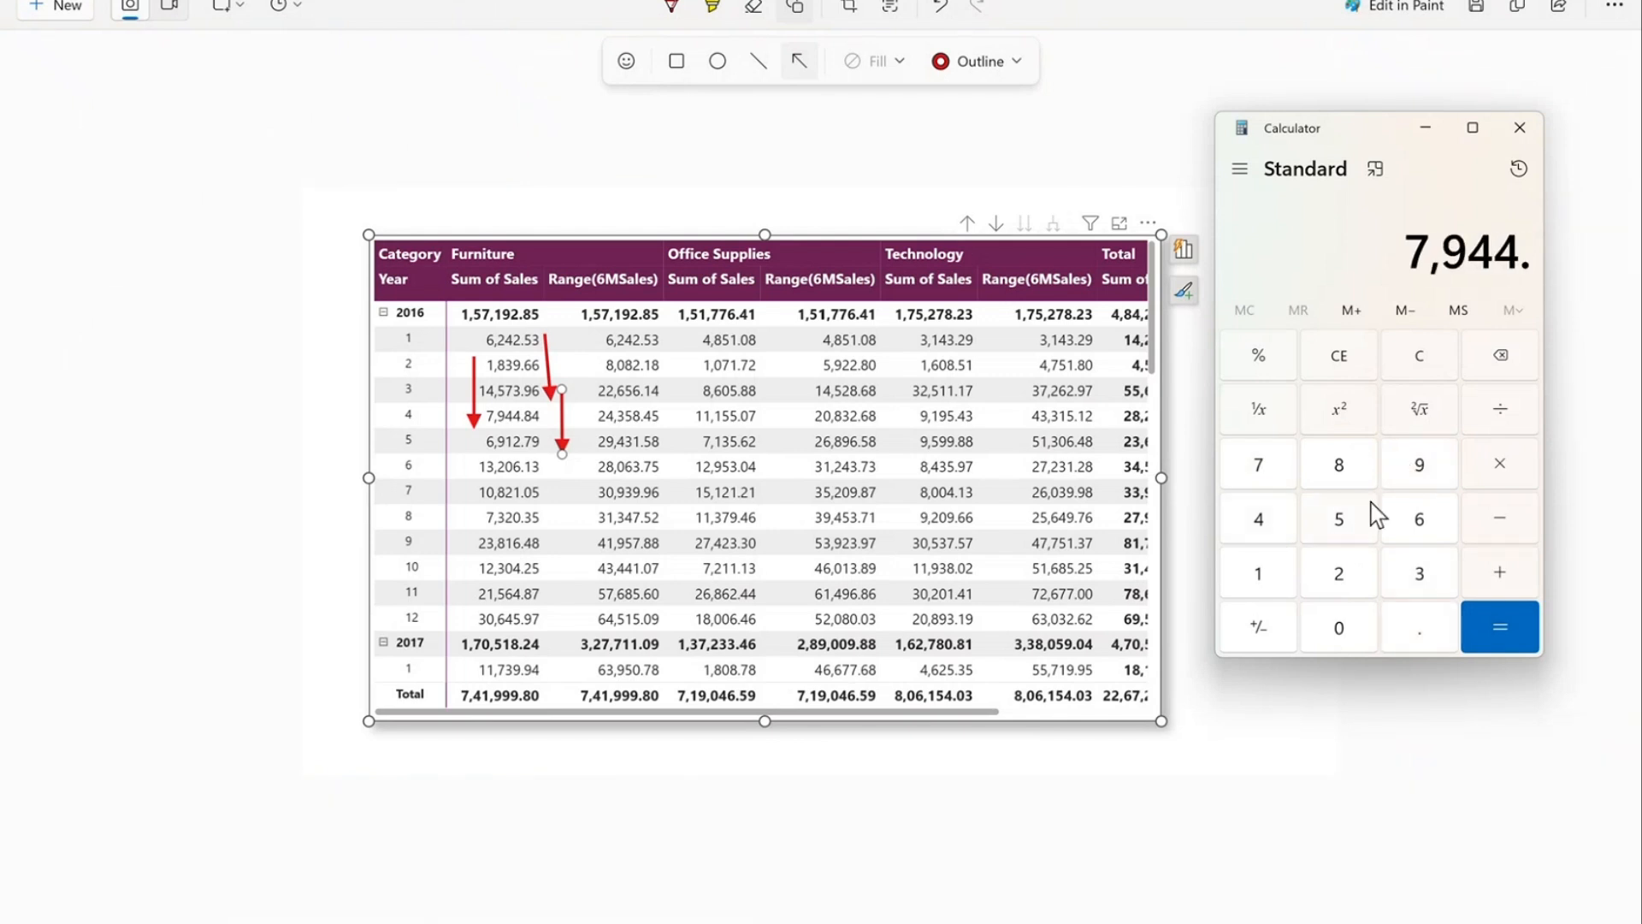
click(1339, 464)
click(1258, 519)
click(1486, 574)
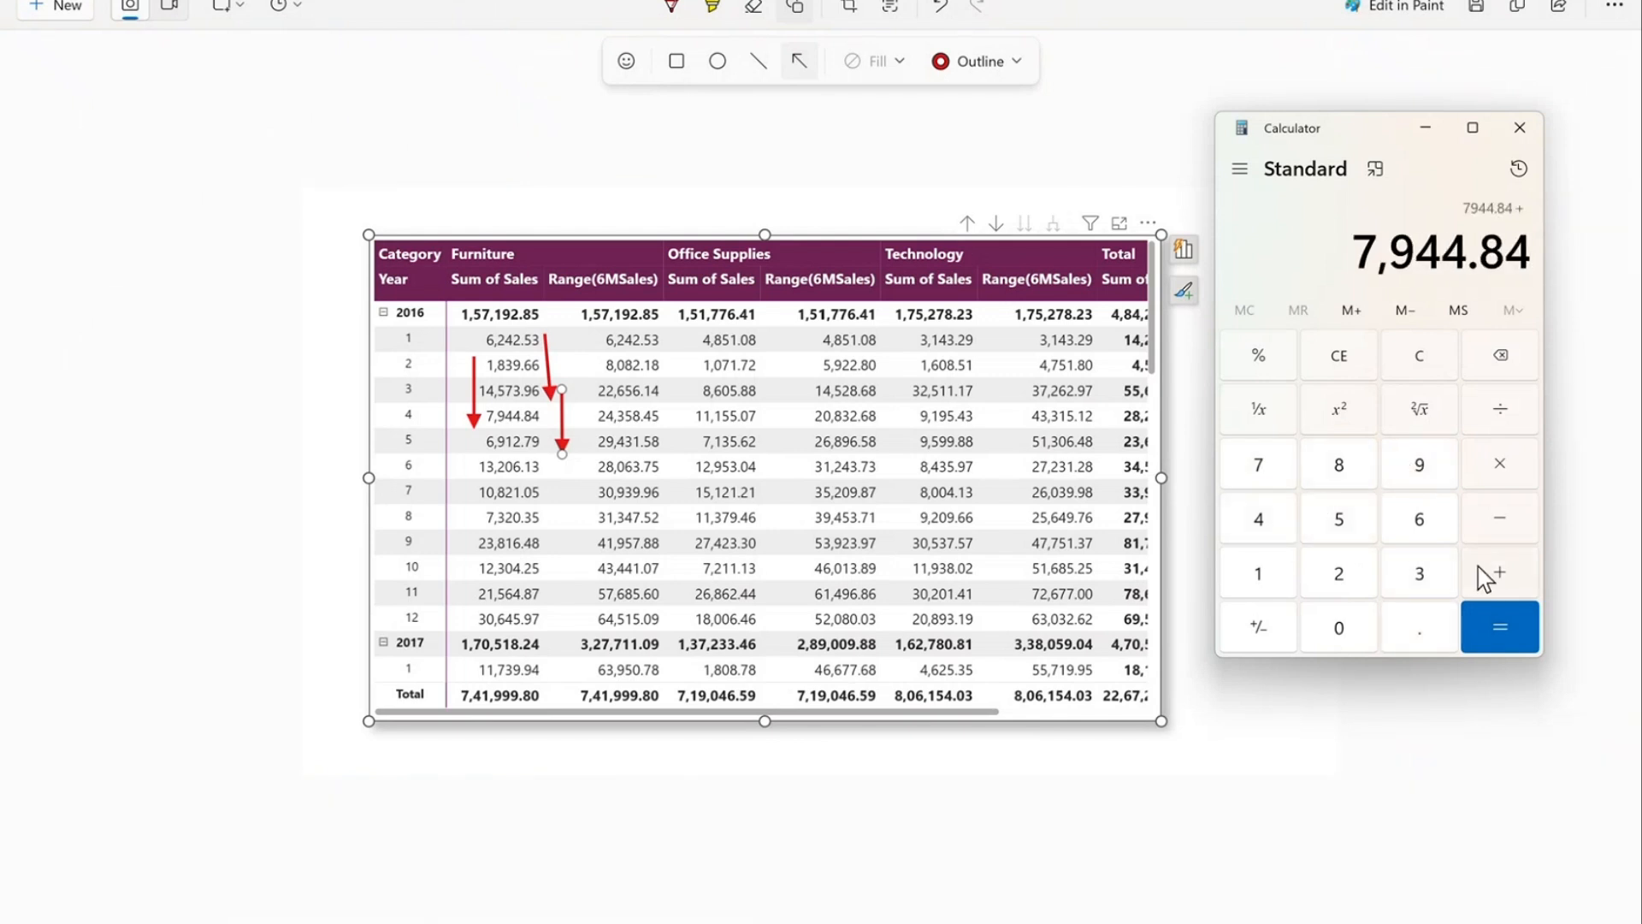
Step: Add the month 3 Furniture sales, 14573.96, to the running calculation and prepare for another addend
click(1258, 573)
click(1258, 519)
click(1339, 519)
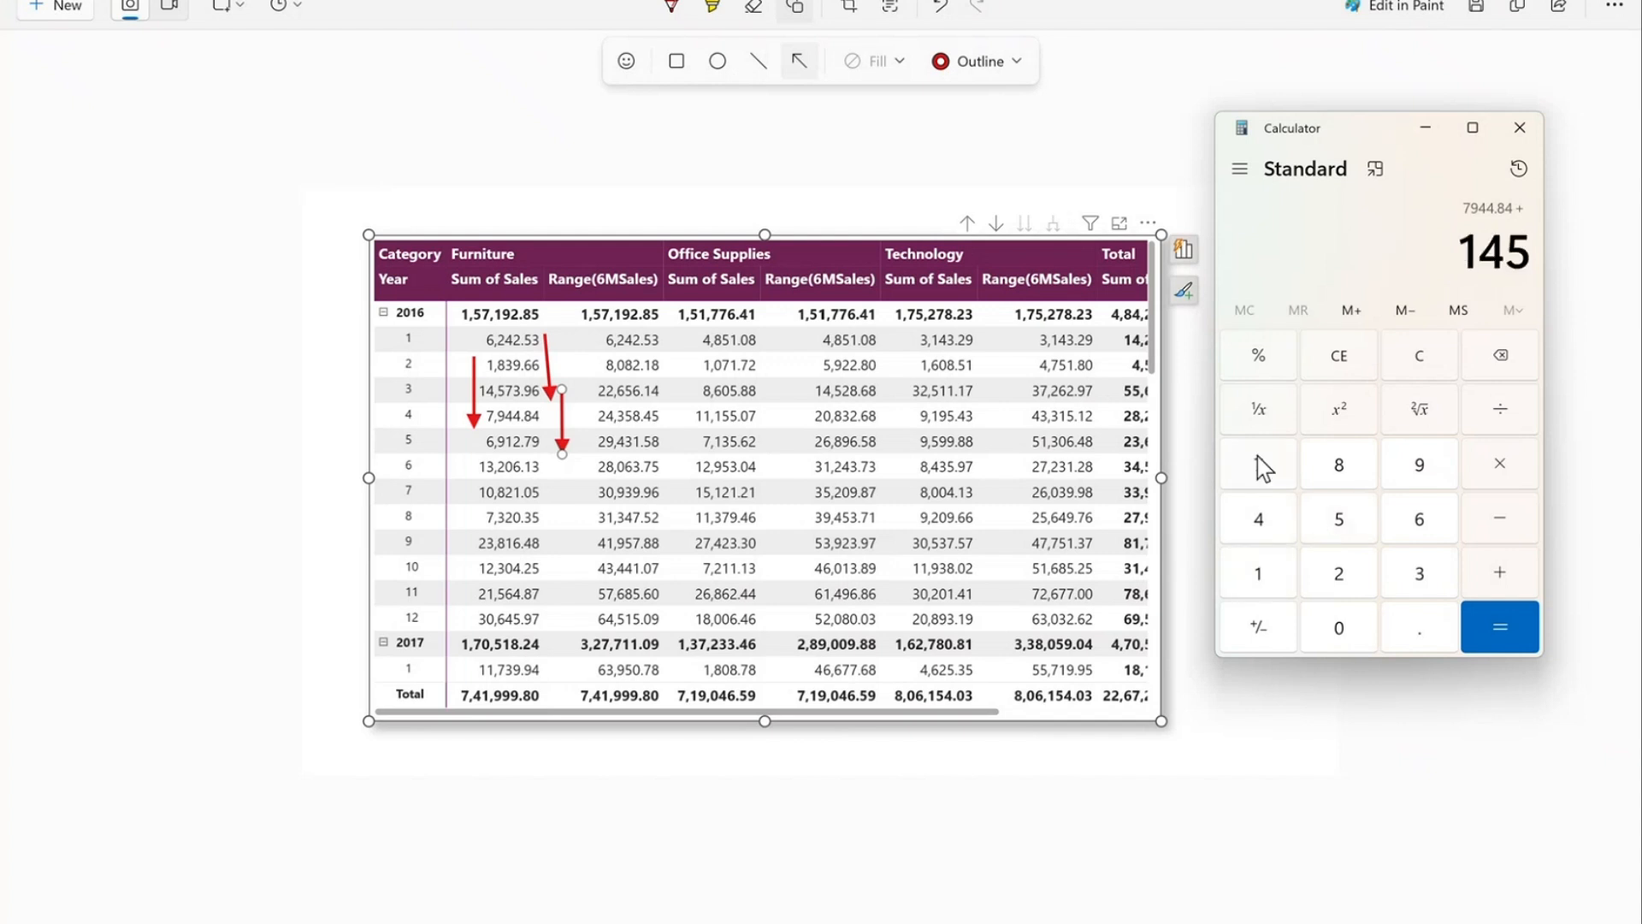
click(1257, 465)
click(1419, 573)
click(1419, 628)
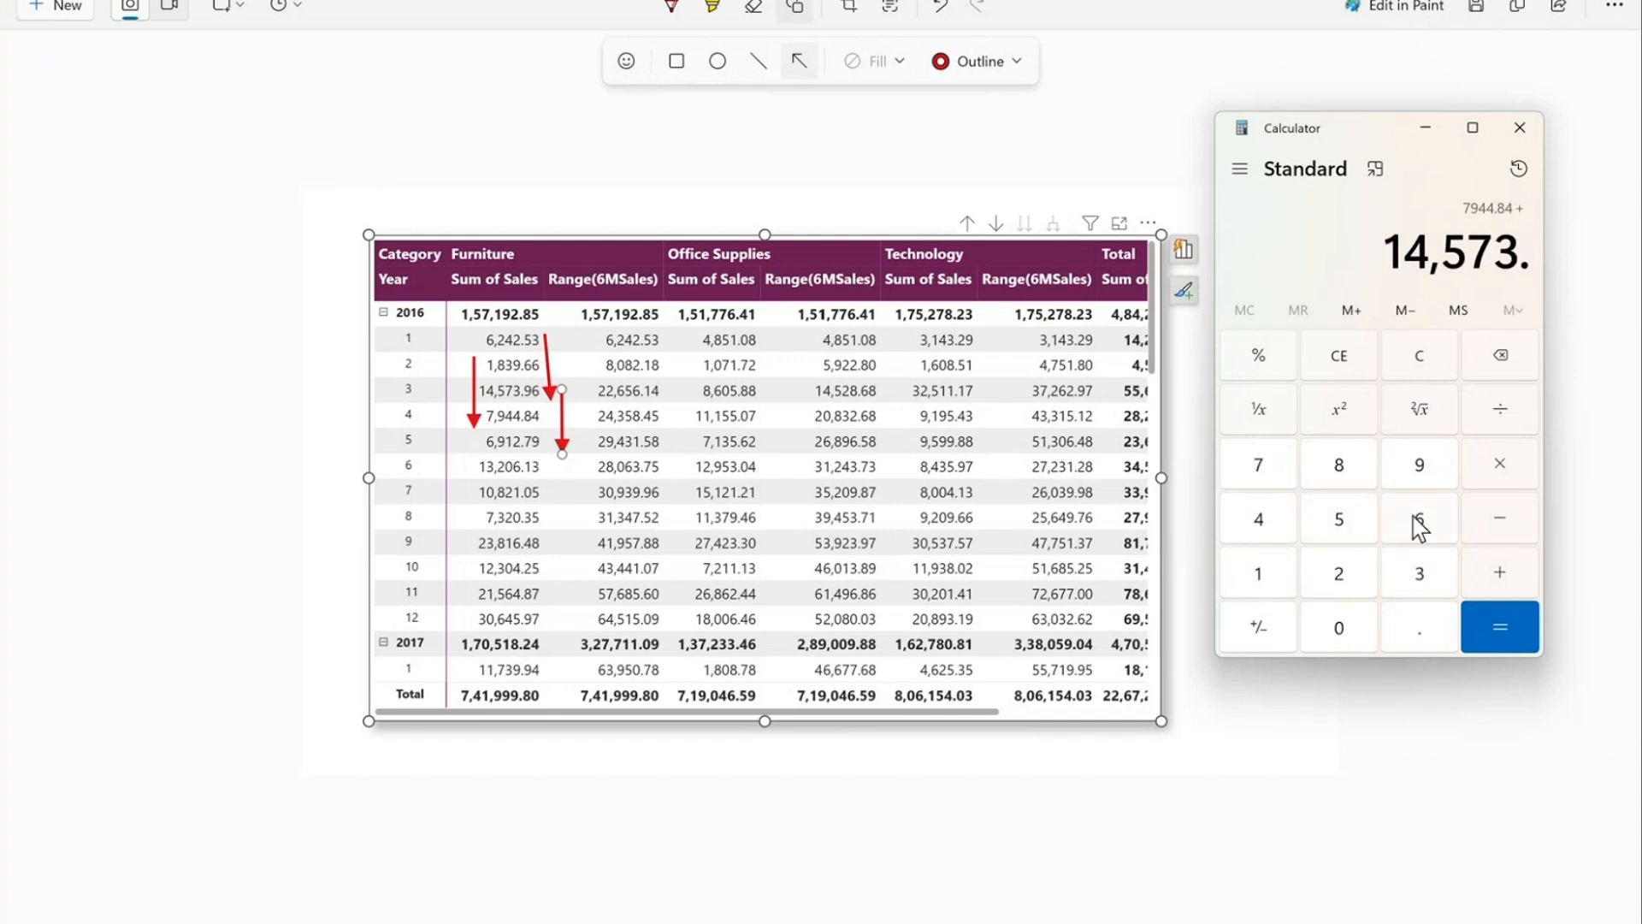
click(1419, 465)
click(1419, 519)
click(1499, 573)
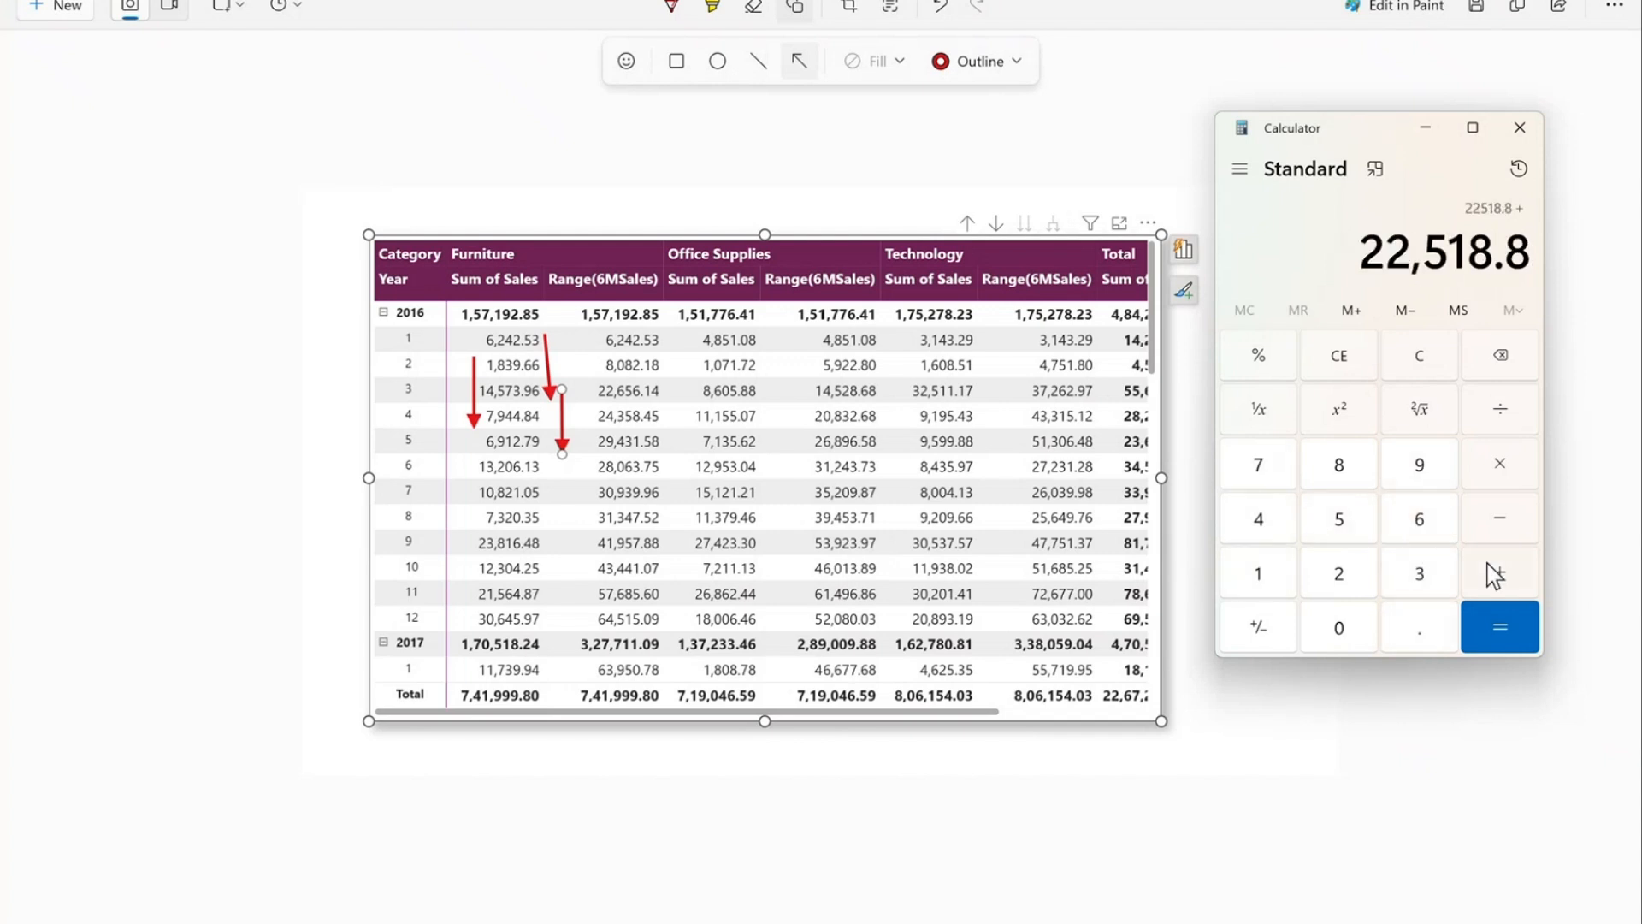
Step: Add the month 2 Furniture sales, 1839.66, and compute the three-month total
click(1288, 571)
click(1339, 465)
click(1419, 573)
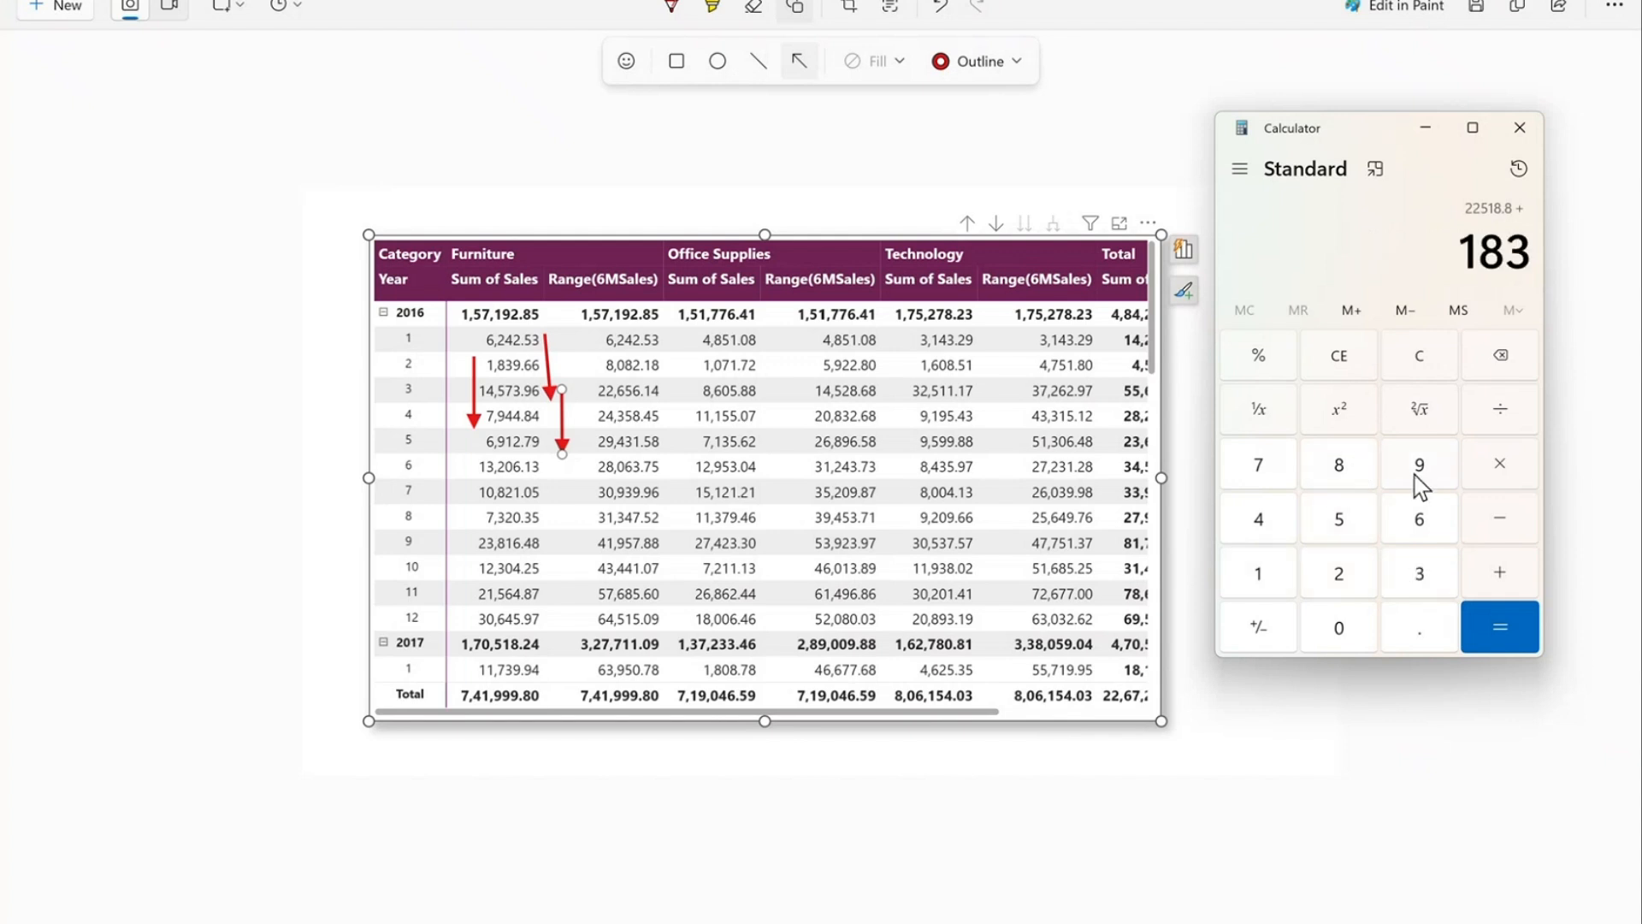
click(1419, 465)
click(1419, 628)
click(1419, 519)
click(1419, 519)
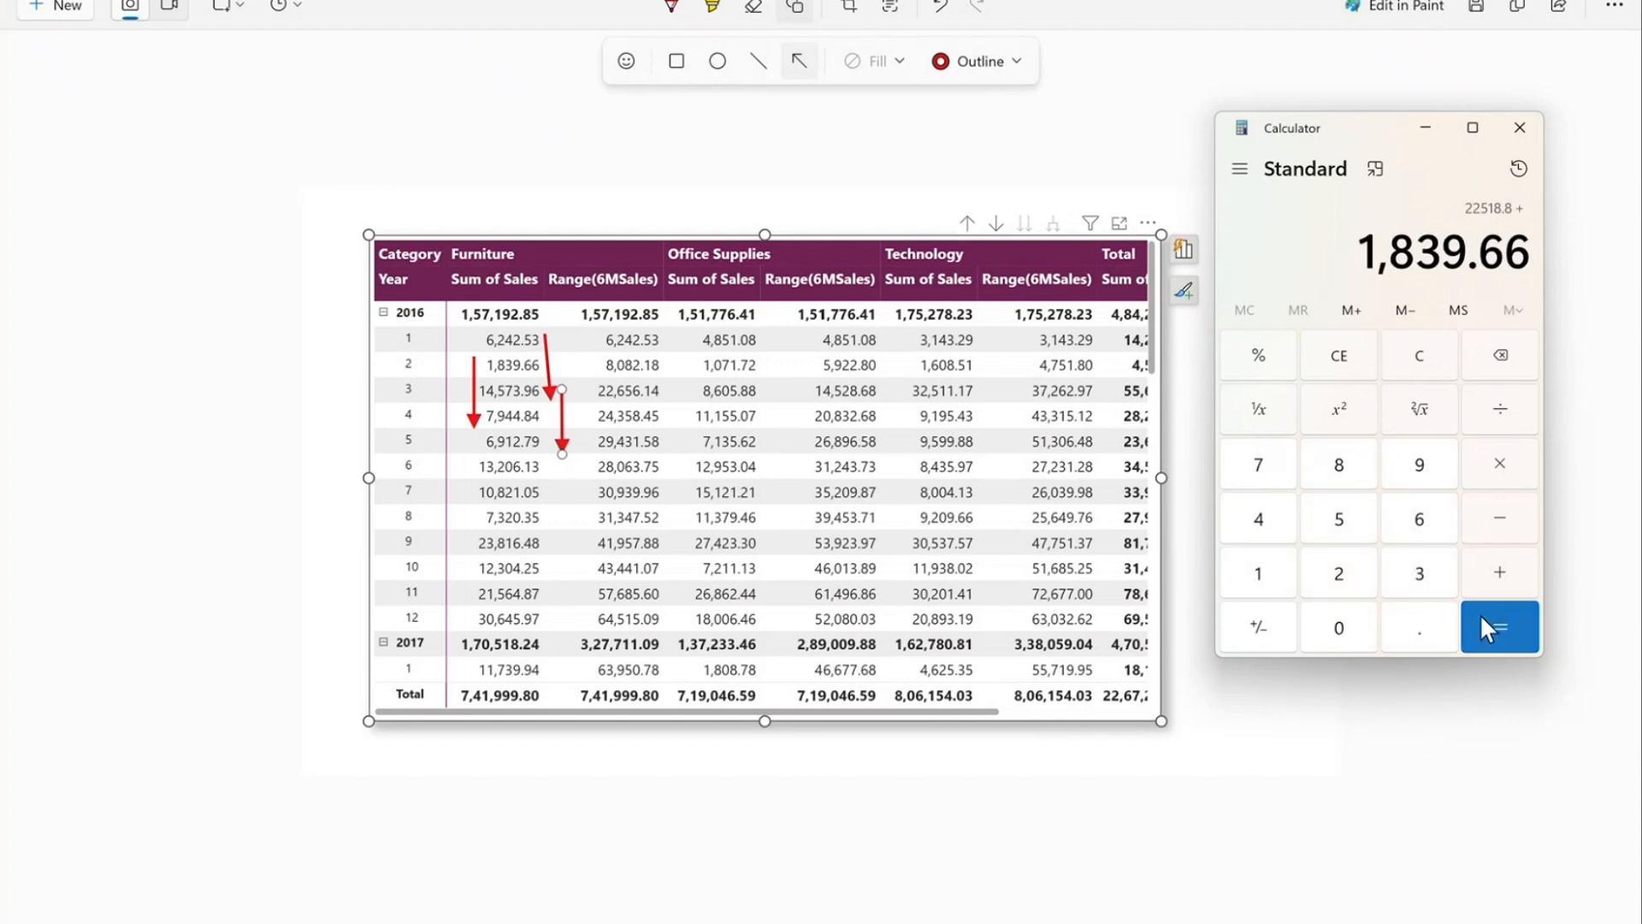
click(1489, 629)
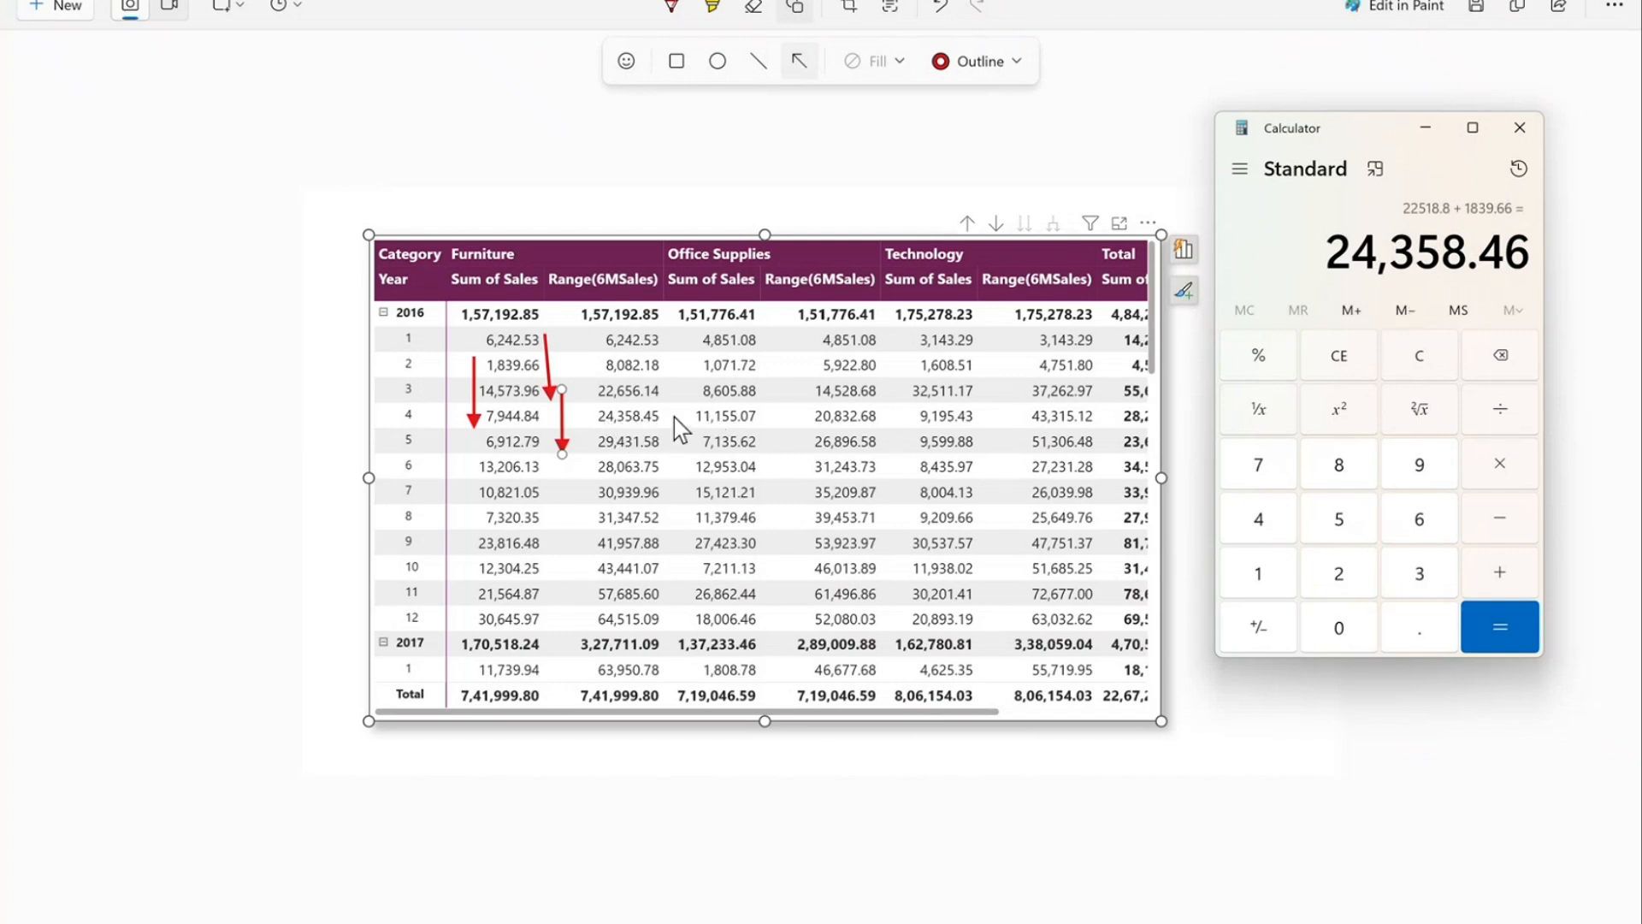
Step: Minimize Calculator, switch back to Power BI and open Page 42 with the Range(6MSales) matrix
click(1424, 129)
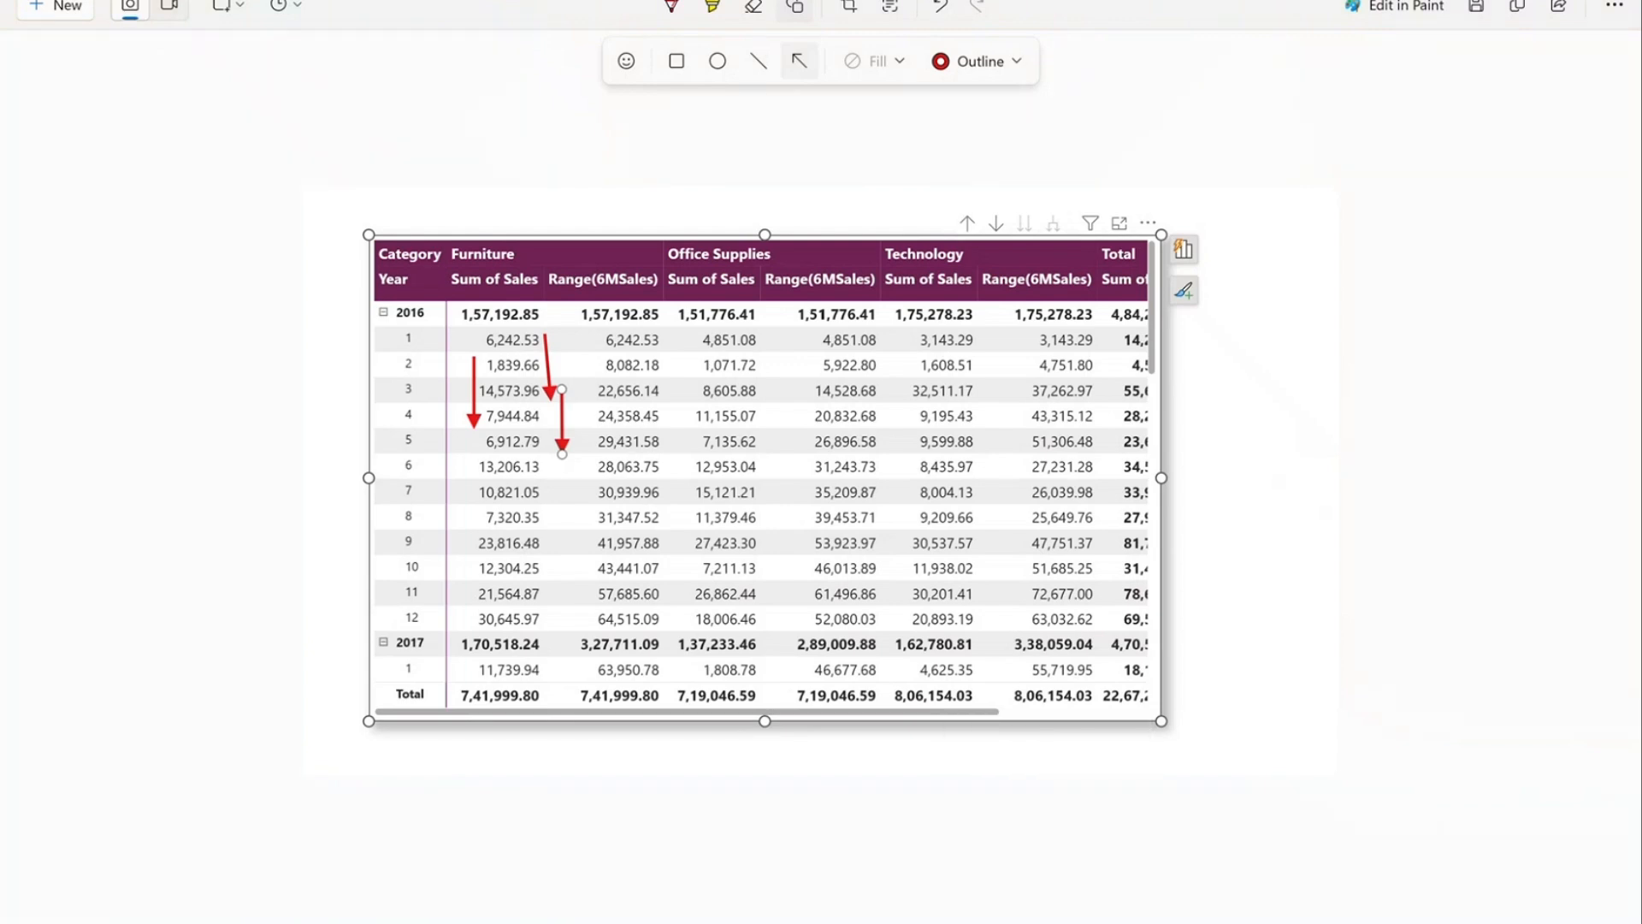
click(941, 922)
click(1000, 895)
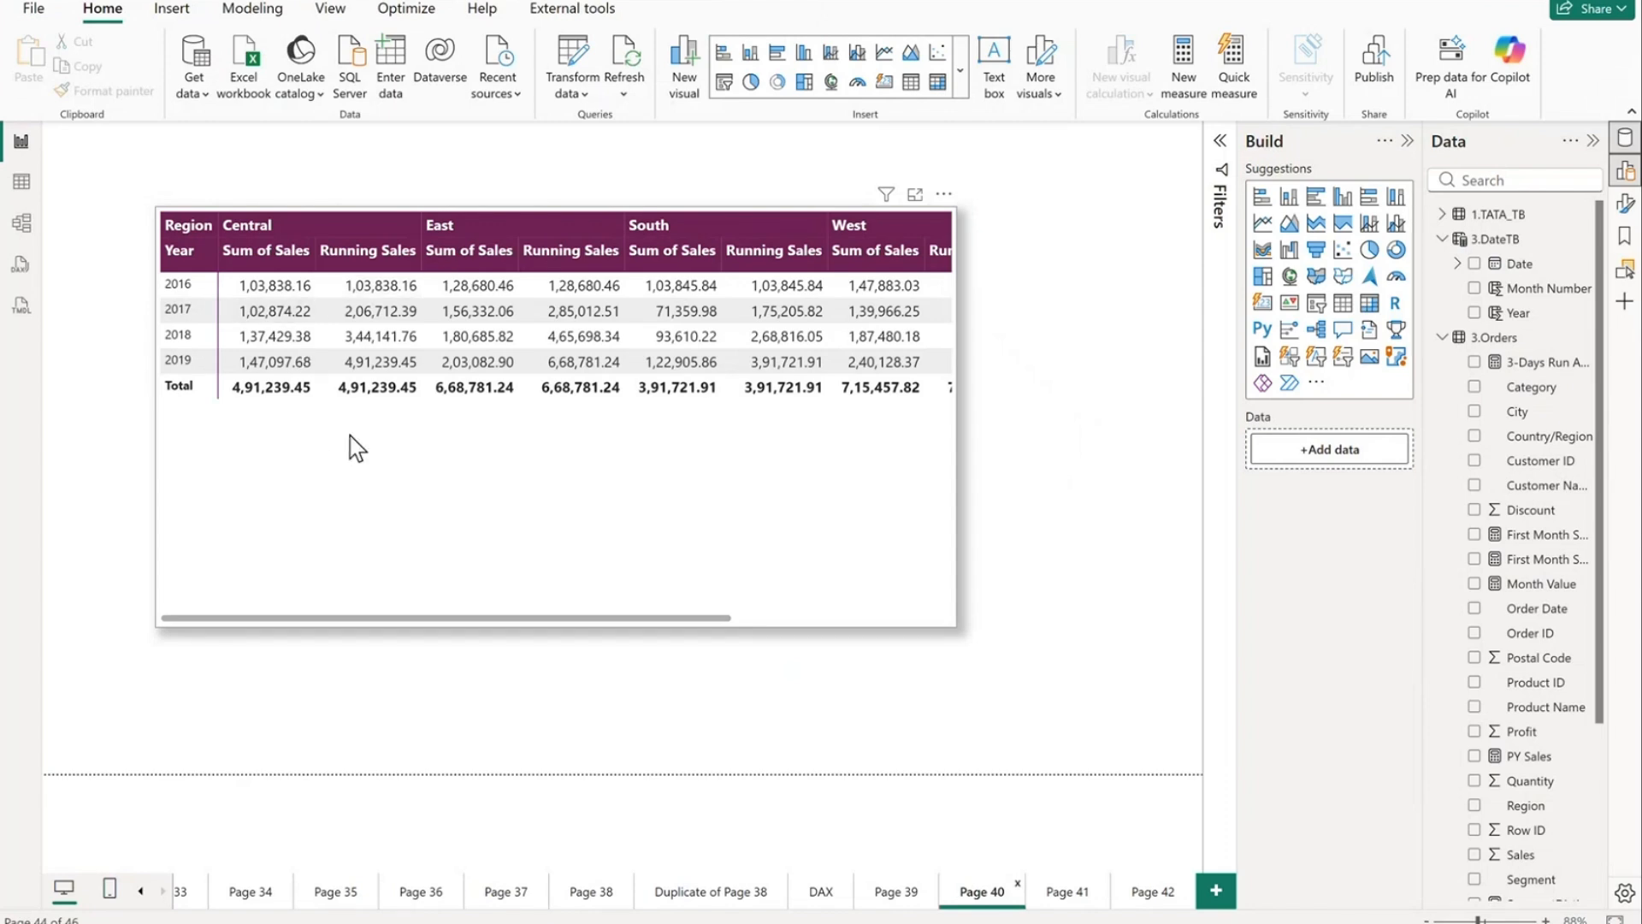
click(1167, 894)
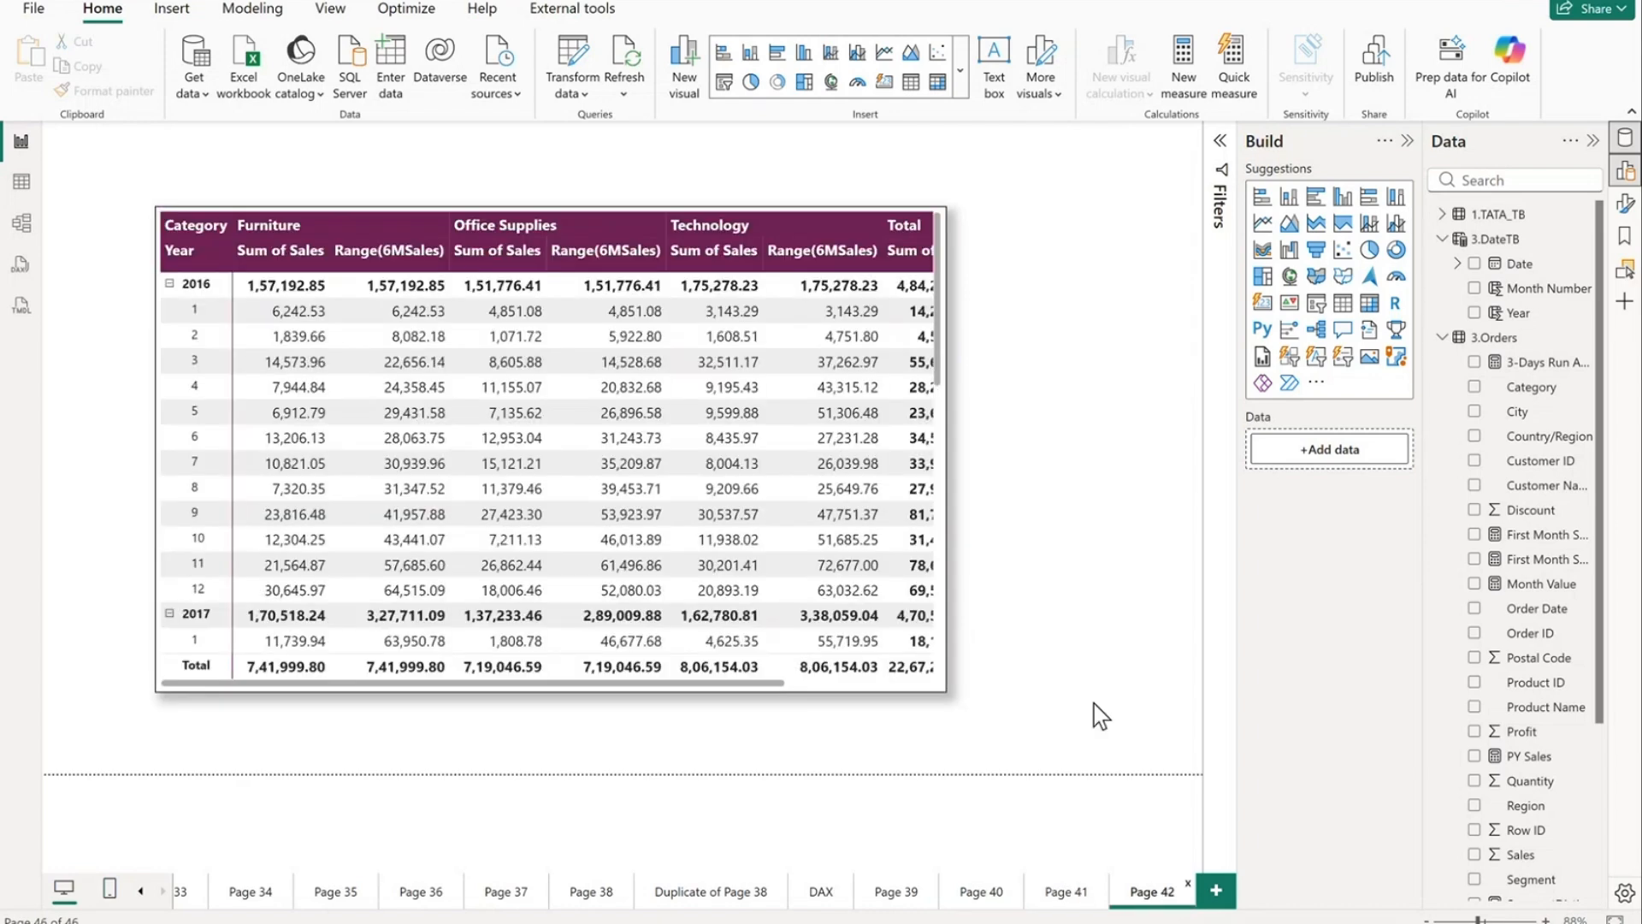
Step: Open the matrix's Range(6MSales) visual calculation to review its formula, and return to the report
click(942, 309)
click(1394, 753)
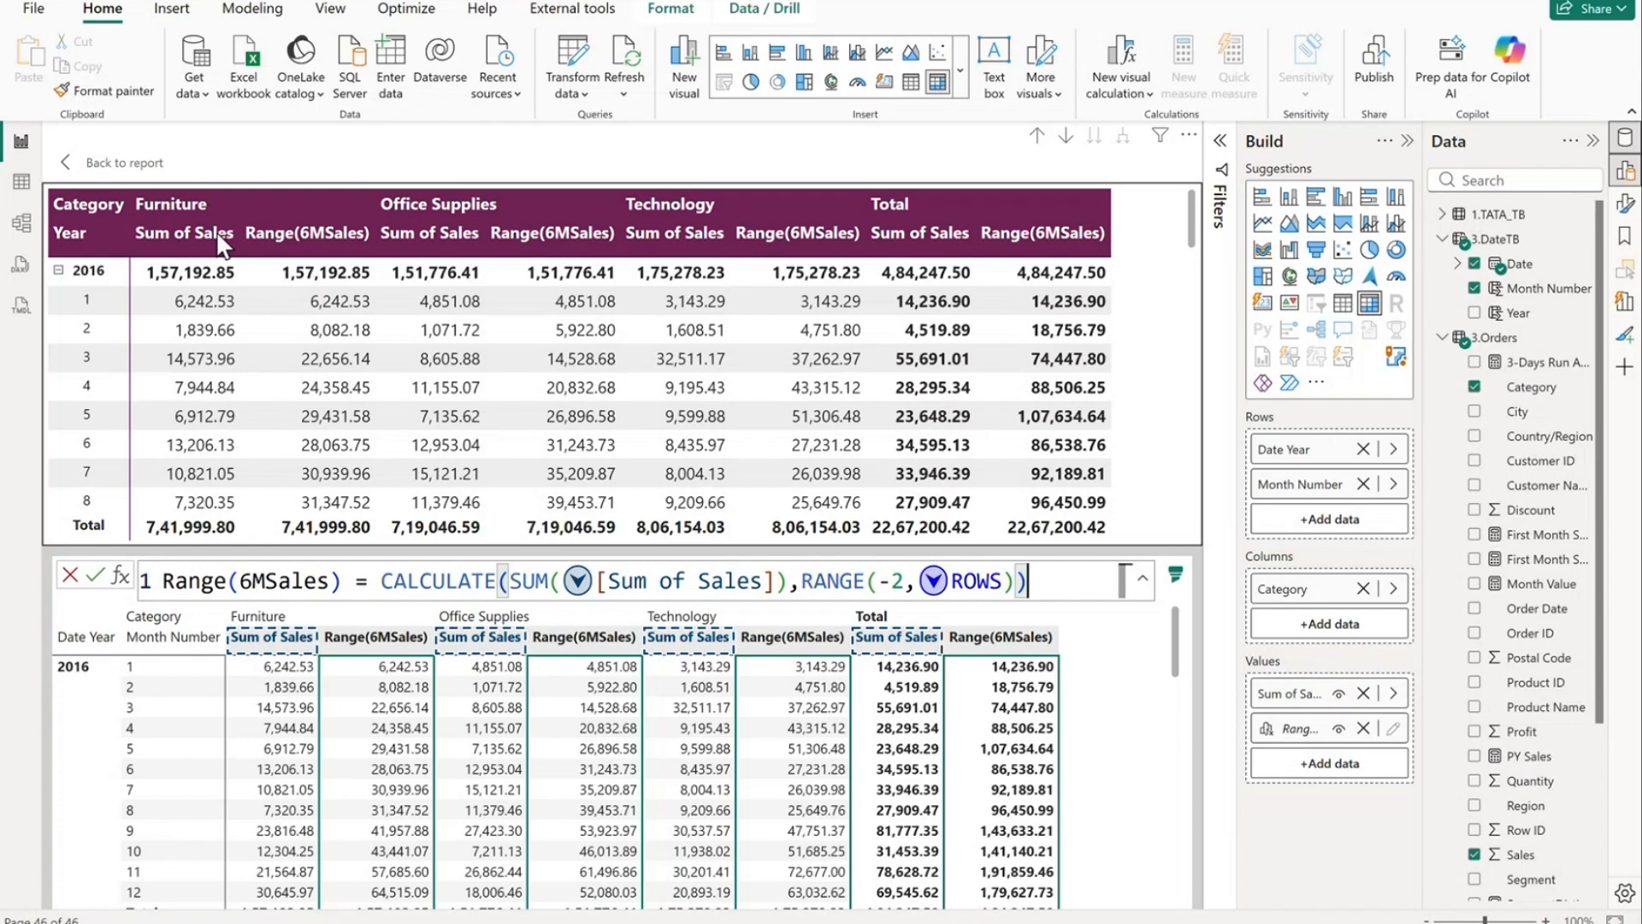
click(124, 162)
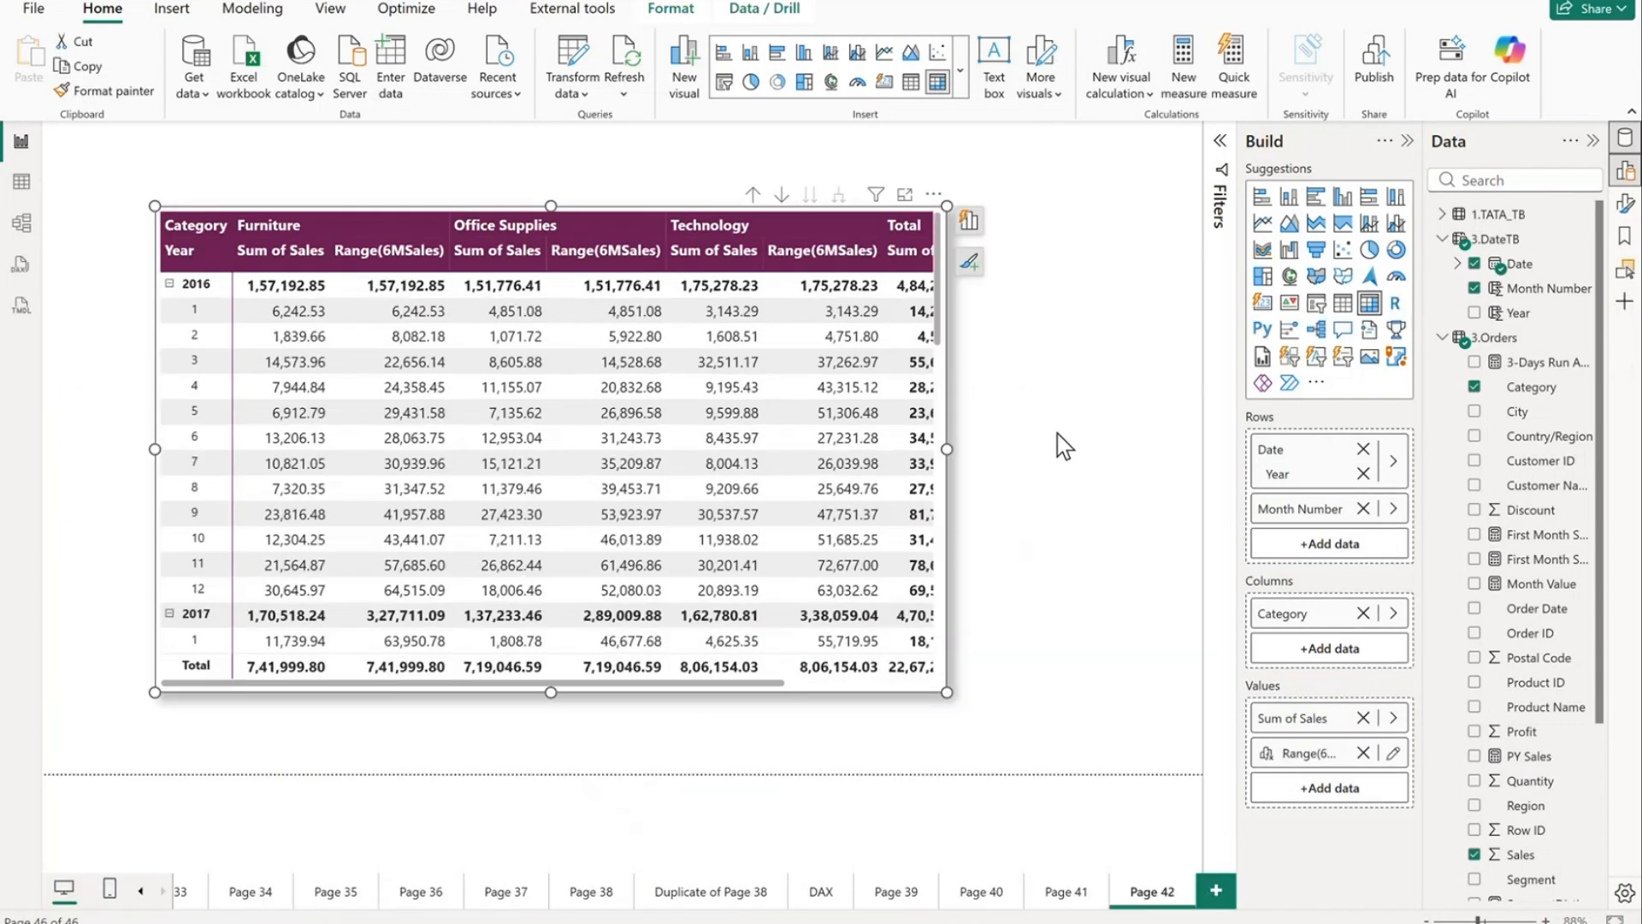
Step: Review the list of visual calculation functions on the DAX page, glancing back at the Page 42 matrix
click(821, 893)
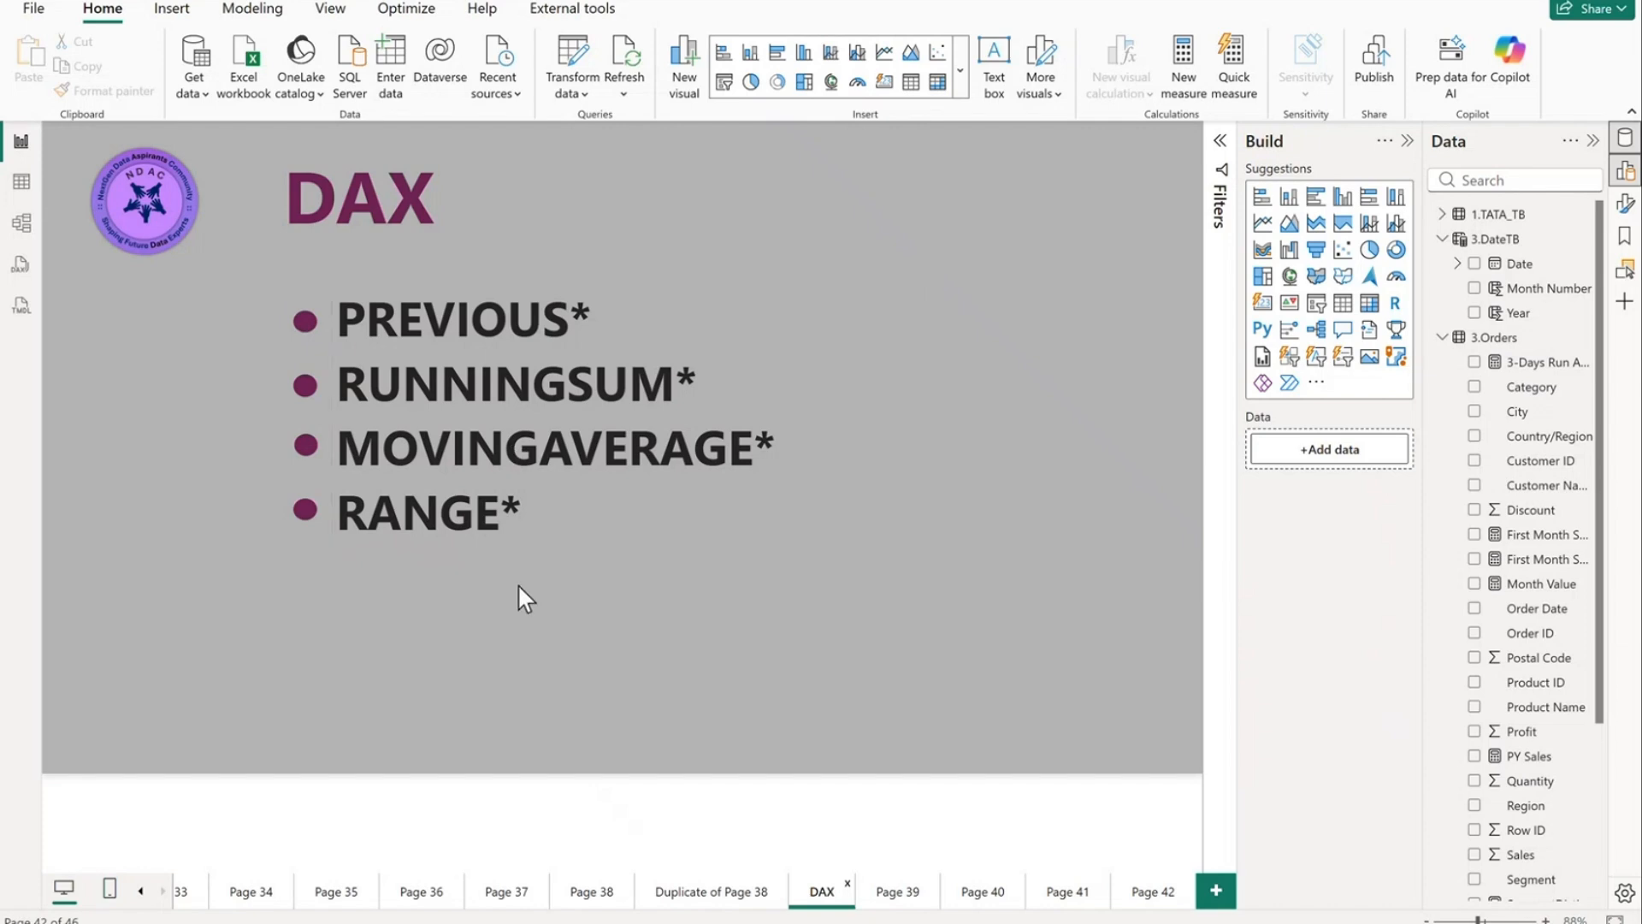
click(1155, 894)
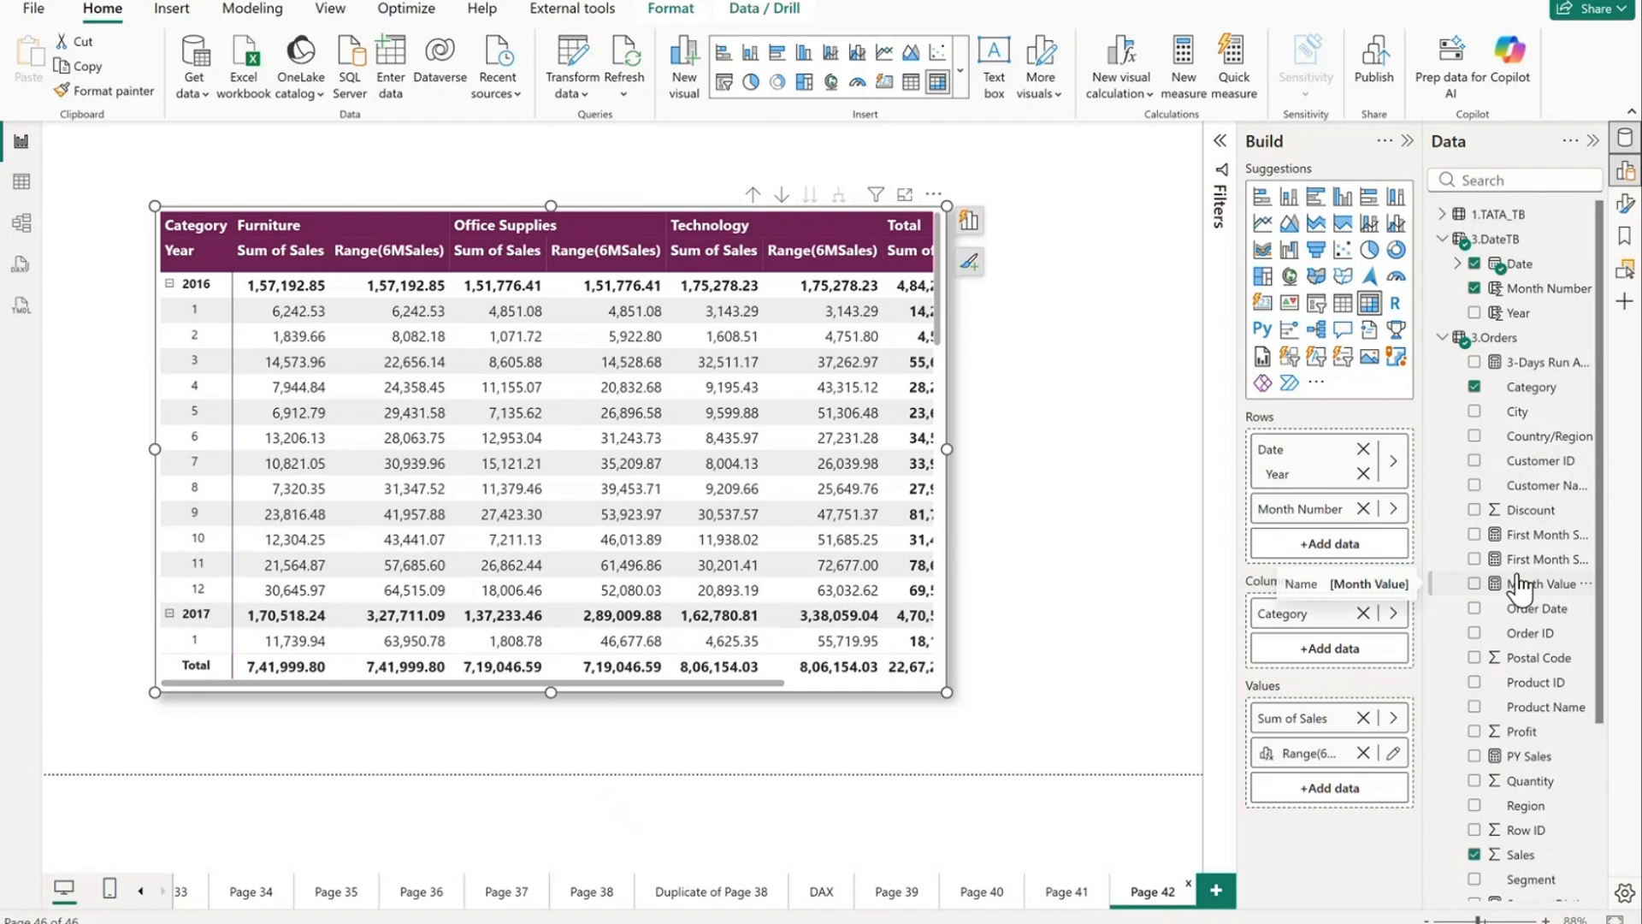
click(823, 891)
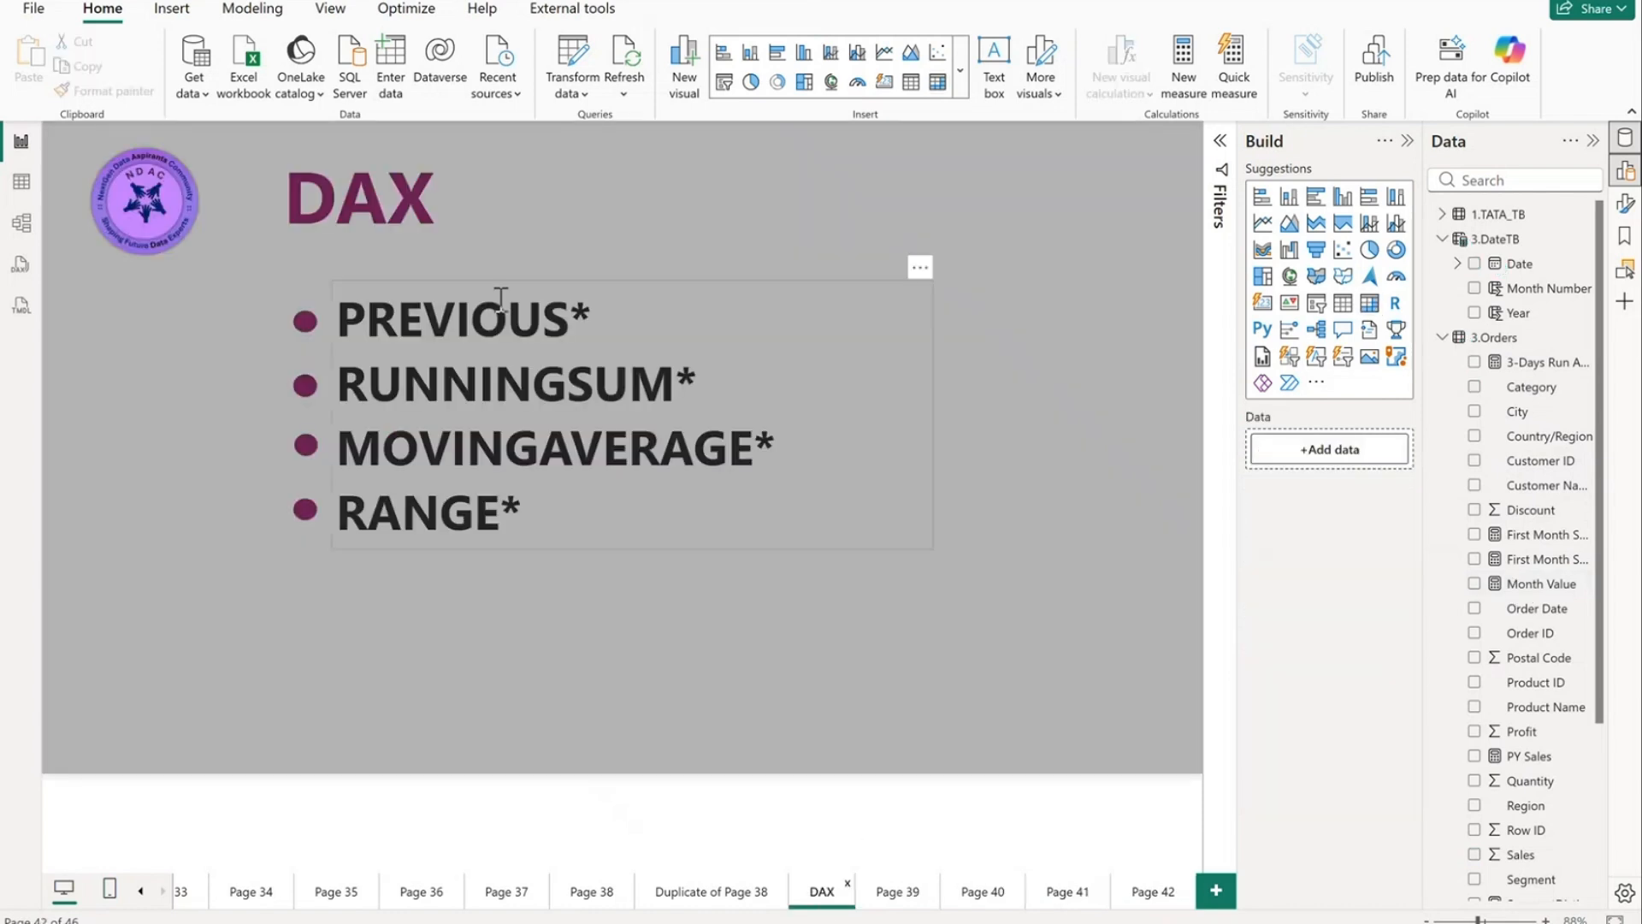